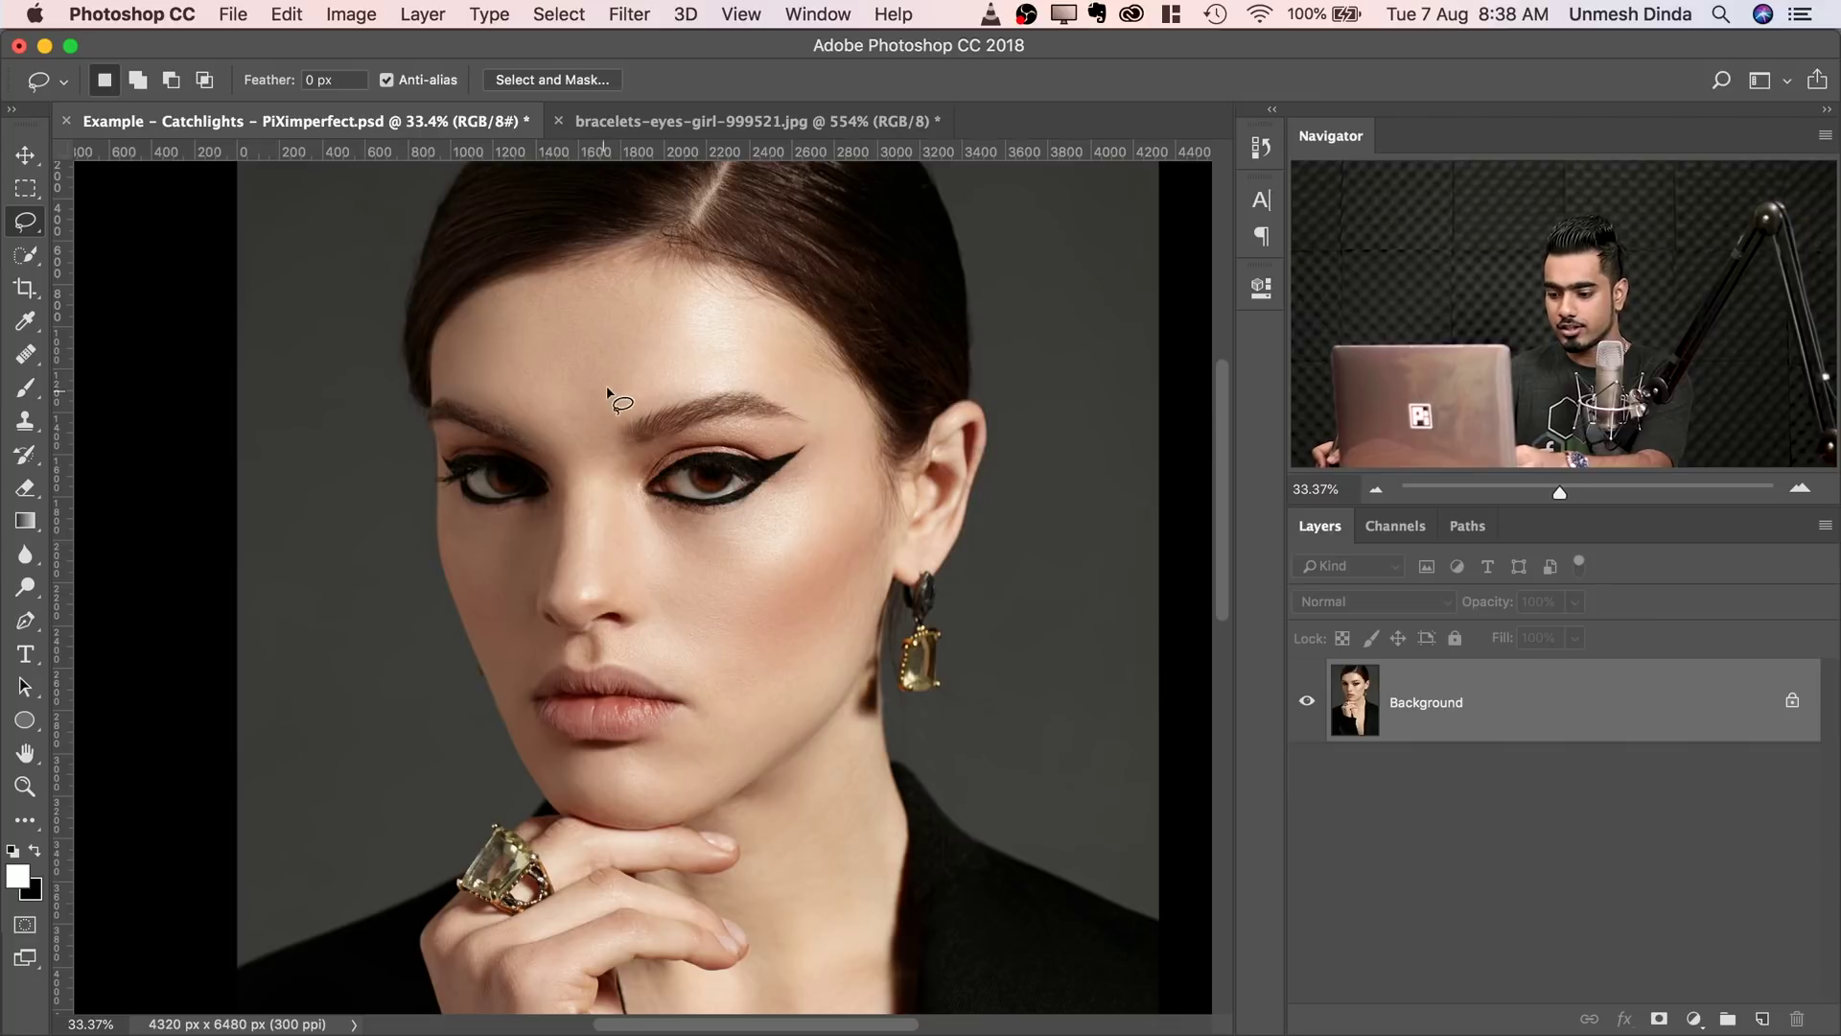
- Paste the copied catchlight into the portrait as a new layer and move it onto the nose-side edge of the iris nearer the ear
{"action": "key", "text": "super+v"}
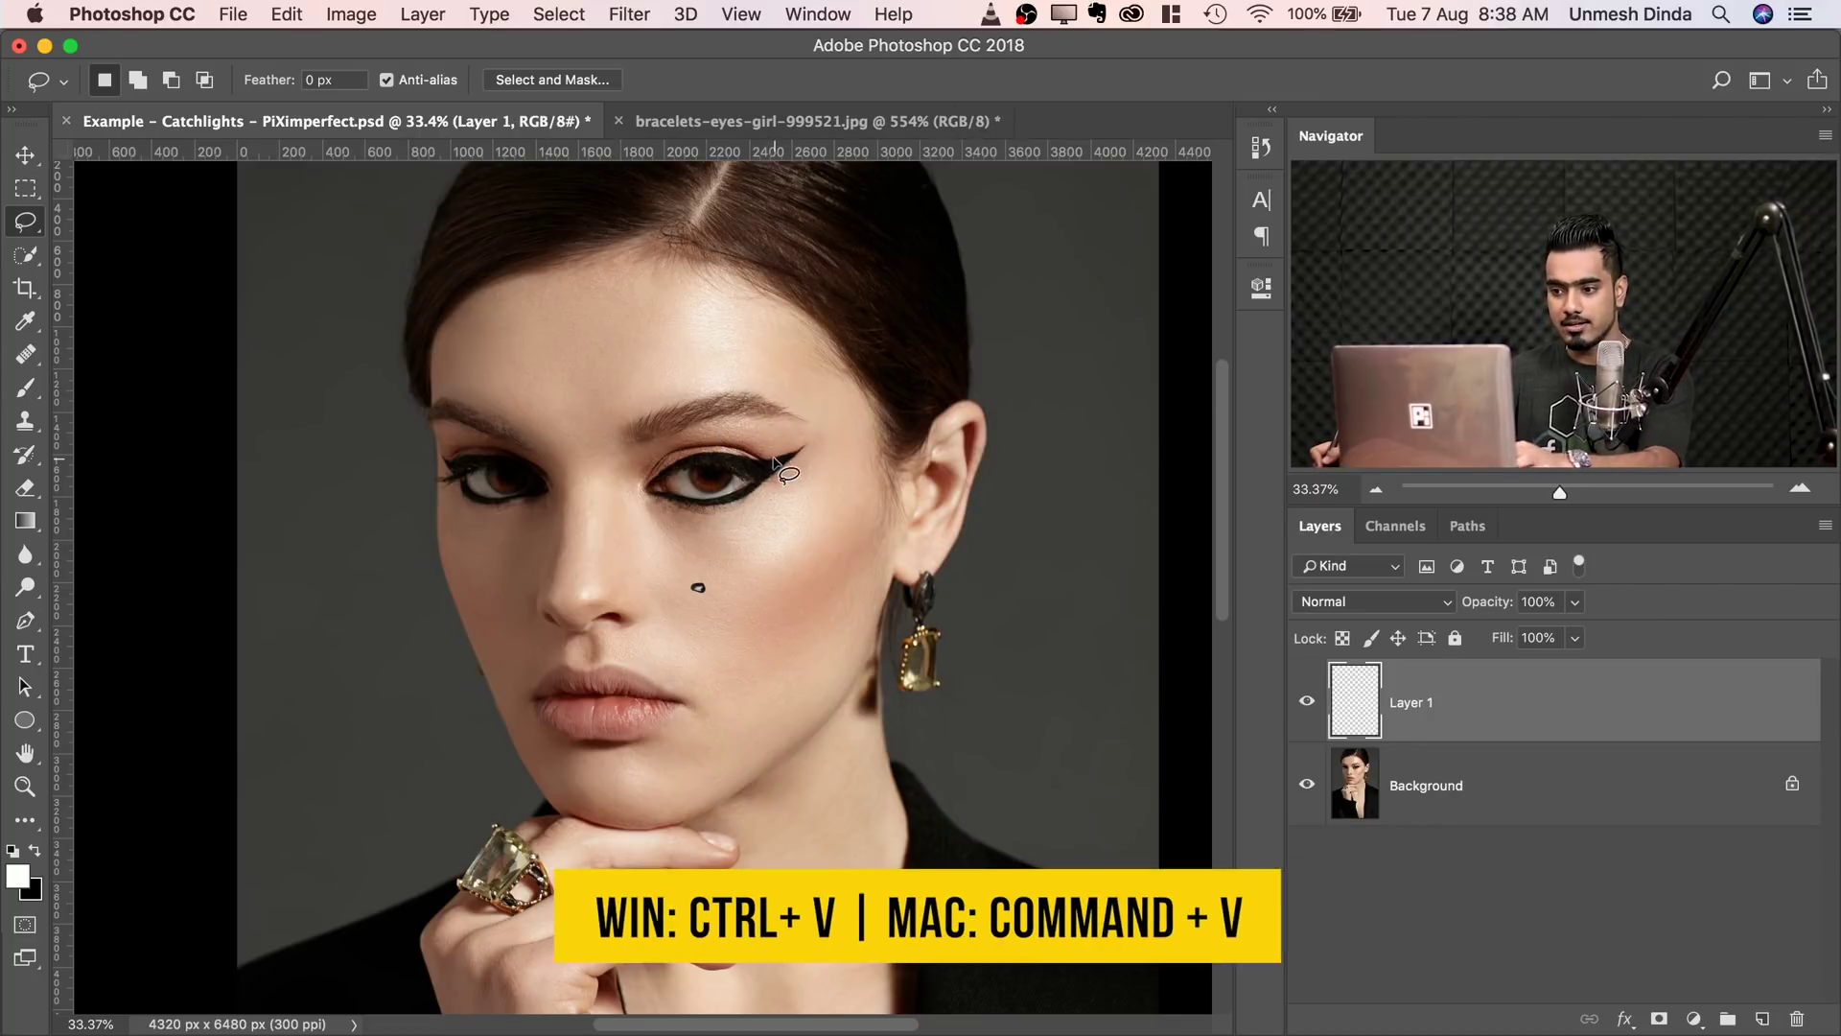
{"action": "scroll", "coordinate": [743, 479], "scroll_direction": "up", "scroll_amount": 8}
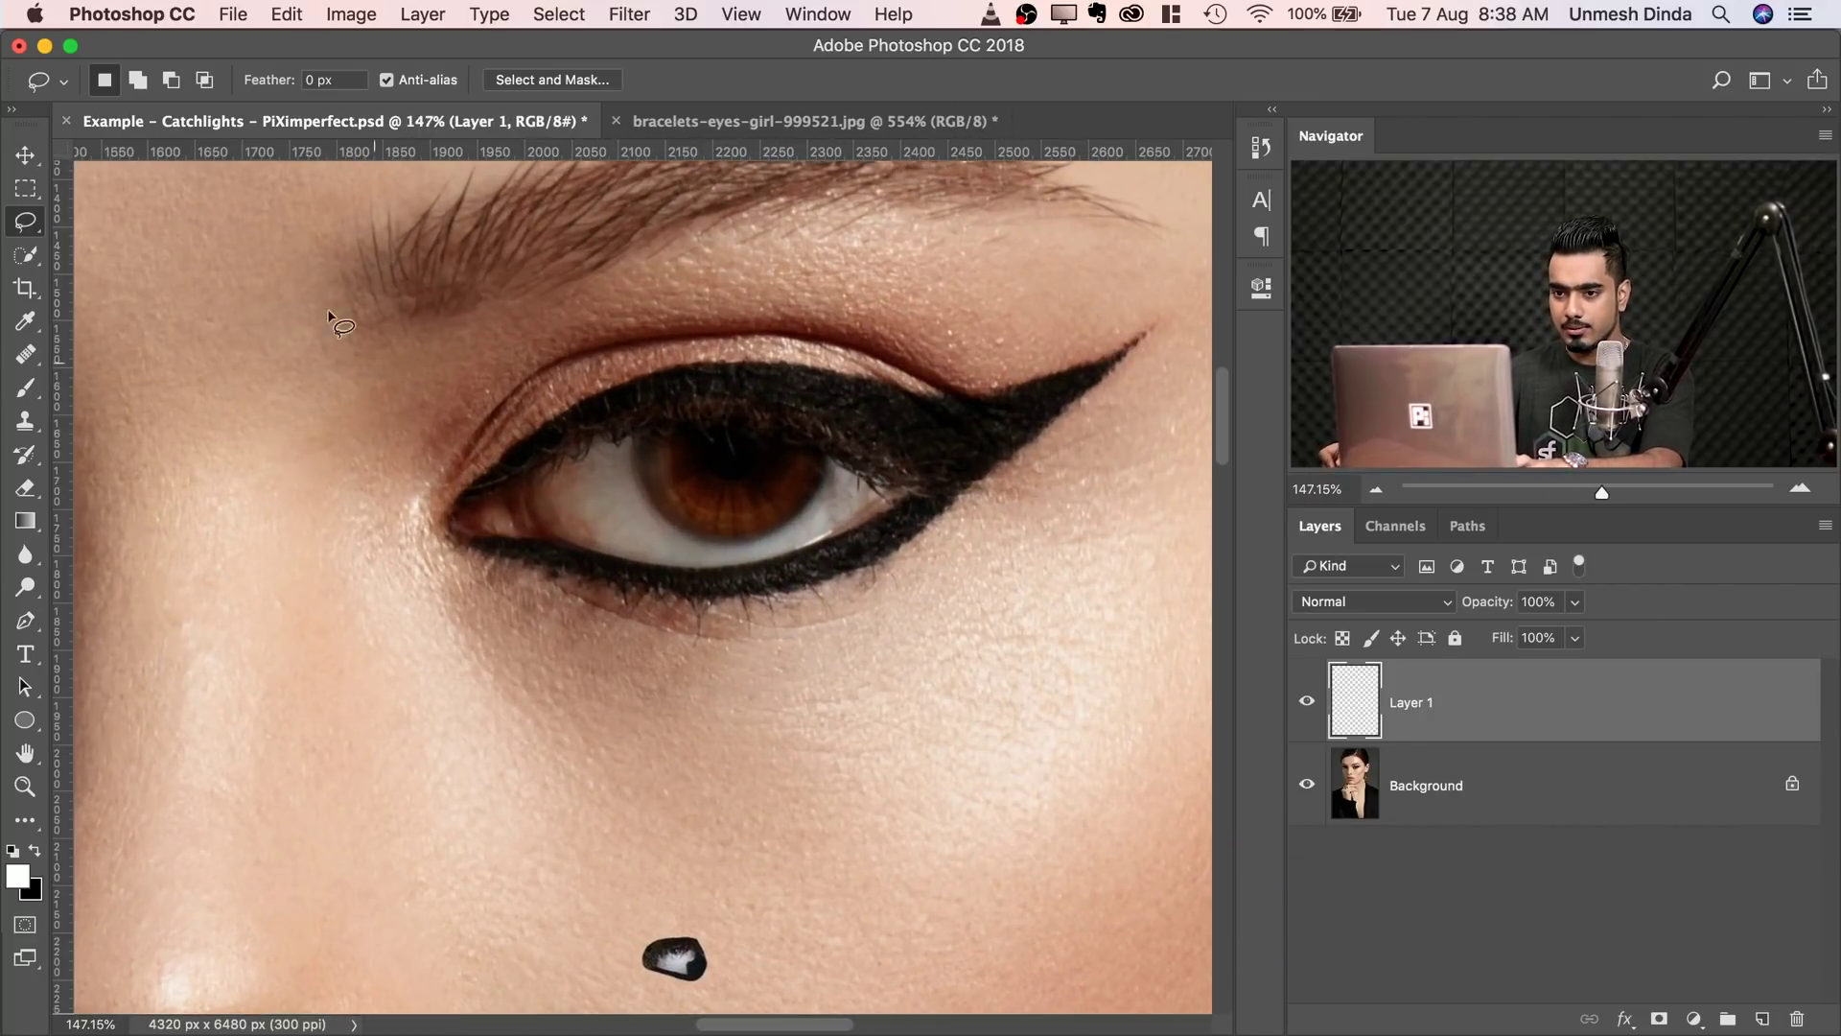
{"action": "left_click", "coordinate": [26, 155]}
{"action": "left_click_drag", "start_coordinate": [701, 915], "coordinate": [682, 437]}
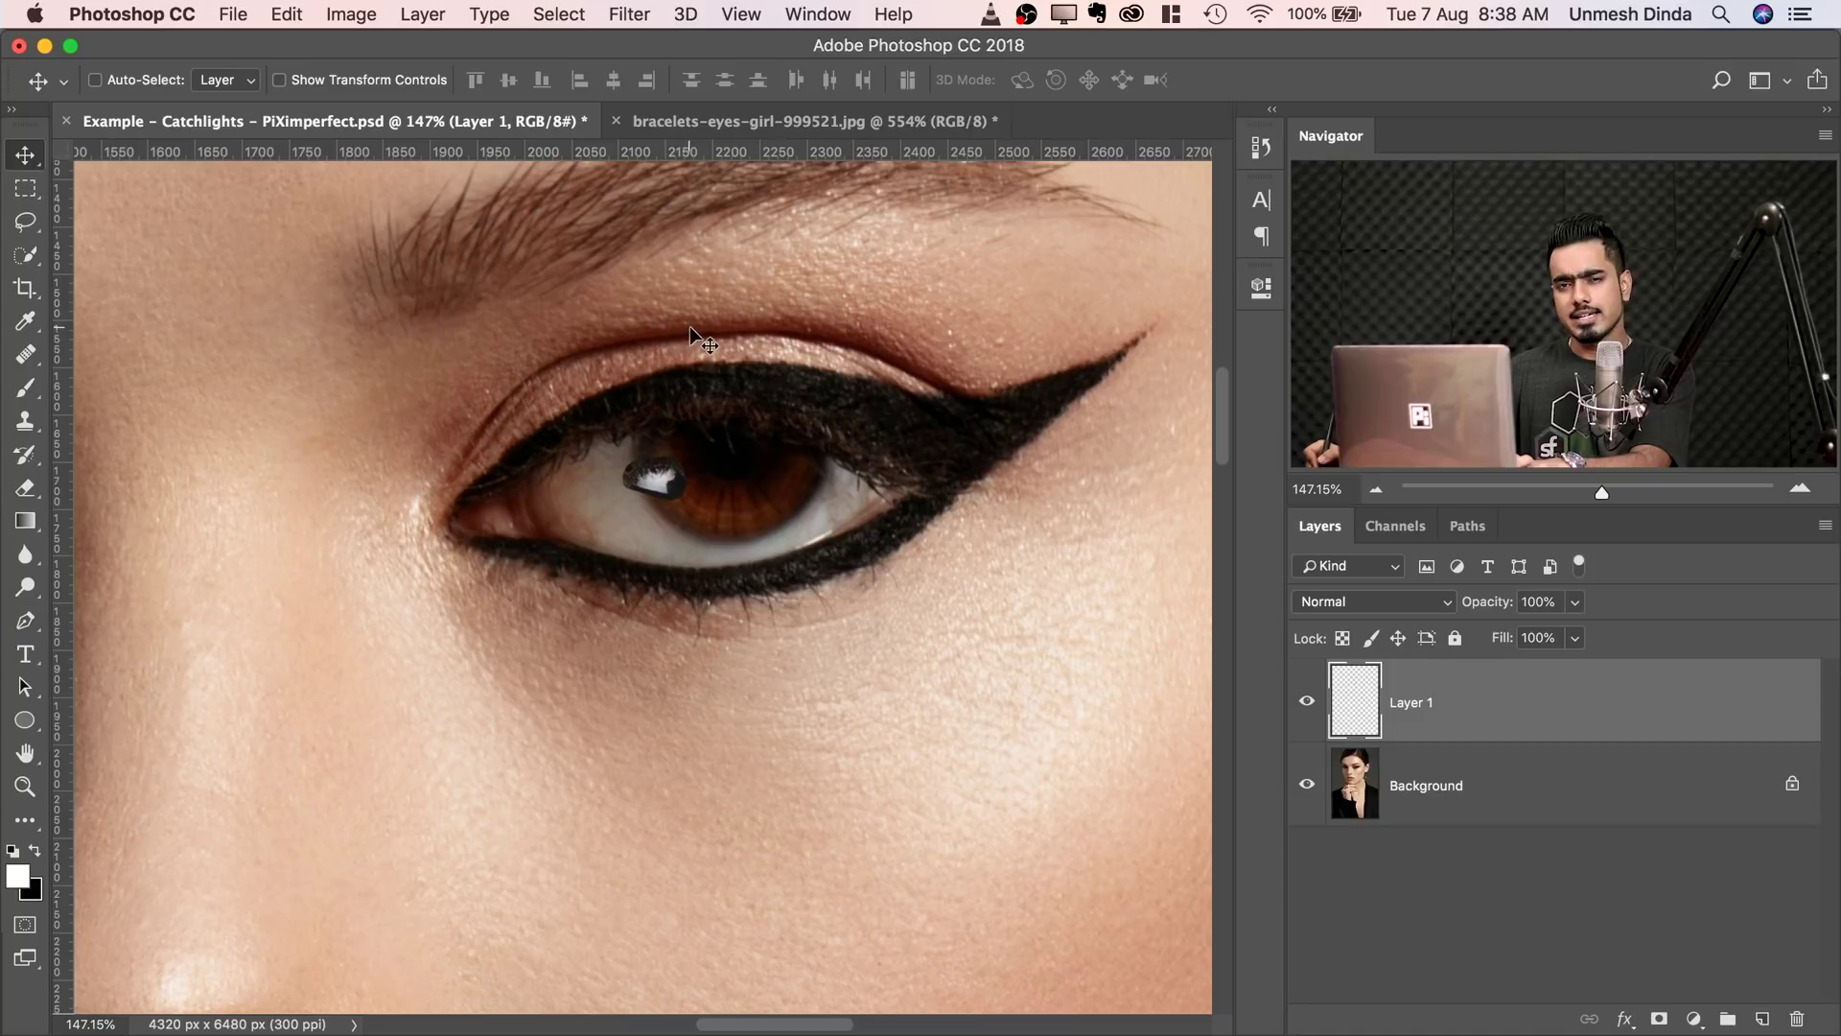
{"action": "scroll", "coordinate": [835, 357], "scroll_direction": "down", "scroll_amount": 8}
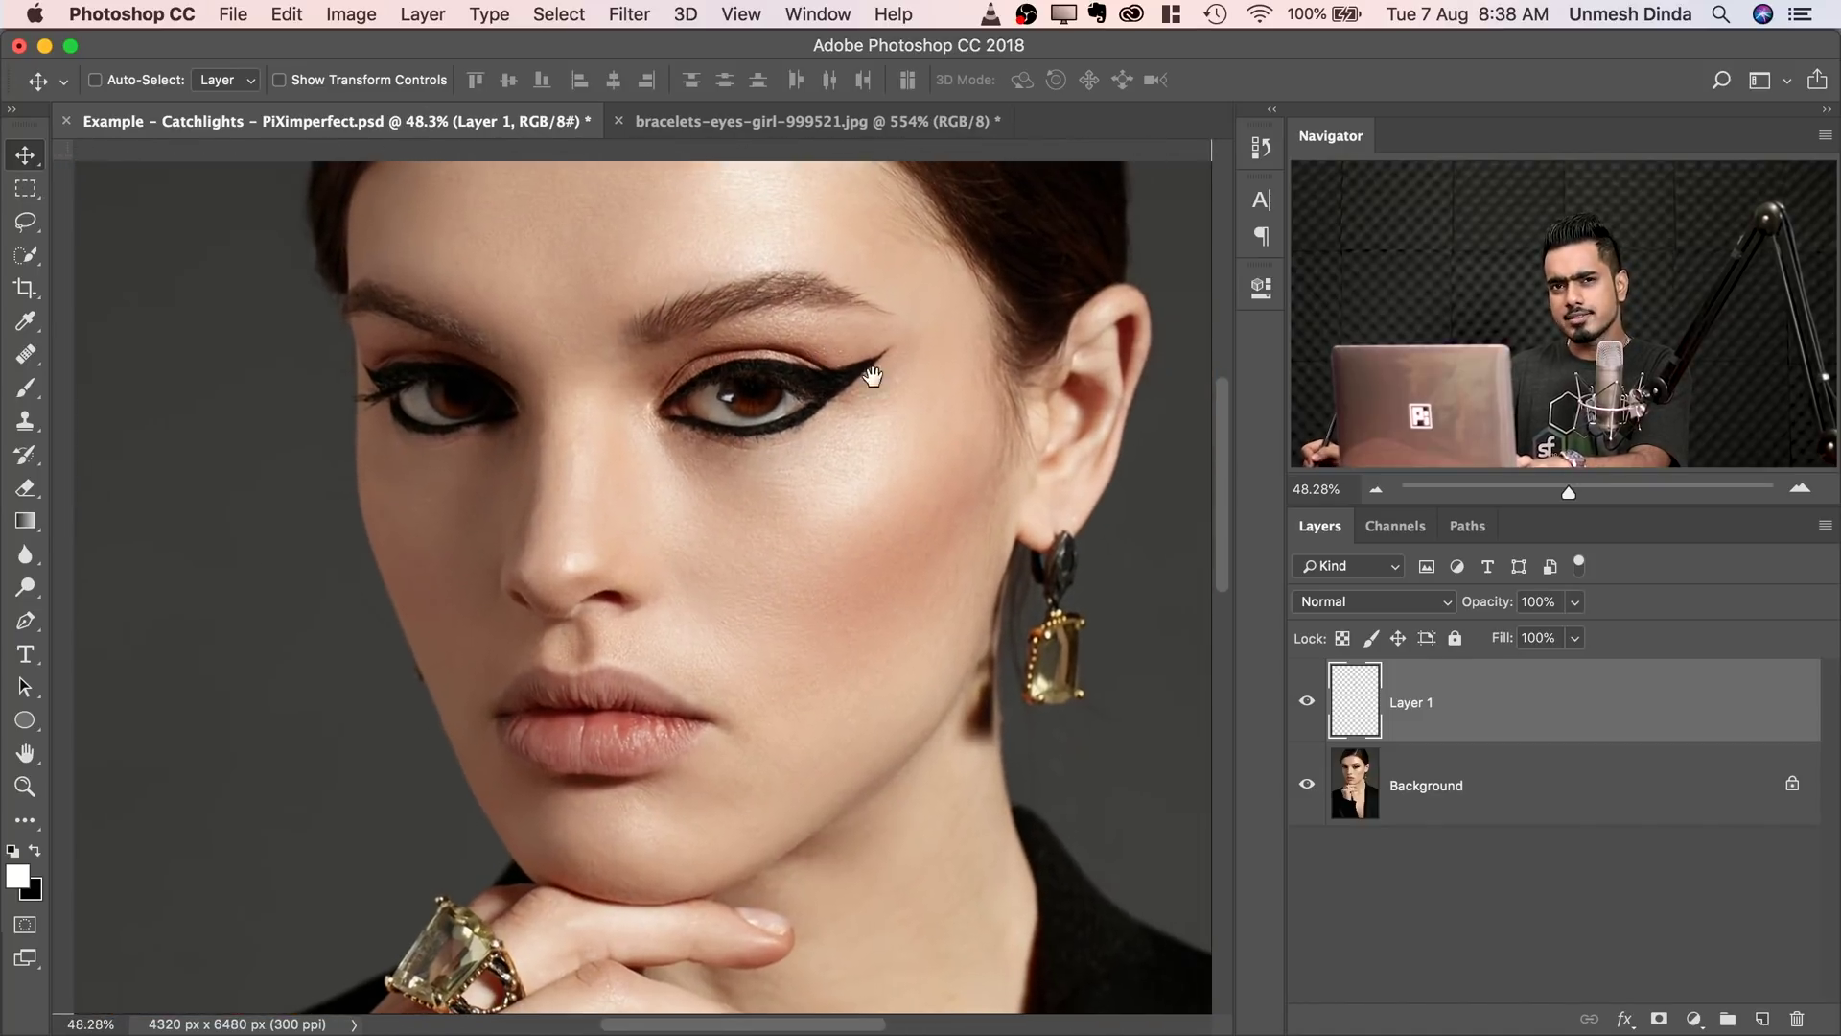
{"action": "scroll", "coordinate": [856, 356], "scroll_direction": "down", "scroll_amount": 2}
- Add a new layer and brush white arrows pointing at the face from the earring side to mark the light direction
{"action": "left_click", "coordinate": [1762, 1018]}
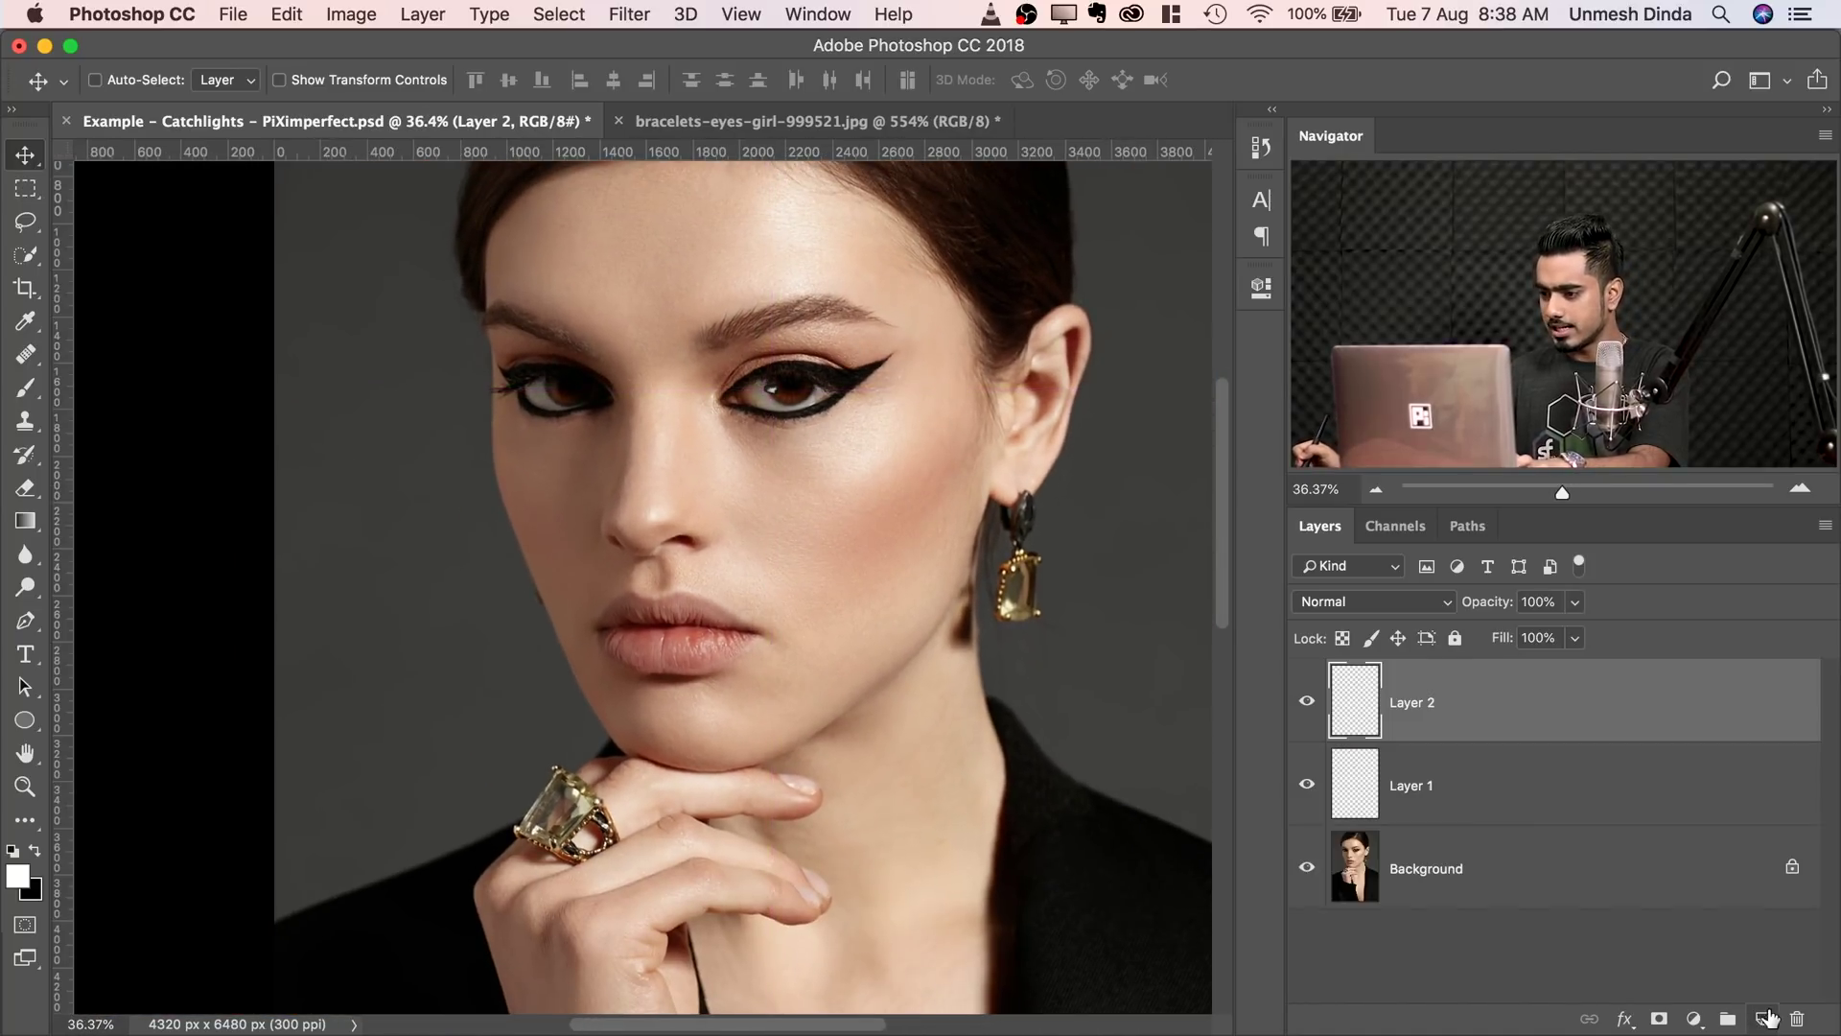
{"action": "left_click", "coordinate": [25, 386]}
{"action": "scroll", "coordinate": [787, 400], "scroll_direction": "down", "scroll_amount": 1}
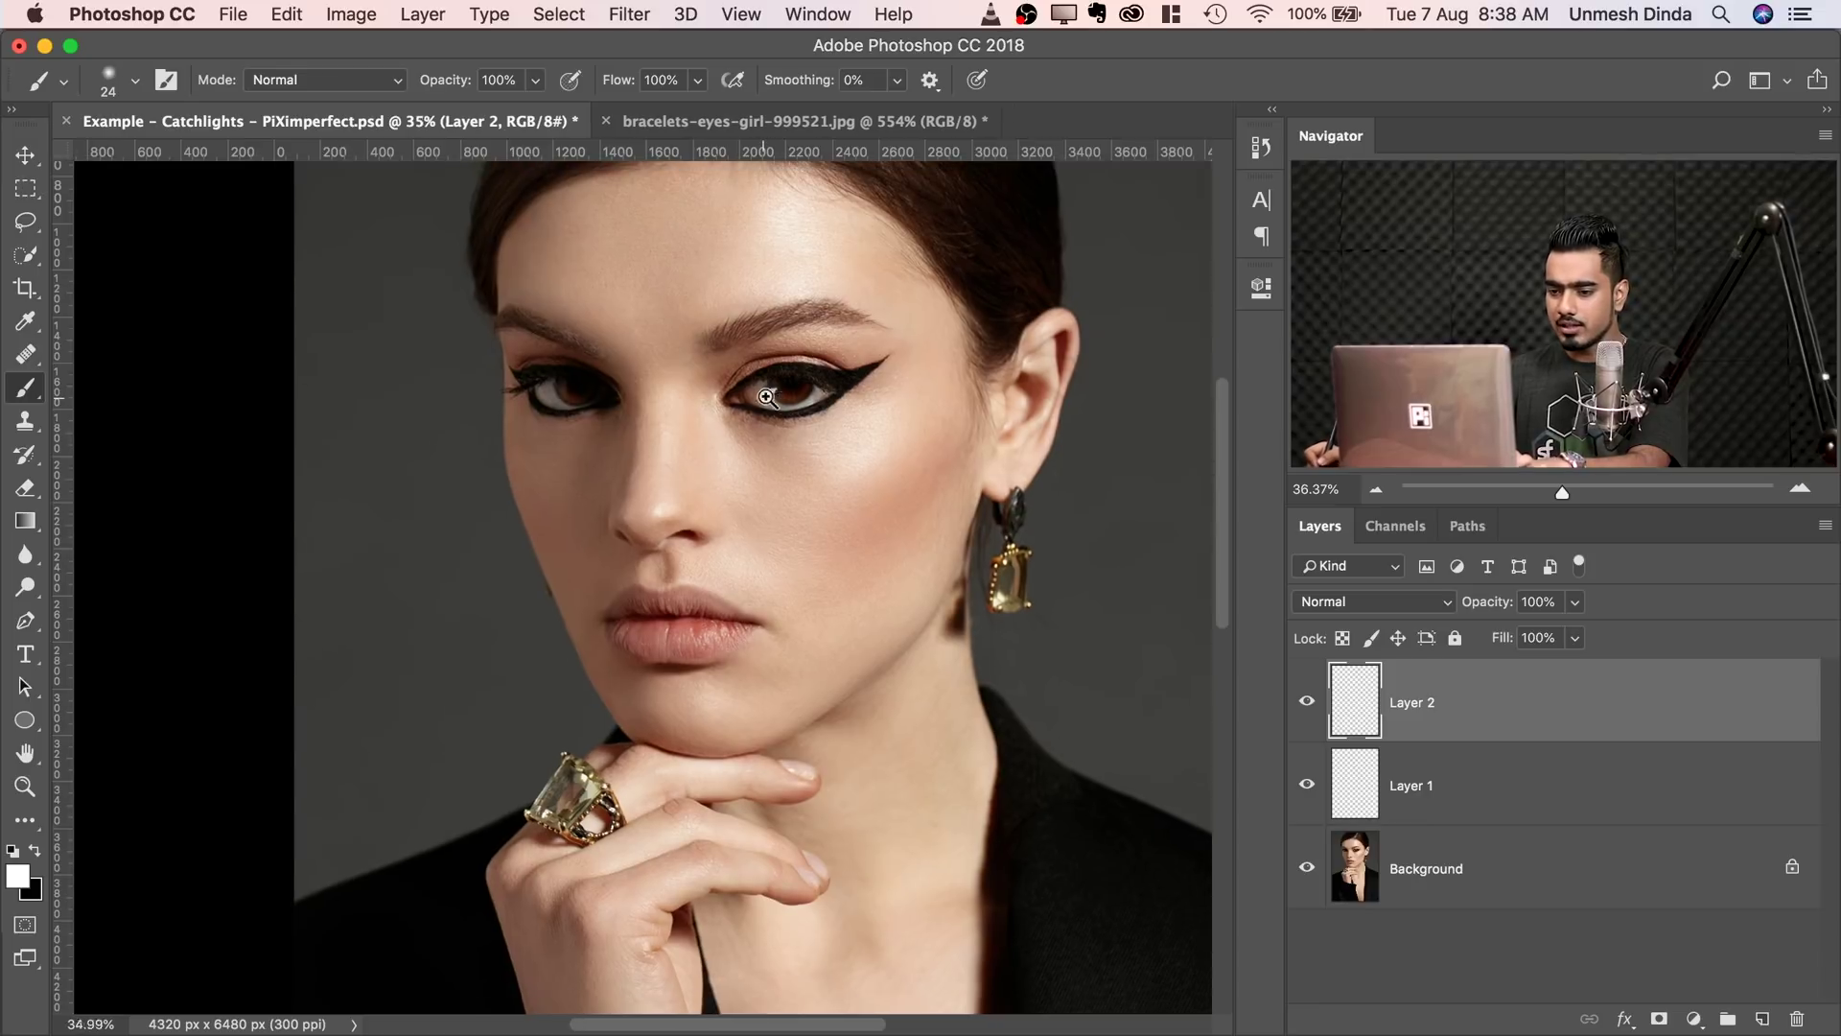
{"action": "left_click_drag", "start_coordinate": [801, 388], "coordinate": [700, 434]}
{"action": "key", "text": "super+r"}
{"action": "key", "text": "super+r"}
{"action": "left_click_drag", "start_coordinate": [994, 276], "coordinate": [868, 326]}
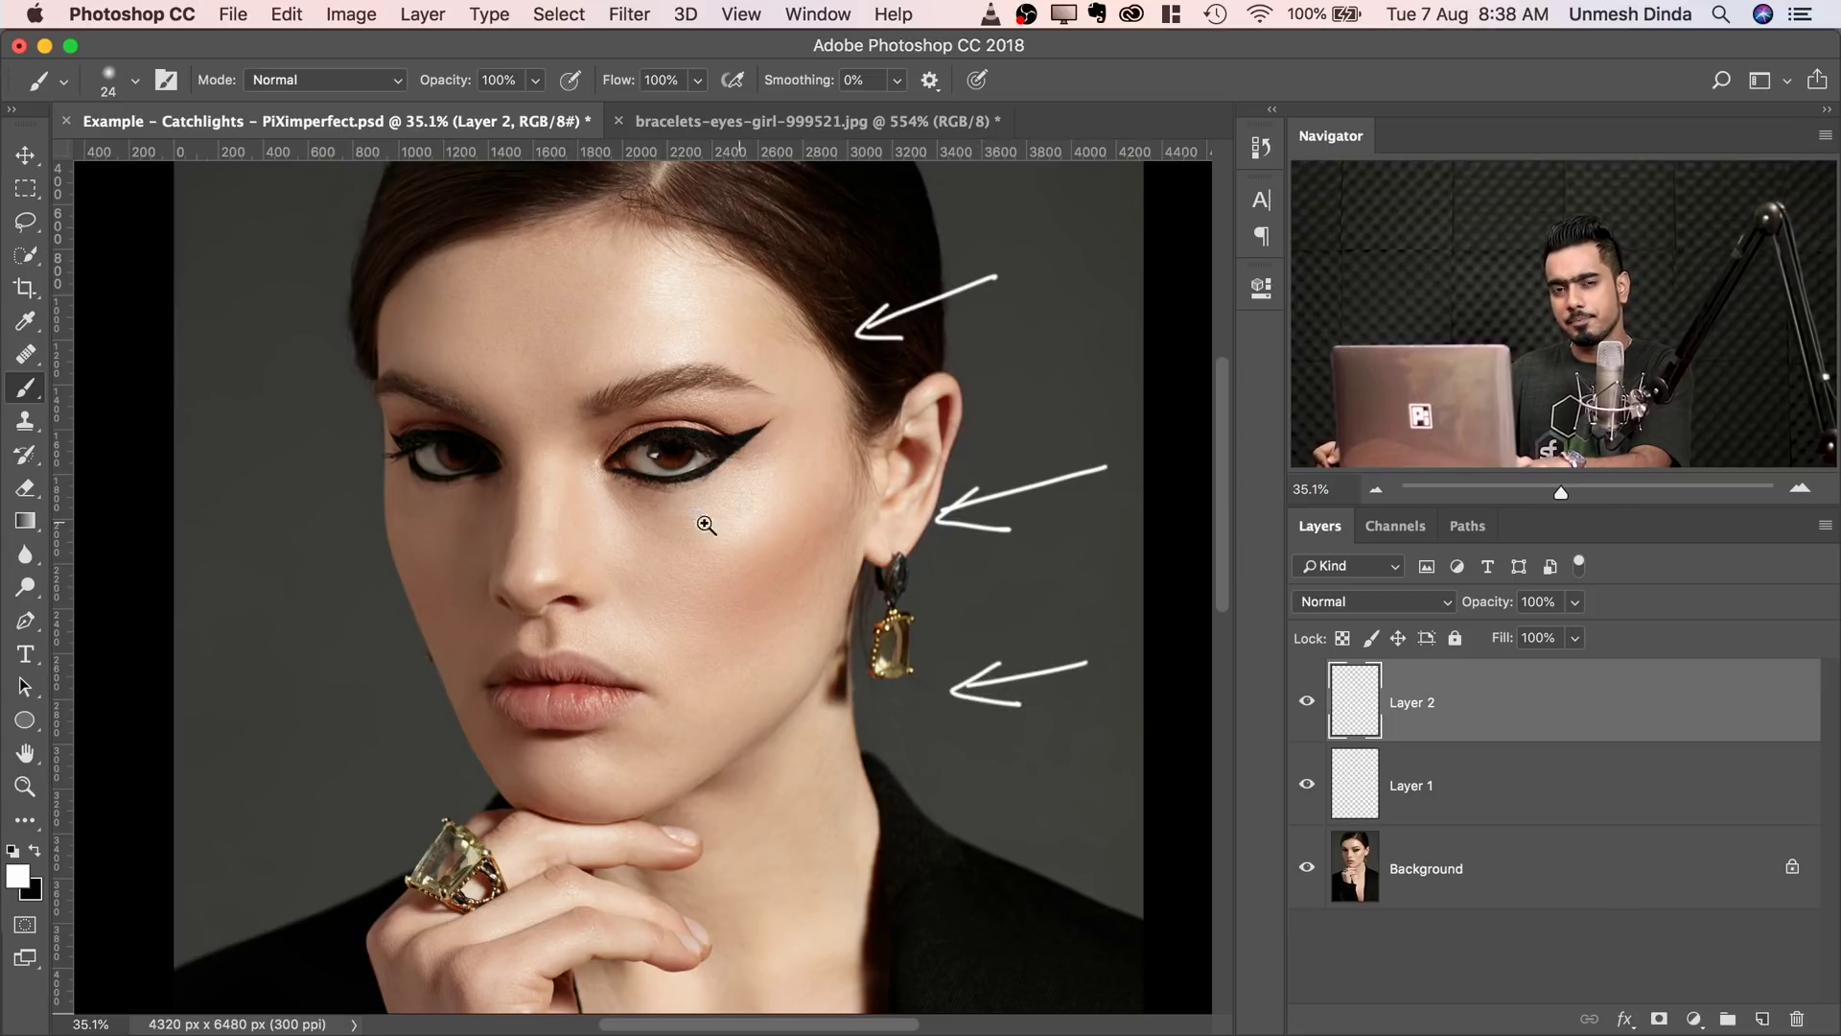
- Paint two white catchlight spots on the eye and sketch a white arrow over the nose bridge pointing toward it
{"action": "mouse_move", "coordinate": [705, 525]}
{"action": "left_mouse_down"}
{"action": "mouse_move", "coordinate": [863, 479]}
{"action": "mouse_move", "coordinate": [617, 575]}
{"action": "left_mouse_up"}
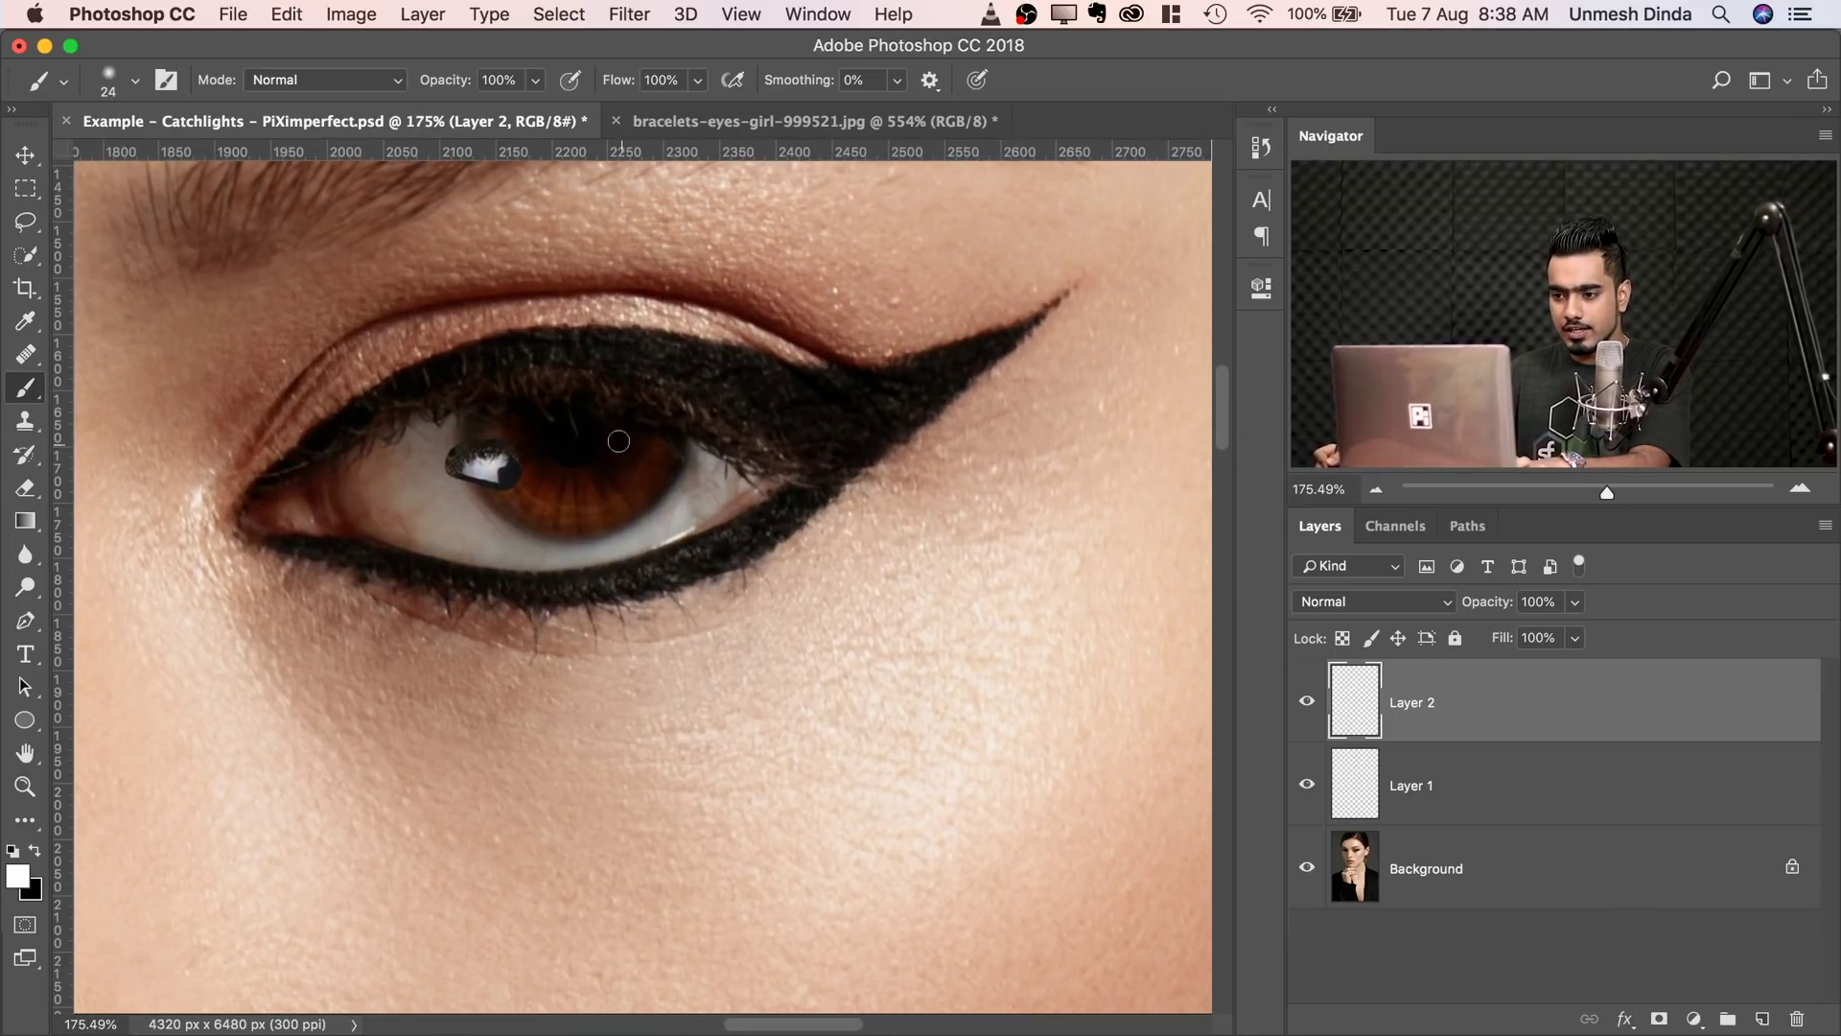
{"action": "left_click_drag", "start_coordinate": [618, 441], "coordinate": [623, 439]}
{"action": "left_click_drag", "start_coordinate": [489, 437], "coordinate": [480, 441]}
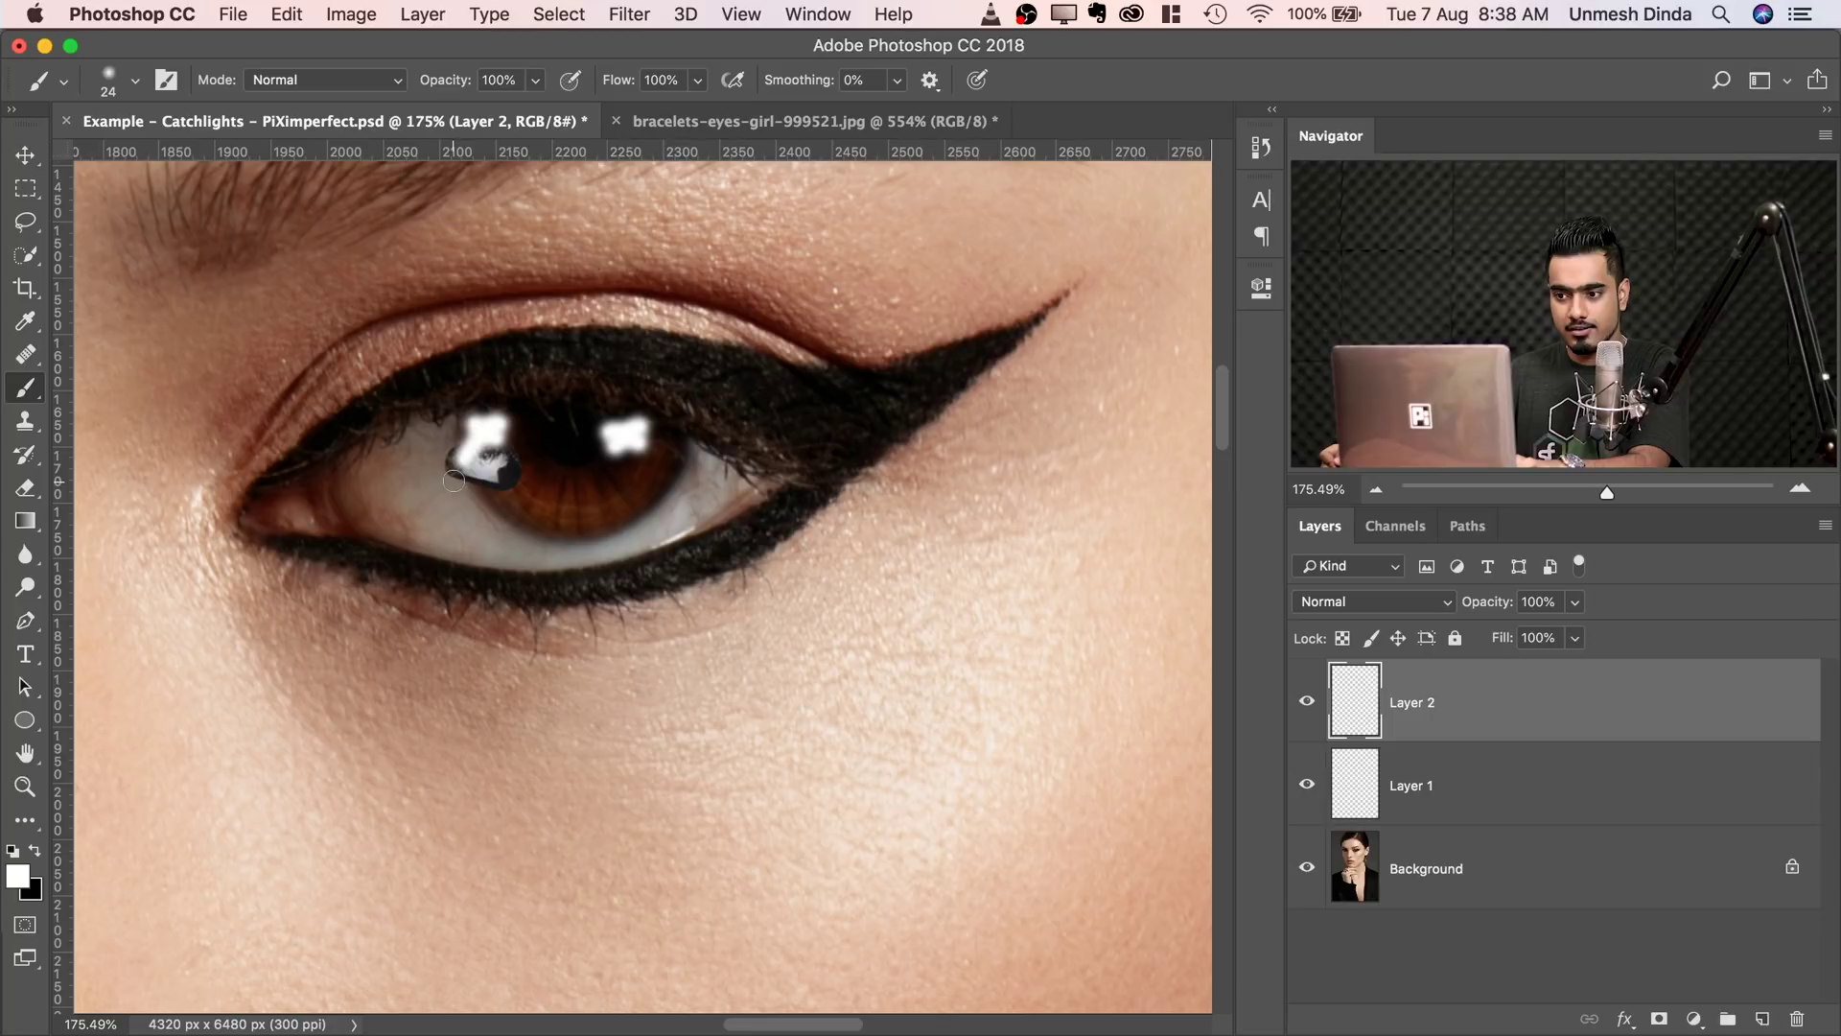
{"action": "scroll", "coordinate": [395, 415], "scroll_direction": "down", "scroll_amount": 5}
{"action": "left_click_drag", "start_coordinate": [209, 290], "coordinate": [363, 337]}
{"action": "mouse_move", "coordinate": [326, 299]}
{"action": "left_mouse_down"}
{"action": "mouse_move", "coordinate": [350, 326]}
{"action": "mouse_move", "coordinate": [282, 362]}
{"action": "left_mouse_up"}
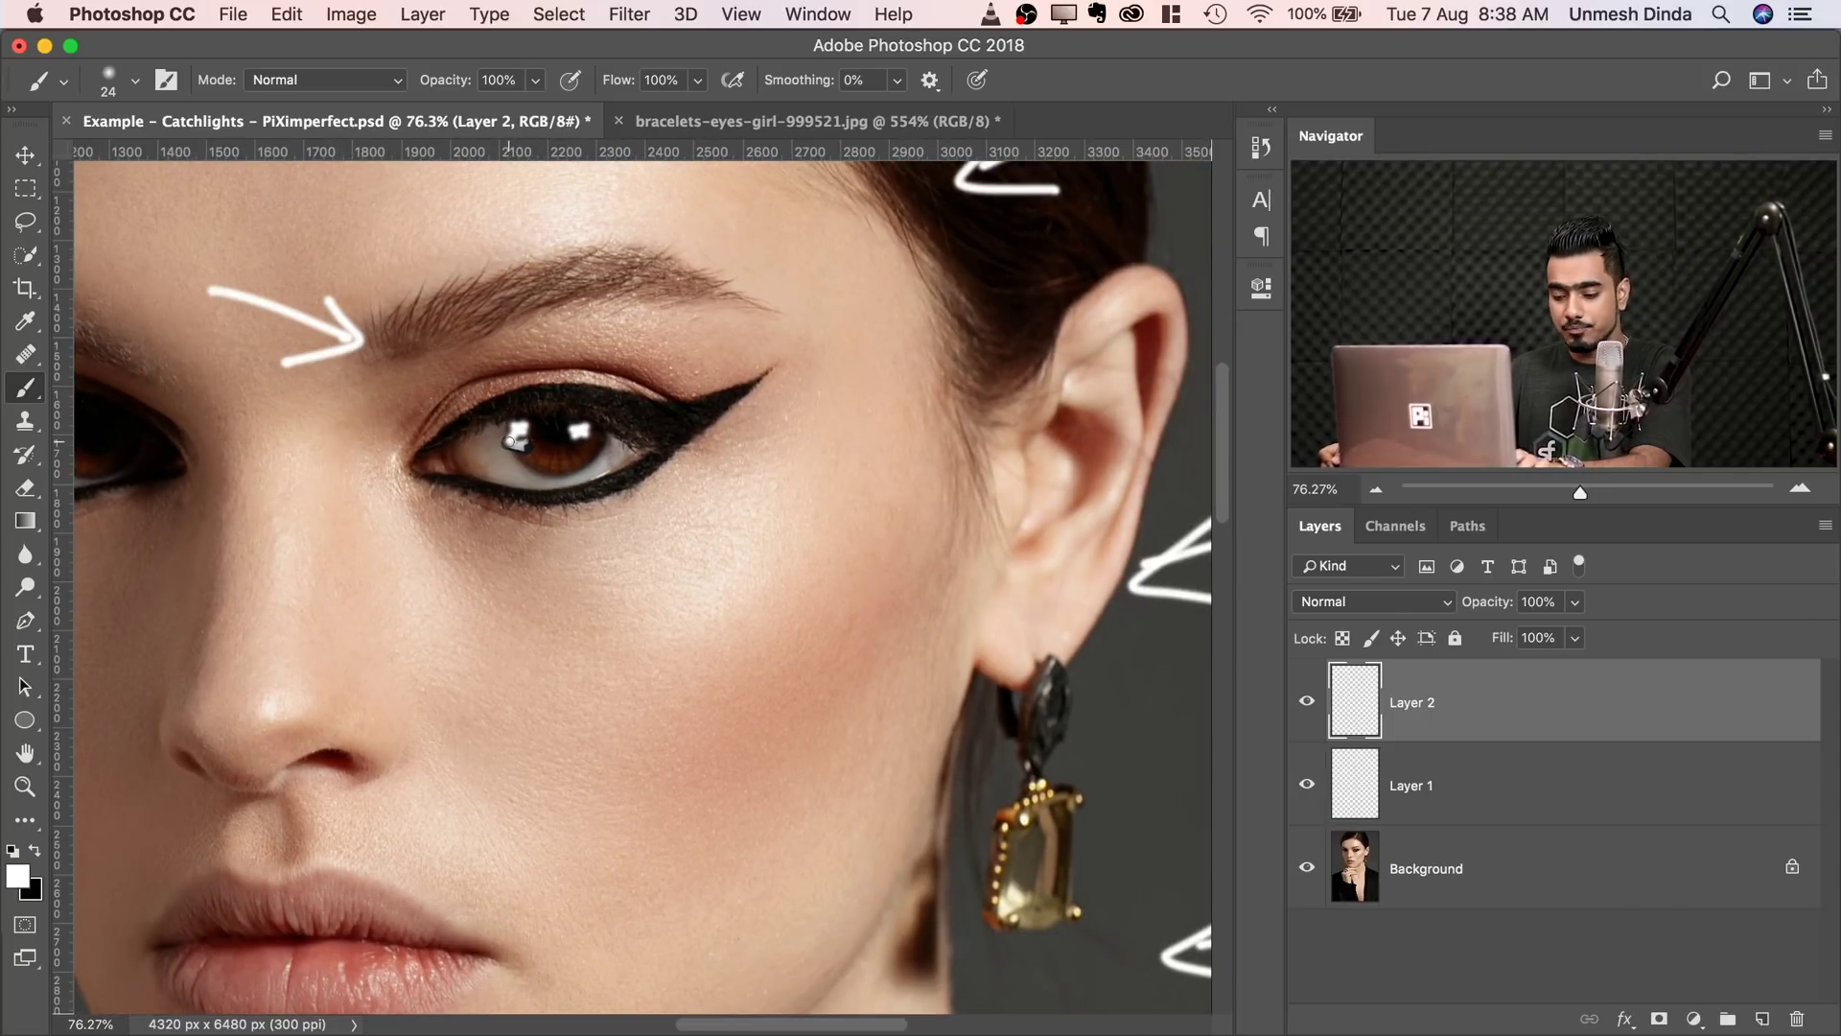
- Undo the brushed arrow beside the eye and the painted catchlight spots
{"action": "key", "text": "alt+super+z"}
{"action": "key", "text": "alt+super+z"}
{"action": "key", "text": "alt+super+z"}
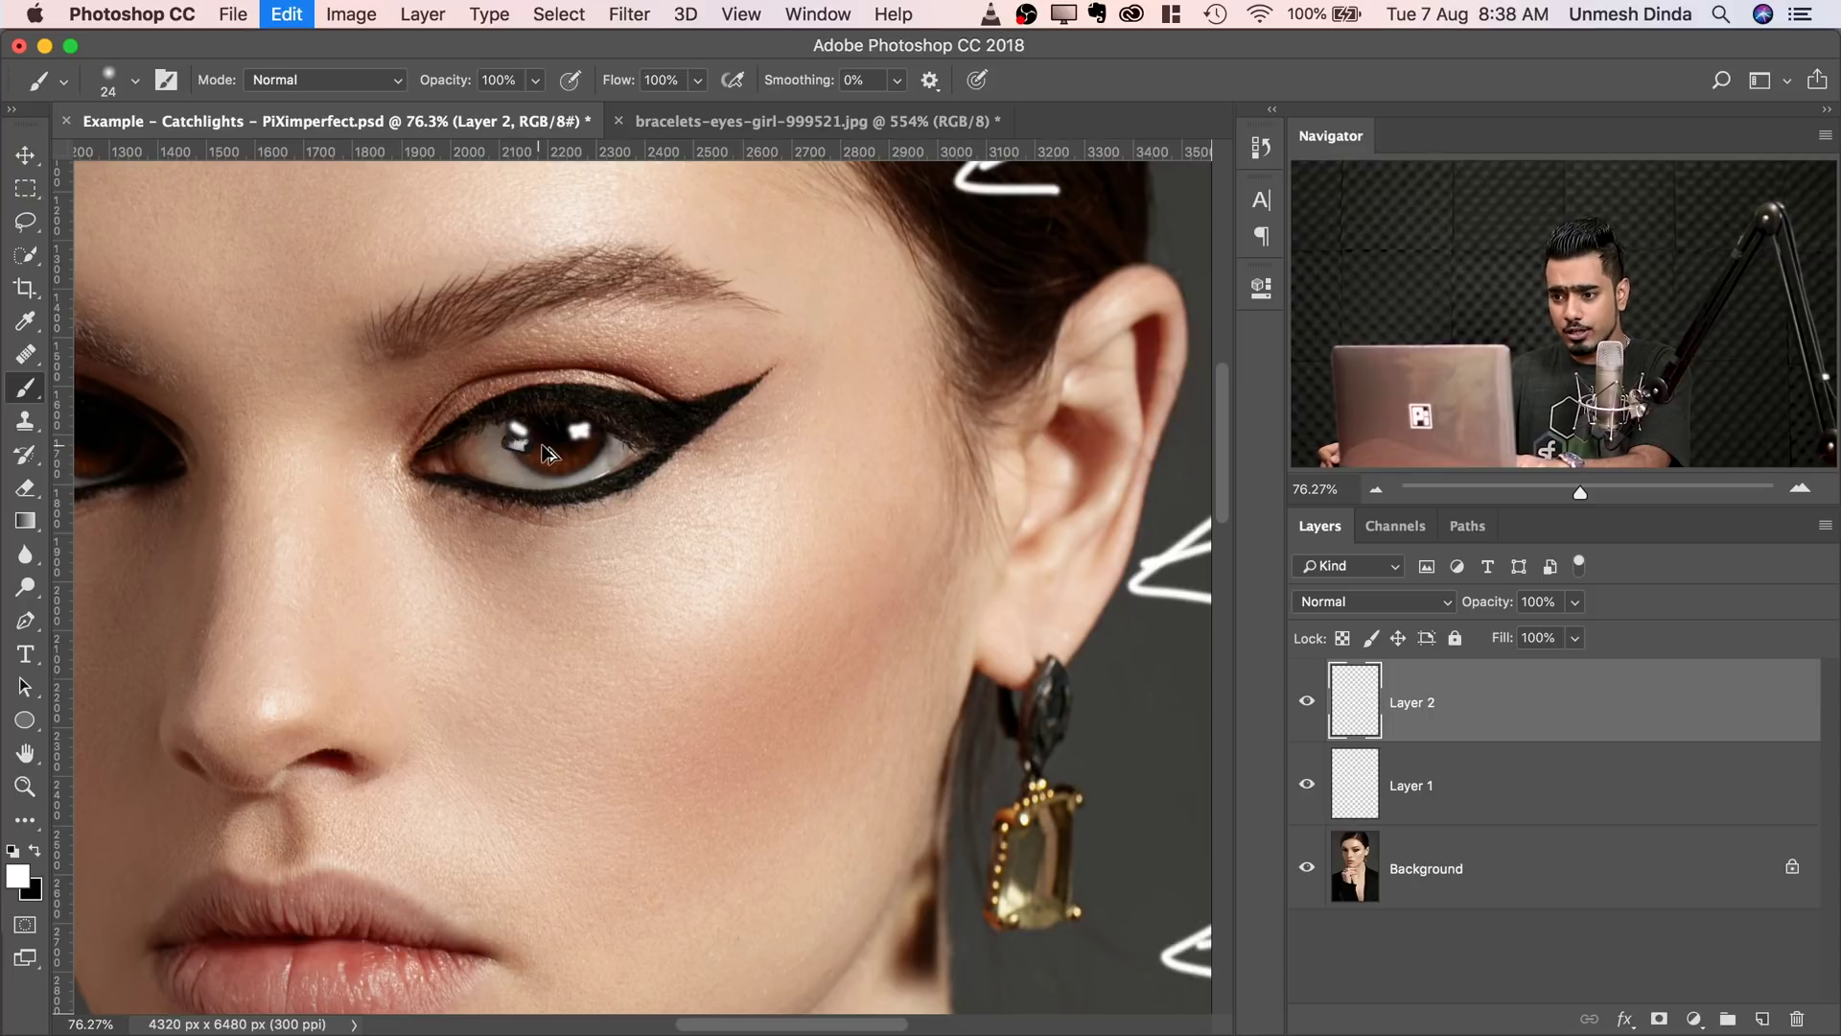
{"action": "key", "text": "alt+super+z"}
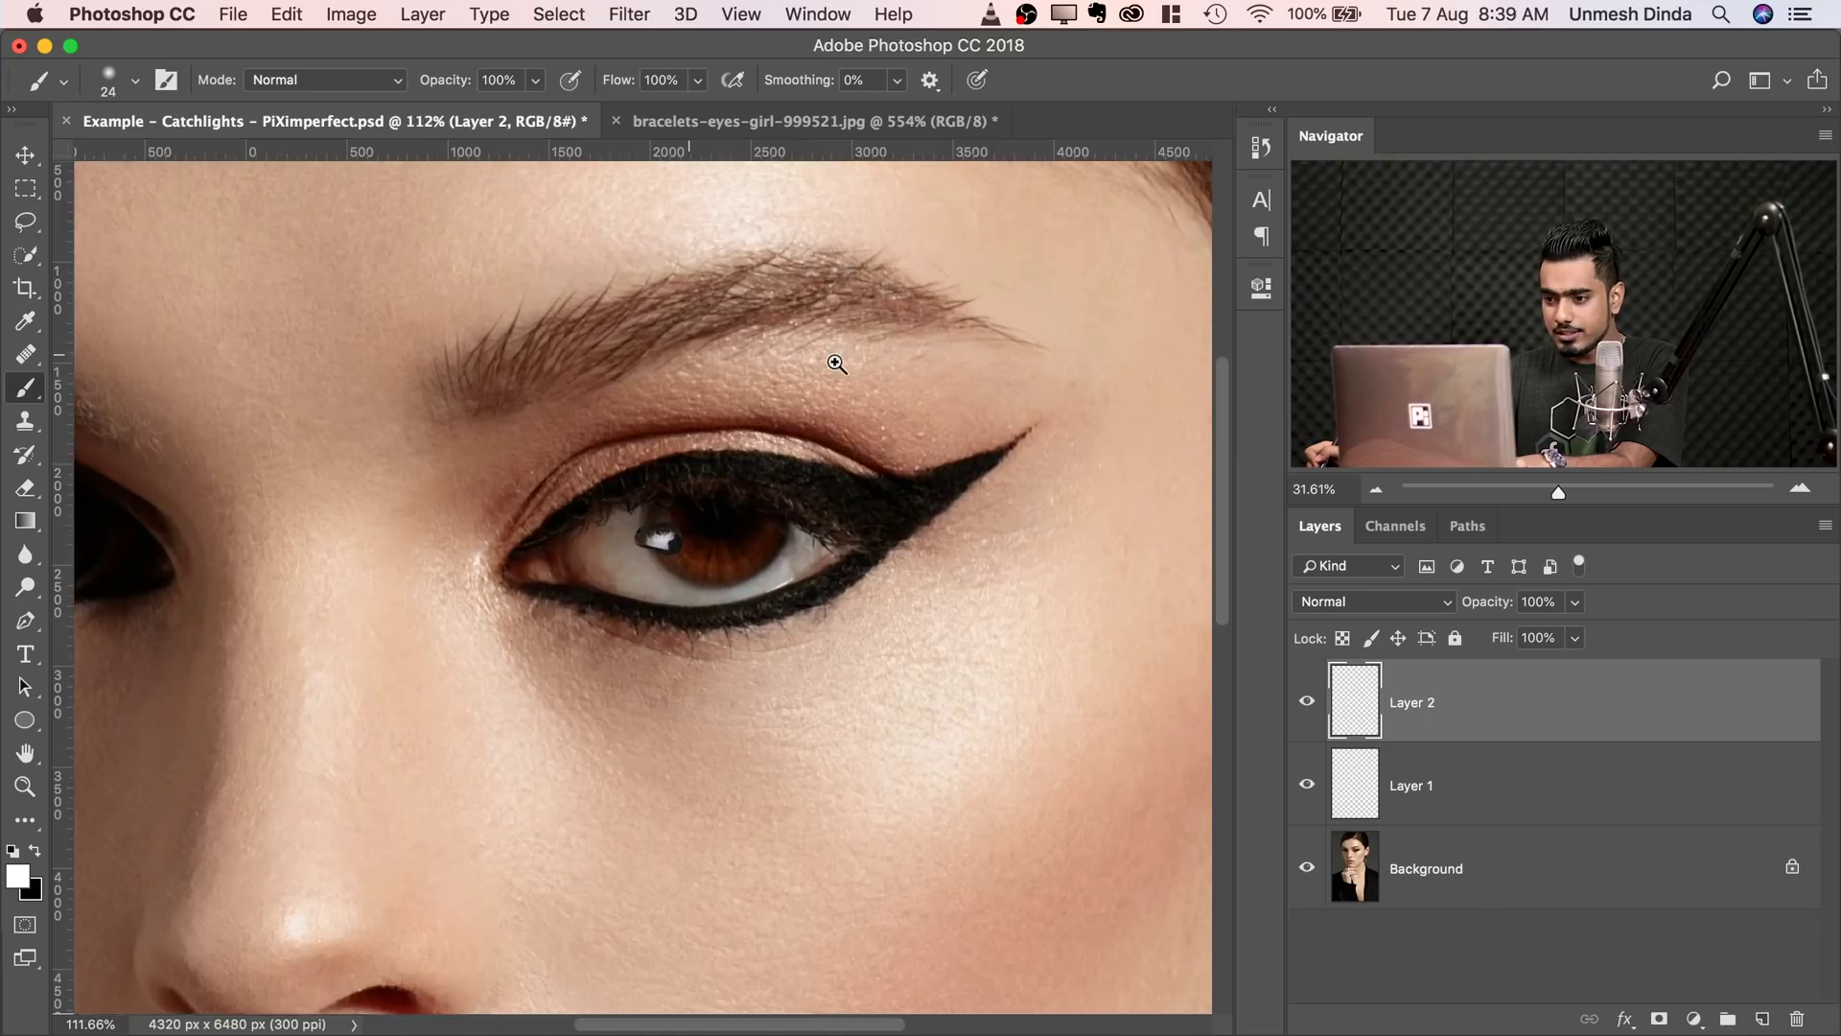
- Examine the pasted catchlight up close and compare it with the eye in the source photo bracelets-eyes-girl-999521.jpg
{"action": "mouse_move", "coordinate": [834, 362]}
{"action": "left_mouse_down"}
{"action": "mouse_move", "coordinate": [870, 361]}
{"action": "mouse_move", "coordinate": [723, 451]}
{"action": "mouse_move", "coordinate": [757, 453]}
{"action": "left_mouse_up"}
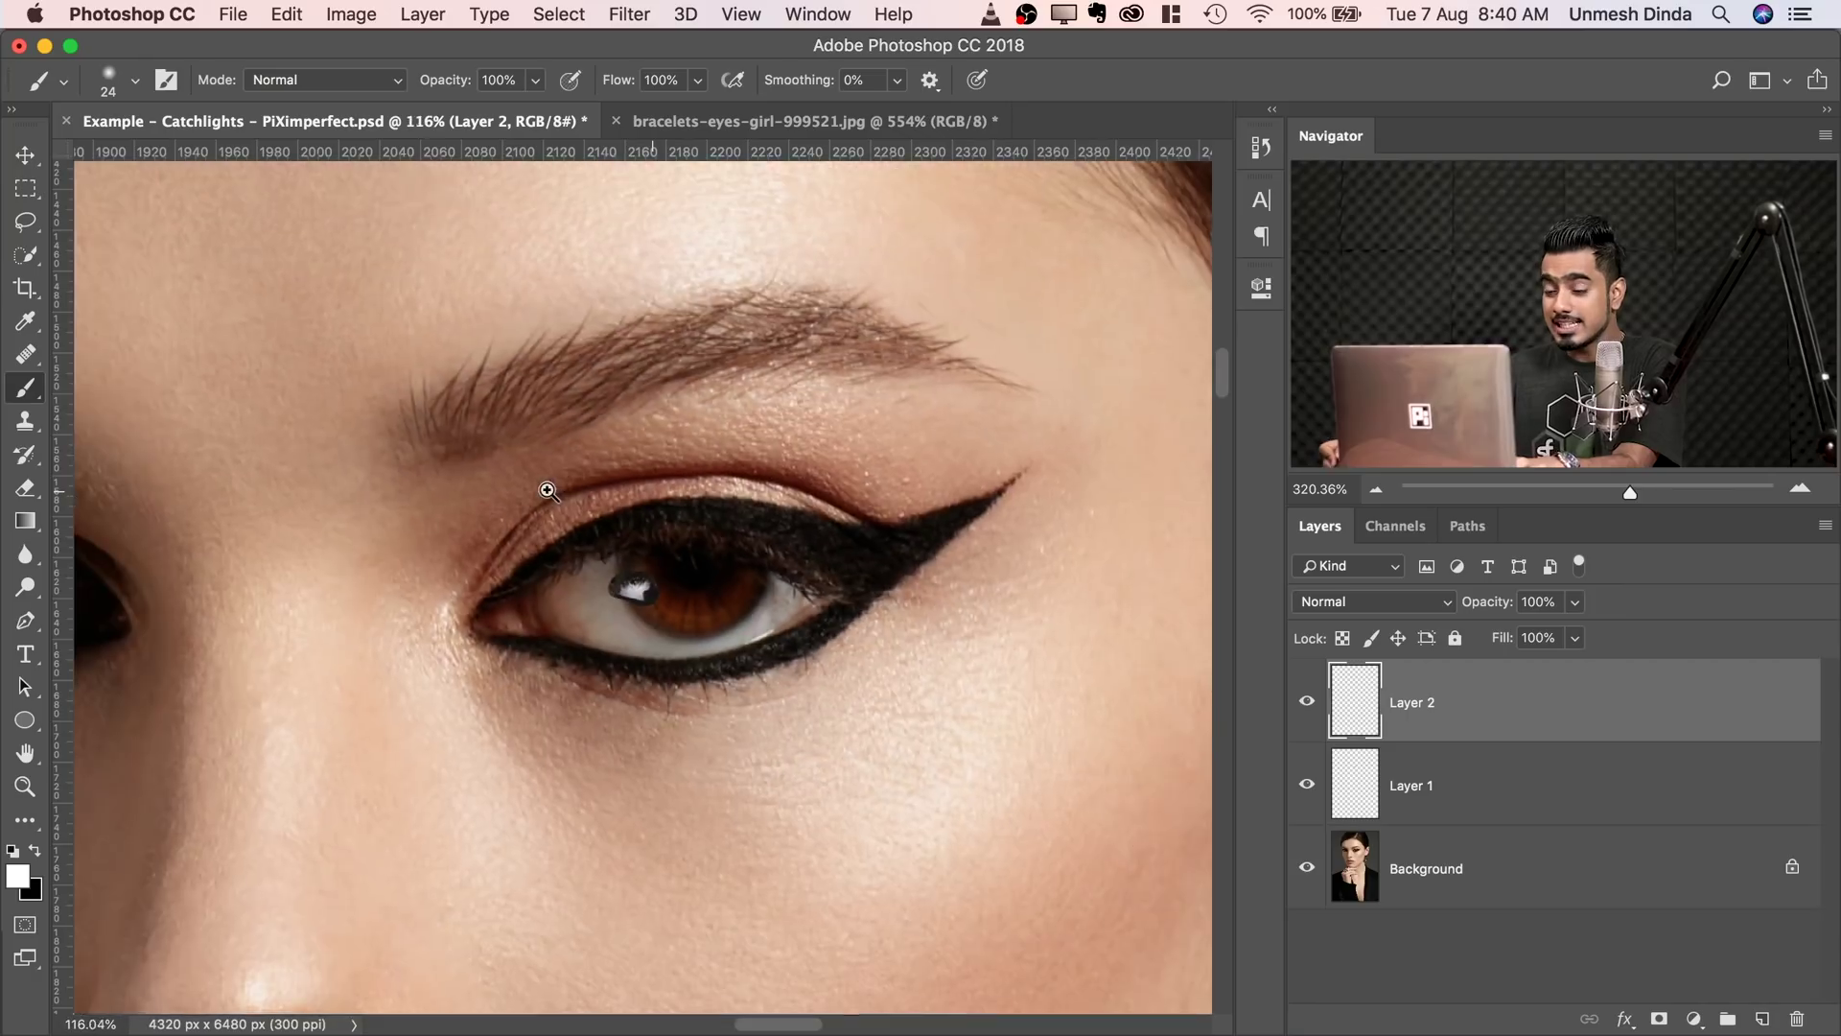
{"action": "left_click_drag", "start_coordinate": [547, 491], "coordinate": [540, 487]}
{"action": "mouse_move", "coordinate": [734, 525]}
{"action": "left_mouse_down"}
{"action": "mouse_move", "coordinate": [818, 509]}
{"action": "mouse_move", "coordinate": [719, 550]}
{"action": "left_mouse_up"}
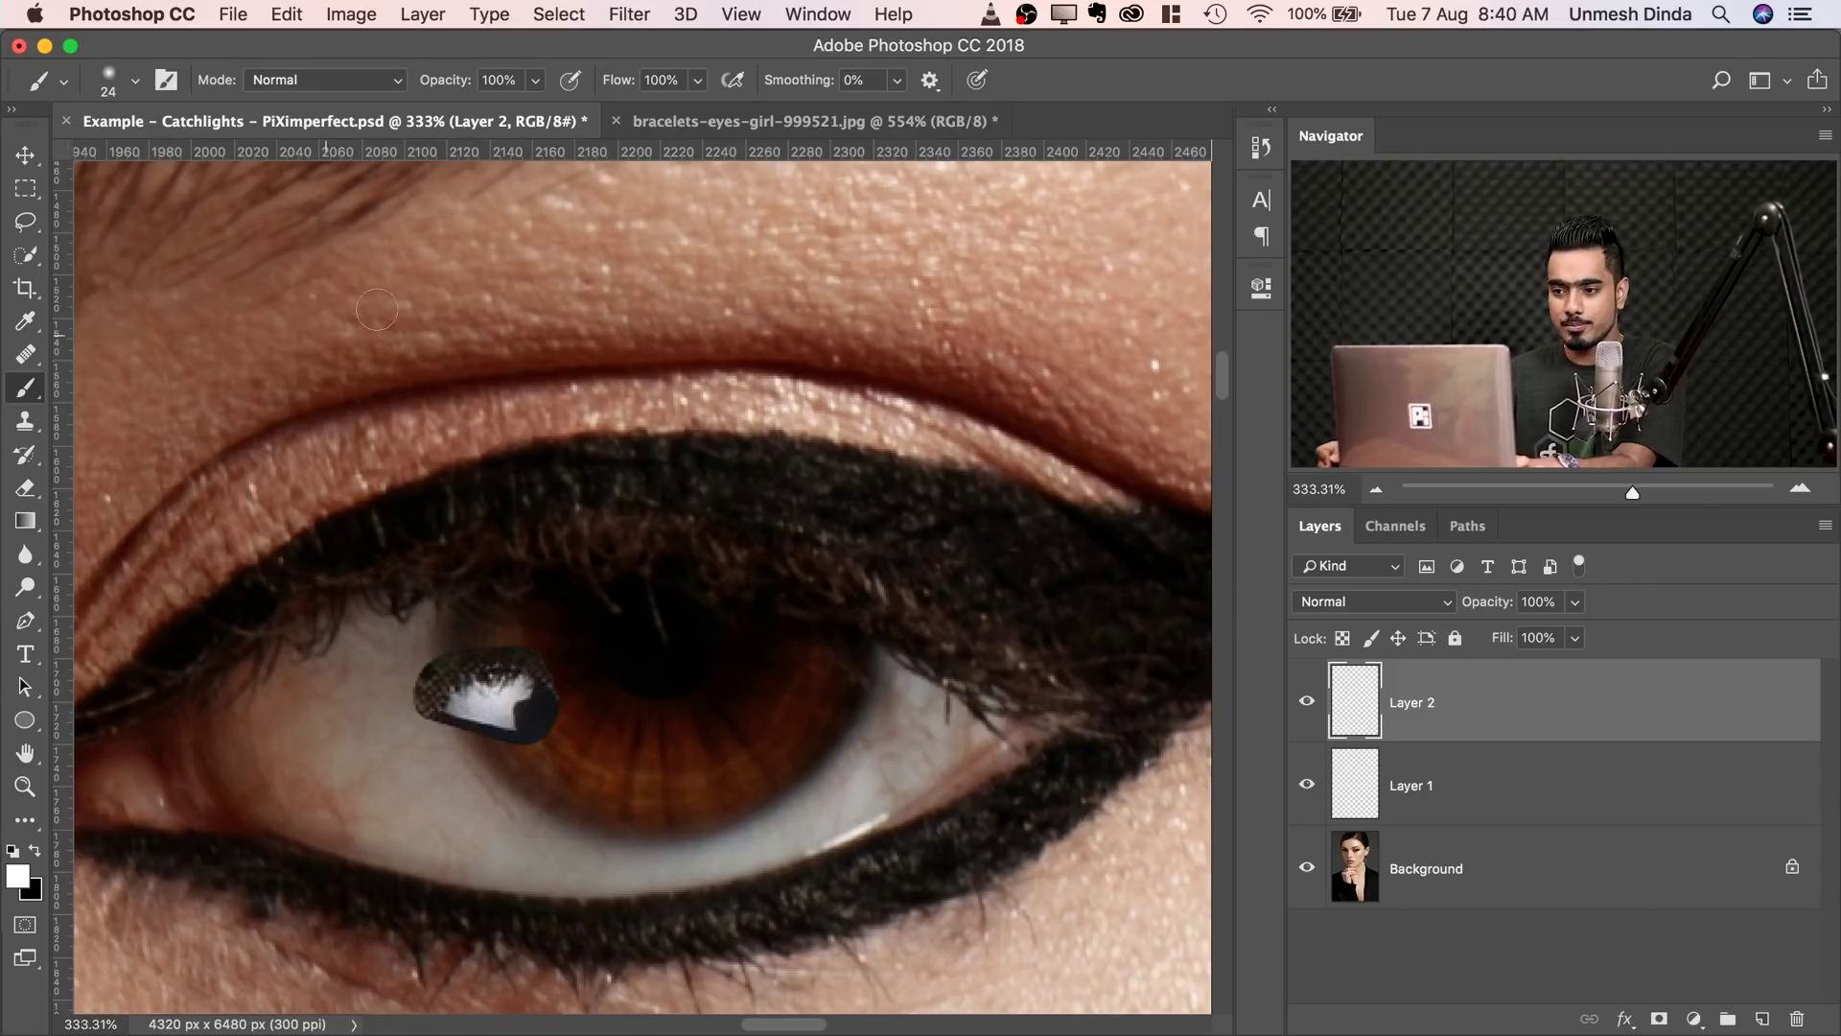
{"action": "left_click", "coordinate": [659, 119]}
{"action": "left_click_drag", "start_coordinate": [642, 501], "coordinate": [339, 369]}
{"action": "left_click_drag", "start_coordinate": [628, 340], "coordinate": [777, 331]}
{"action": "left_click", "coordinate": [460, 123]}
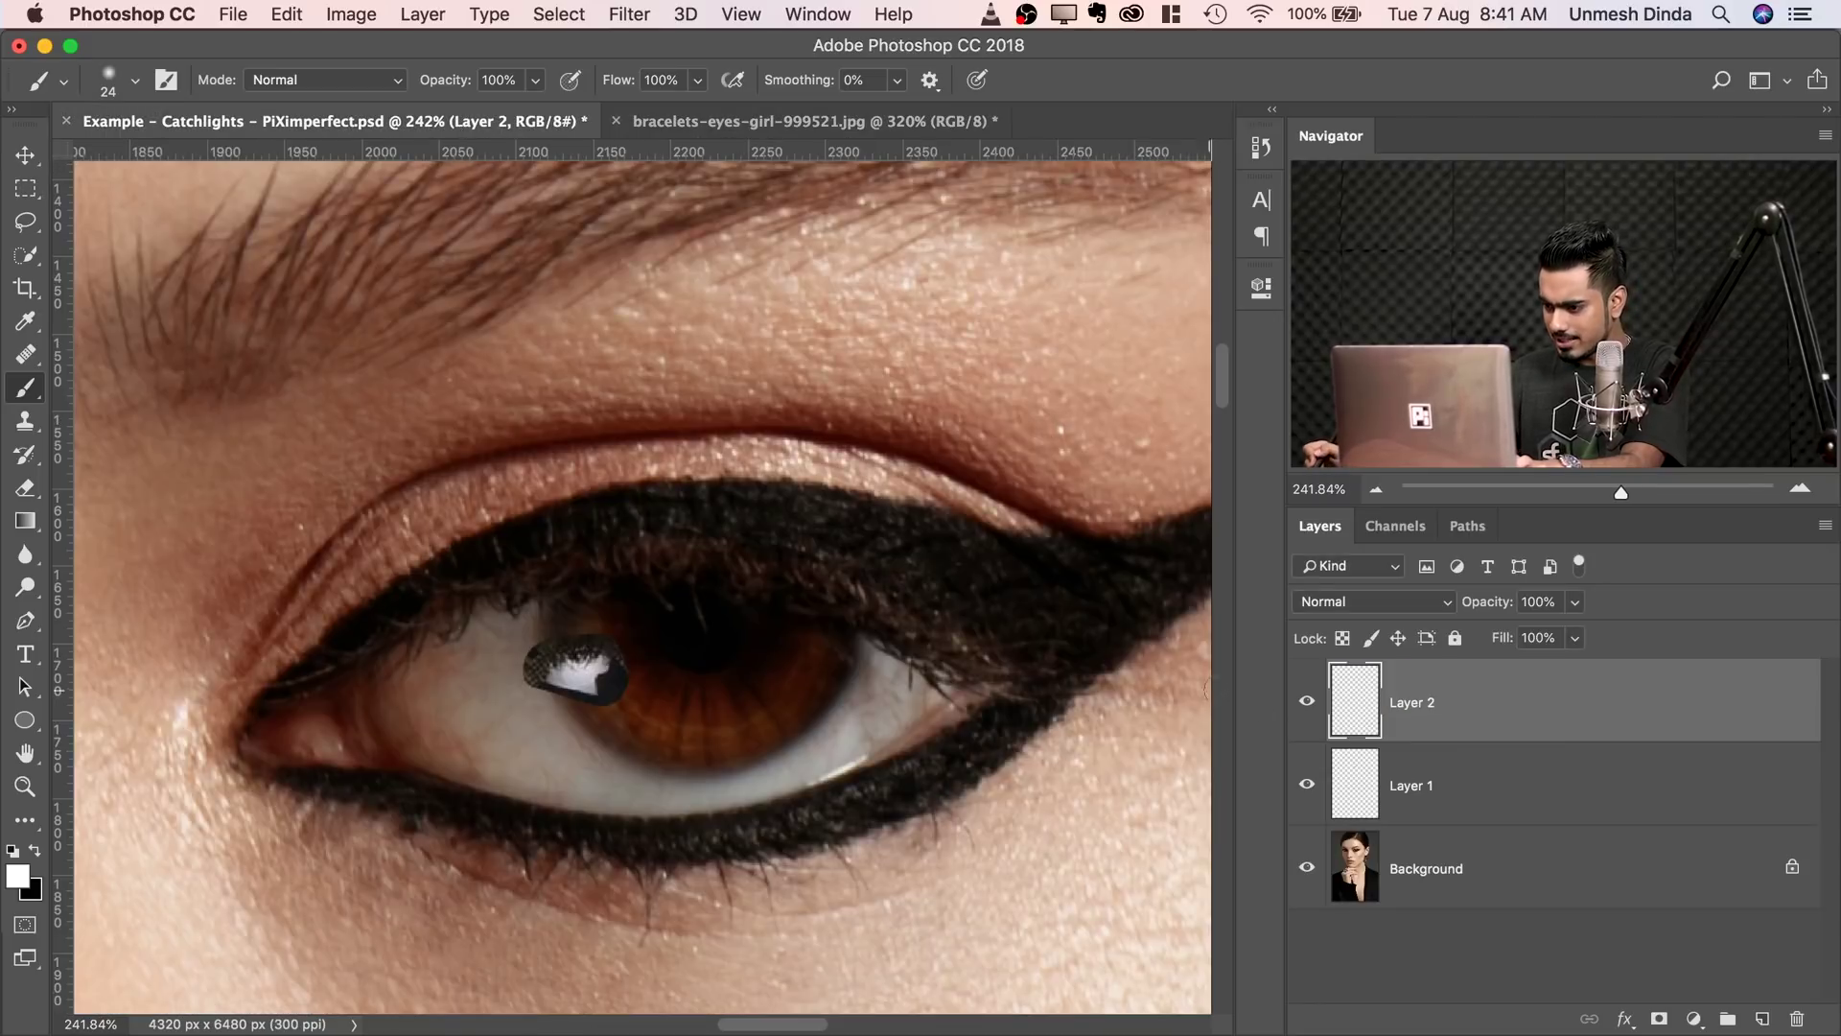
- Delete the layer holding the arrow sketches, then flip the pasted catchlight horizontally with Free Transform
{"action": "left_click_drag", "start_coordinate": [1725, 710], "coordinate": [1797, 1019]}
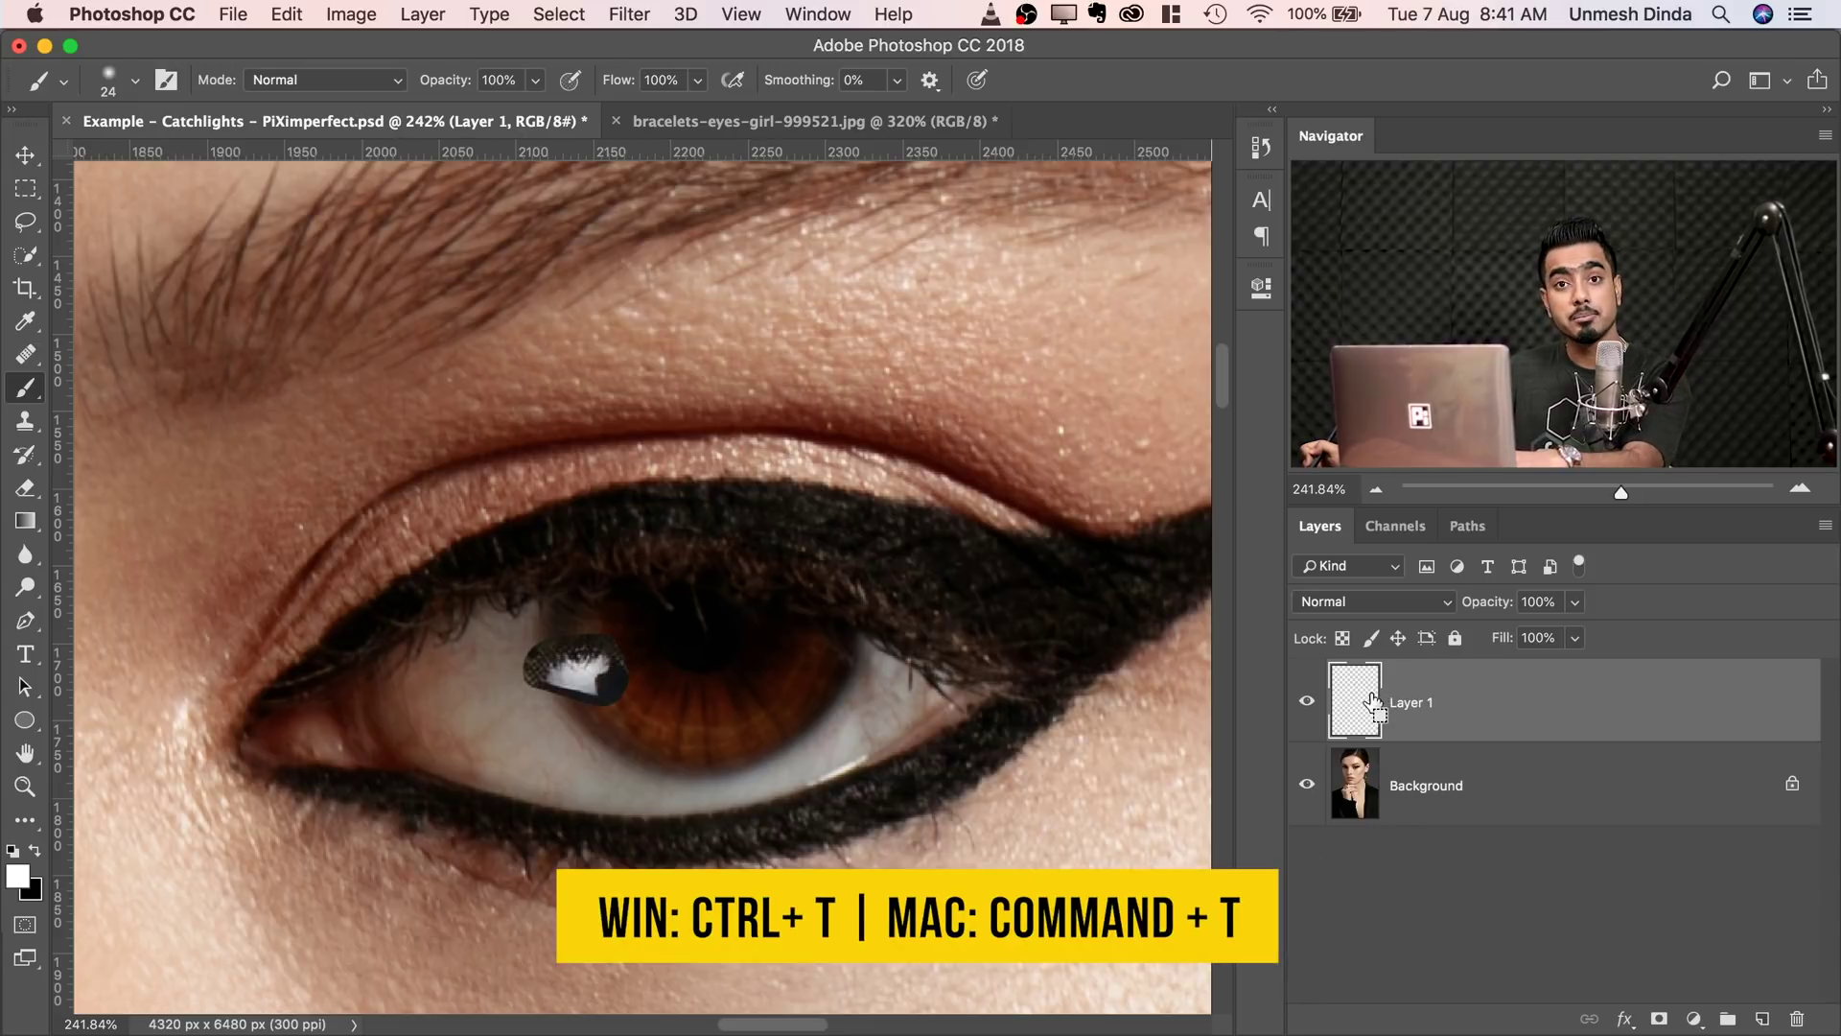
{"action": "key", "text": "super+t"}
{"action": "left_click", "coordinate": [694, 640]}
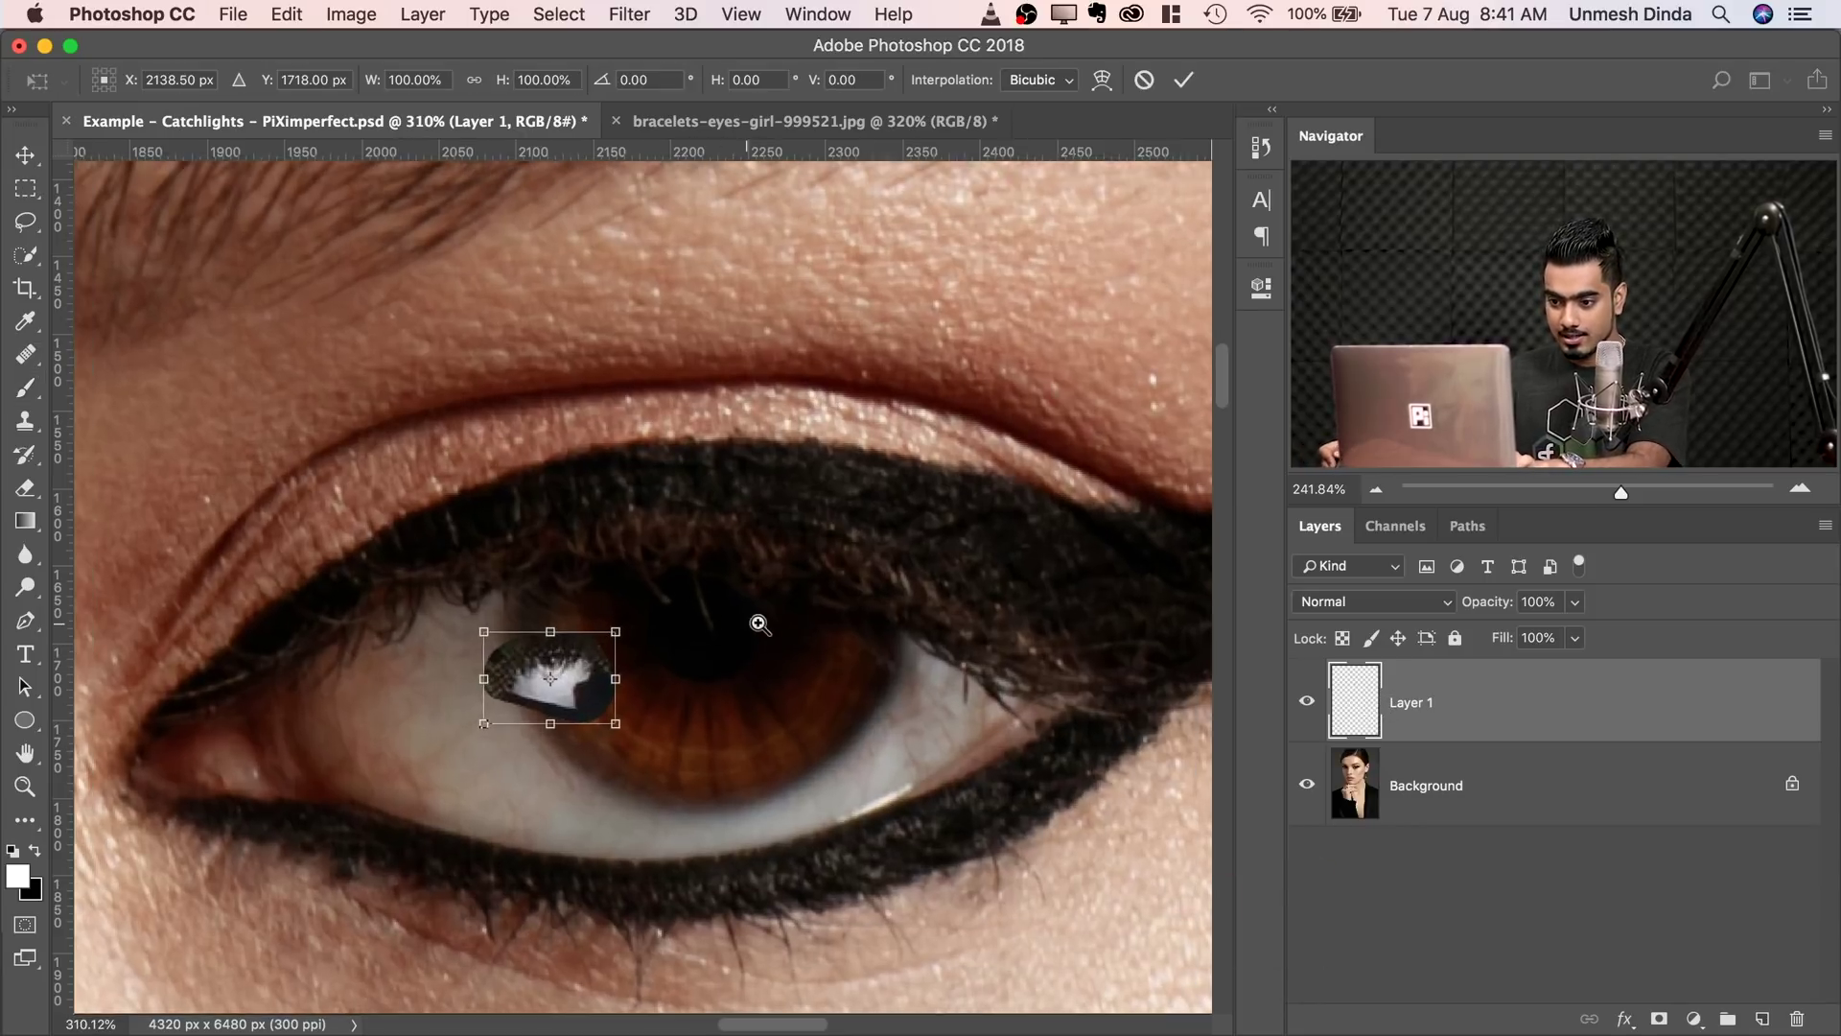
{"action": "right_click", "coordinate": [573, 652]}
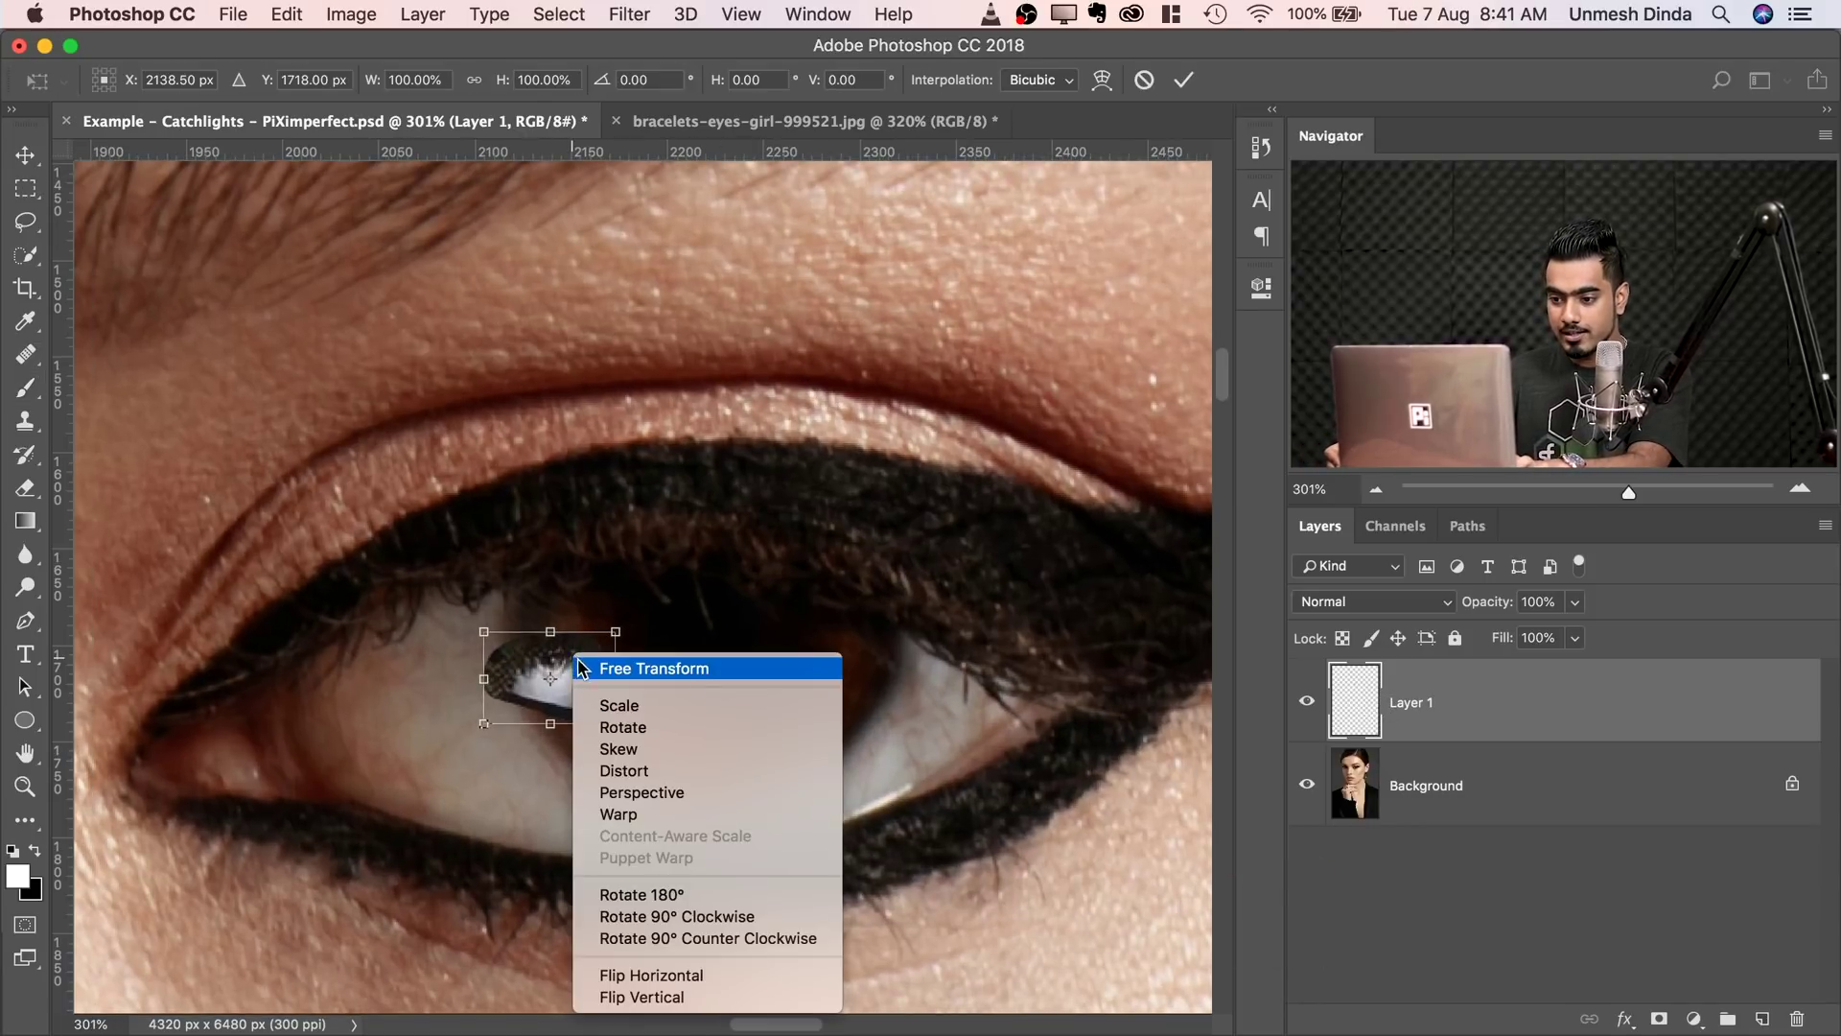
{"action": "left_click", "coordinate": [652, 975]}
{"action": "left_click", "coordinate": [802, 632]}
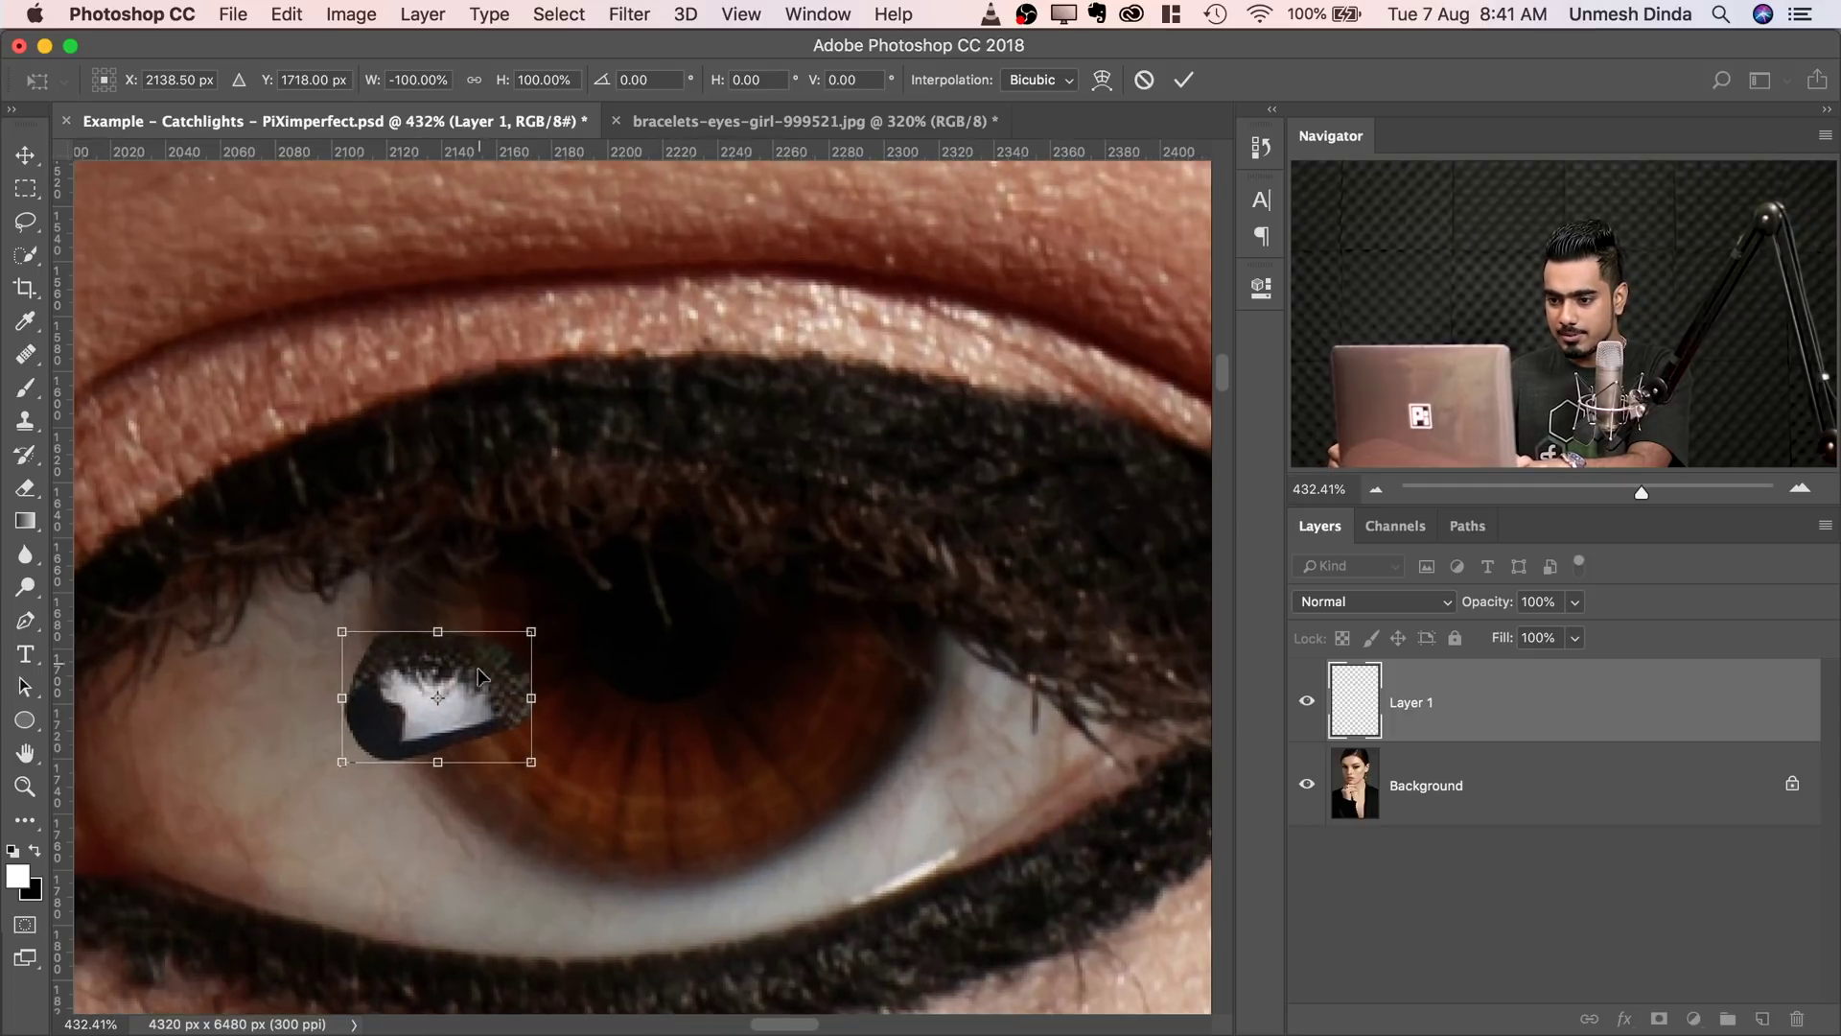
- Move the catchlight to the upper iris on the earring side, rotate it slightly counter-clockwise, enlarge it a little and apply the transform
{"action": "left_click_drag", "start_coordinate": [494, 682], "coordinate": [818, 578]}
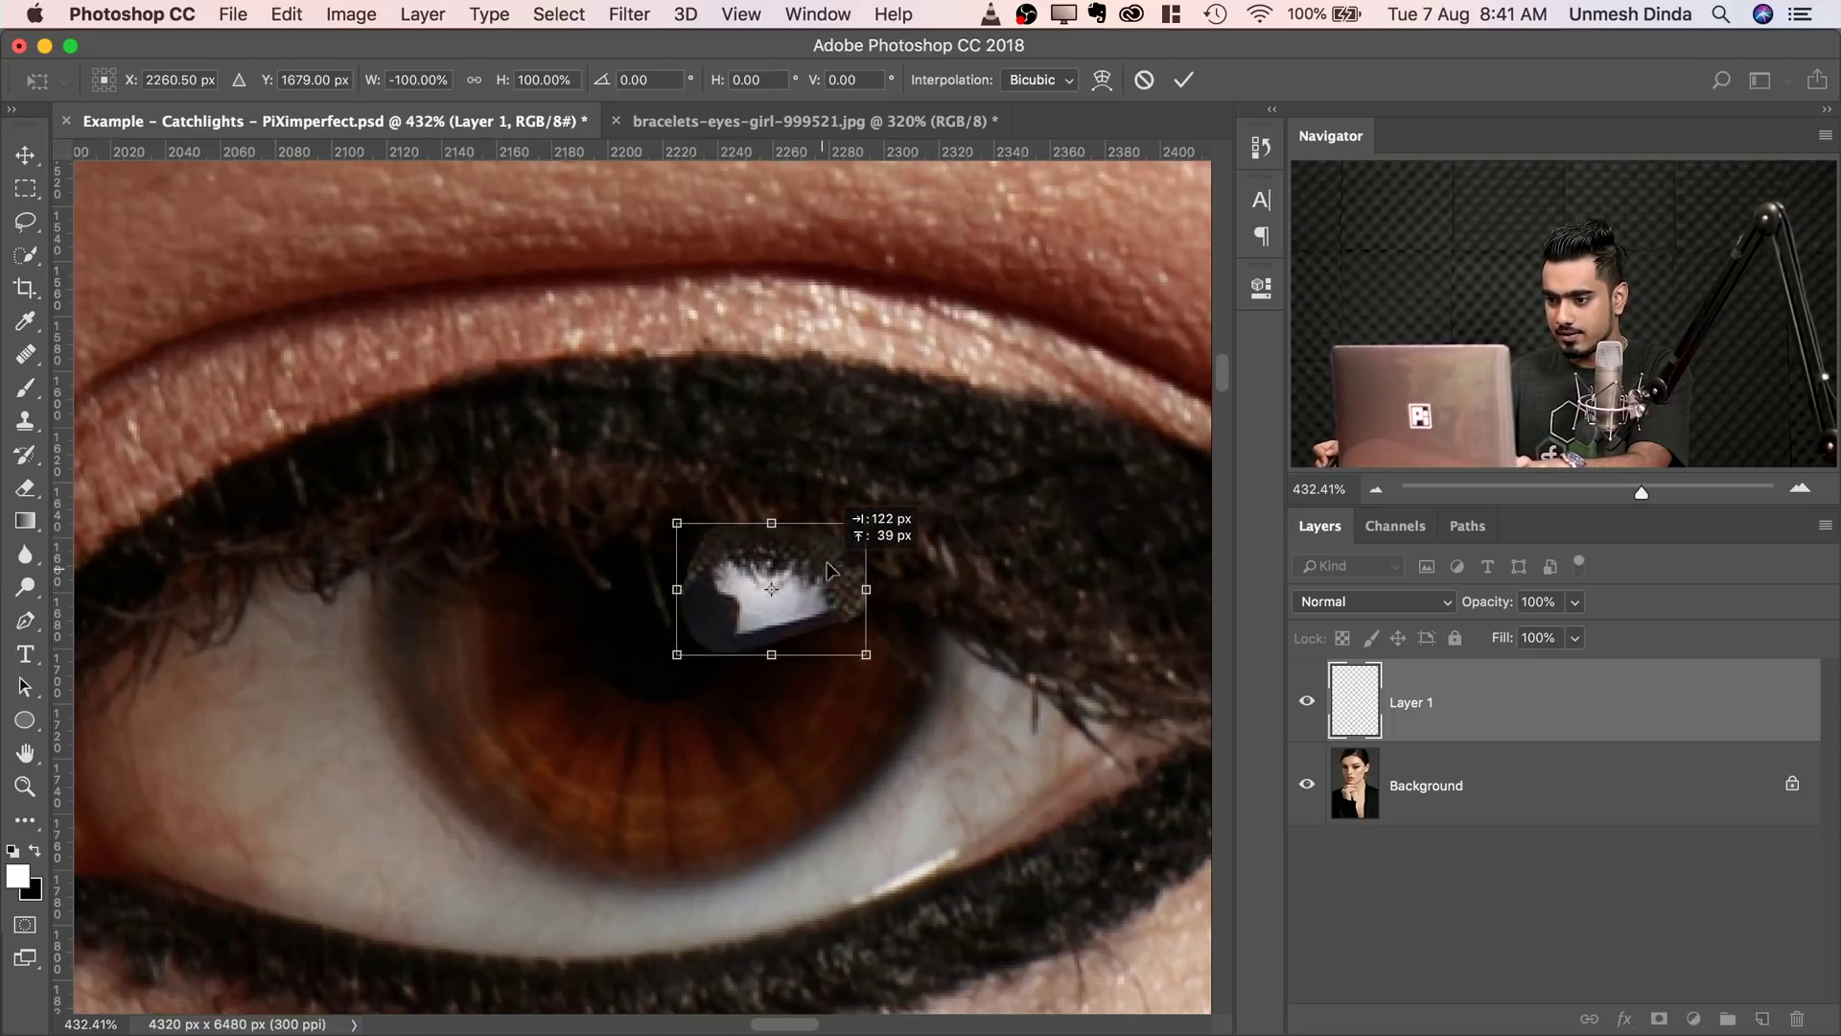
{"action": "left_click_drag", "start_coordinate": [882, 494], "coordinate": [875, 457]}
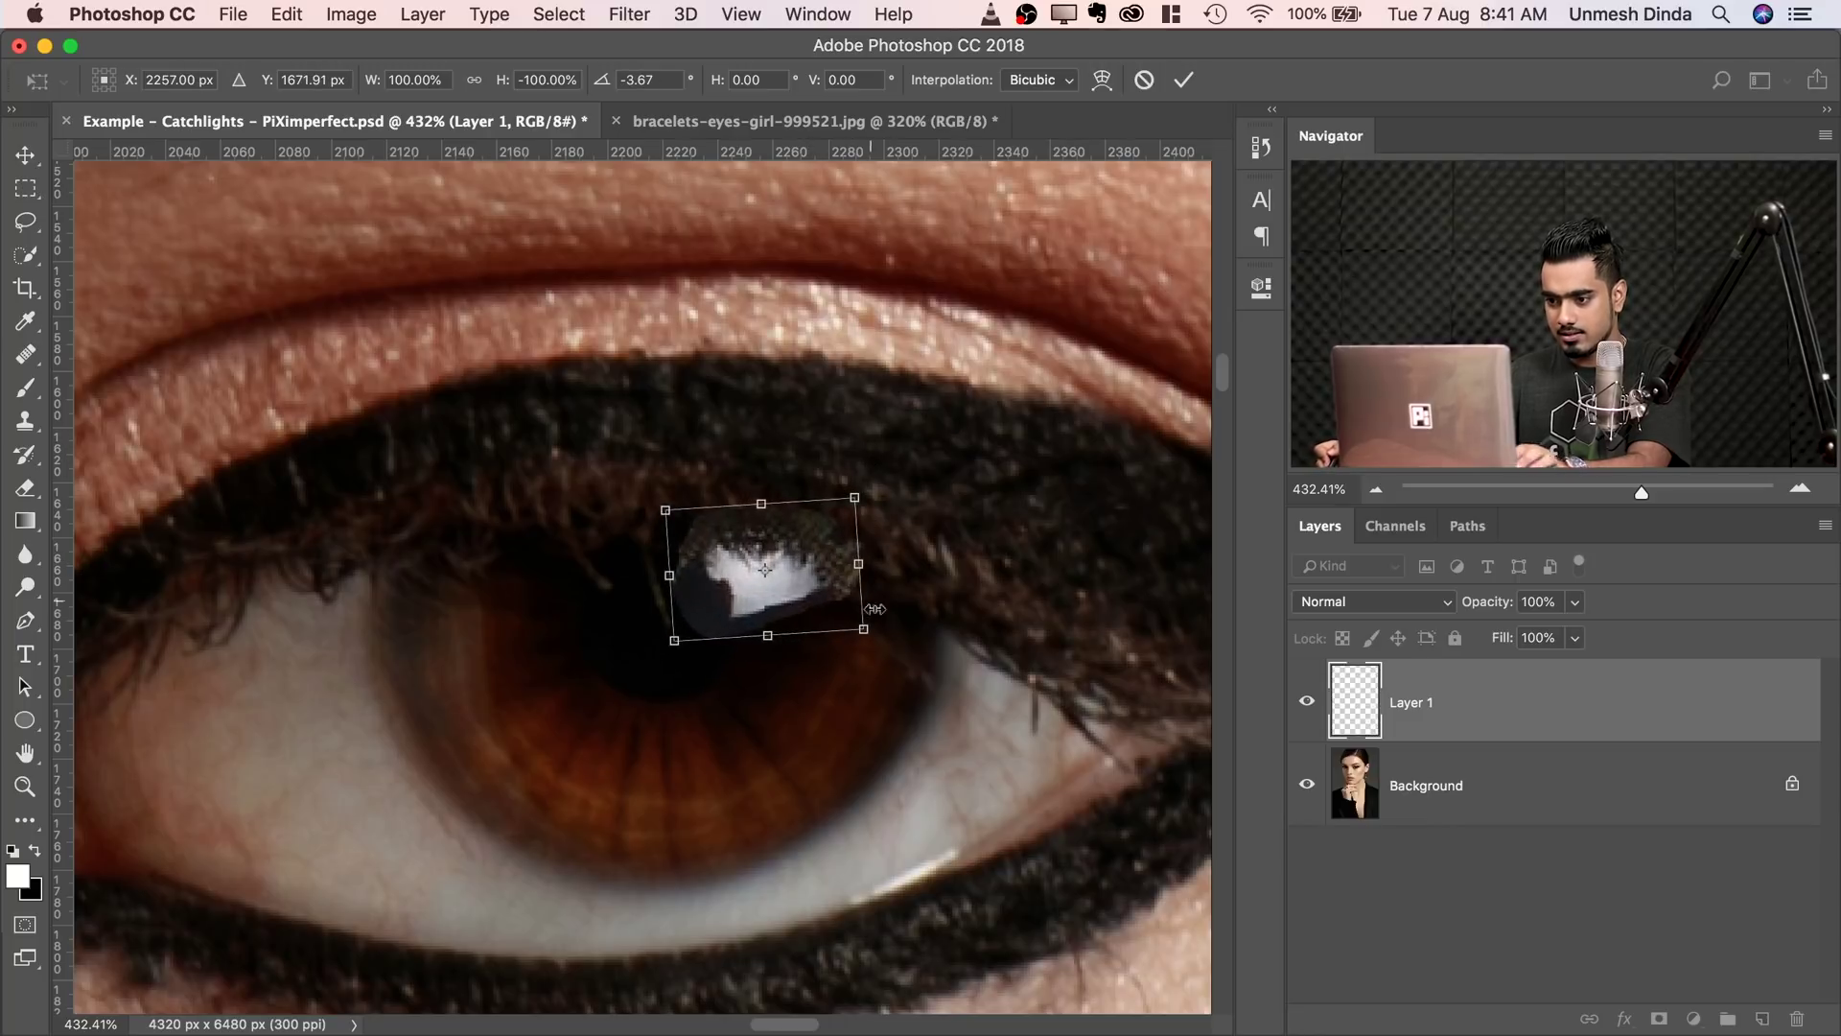
{"action": "left_click_drag", "start_coordinate": [863, 628], "coordinate": [885, 642]}
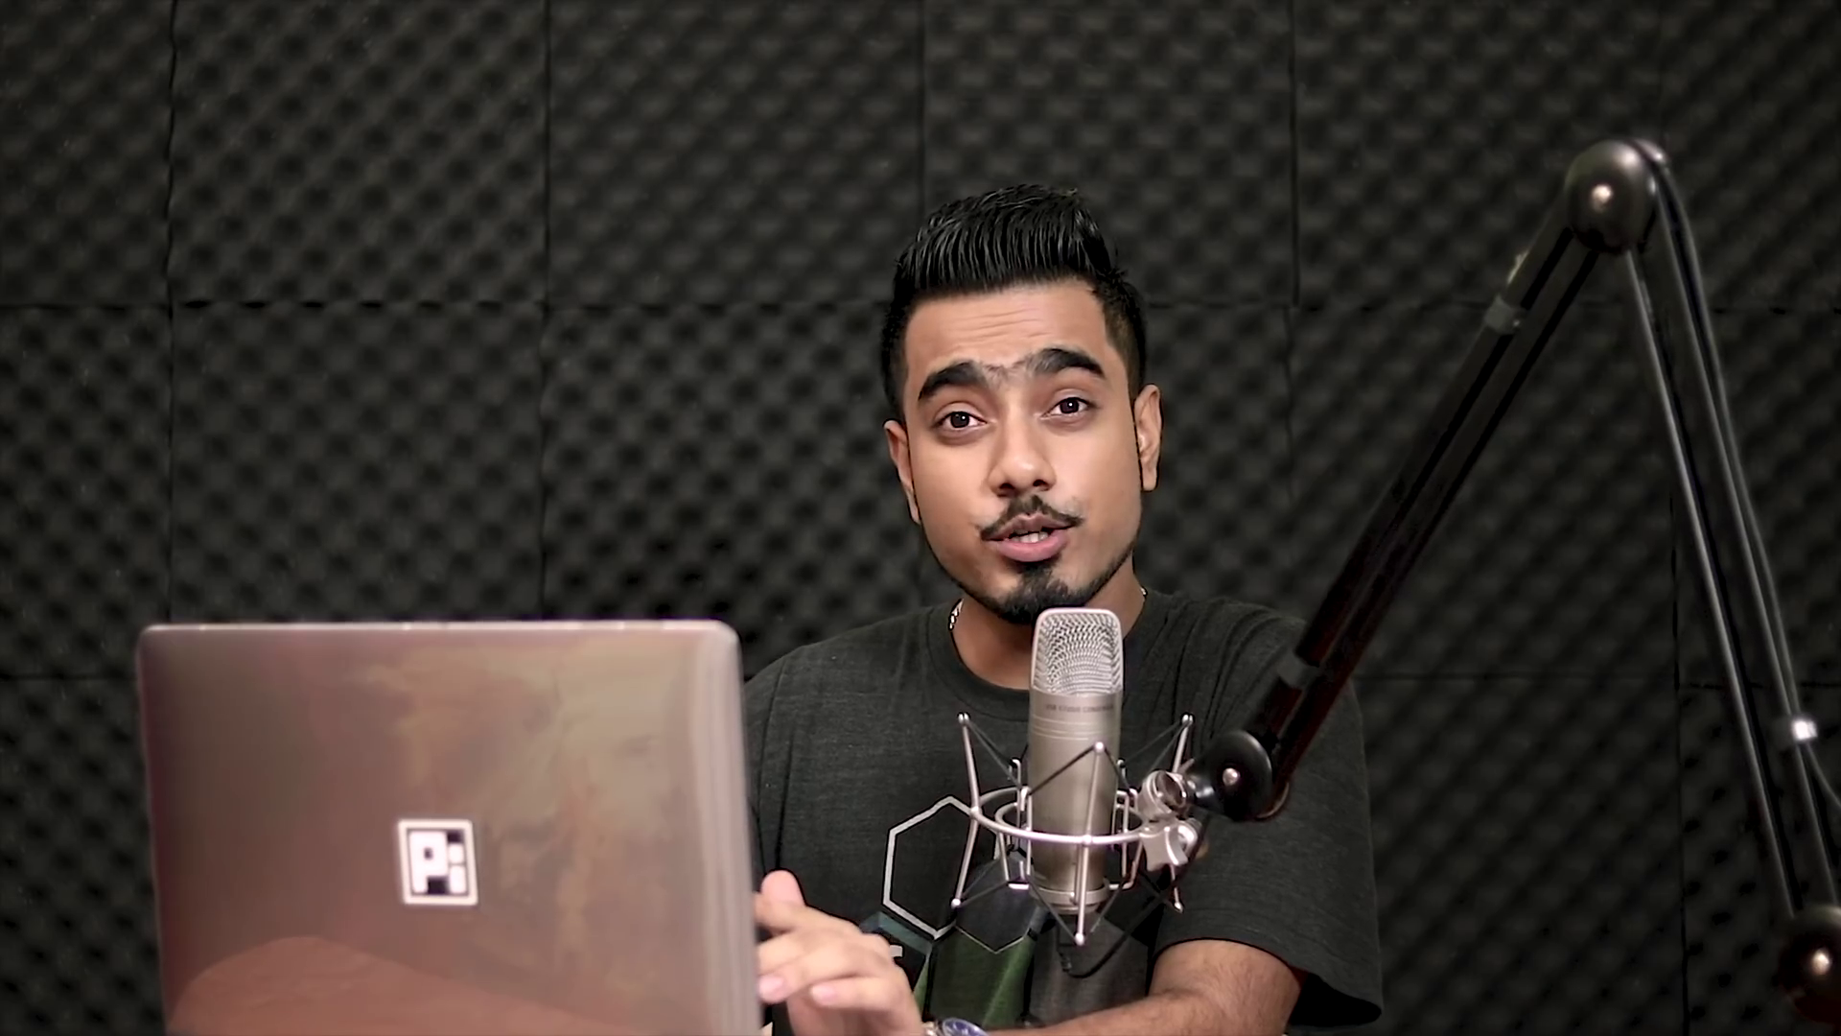
{"action": "key", "text": "Return"}
- Set the blend mode of the catchlight layer to Screen
{"action": "key", "text": "b"}
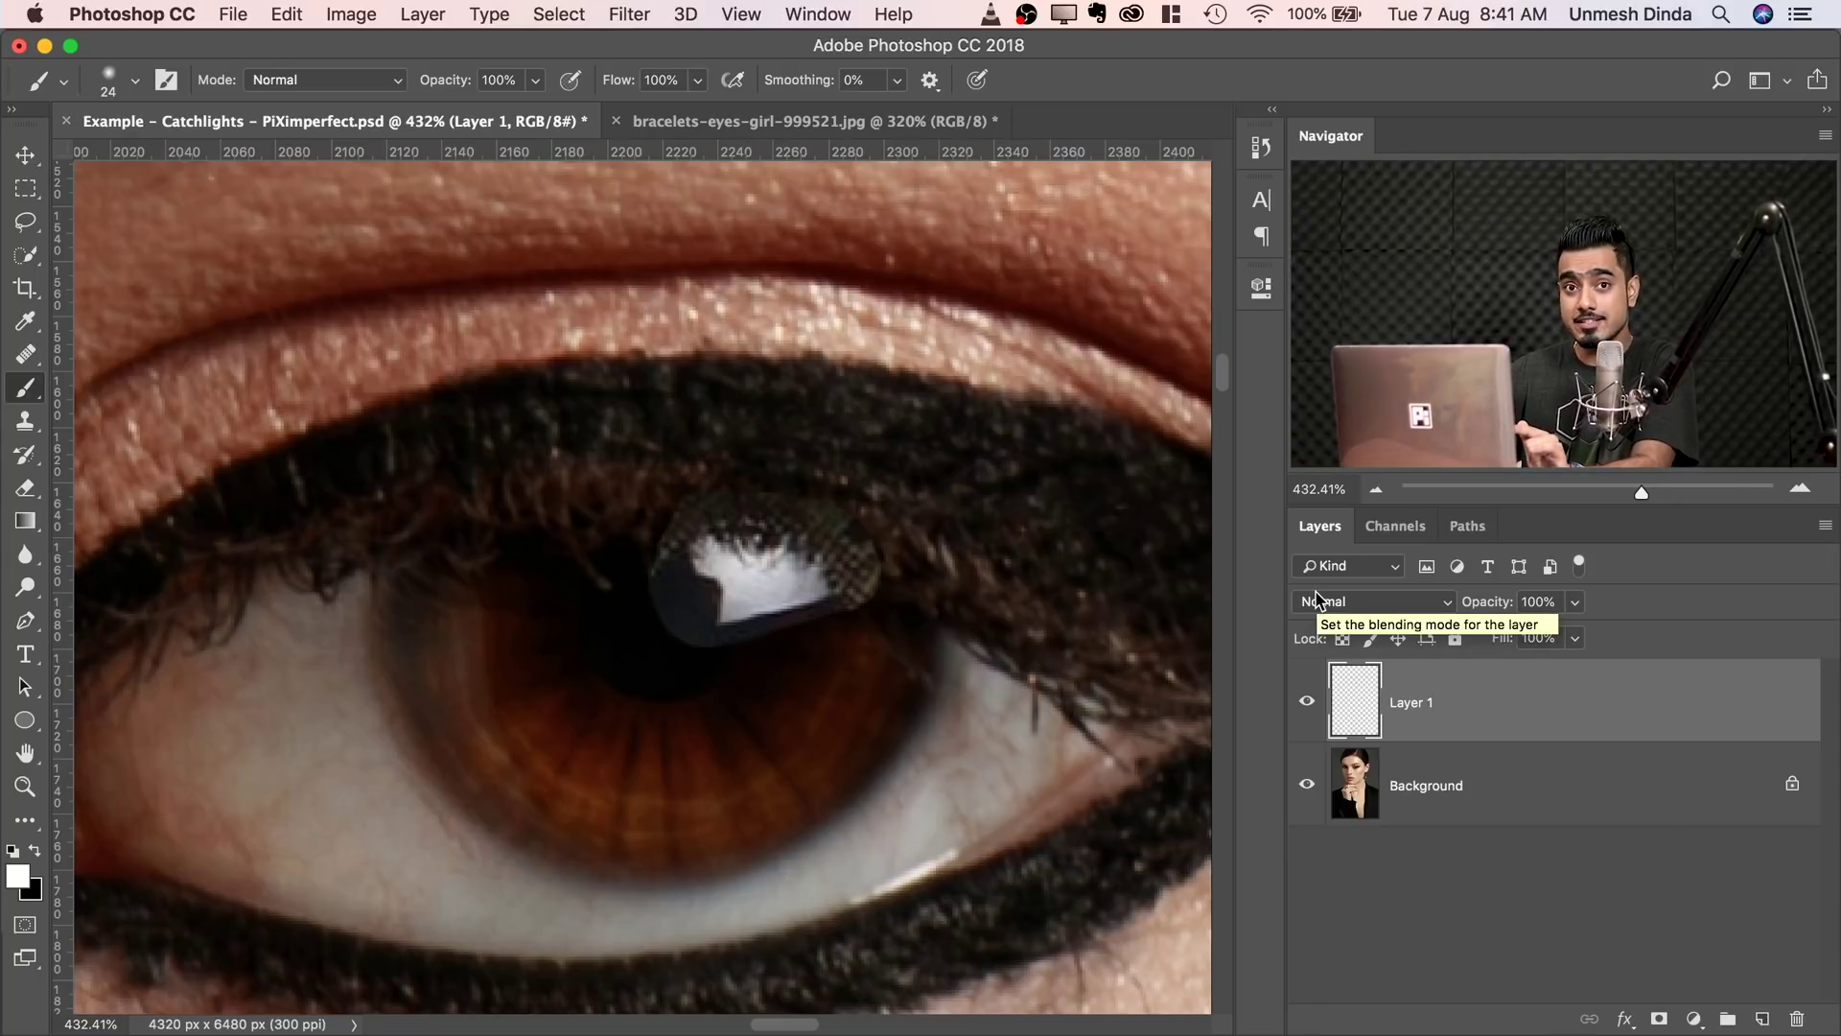
{"action": "left_click", "coordinate": [1402, 604]}
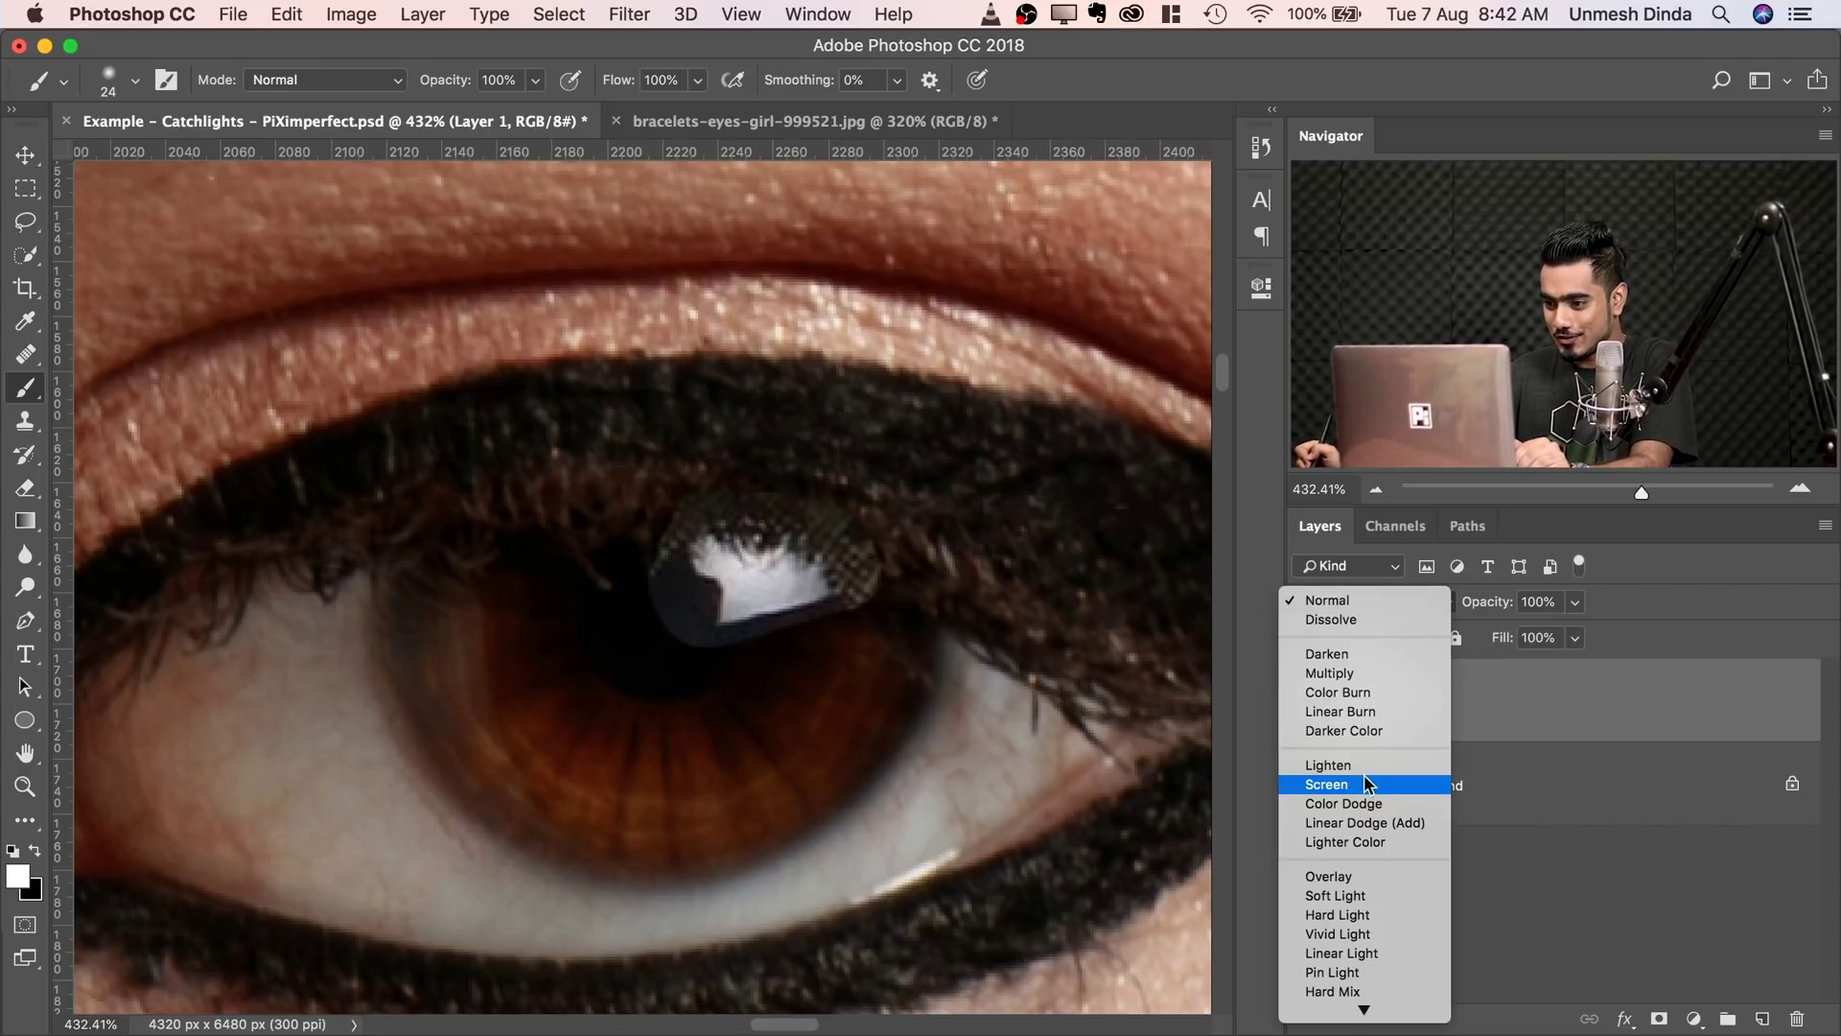
{"action": "left_click", "coordinate": [1333, 784]}
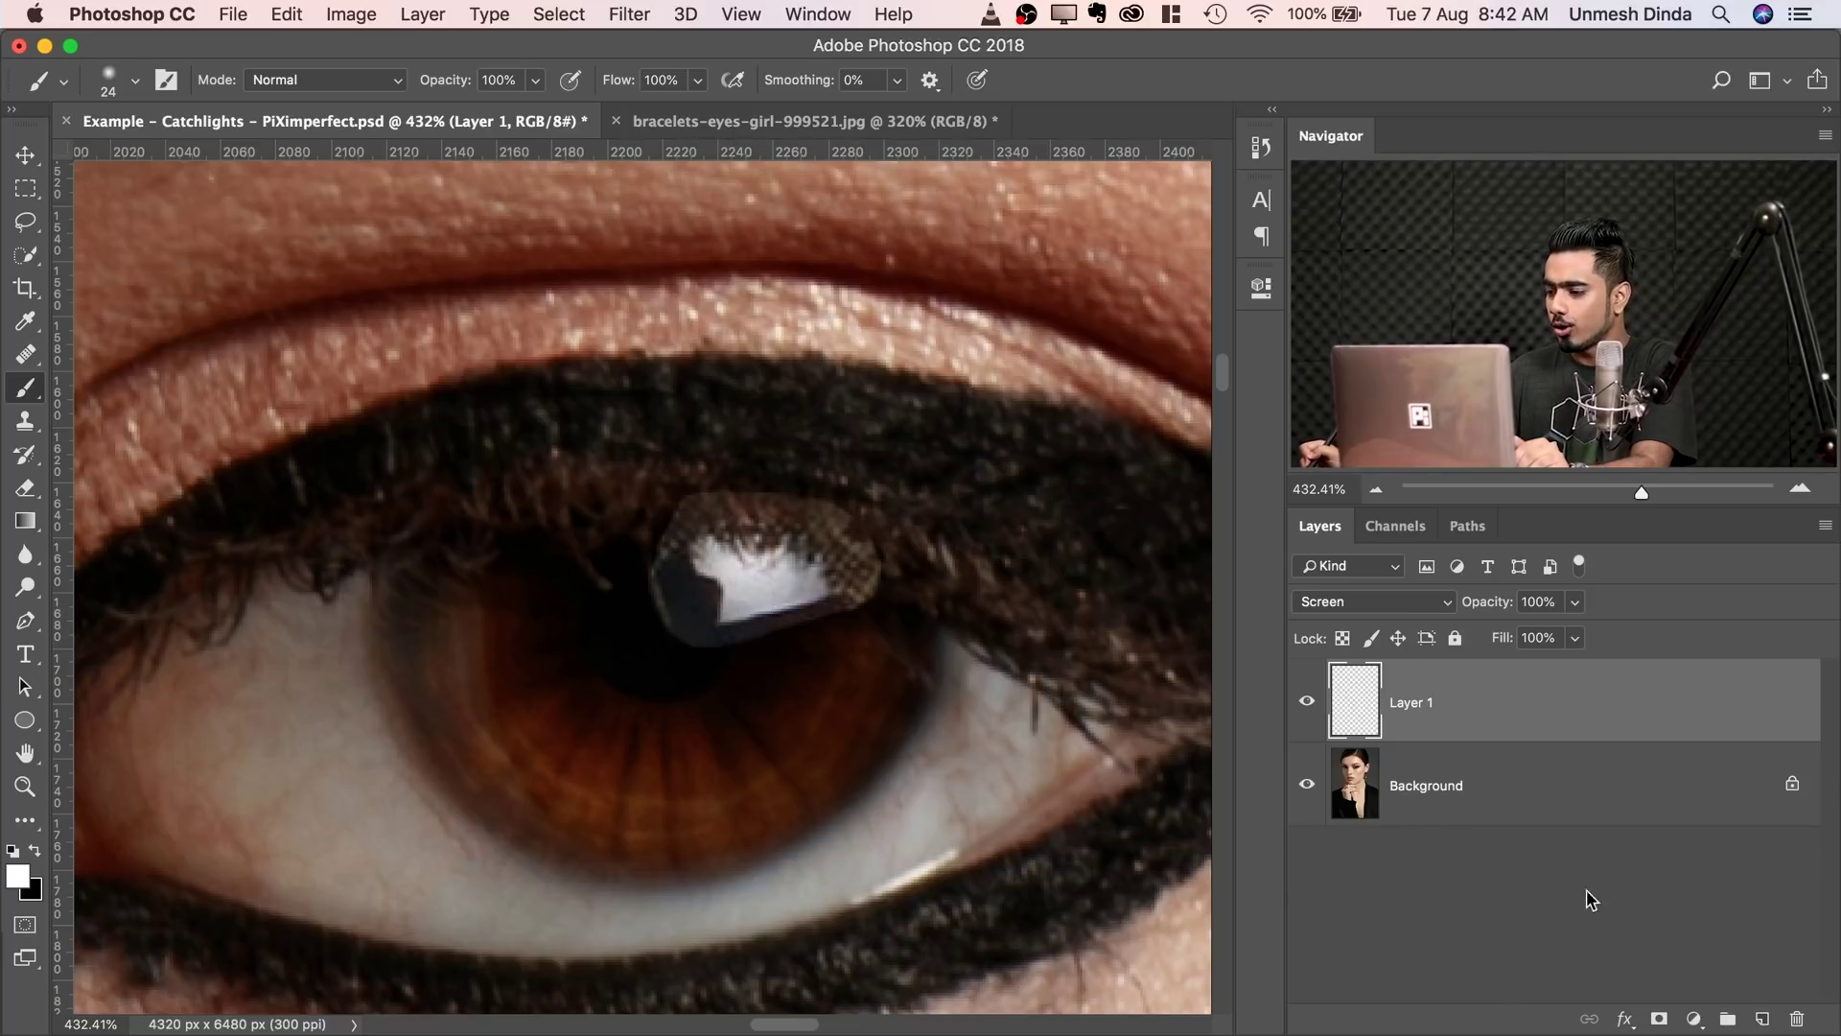
- Add a Levels adjustment clipped to the catchlight layer and raise its black input level to 57
{"action": "left_click", "coordinate": [1694, 1021]}
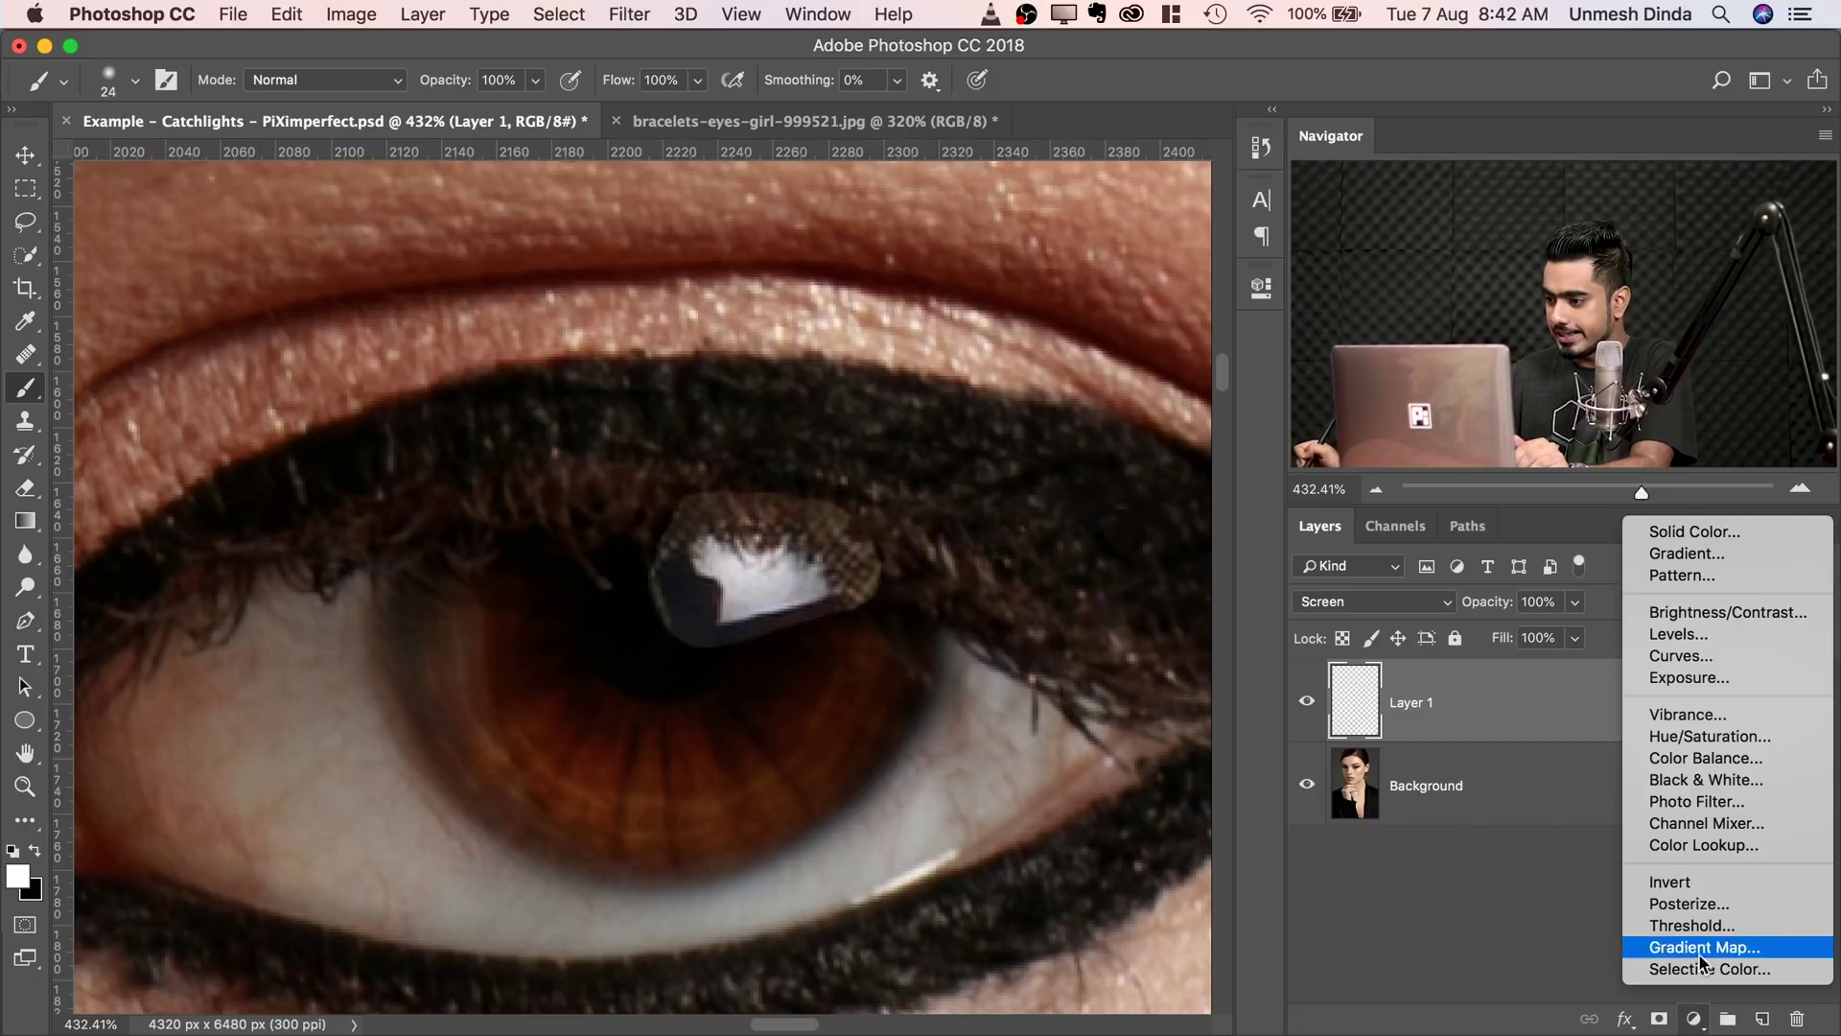
{"action": "left_click", "coordinate": [1716, 640]}
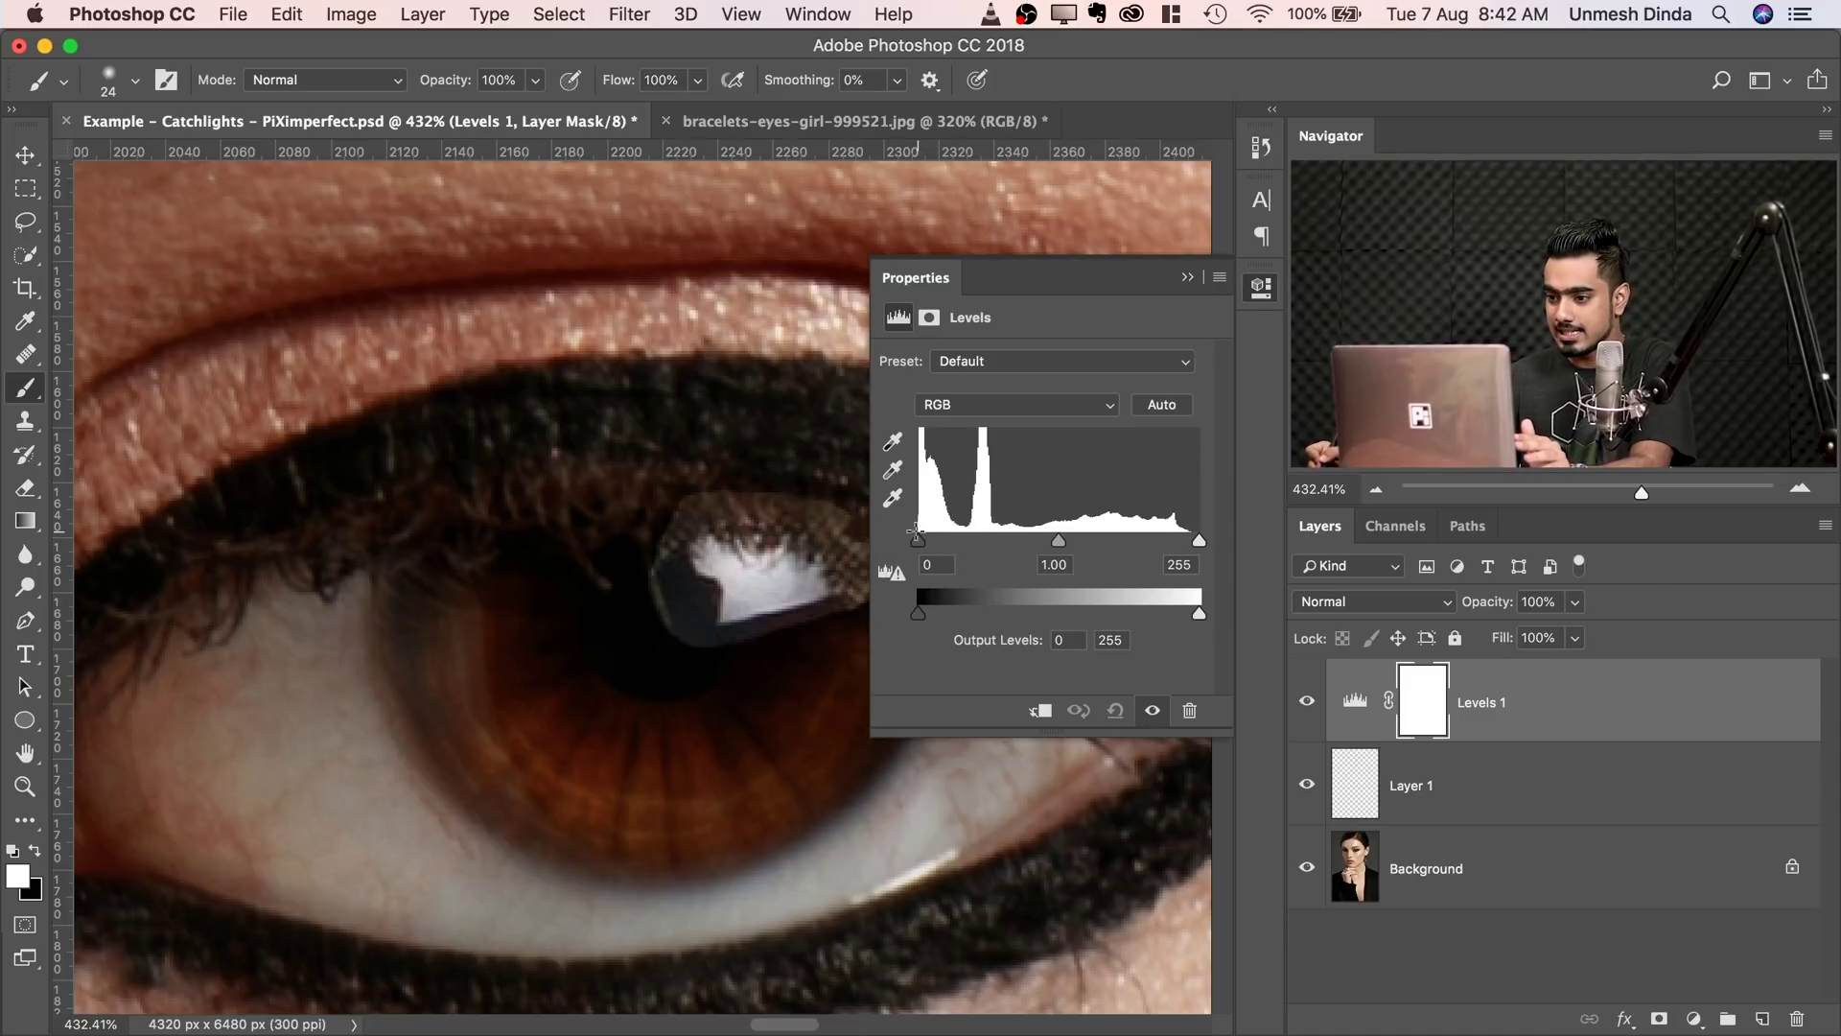
{"action": "mouse_move", "coordinate": [919, 542]}
{"action": "left_mouse_down"}
{"action": "mouse_move", "coordinate": [944, 542]}
{"action": "mouse_move", "coordinate": [918, 542]}
{"action": "left_mouse_up"}
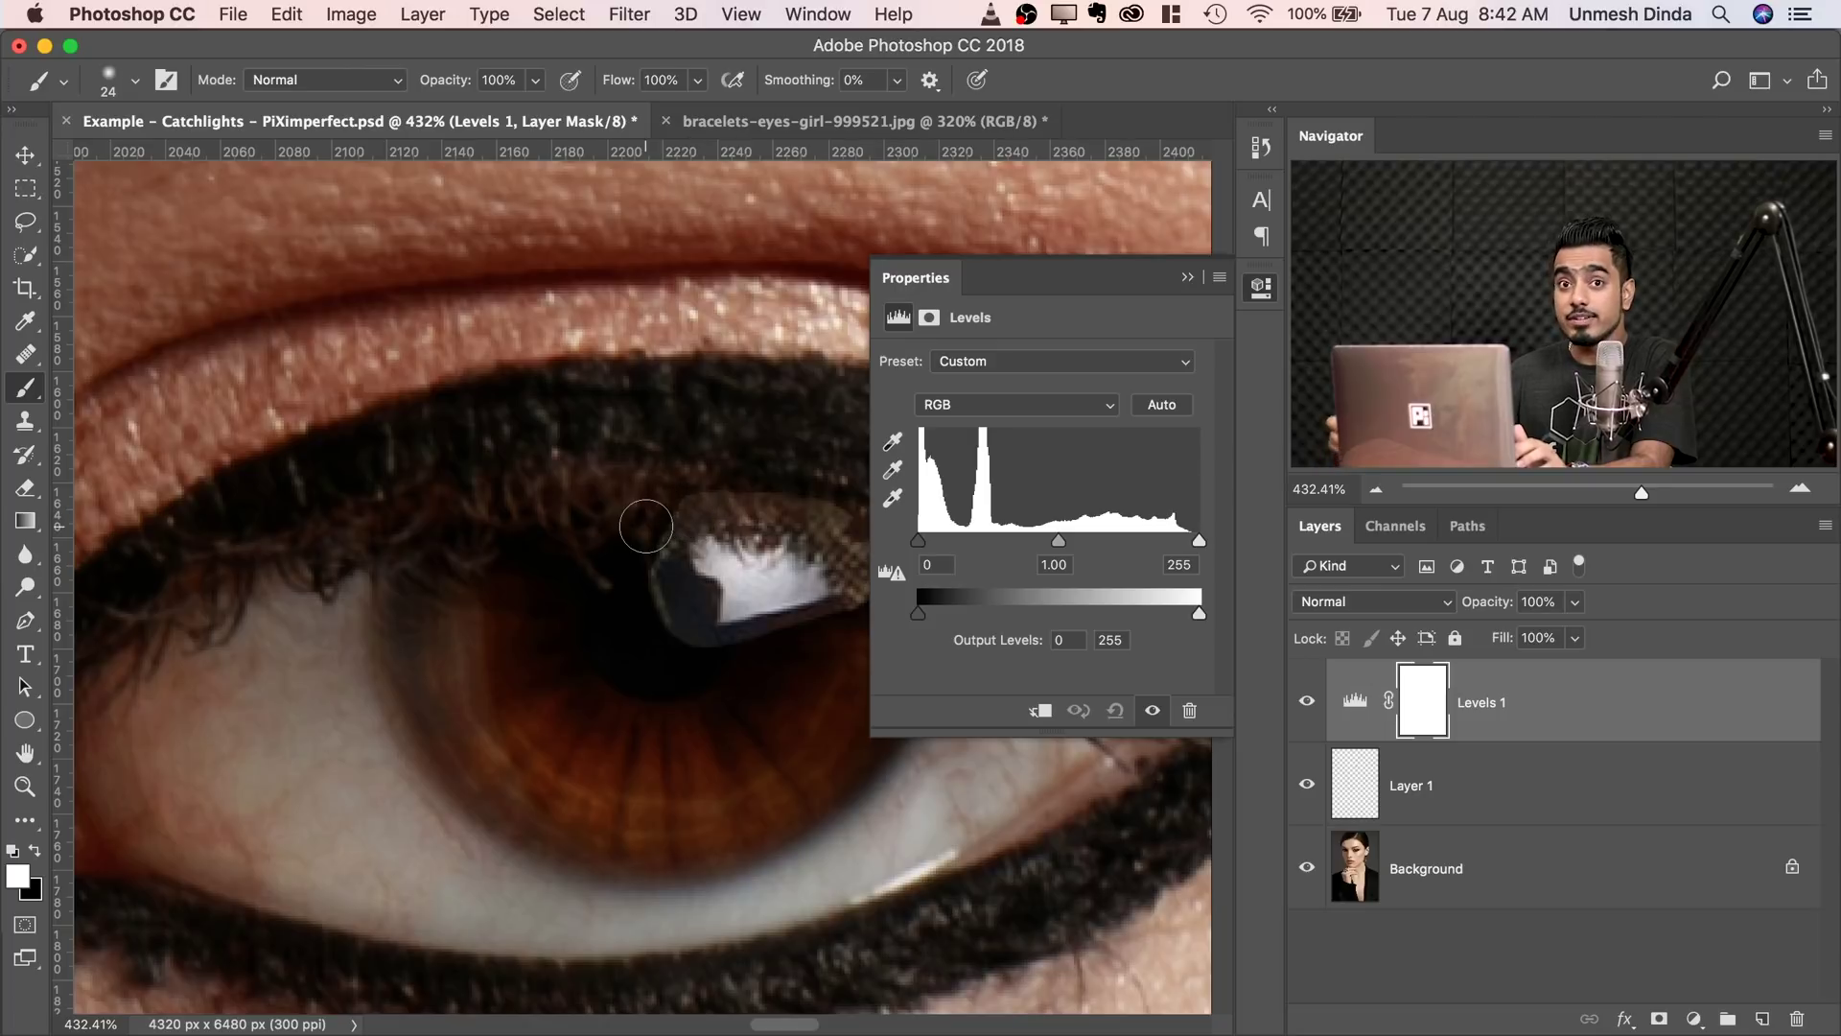
{"action": "left_click", "coordinate": [1039, 711]}
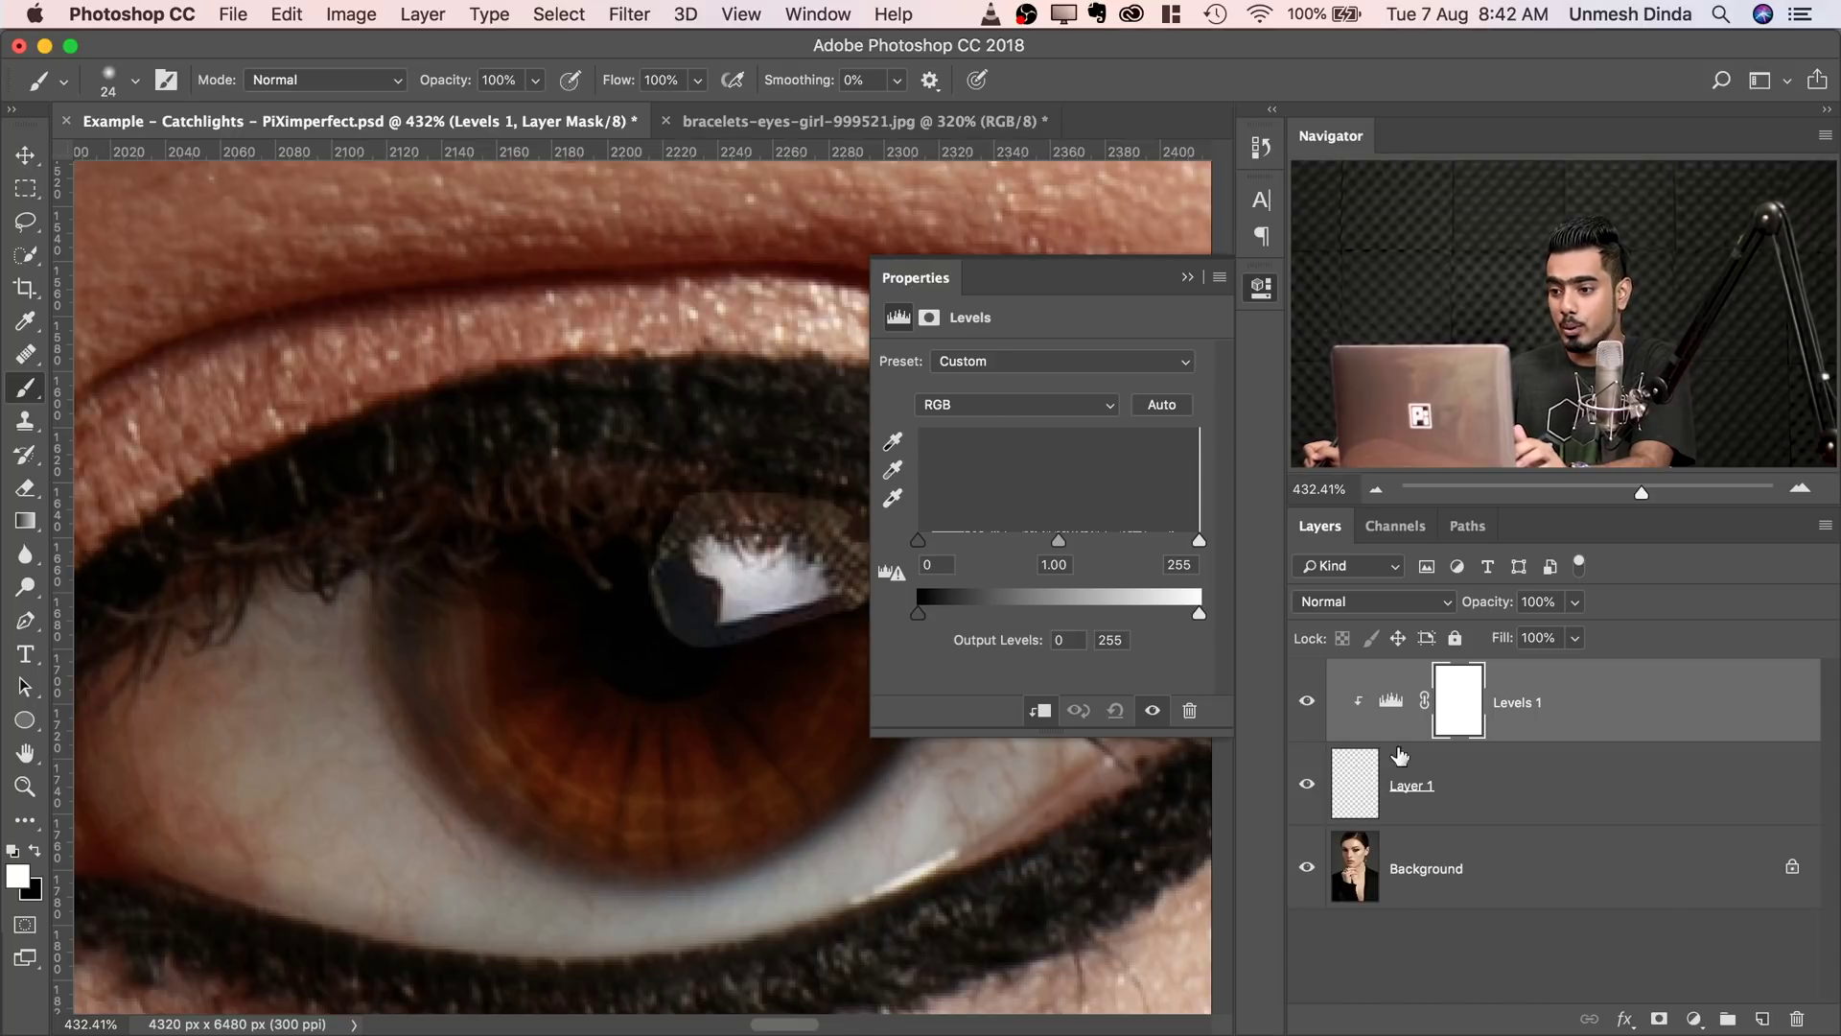
{"action": "left_click_drag", "start_coordinate": [918, 542], "coordinate": [981, 556]}
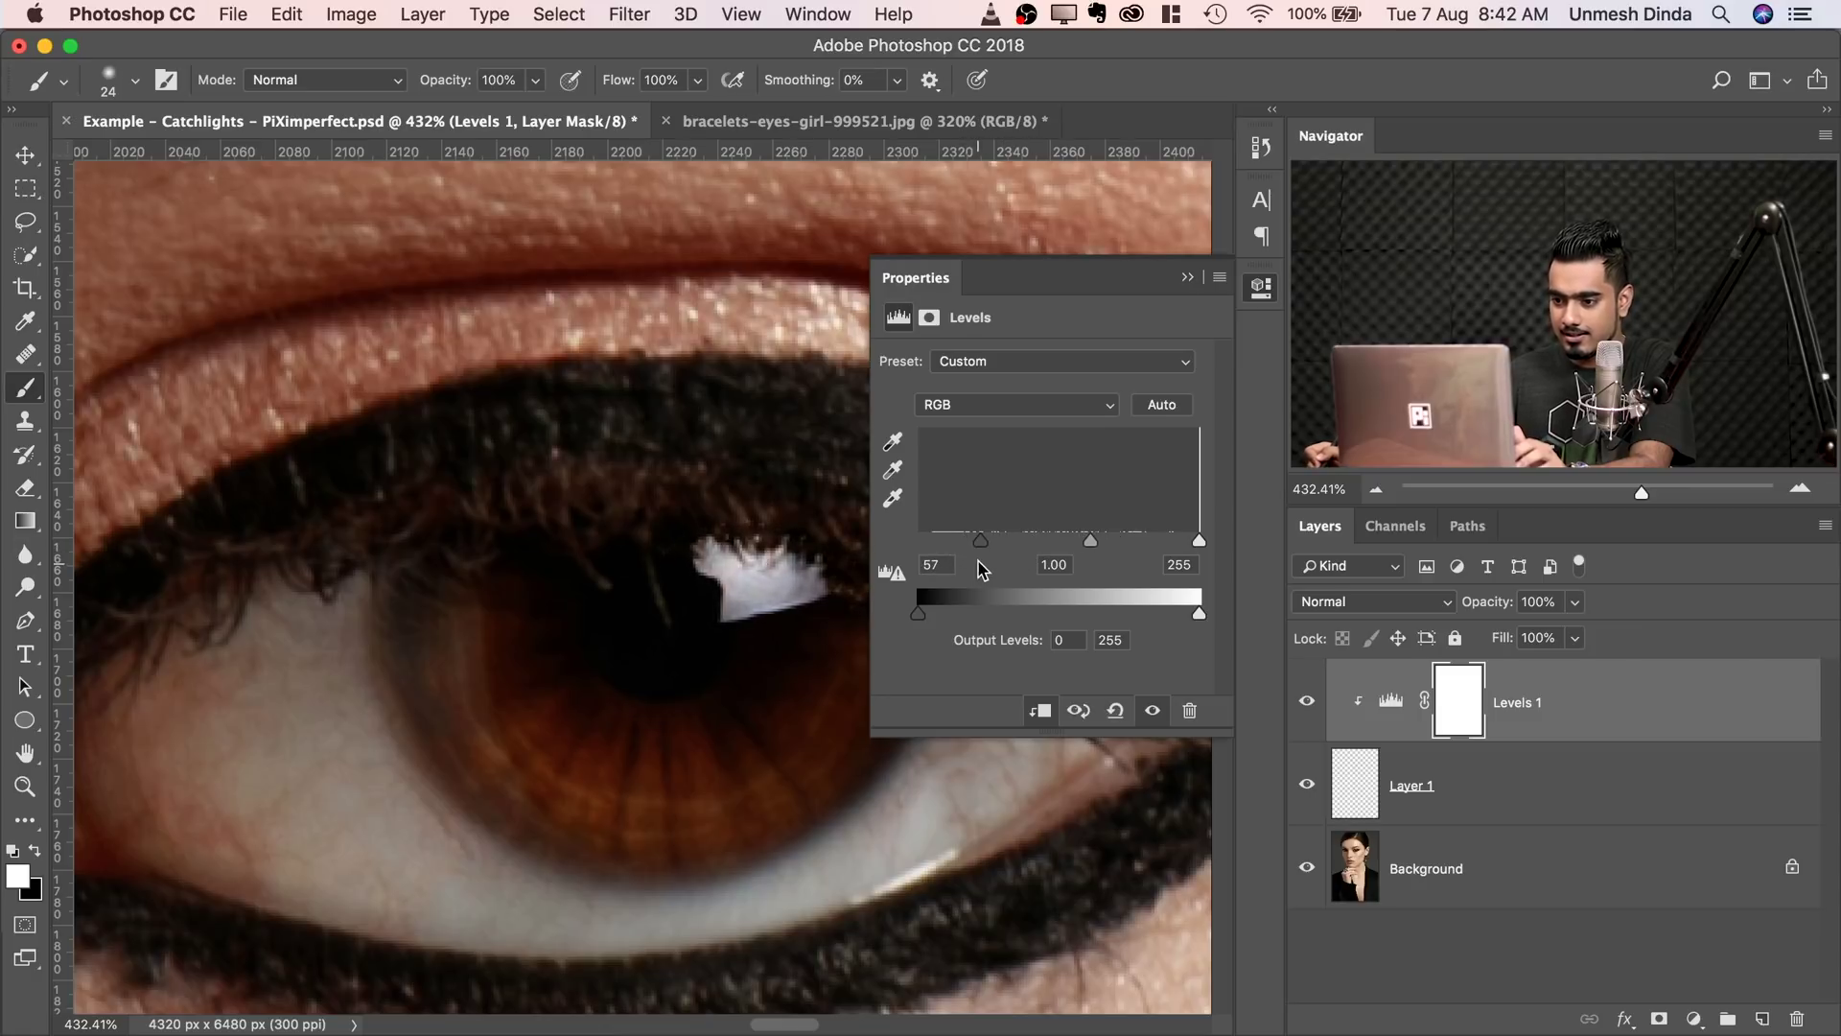
{"action": "left_click", "coordinate": [1187, 279]}
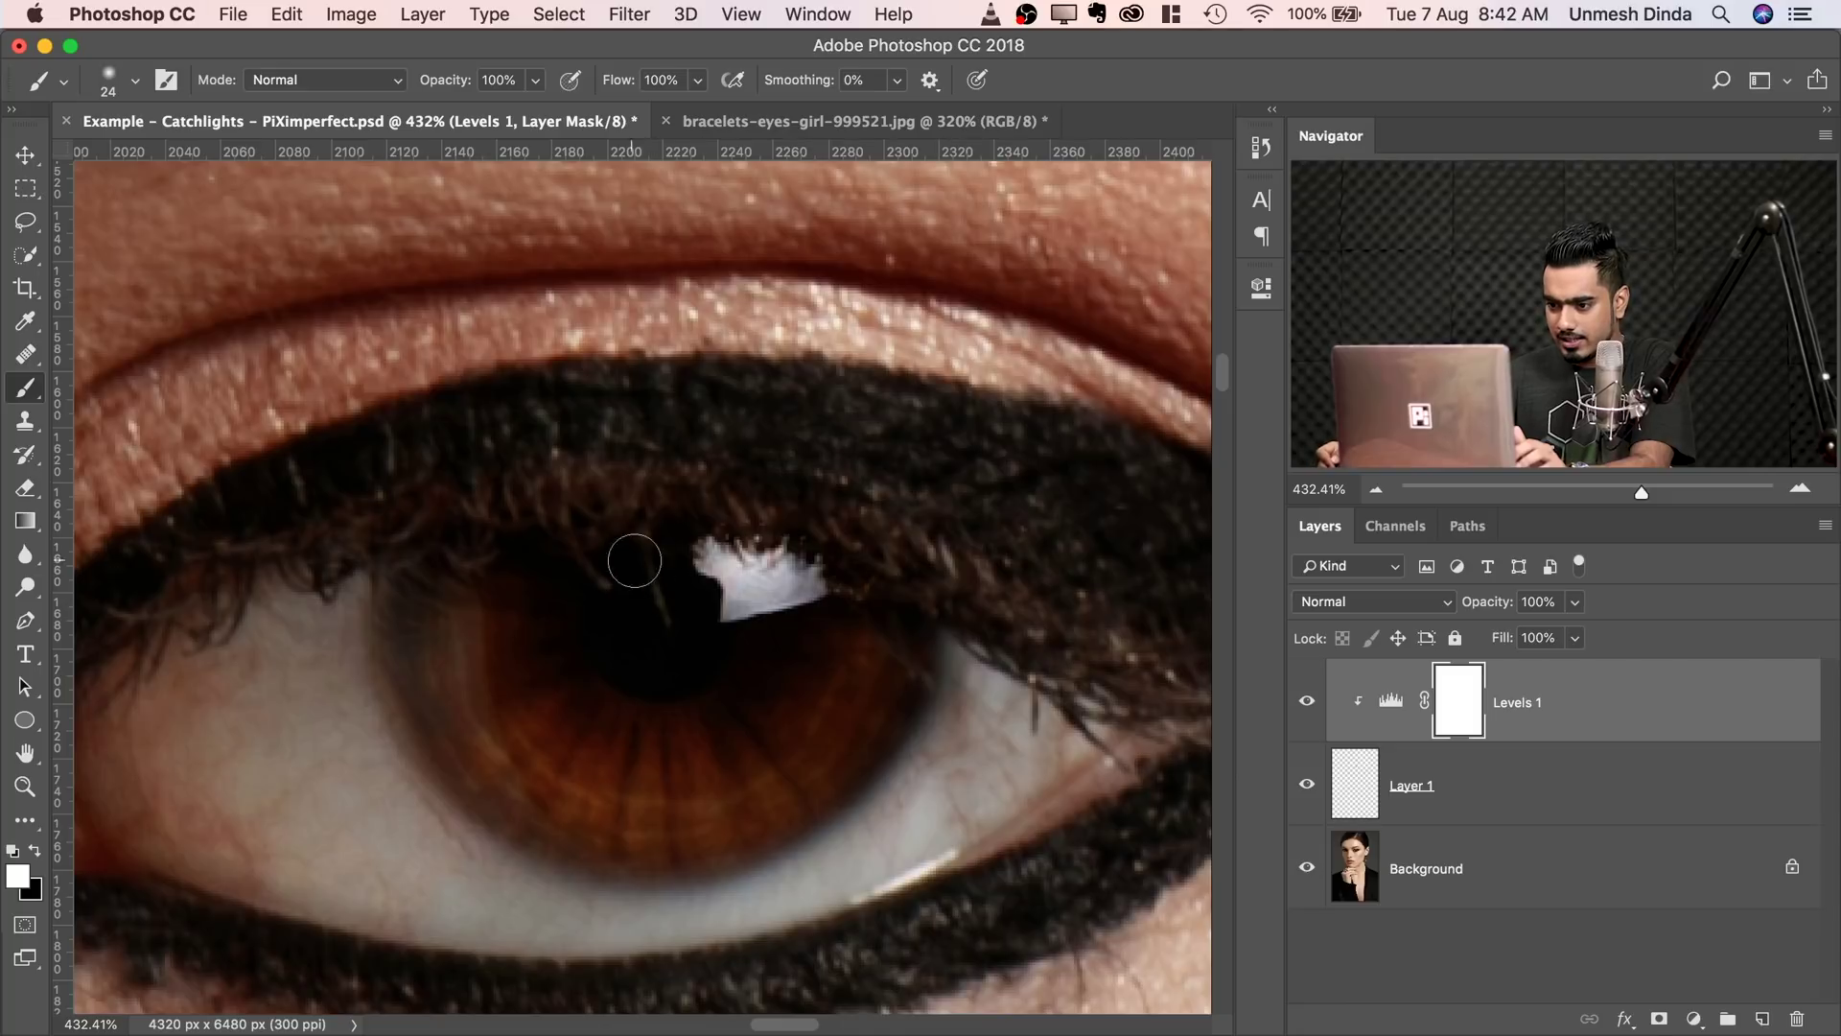
- Toggle the catchlight layer's visibility to compare the eye with and without the reflection, both close up and zoomed out
{"action": "left_click", "coordinate": [1306, 784]}
{"action": "left_click", "coordinate": [1306, 785]}
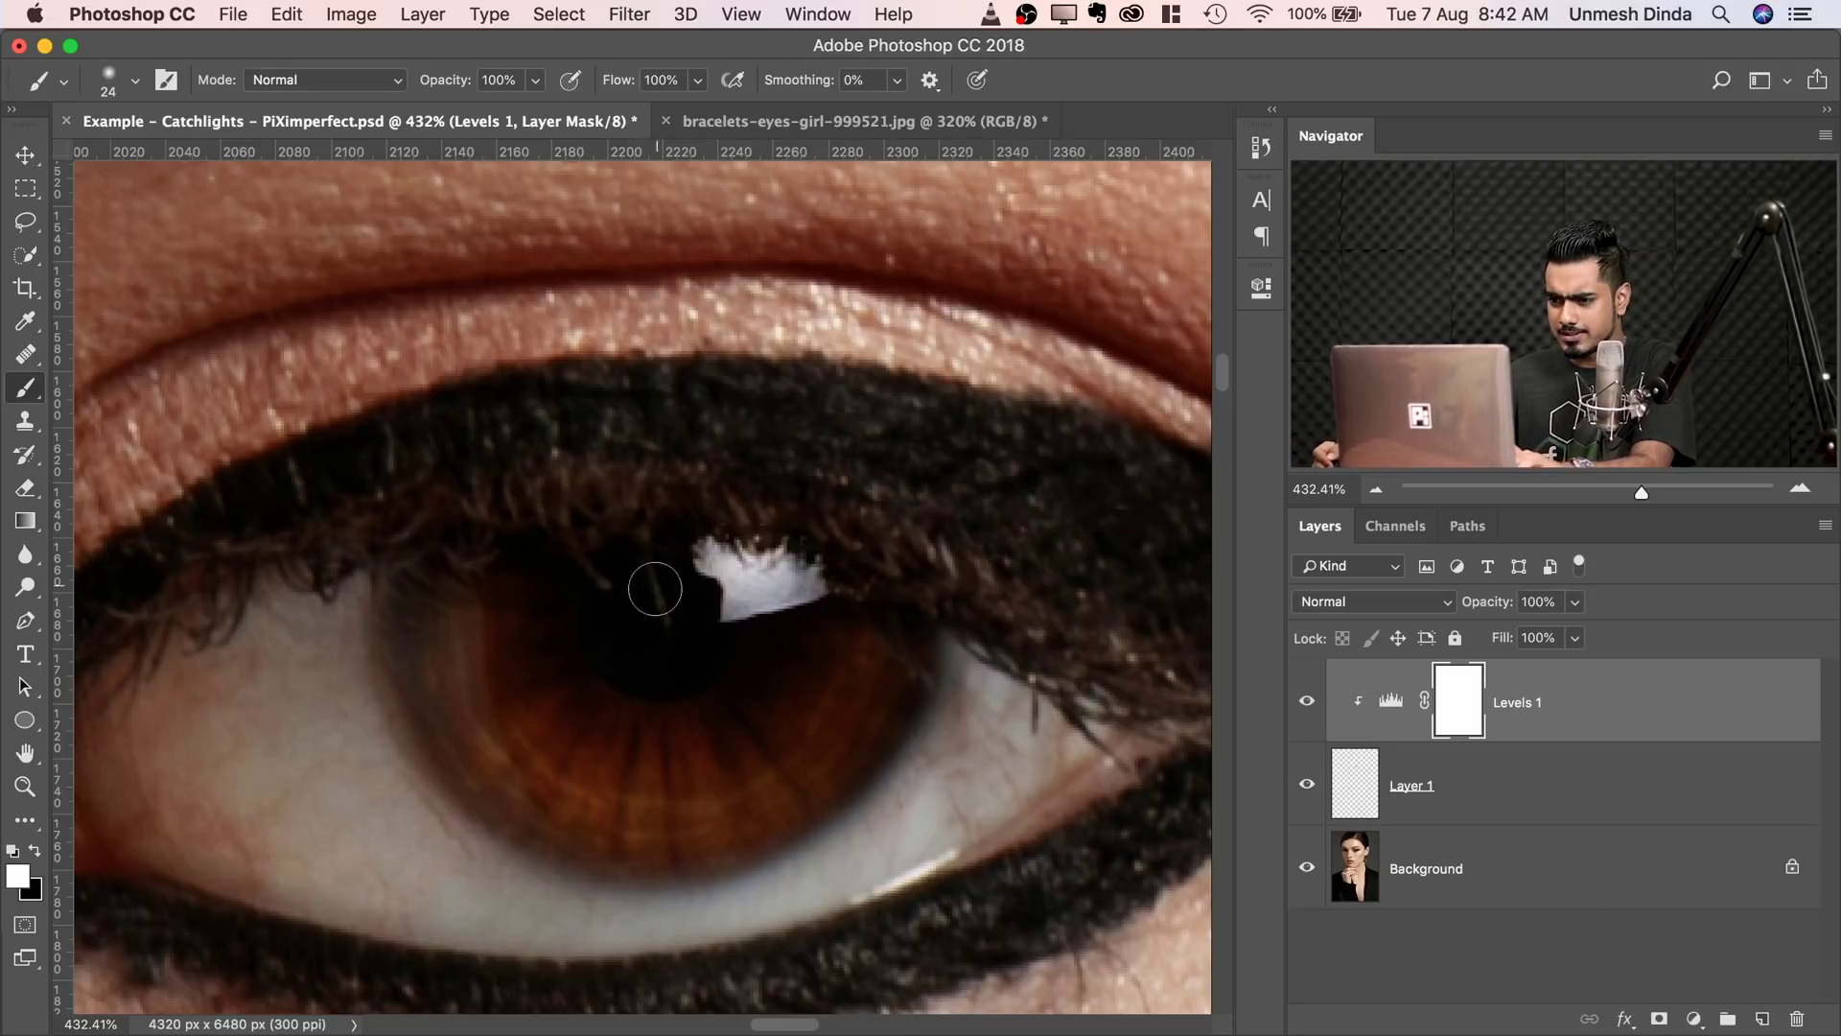
{"action": "left_click_drag", "start_coordinate": [847, 575], "coordinate": [721, 581]}
{"action": "left_click", "coordinate": [1307, 786]}
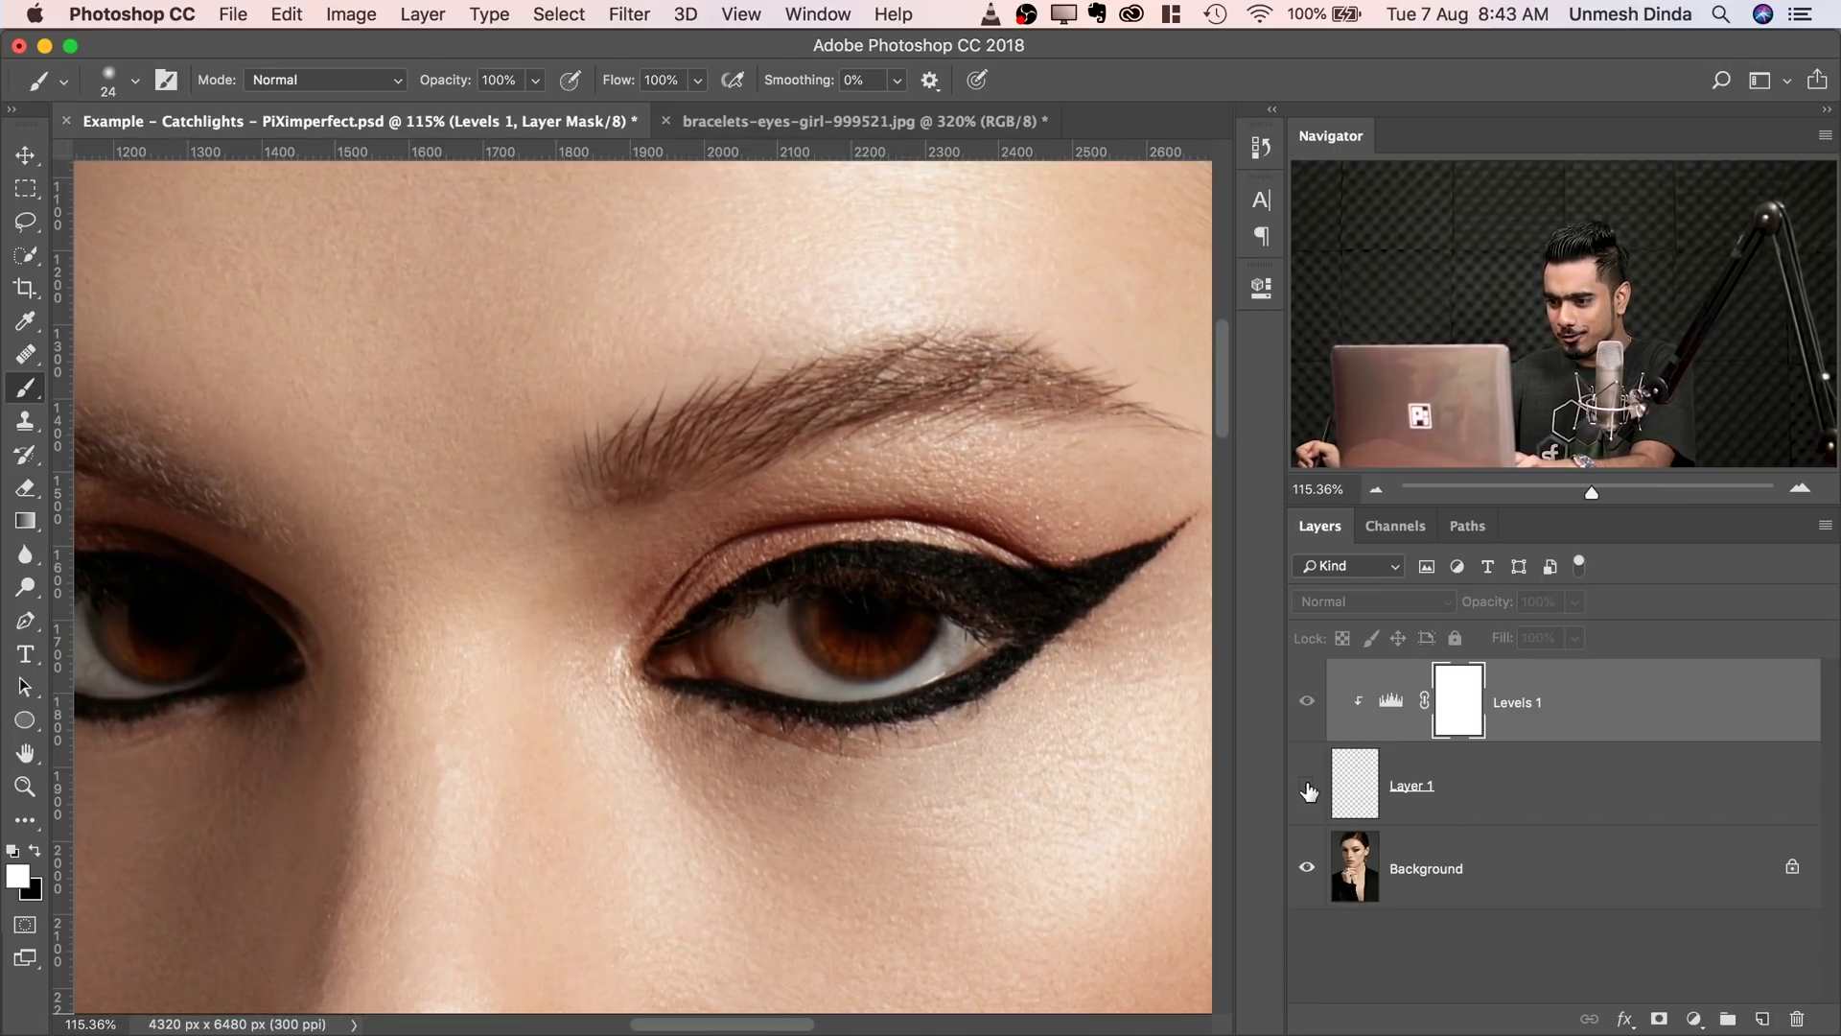
{"action": "left_click", "coordinate": [1306, 792]}
{"action": "left_click_drag", "start_coordinate": [1004, 629], "coordinate": [1151, 609]}
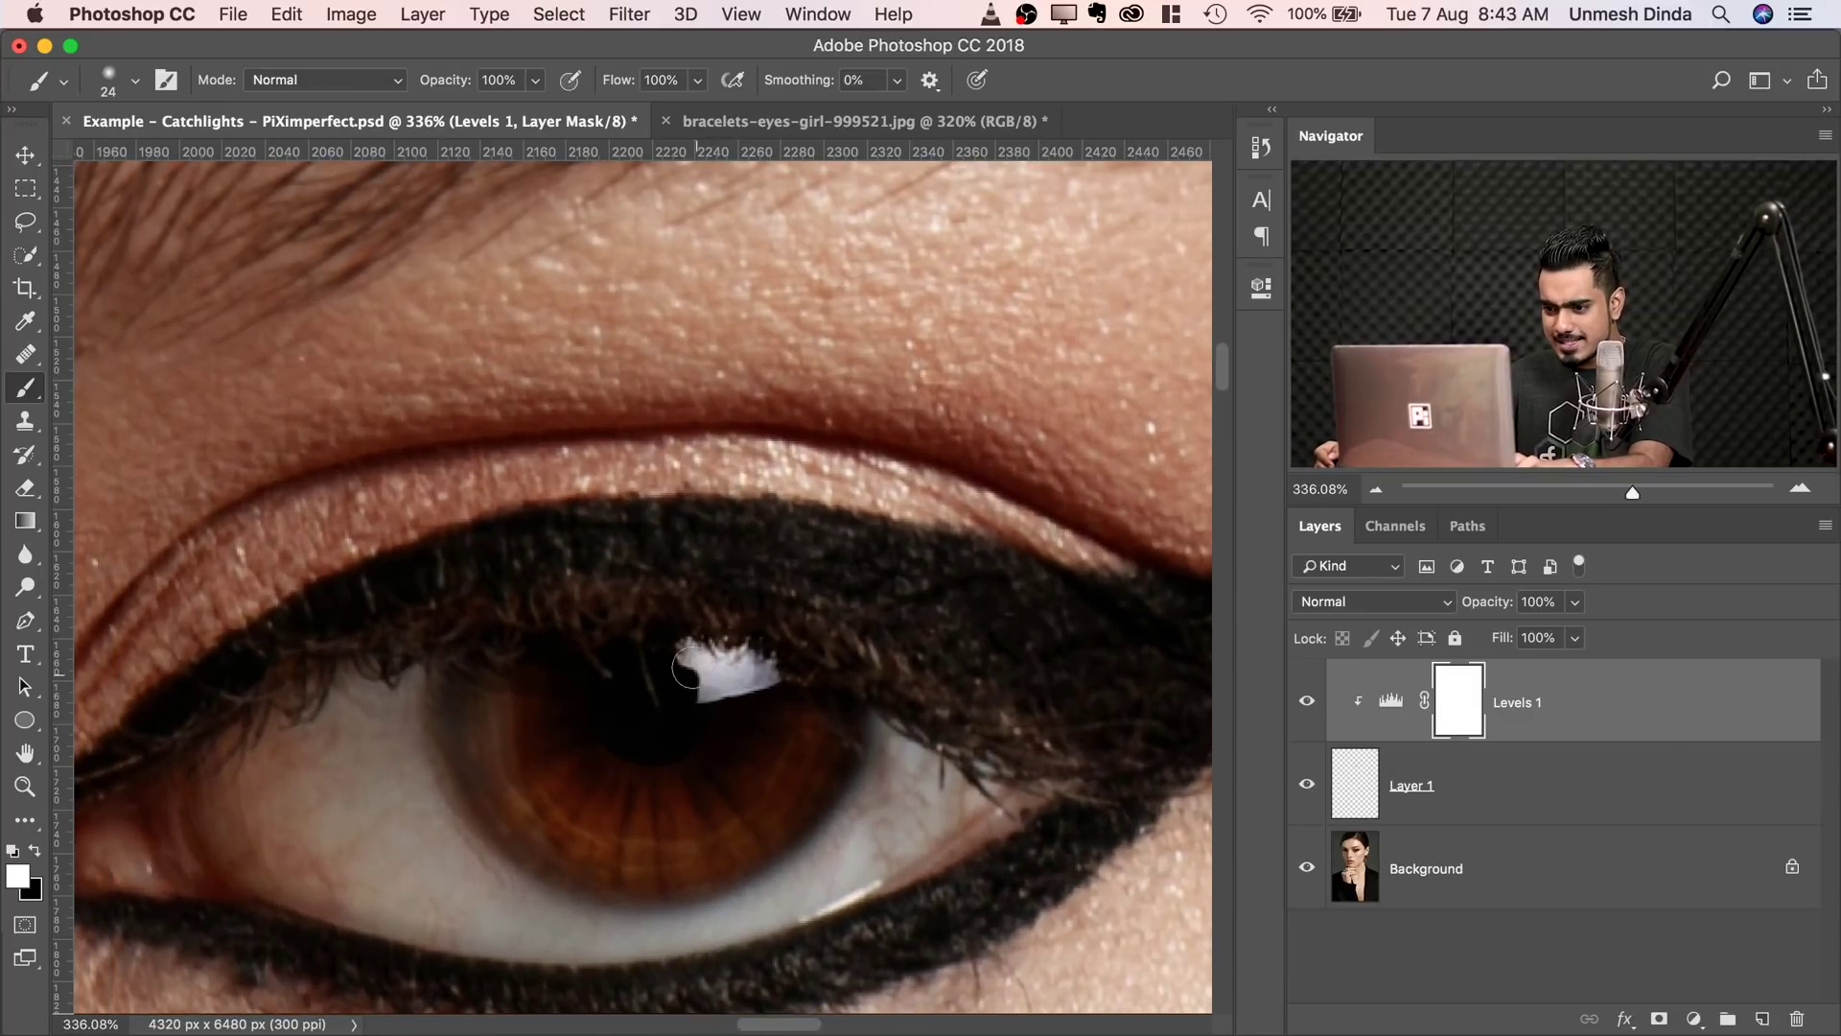
{"action": "scroll", "coordinate": [752, 526], "scroll_direction": "up", "scroll_amount": 4}
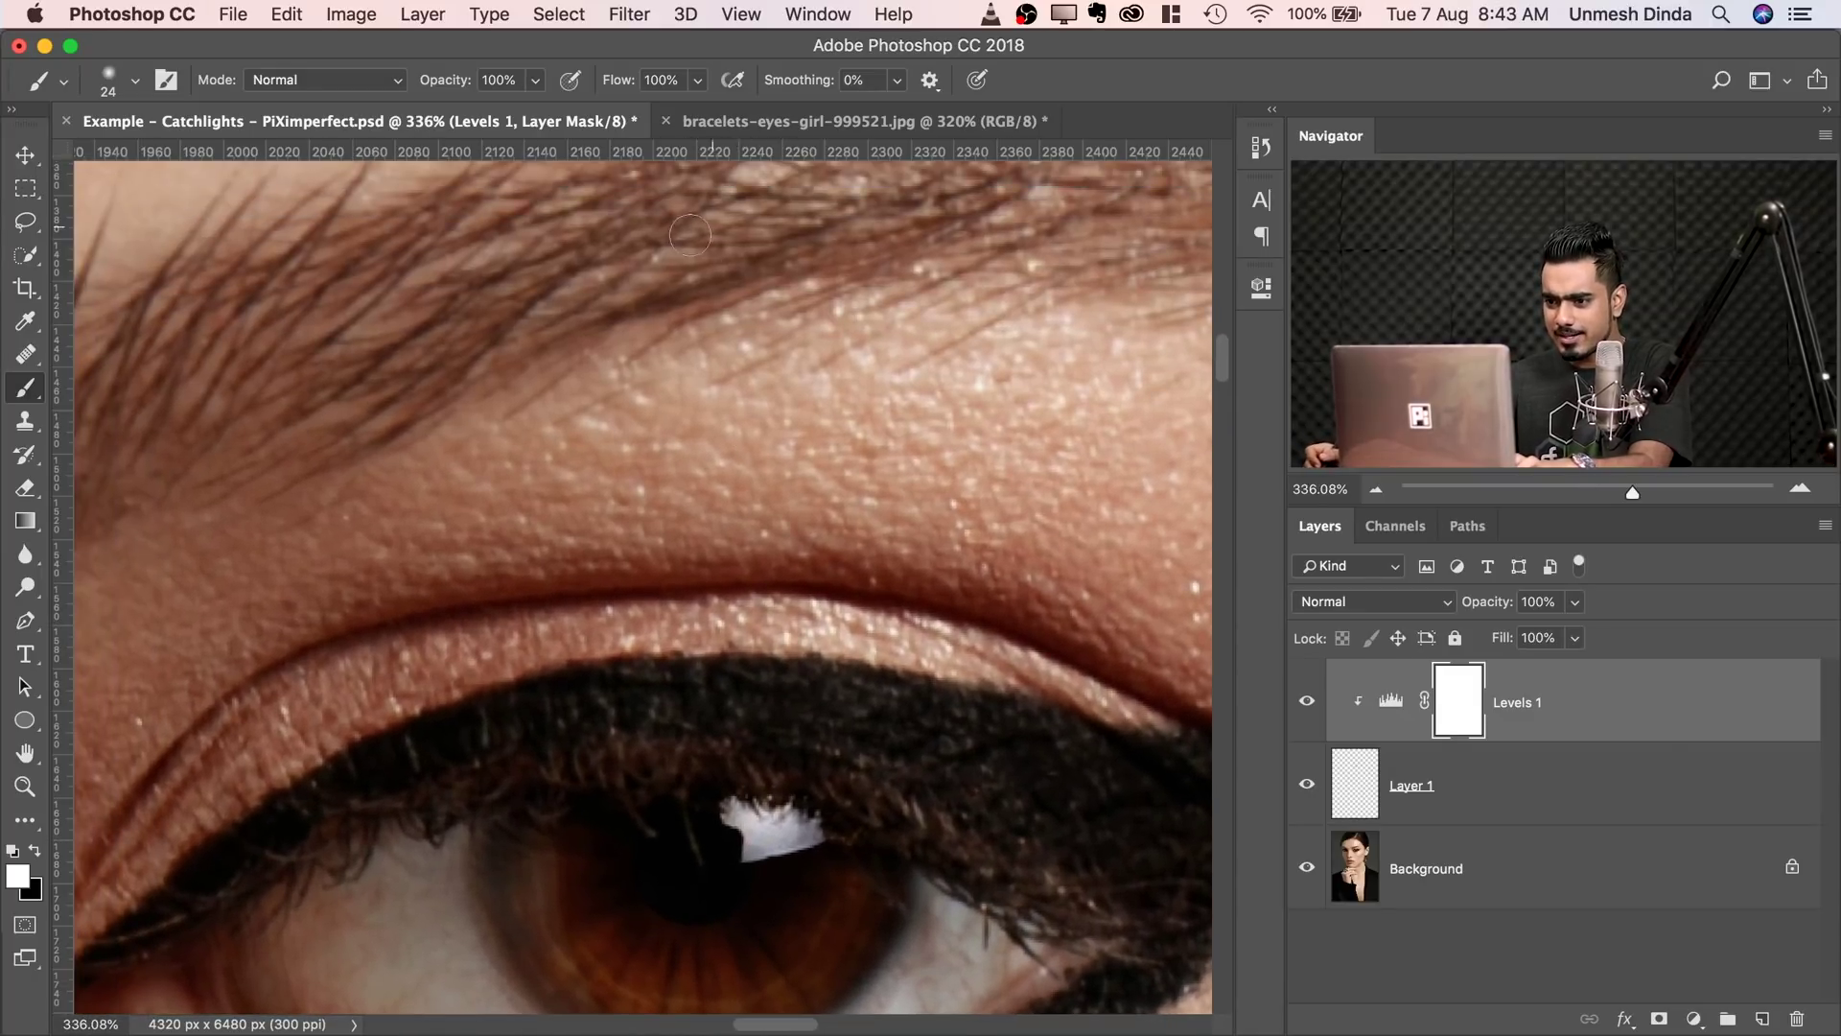
- Soften the catchlight layer with a Gaussian Blur of 0.4 pixels and bring up its opacity control
{"action": "left_click_drag", "start_coordinate": [804, 602], "coordinate": [834, 604]}
{"action": "scroll", "coordinate": [729, 604], "scroll_direction": "down", "scroll_amount": 3}
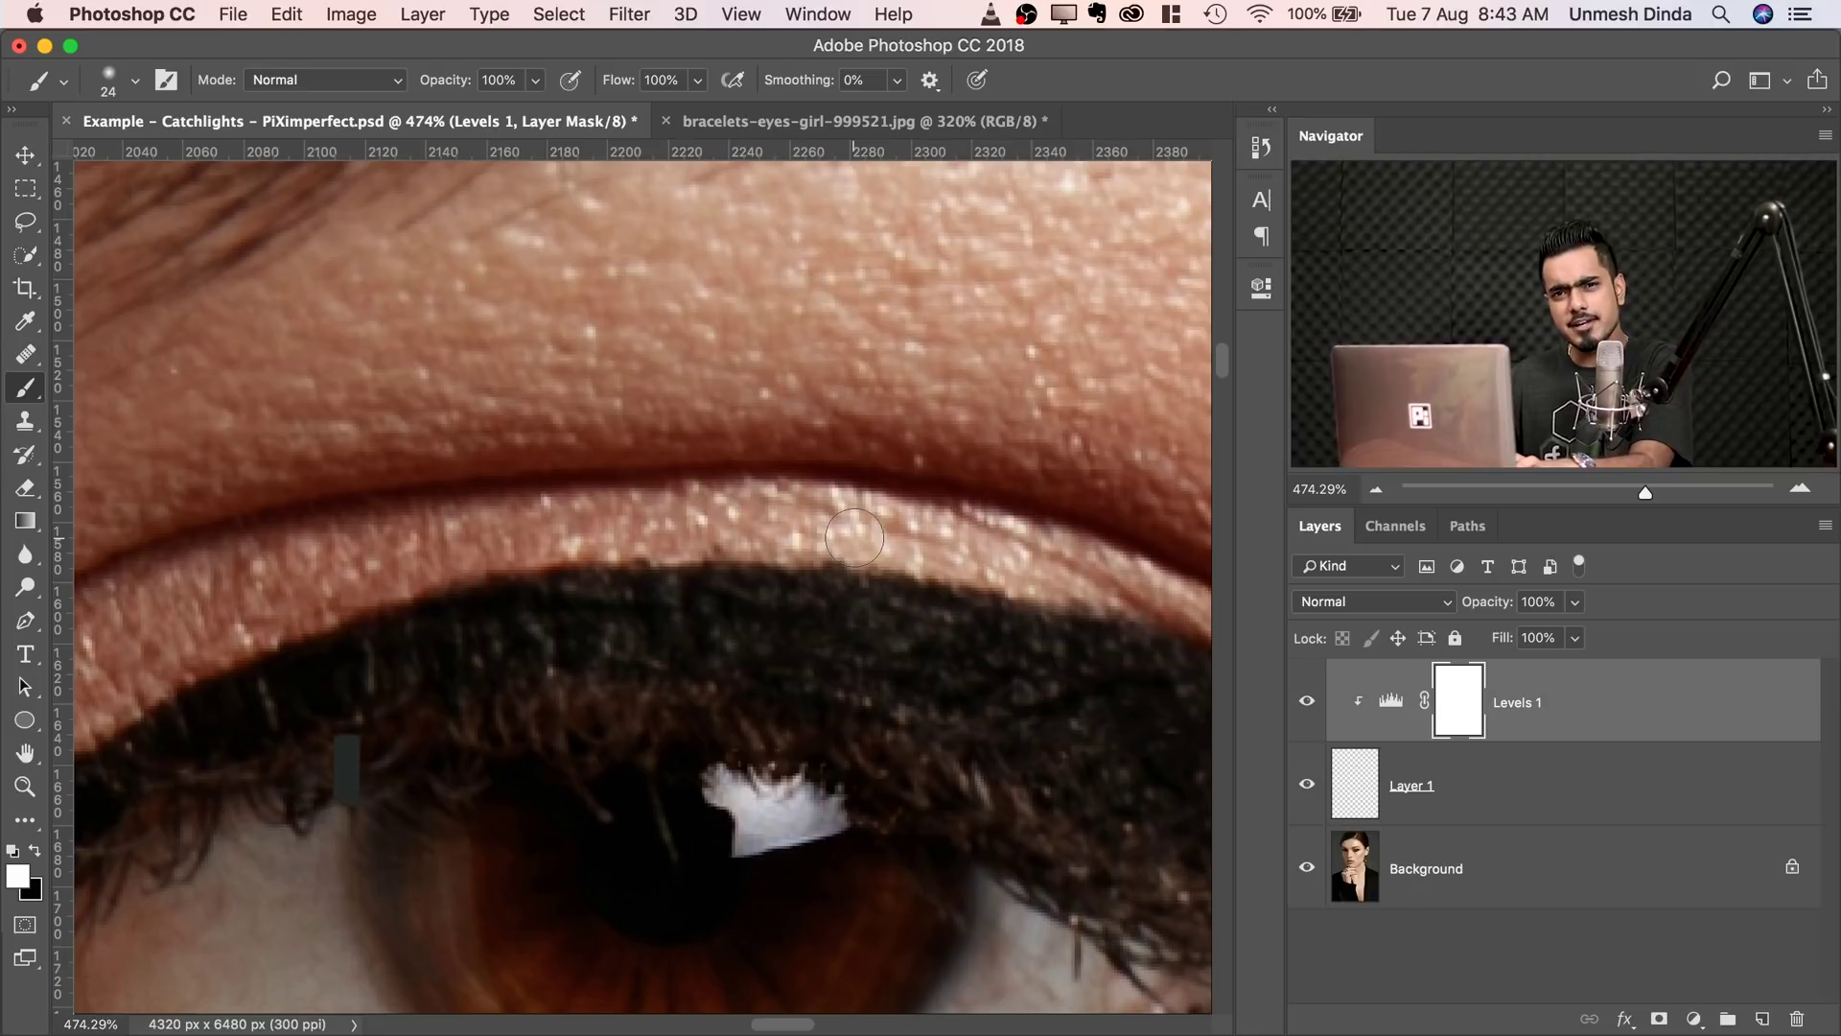
{"action": "scroll", "coordinate": [691, 595], "scroll_direction": "down", "scroll_amount": 2}
{"action": "left_click", "coordinate": [1443, 772]}
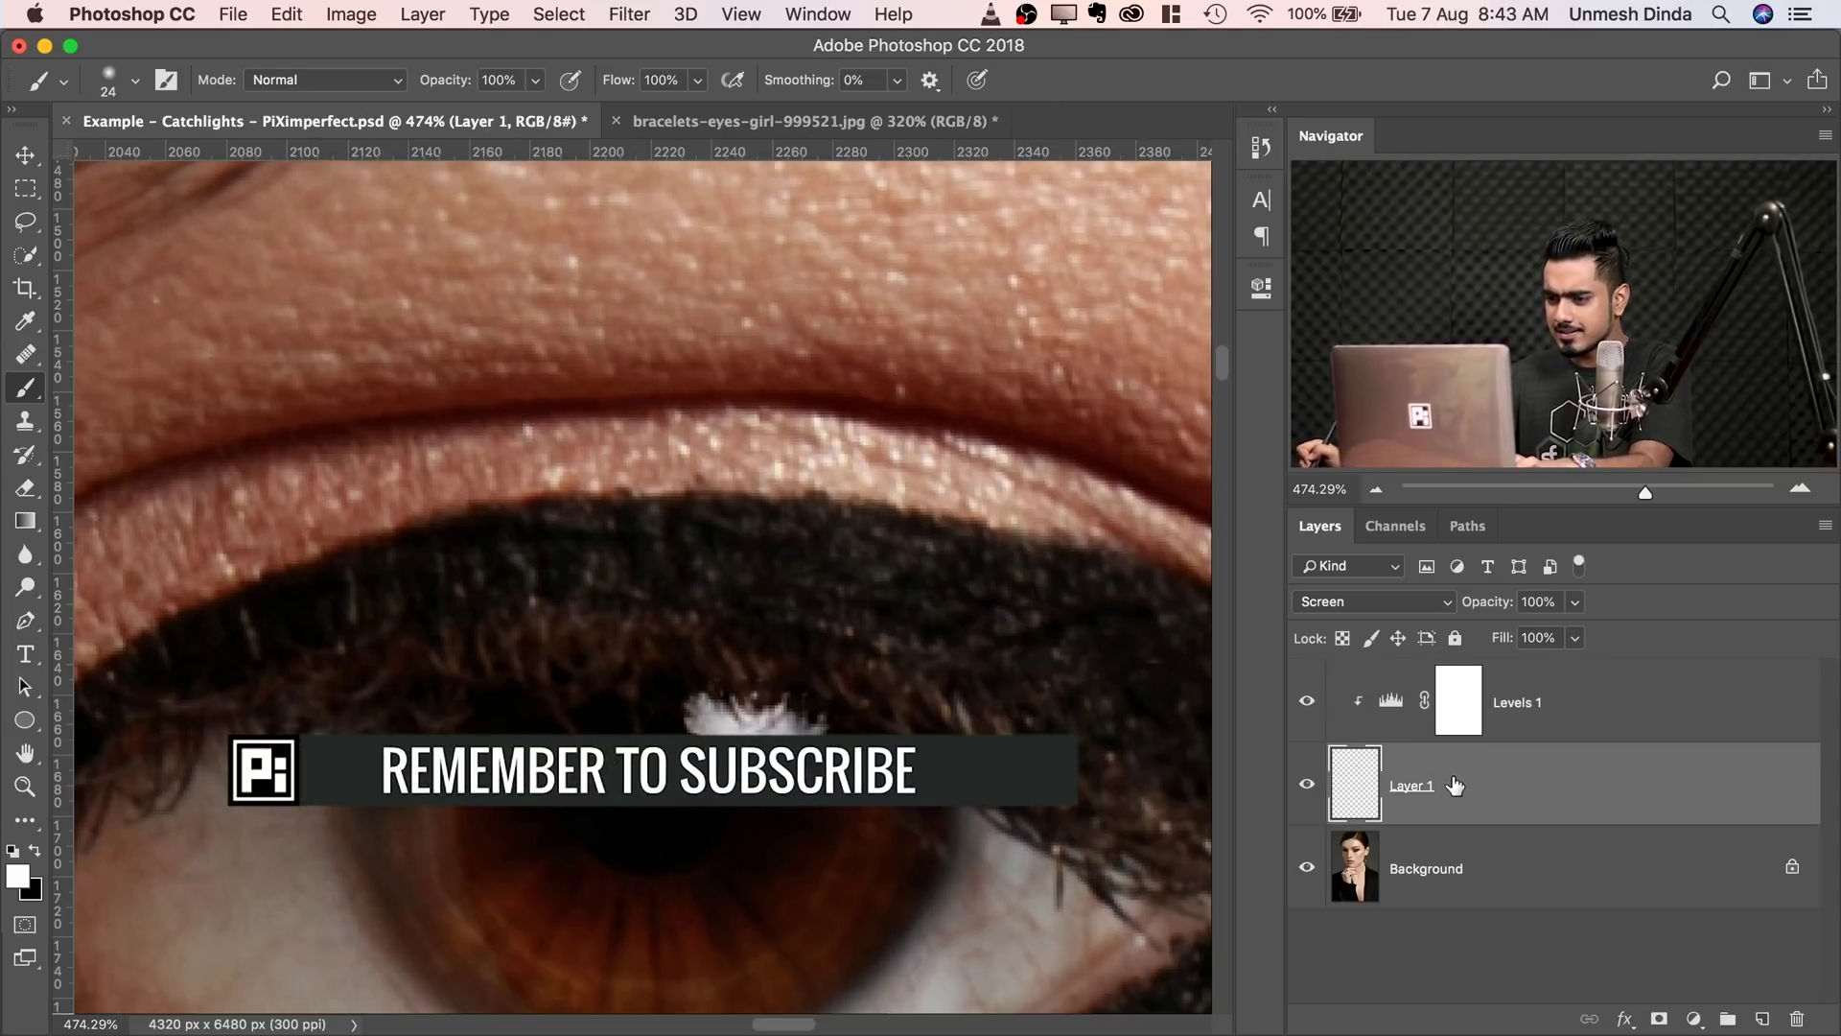
{"action": "left_click", "coordinate": [630, 16]}
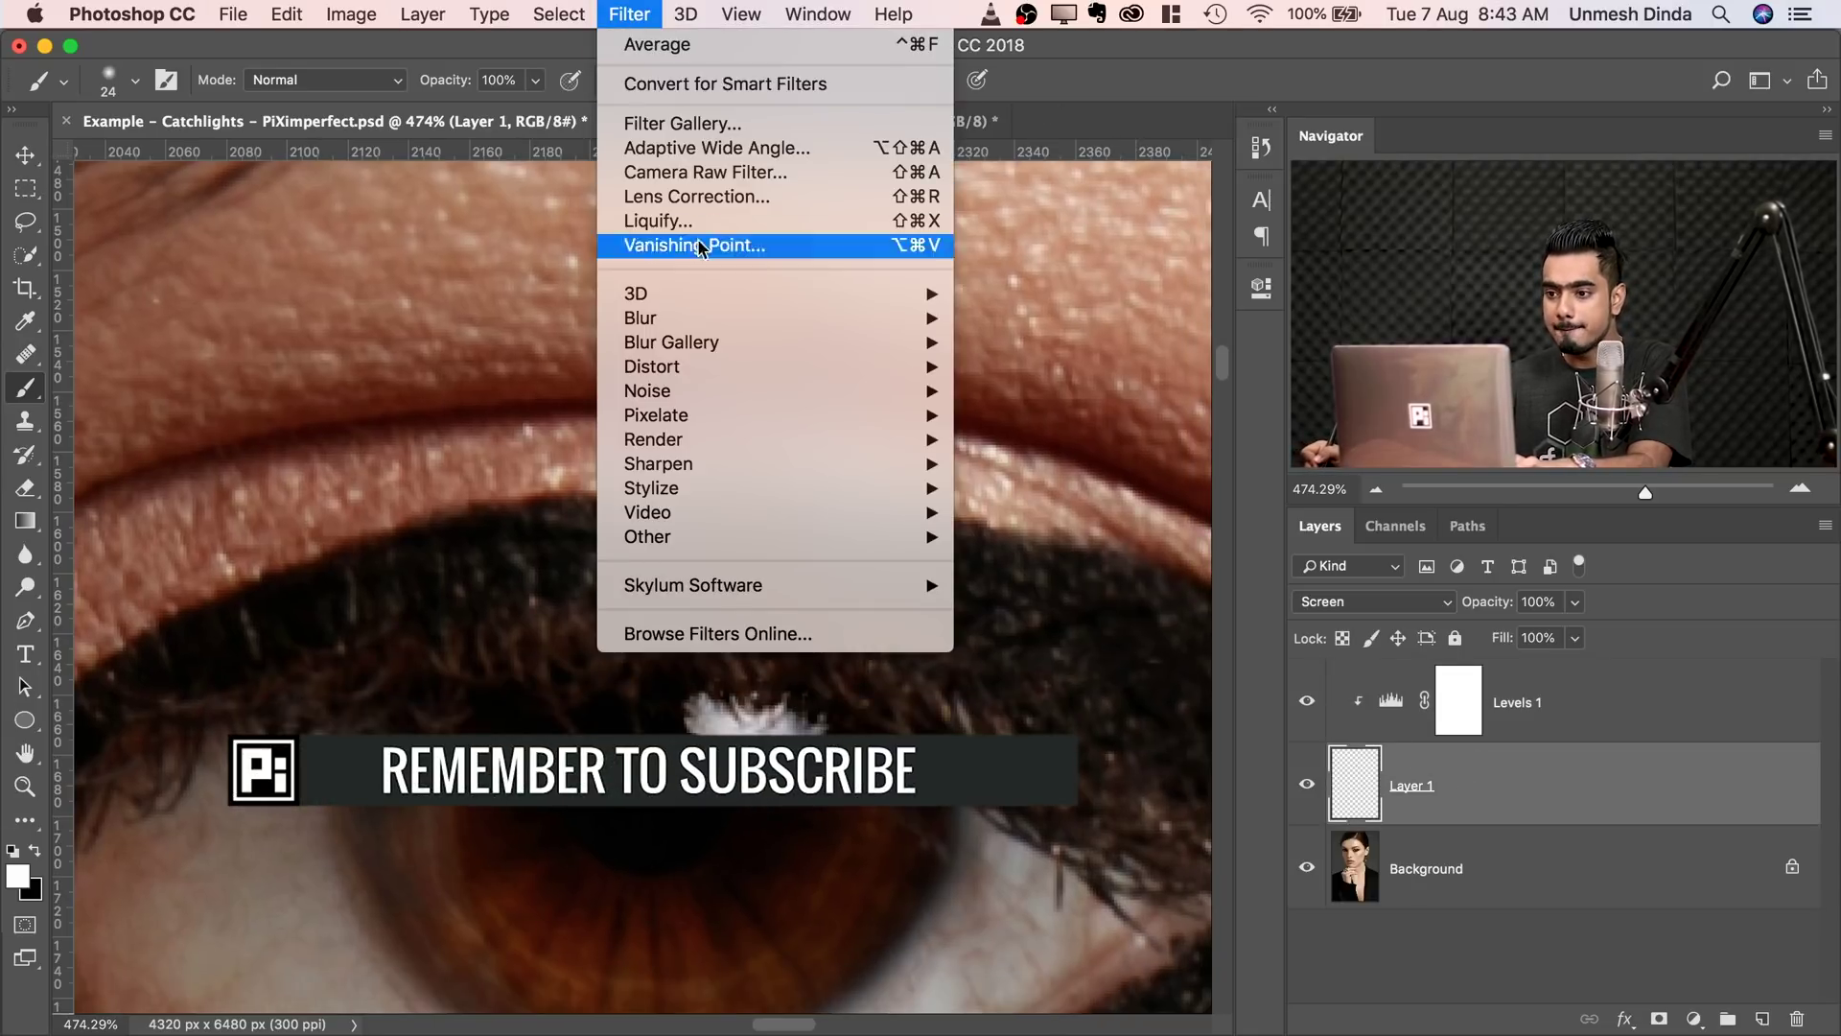
{"action": "mouse_move", "coordinate": [928, 324]}
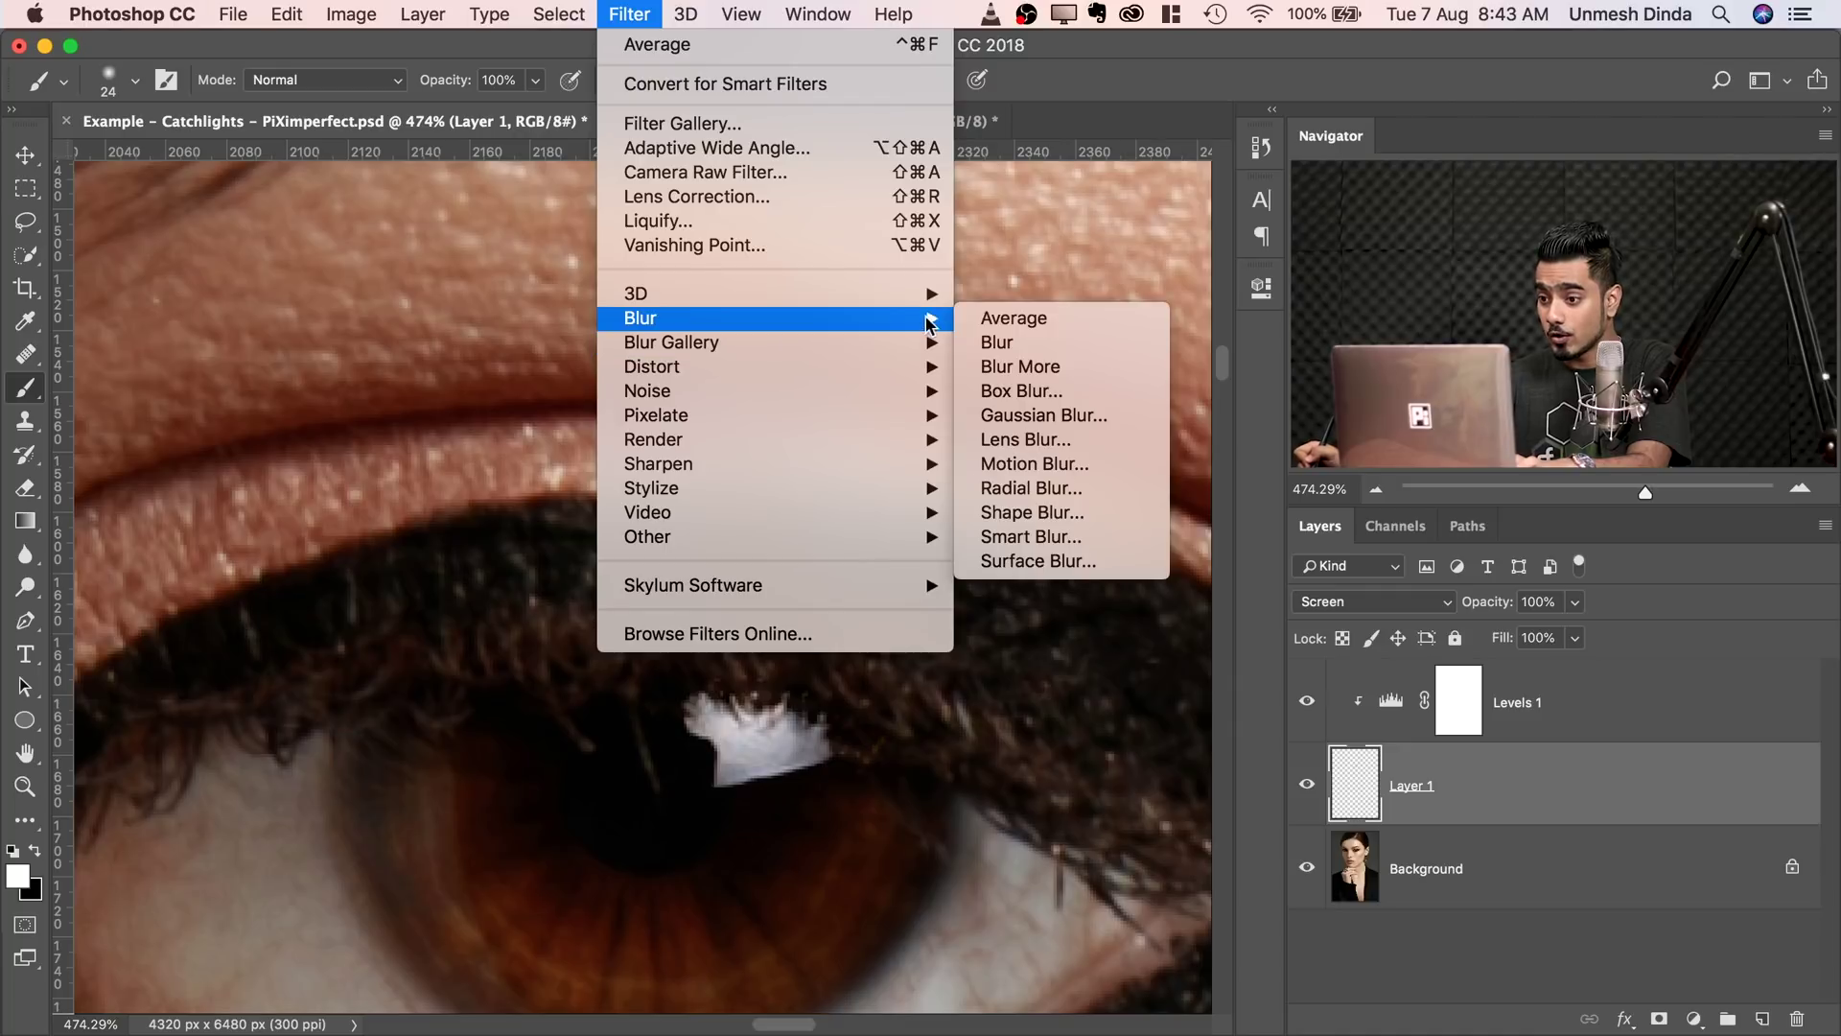
{"action": "left_click", "coordinate": [1042, 415]}
{"action": "left_click_drag", "start_coordinate": [1545, 757], "coordinate": [1380, 762]}
{"action": "left_click_drag", "start_coordinate": [1385, 372], "coordinate": [824, 203]}
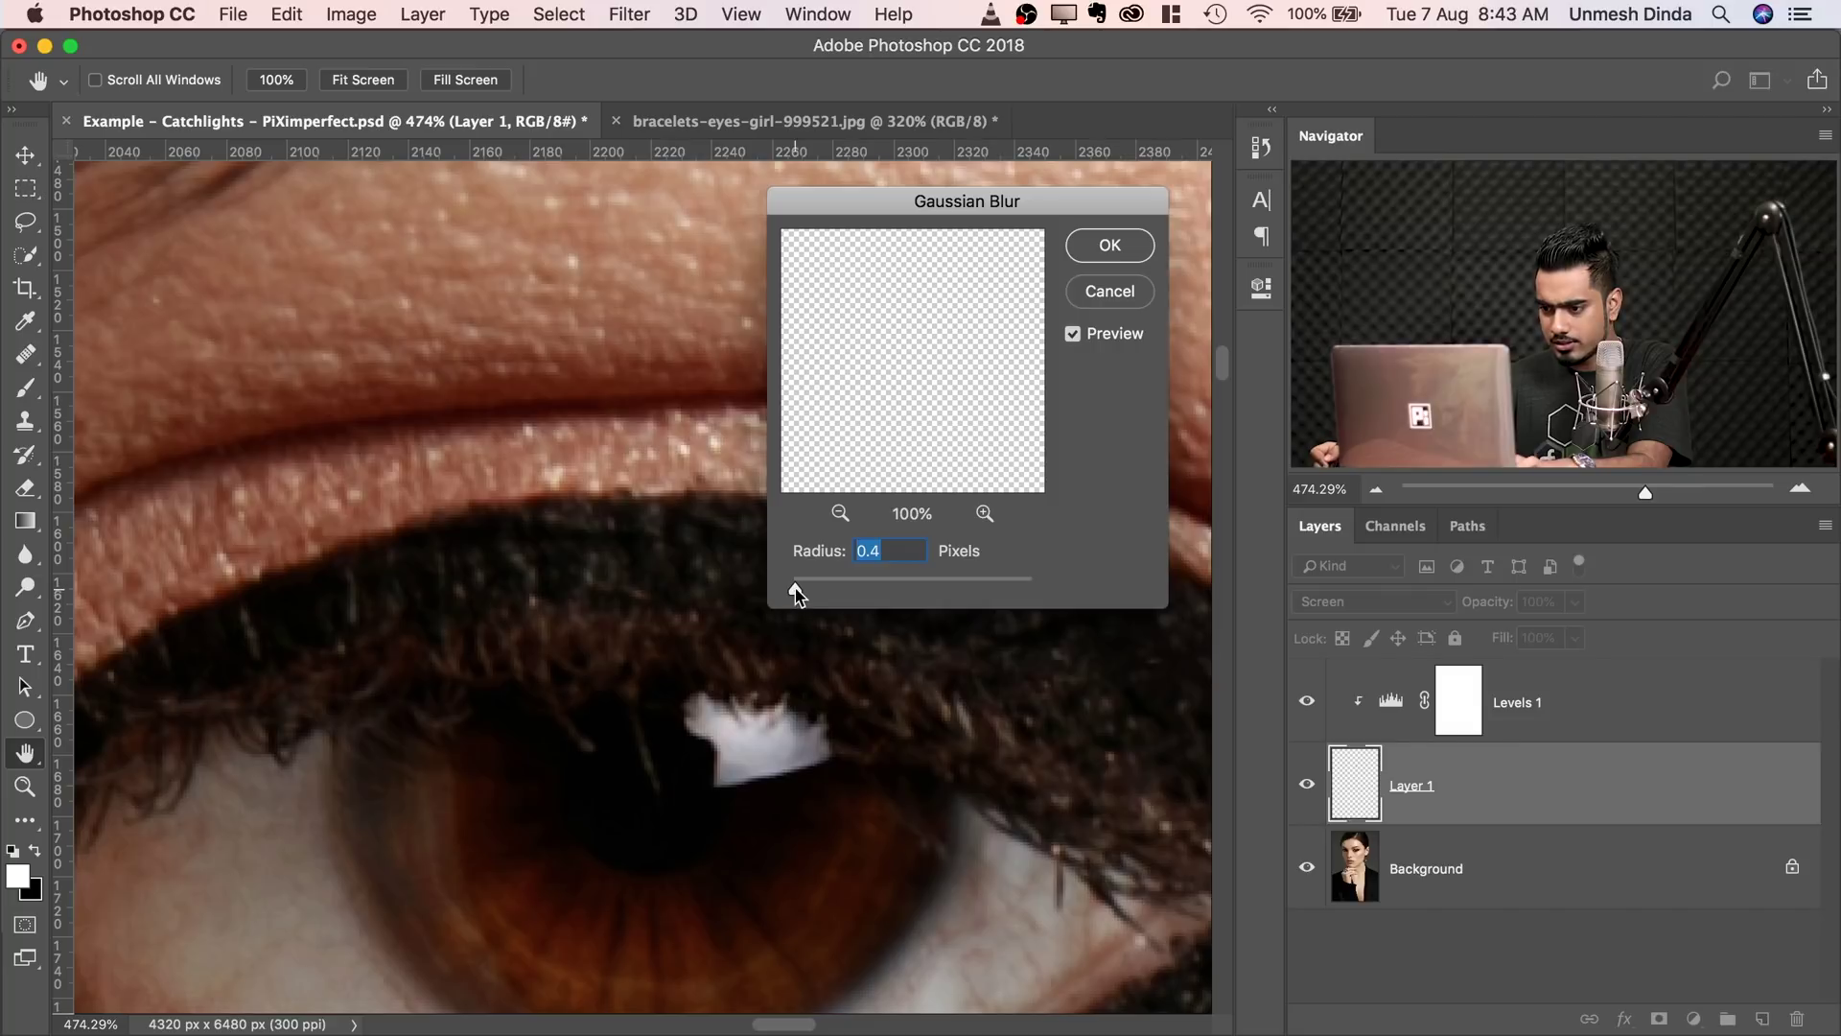
{"action": "left_click", "coordinate": [1109, 246]}
{"action": "left_click_drag", "start_coordinate": [876, 477], "coordinate": [808, 470]}
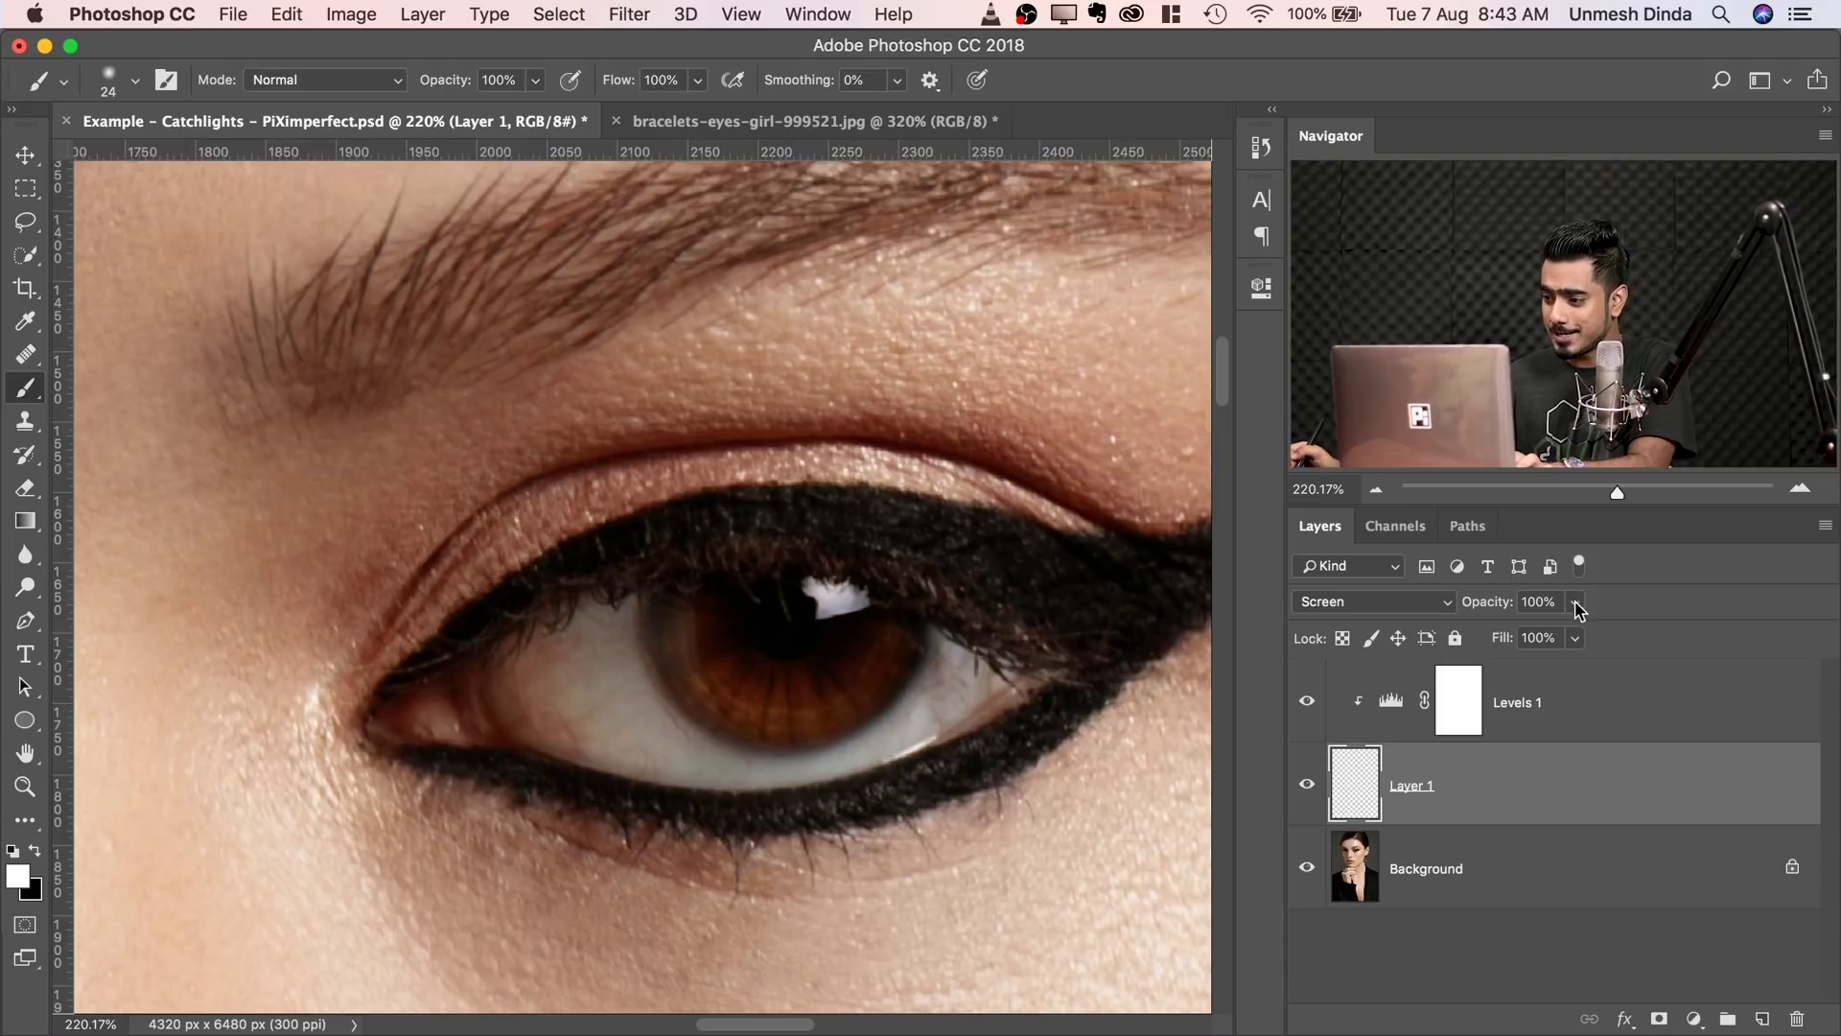
{"action": "left_click_drag", "start_coordinate": [1574, 601], "coordinate": [1567, 638]}
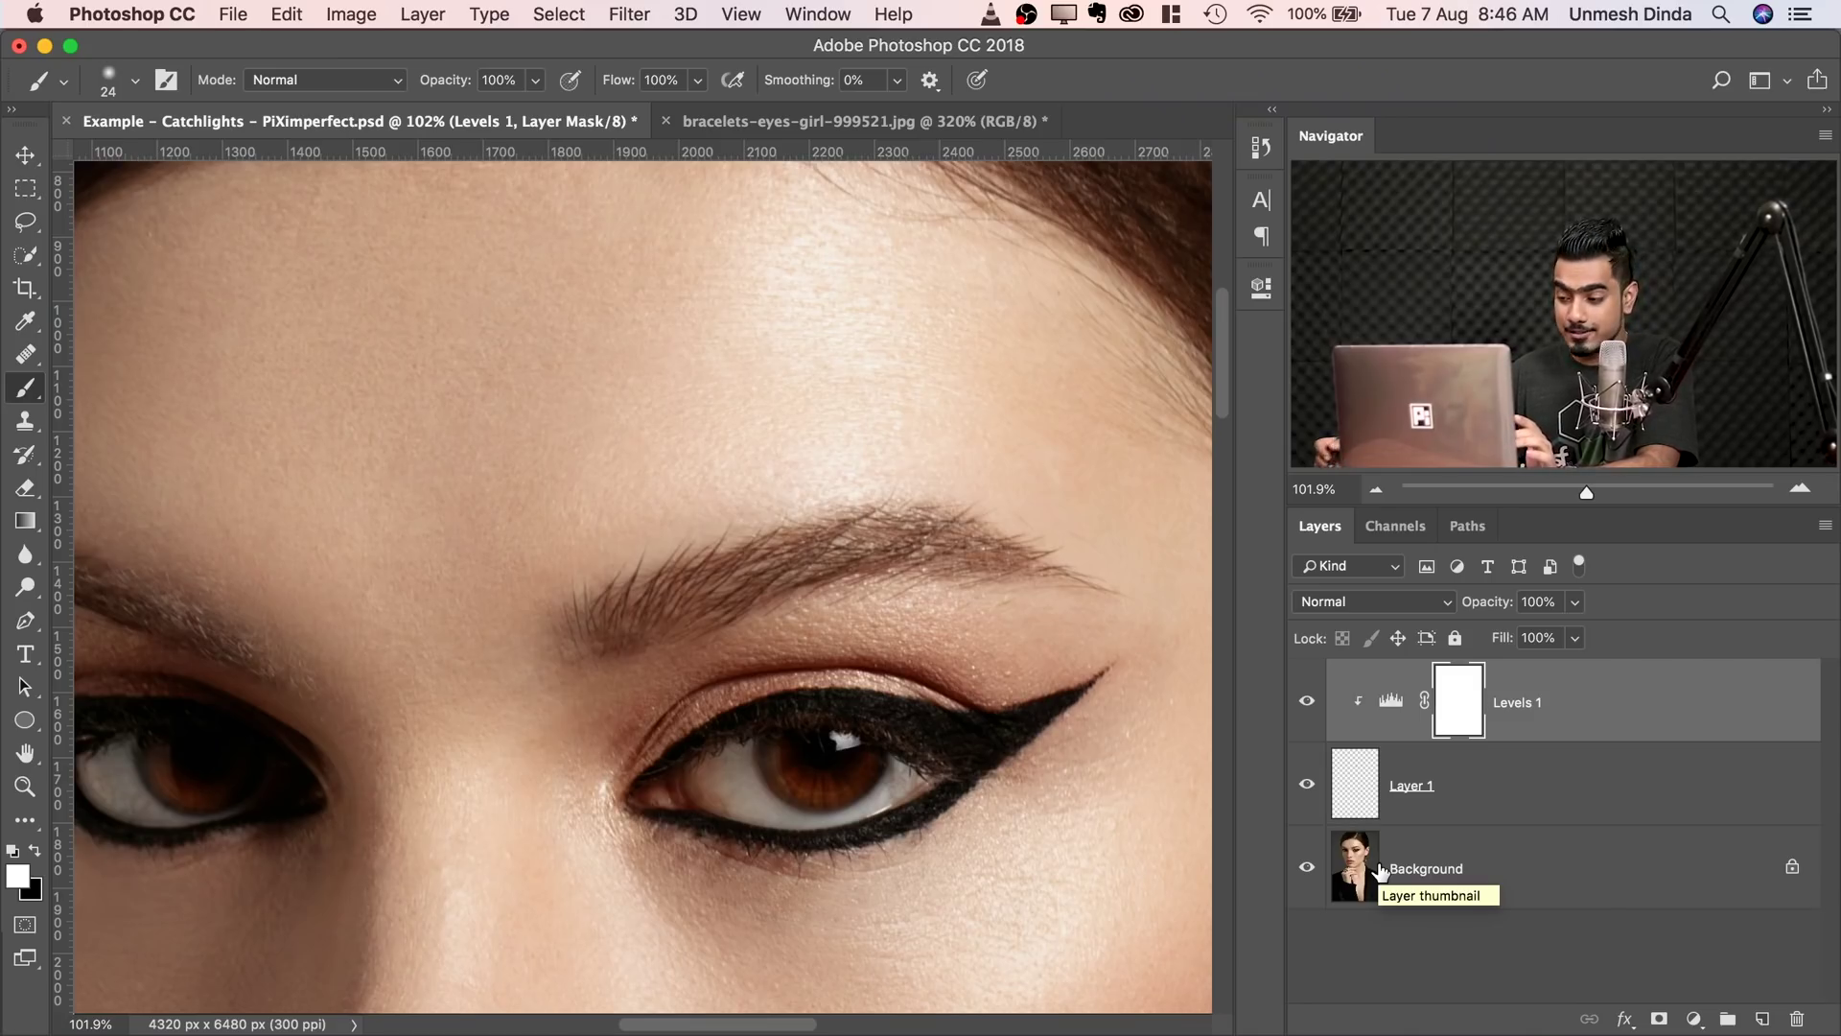
- Add a new layer above the Levels adjustment, fill it with white and make black the foreground colour
{"action": "left_click", "coordinate": [1763, 1018]}
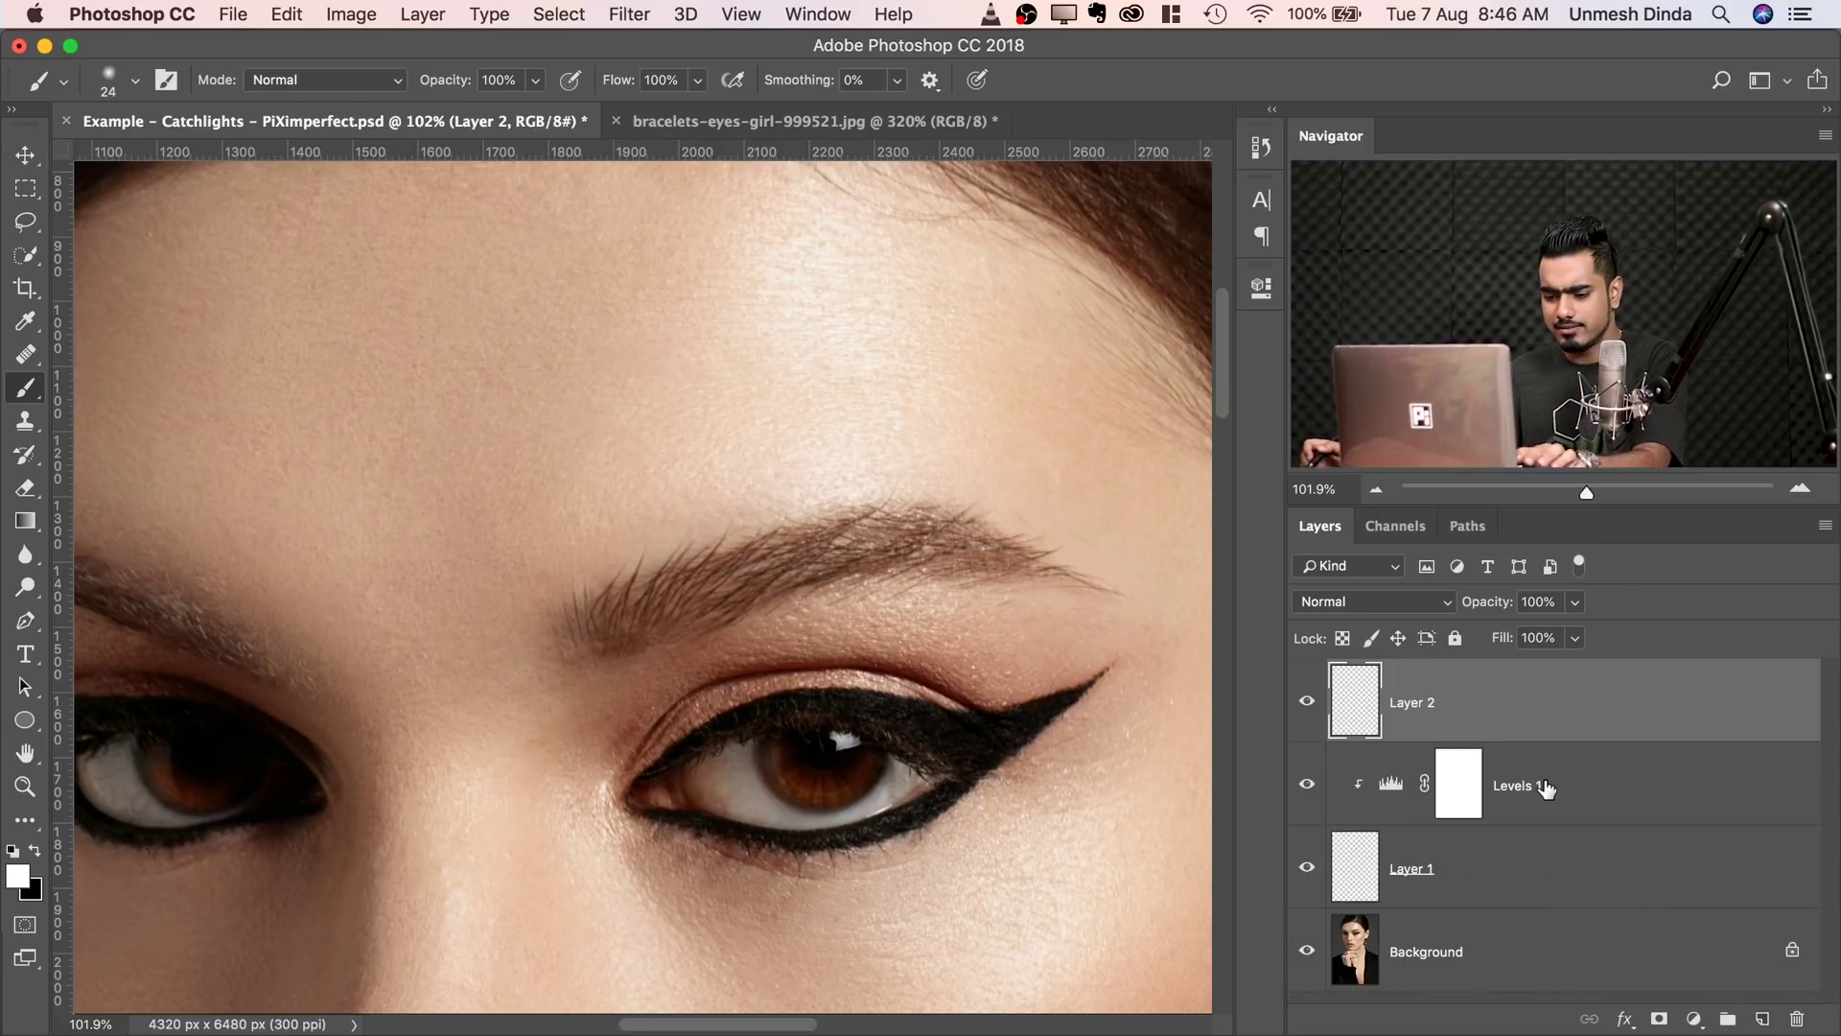
{"action": "key", "text": "alt+BackSpace"}
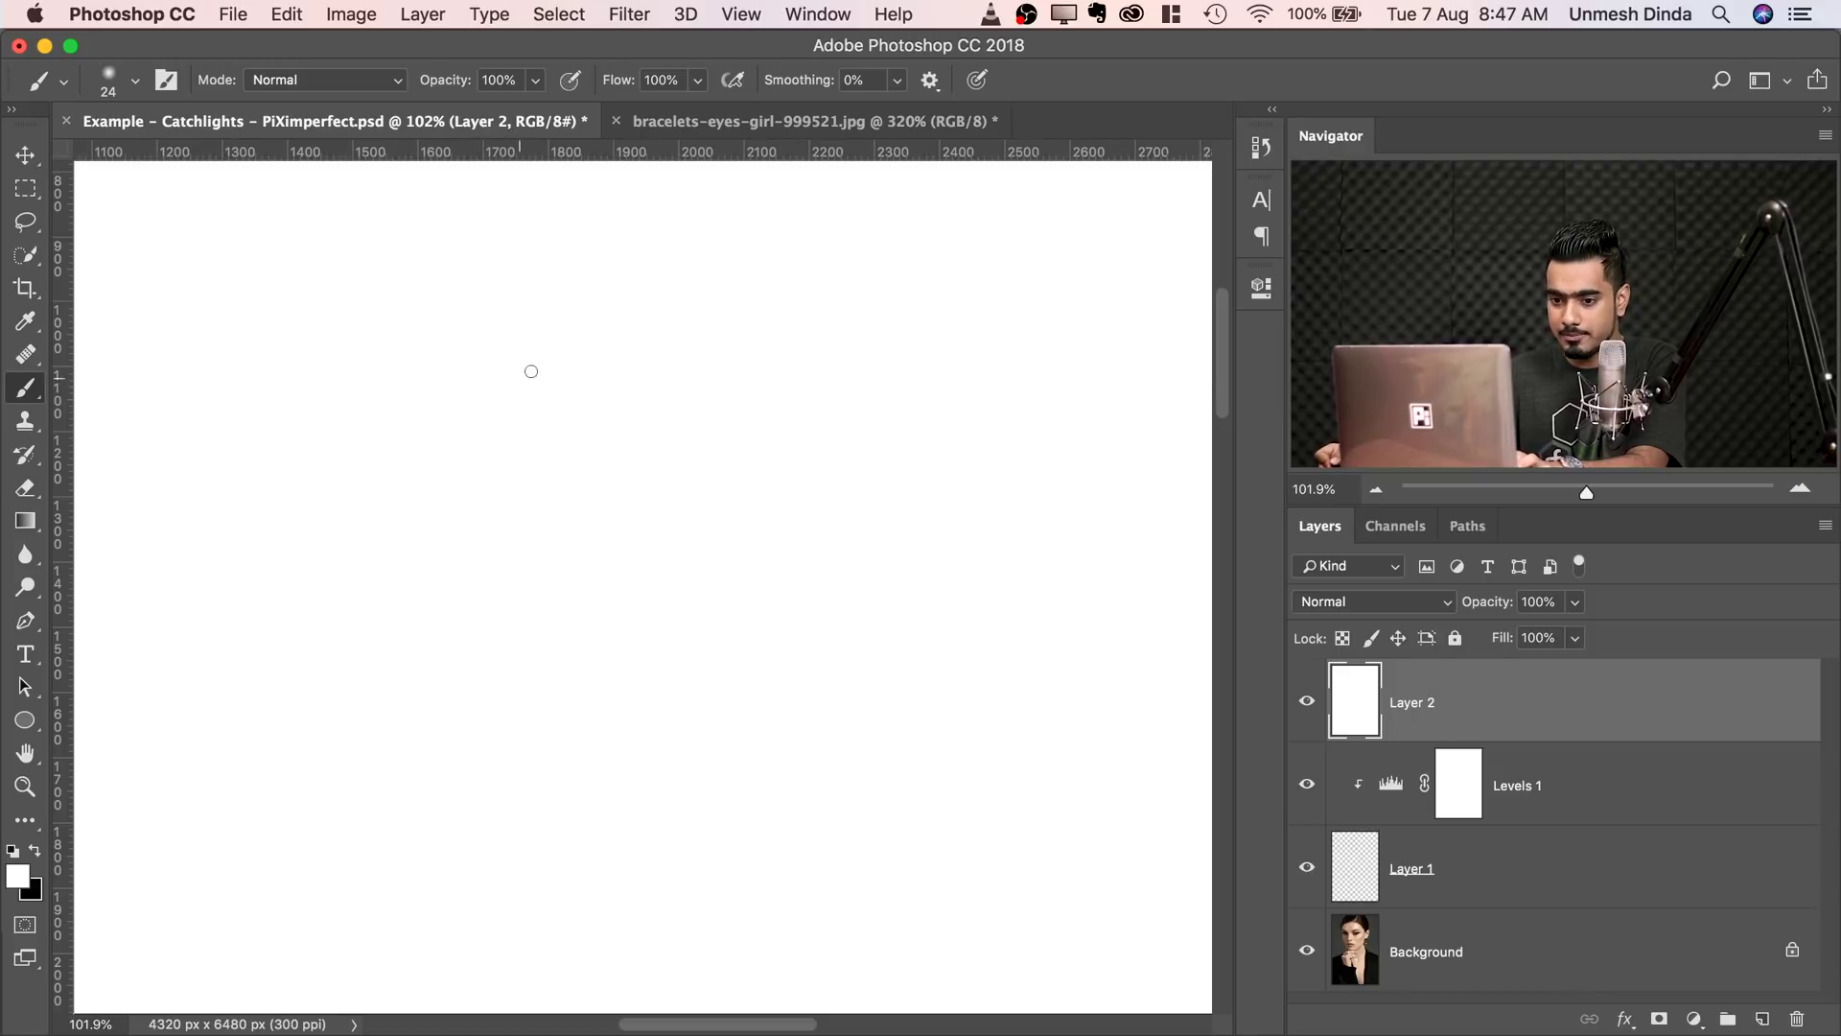
{"action": "key", "text": "x"}
- Sketch a side-profile face in black on the white layer: wedge-shaped eye with curved front, eyebrow, nose and lips
{"action": "mouse_move", "coordinate": [571, 329]}
{"action": "left_mouse_down"}
{"action": "mouse_move", "coordinate": [418, 487]}
{"action": "mouse_move", "coordinate": [541, 547]}
{"action": "mouse_move", "coordinate": [621, 555]}
{"action": "left_mouse_up"}
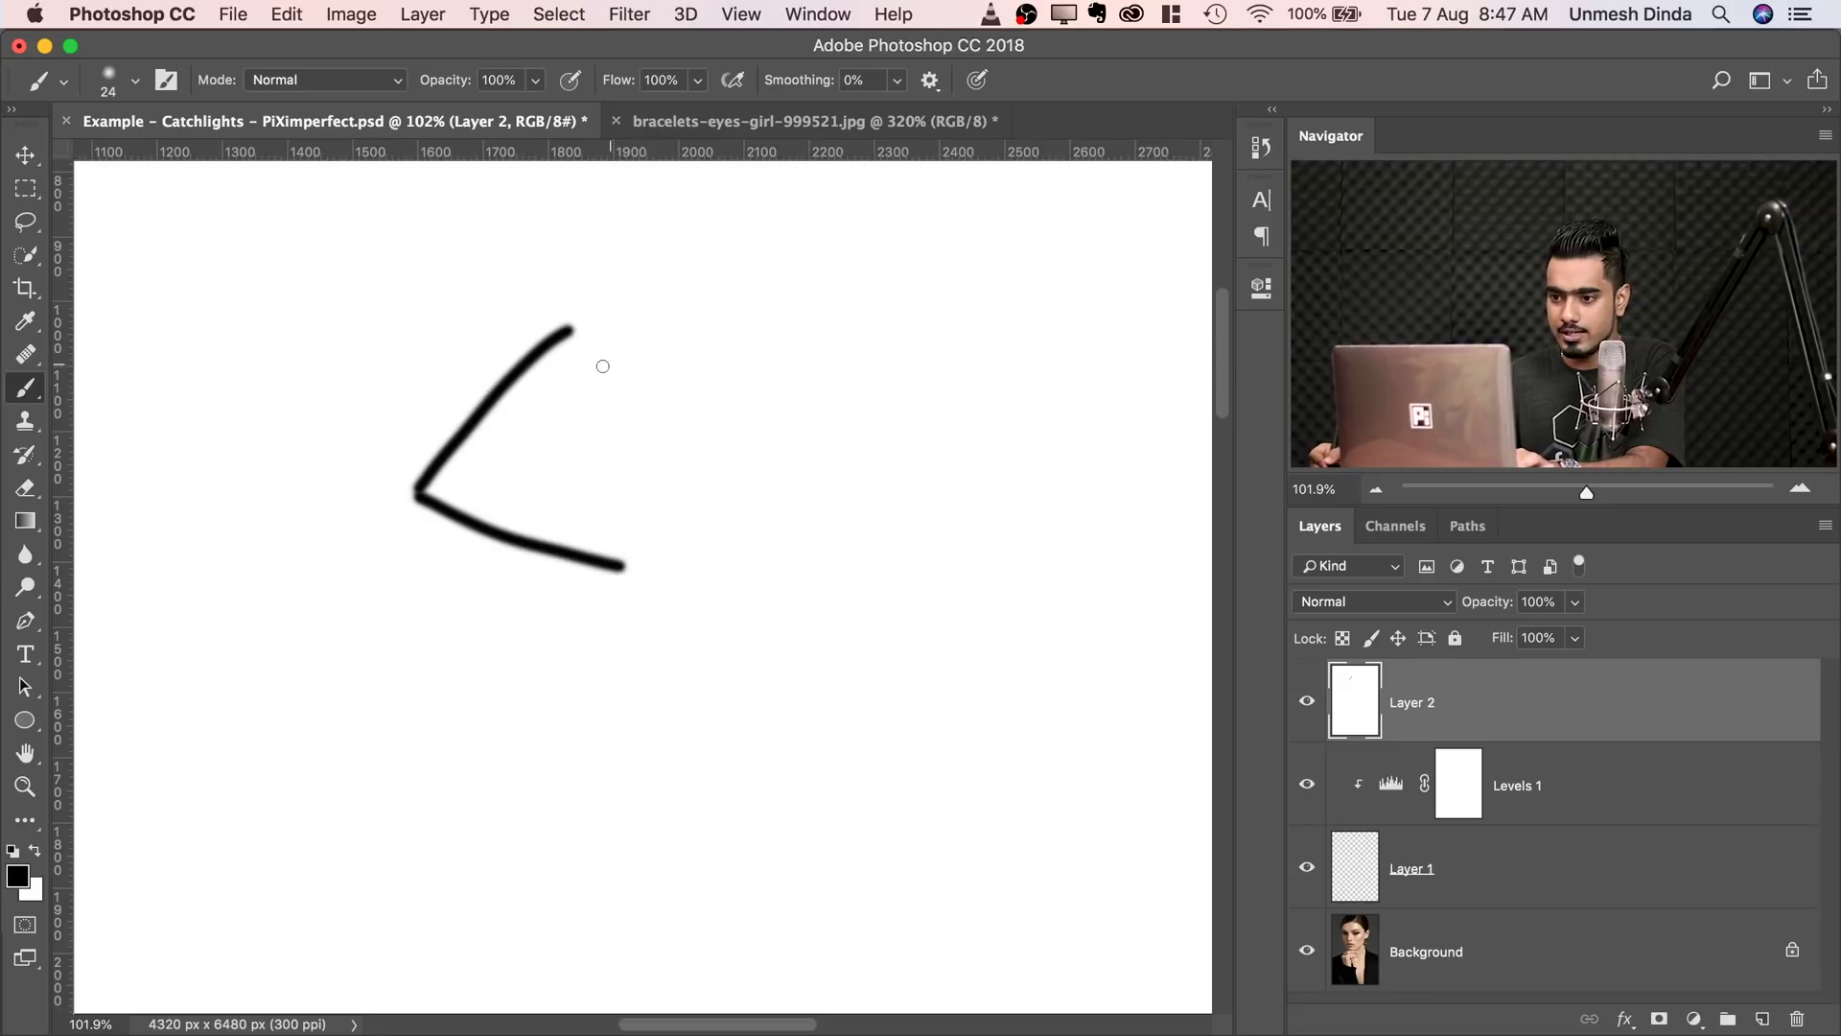
{"action": "mouse_move", "coordinate": [566, 343]}
{"action": "left_mouse_down"}
{"action": "mouse_move", "coordinate": [581, 388]}
{"action": "mouse_move", "coordinate": [554, 565]}
{"action": "left_mouse_up"}
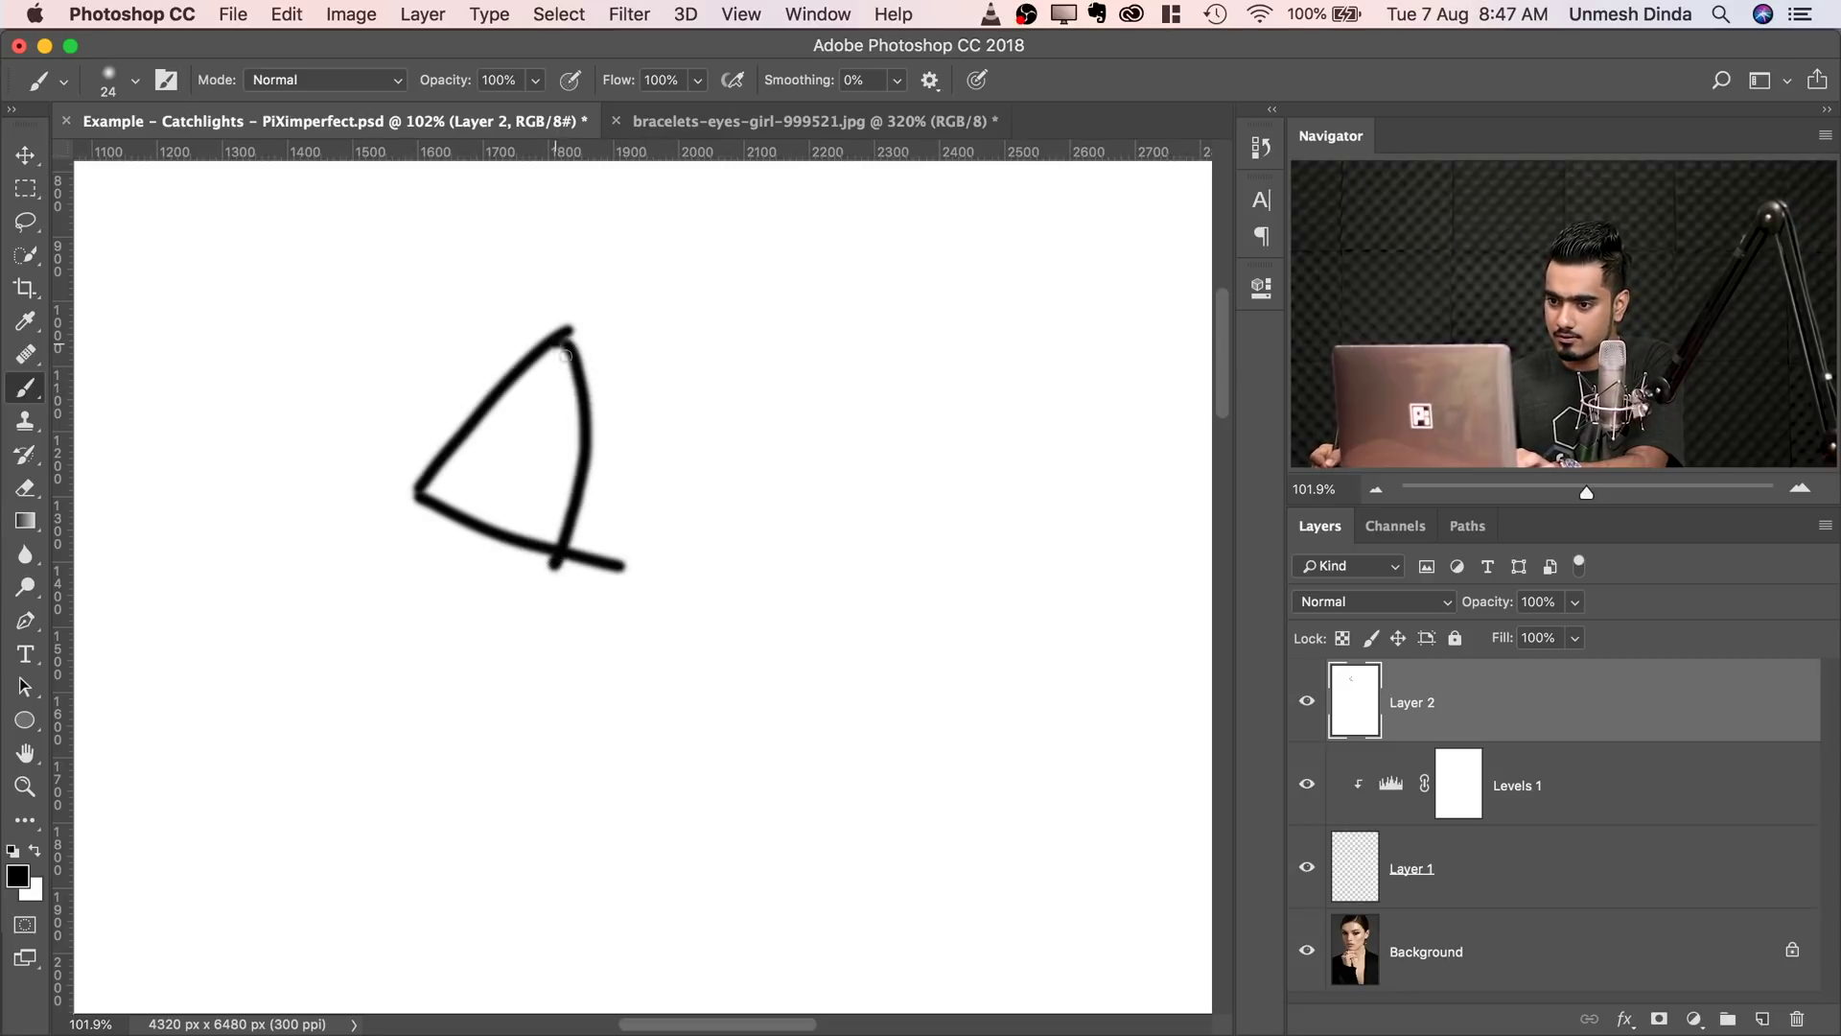
{"action": "left_click_drag", "start_coordinate": [566, 355], "coordinate": [561, 551]}
{"action": "scroll", "coordinate": [556, 431], "scroll_direction": "up", "scroll_amount": 5}
{"action": "mouse_move", "coordinate": [544, 296]}
{"action": "left_mouse_down"}
{"action": "mouse_move", "coordinate": [375, 424]}
{"action": "mouse_move", "coordinate": [355, 470]}
{"action": "left_mouse_up"}
{"action": "left_click_drag", "start_coordinate": [495, 388], "coordinate": [509, 429]}
{"action": "scroll", "coordinate": [594, 460], "scroll_direction": "down", "scroll_amount": 5}
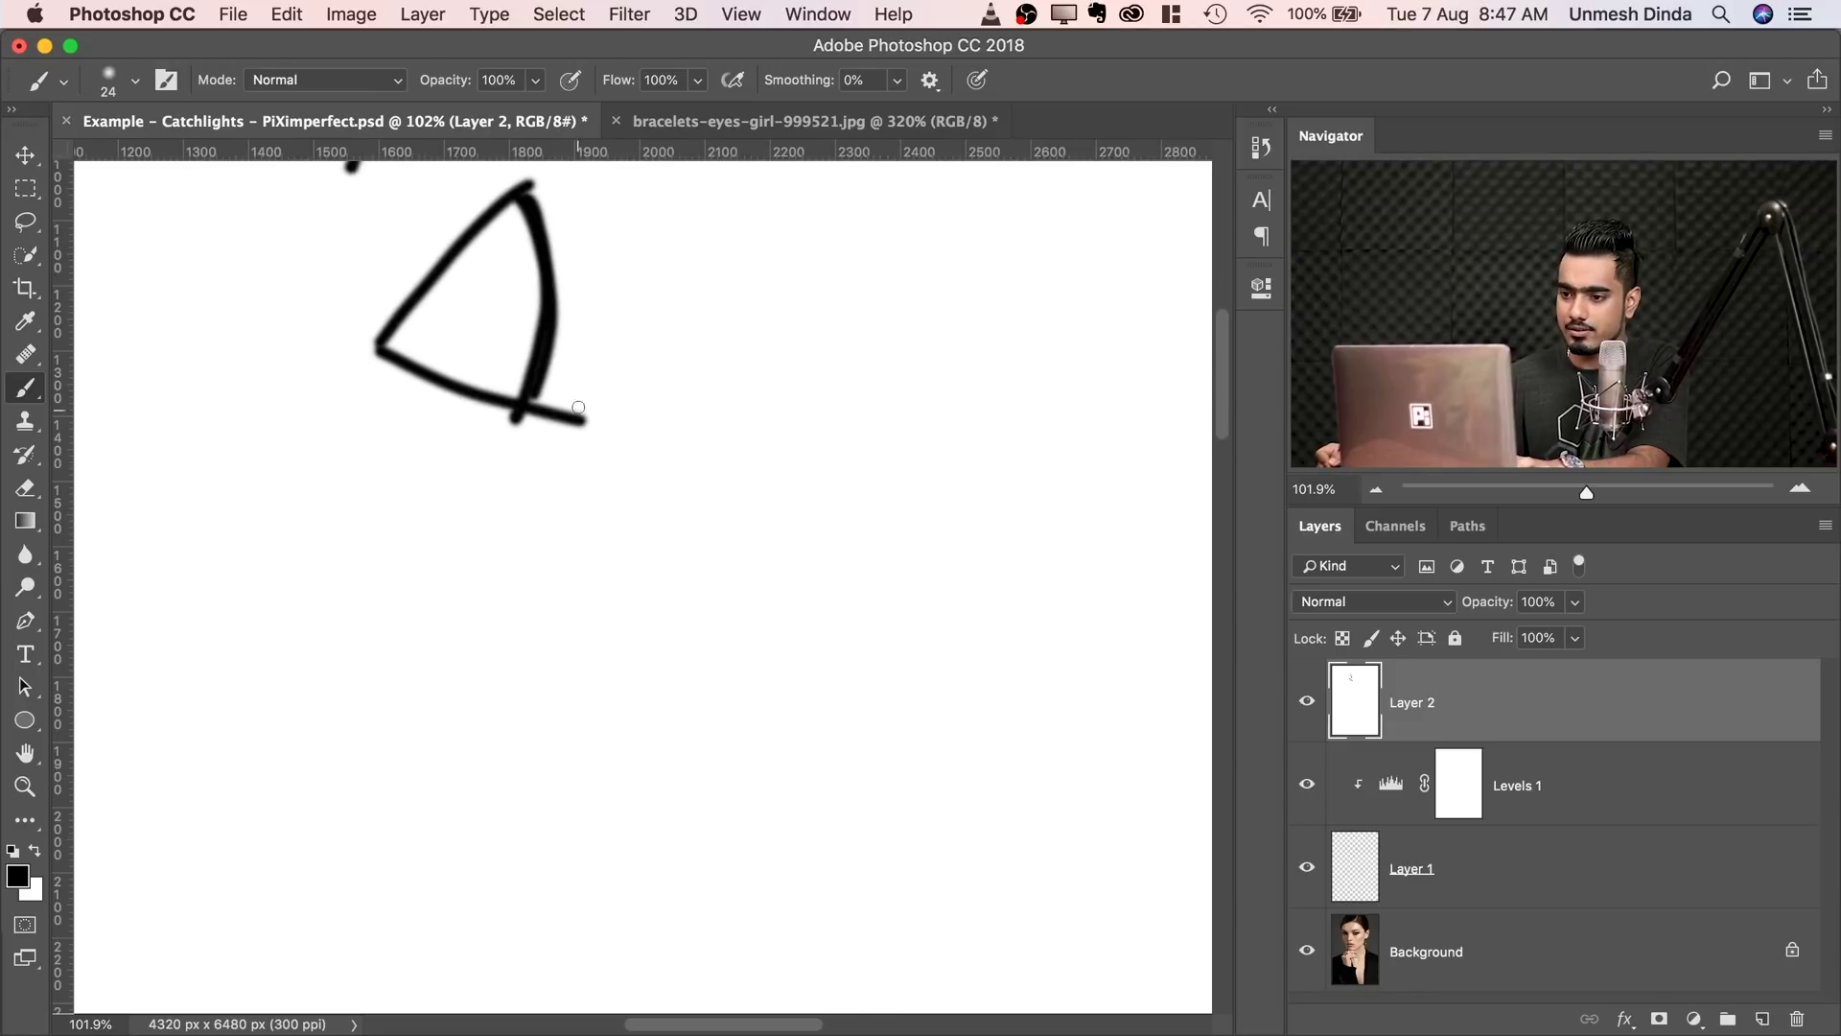
{"action": "mouse_move", "coordinate": [573, 376]}
{"action": "left_mouse_down"}
{"action": "mouse_move", "coordinate": [655, 647]}
{"action": "mouse_move", "coordinate": [557, 675]}
{"action": "mouse_move", "coordinate": [567, 730]}
{"action": "mouse_move", "coordinate": [546, 762]}
{"action": "mouse_move", "coordinate": [574, 791]}
{"action": "mouse_move", "coordinate": [545, 816]}
{"action": "left_mouse_up"}
{"action": "scroll", "coordinate": [575, 632], "scroll_direction": "up", "scroll_amount": 5}
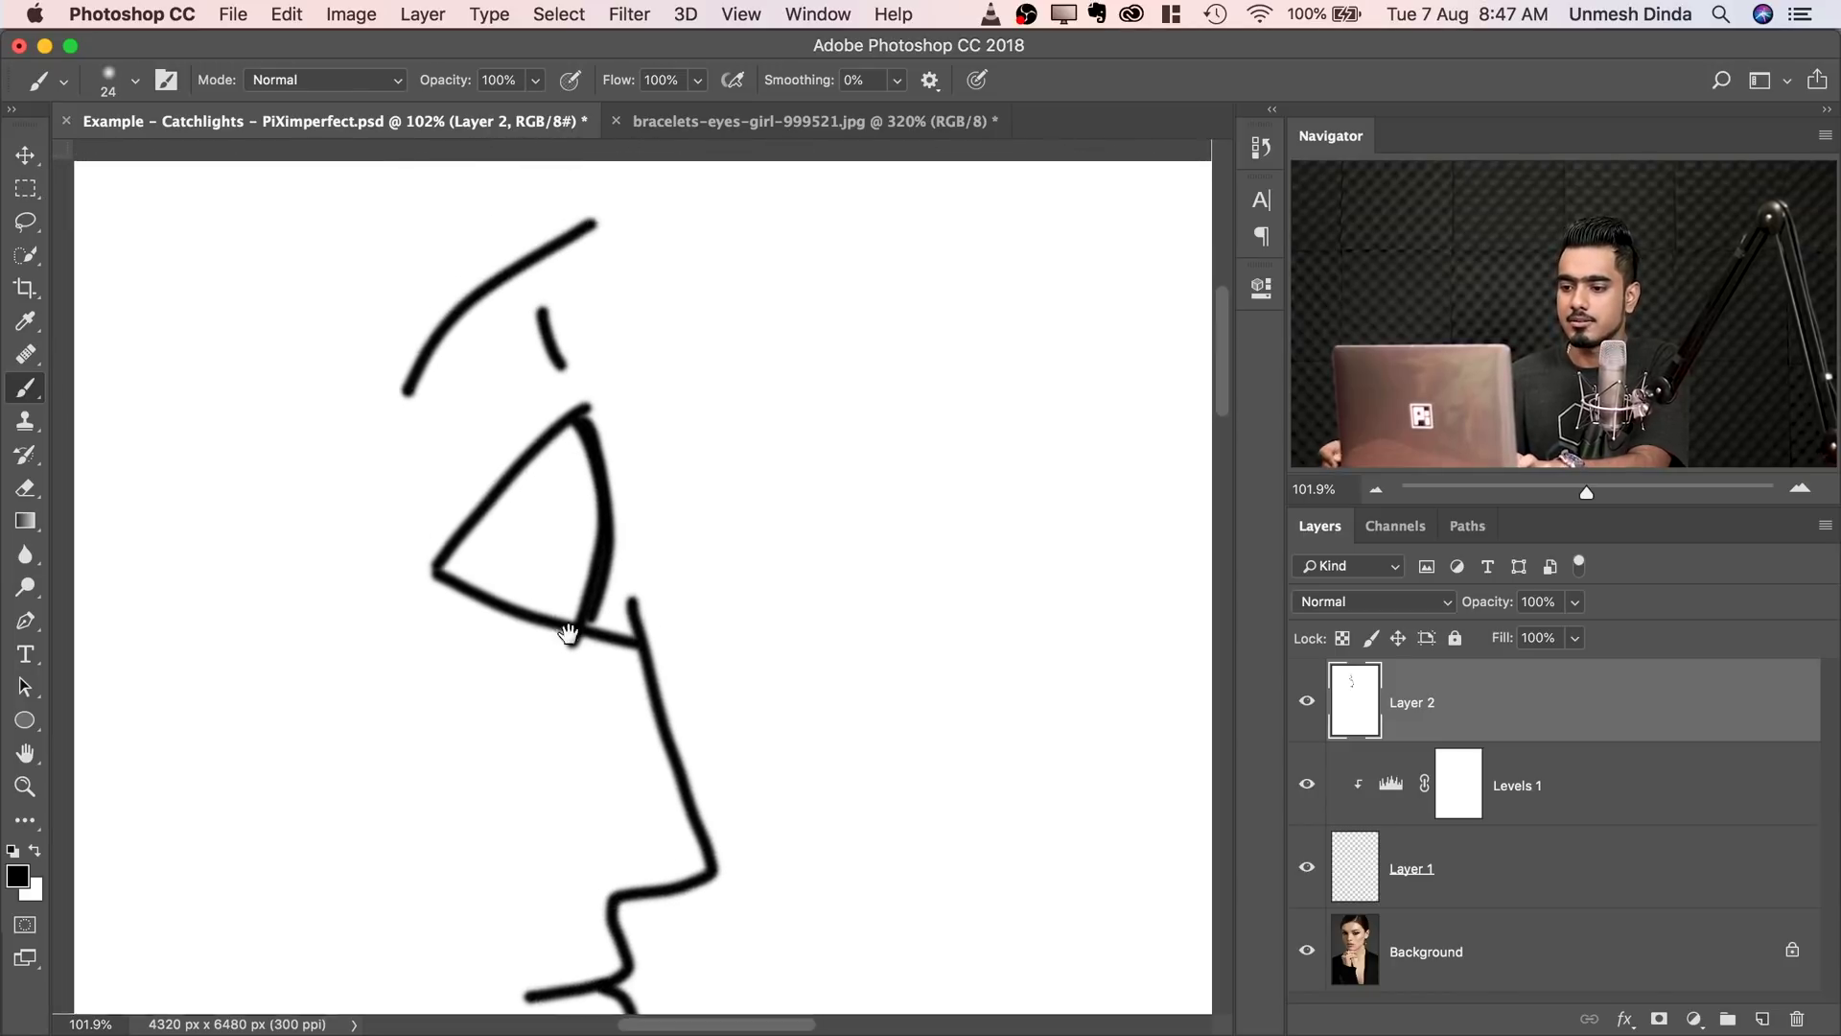
- Draw the inward-curving iris line inside the sketched eye and fill in a black pupil at its middle
{"action": "mouse_move", "coordinate": [562, 440]}
{"action": "left_mouse_down"}
{"action": "mouse_move", "coordinate": [638, 482]}
{"action": "mouse_move", "coordinate": [573, 451]}
{"action": "mouse_move", "coordinate": [525, 635]}
{"action": "mouse_move", "coordinate": [567, 763]}
{"action": "left_mouse_up"}
{"action": "scroll", "coordinate": [575, 484], "scroll_direction": "down", "scroll_amount": 3}
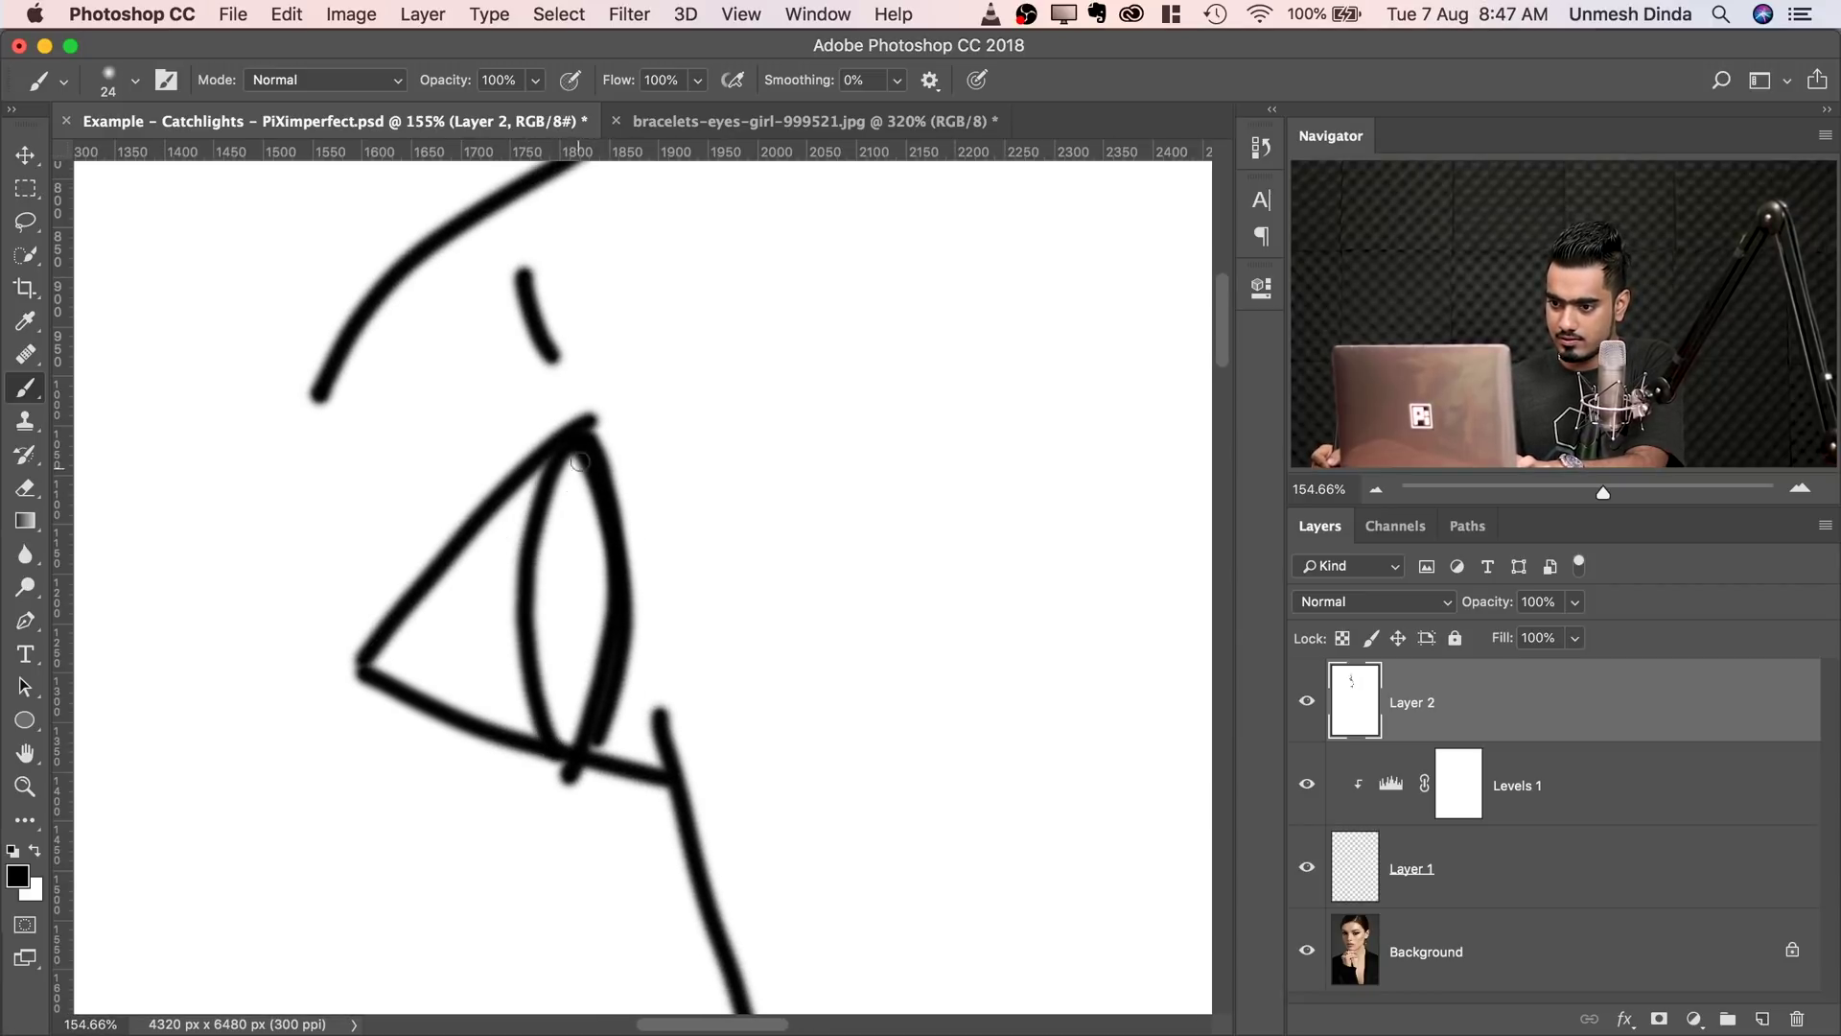
{"action": "mouse_move", "coordinate": [580, 455]}
{"action": "left_mouse_down"}
{"action": "mouse_move", "coordinate": [541, 529]}
{"action": "mouse_move", "coordinate": [543, 662]}
{"action": "mouse_move", "coordinate": [575, 746]}
{"action": "left_mouse_up"}
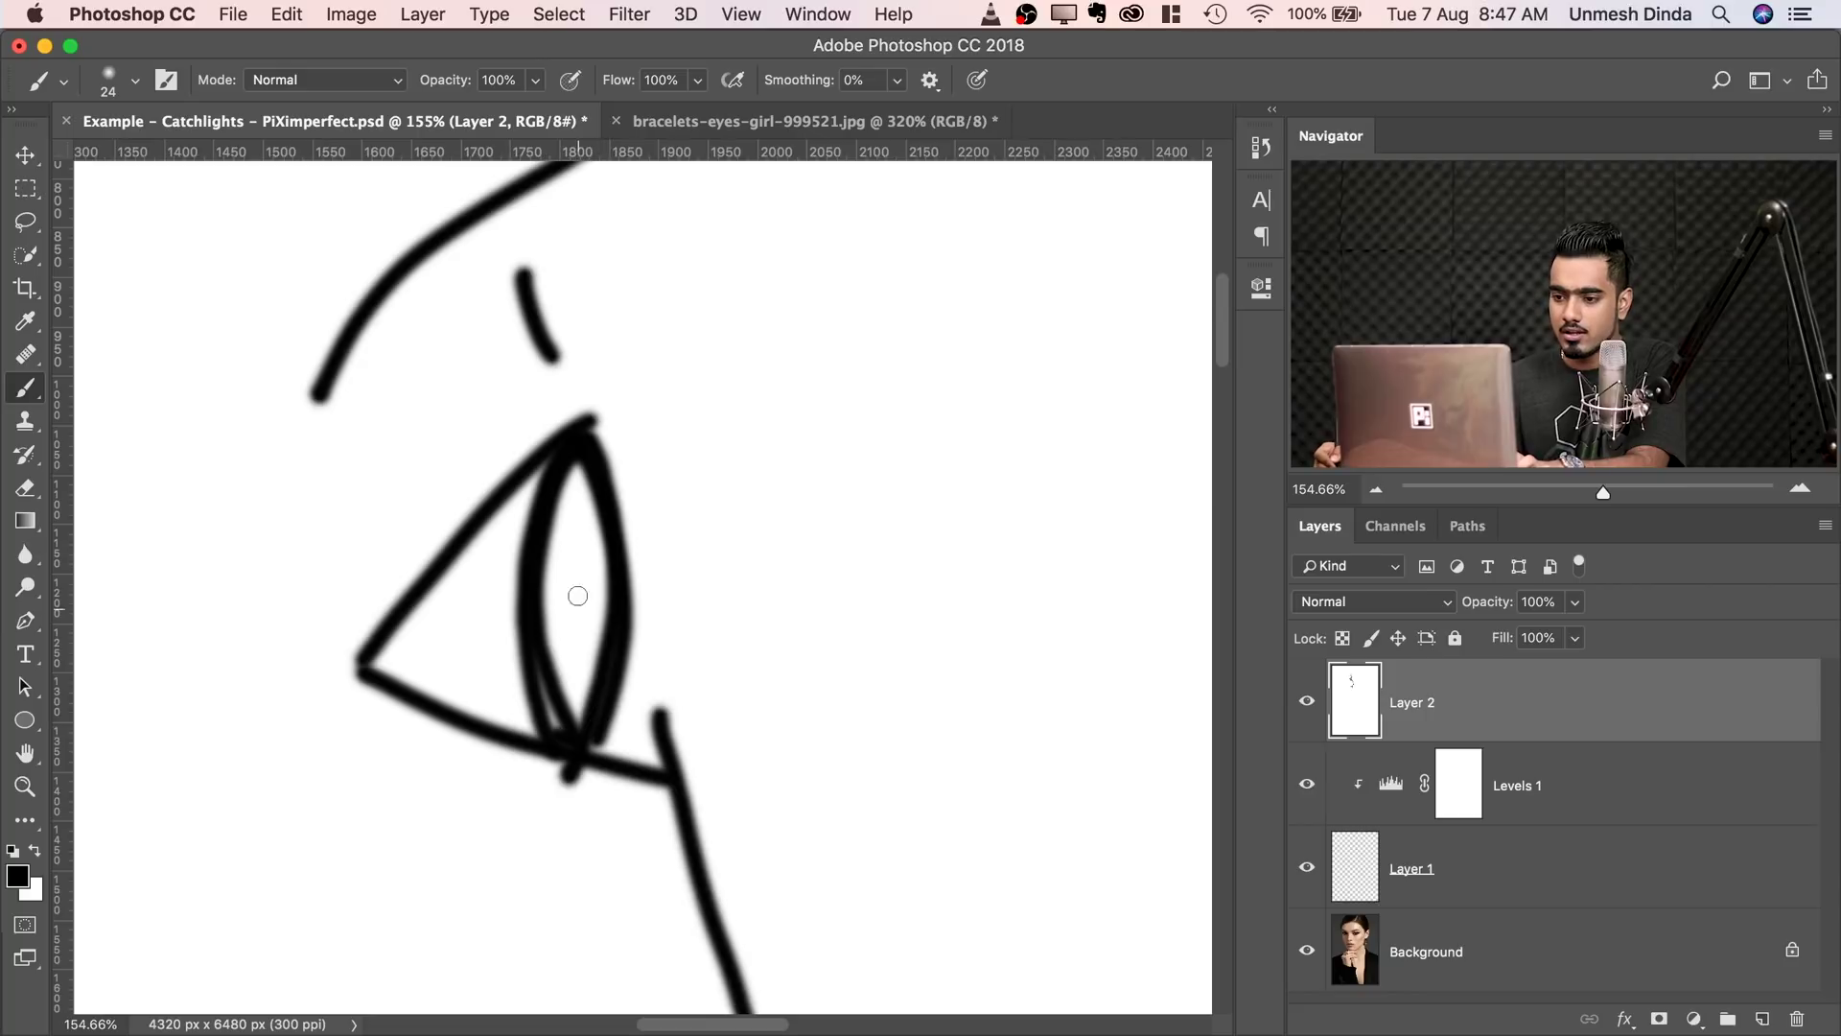
{"action": "mouse_move", "coordinate": [557, 588]}
{"action": "left_mouse_down"}
{"action": "mouse_move", "coordinate": [546, 624]}
{"action": "mouse_move", "coordinate": [539, 559]}
{"action": "mouse_move", "coordinate": [542, 624]}
{"action": "mouse_move", "coordinate": [542, 561]}
{"action": "left_mouse_up"}
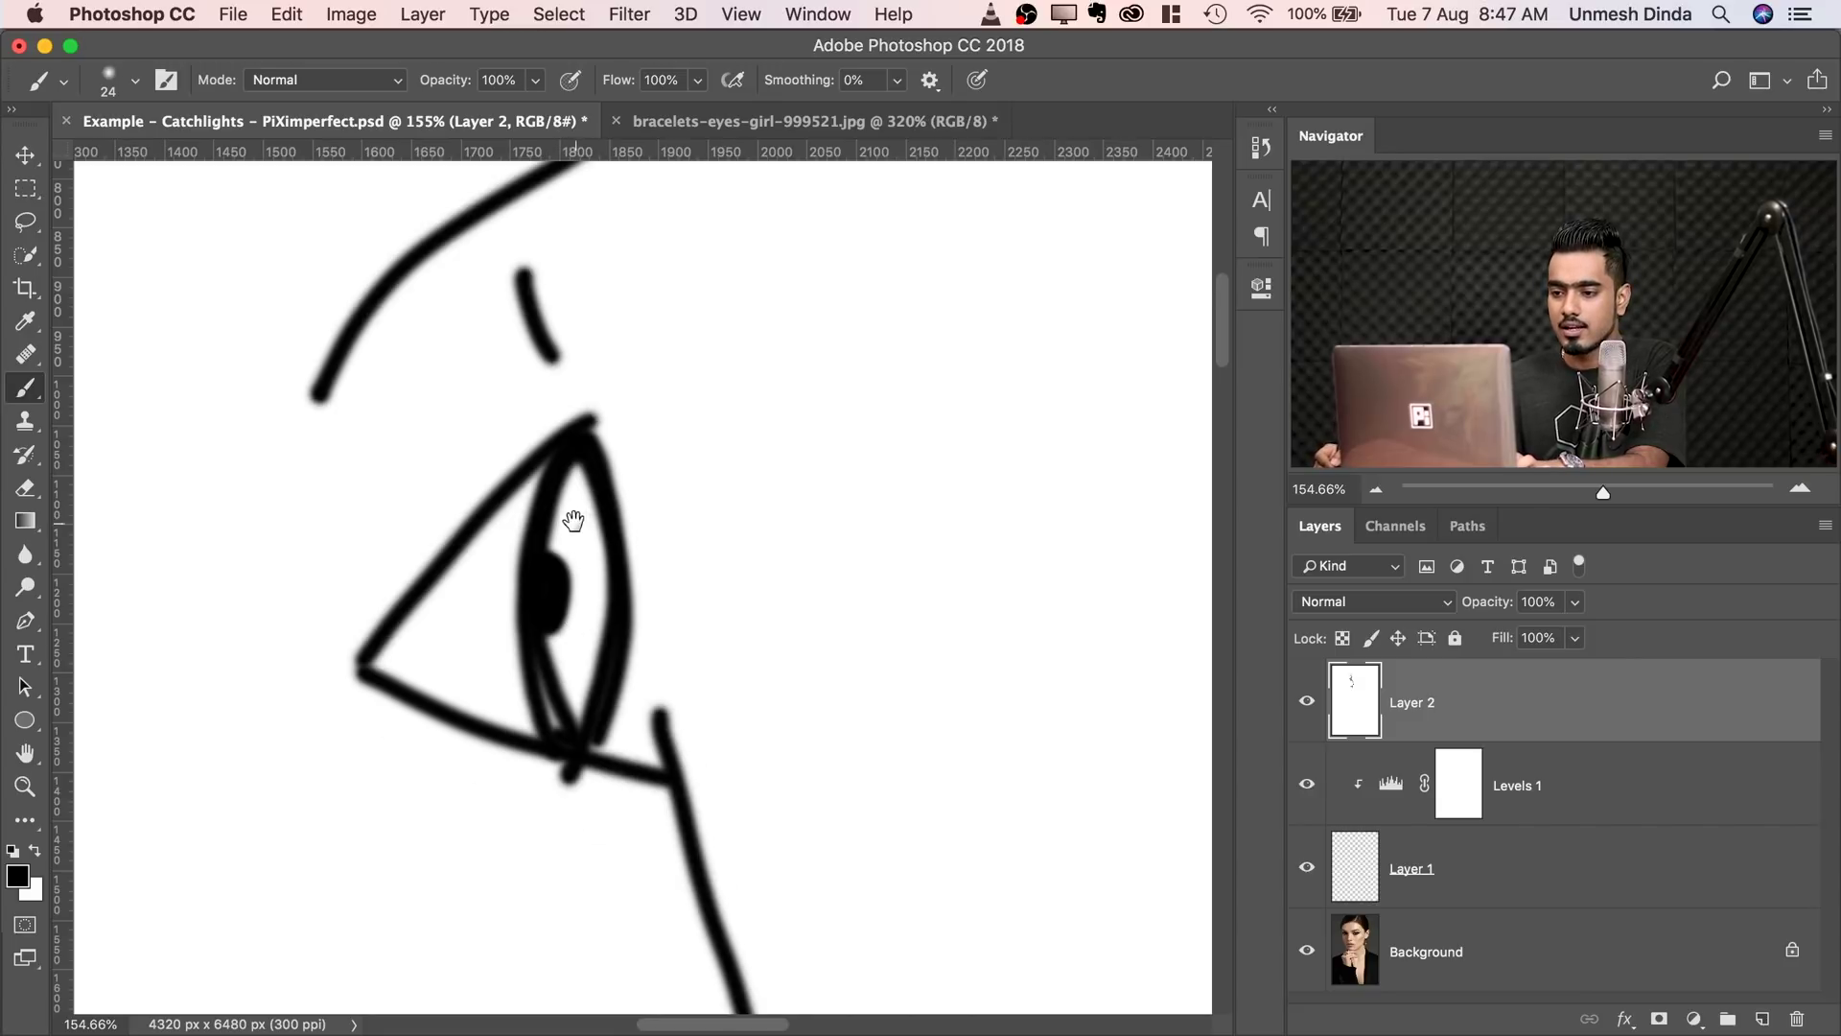
- Draw a black arrow for the incoming light, pointing diagonally down at the upper front of the sketched eye
{"action": "scroll", "coordinate": [729, 467], "scroll_direction": "up", "scroll_amount": 2}
{"action": "scroll", "coordinate": [729, 467], "scroll_direction": "left", "scroll_amount": 1}
{"action": "left_click_drag", "start_coordinate": [830, 357], "coordinate": [645, 529]}
{"action": "mouse_move", "coordinate": [678, 473]}
{"action": "left_mouse_down"}
{"action": "mouse_move", "coordinate": [656, 505]}
{"action": "mouse_move", "coordinate": [700, 520]}
{"action": "mouse_move", "coordinate": [621, 573]}
{"action": "left_mouse_up"}
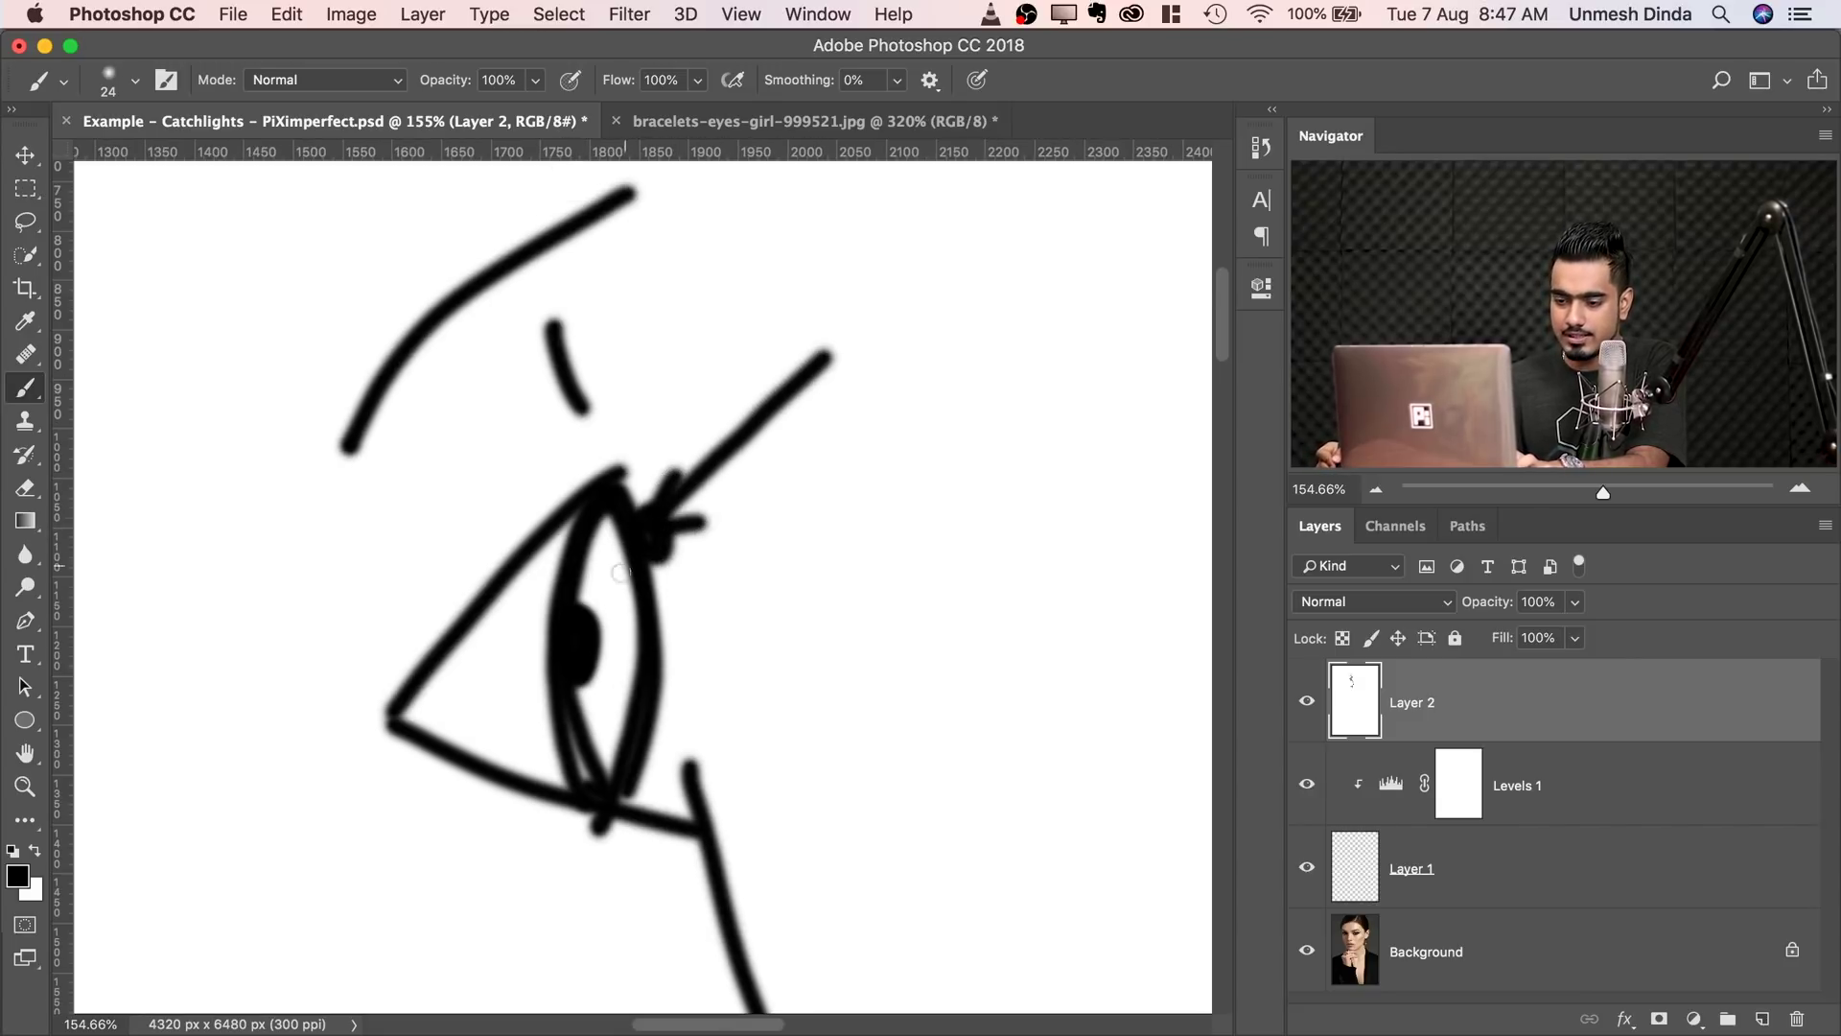
- Set the foreground colour to red and mark a small catchlight square where the light arrow meets the eye's front curve
{"action": "left_click", "coordinate": [18, 874]}
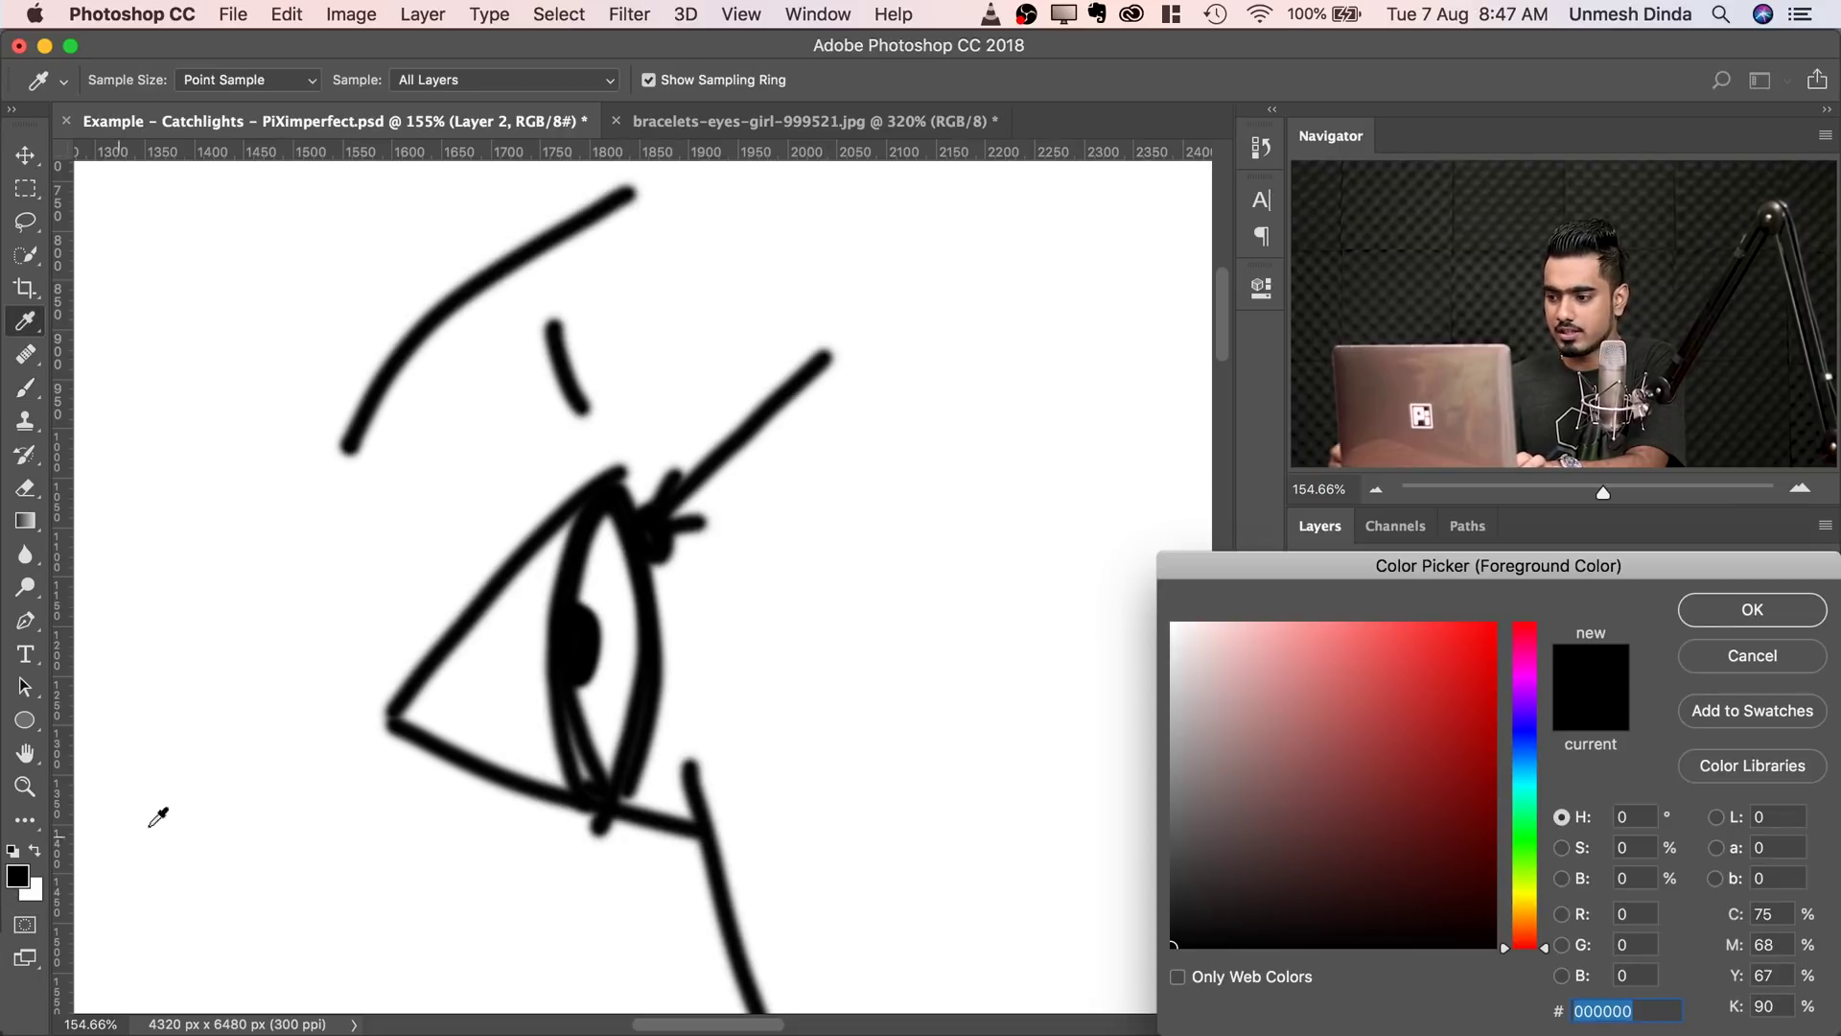
{"action": "left_click", "coordinate": [1364, 671]}
{"action": "left_click", "coordinate": [1410, 662]}
{"action": "left_click", "coordinate": [1698, 619]}
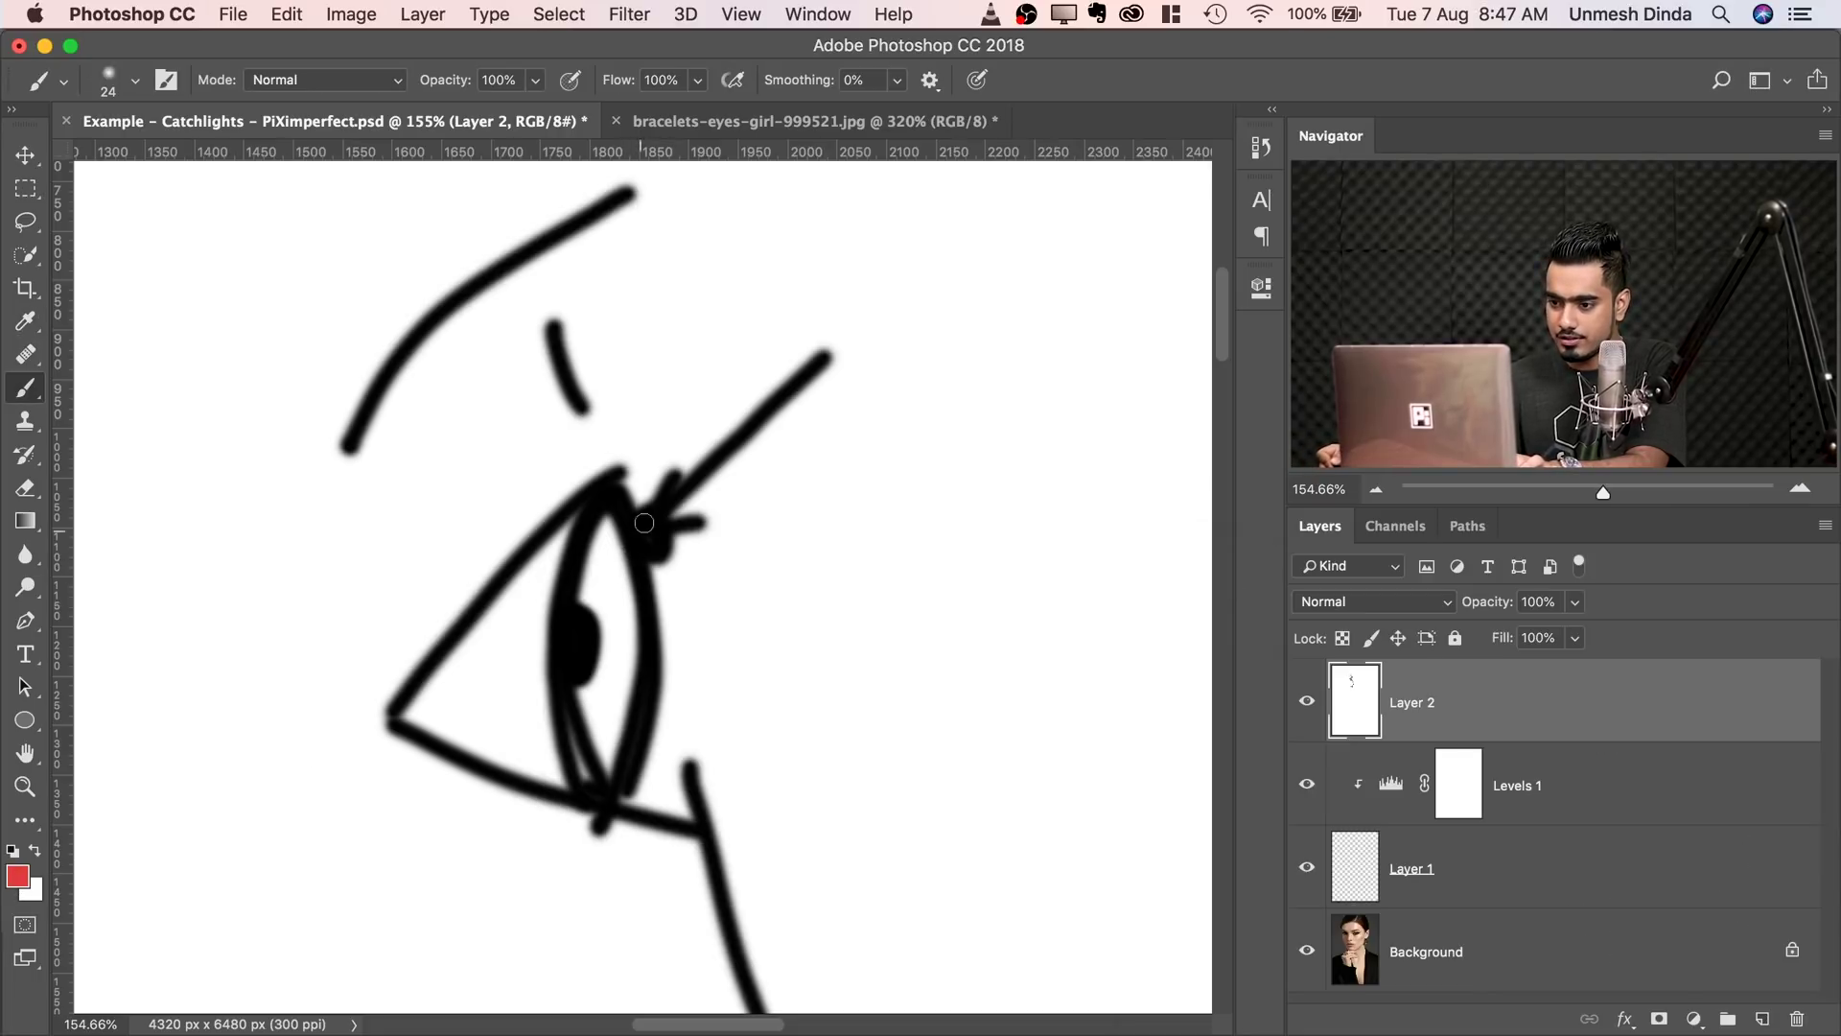
{"action": "left_click_drag", "start_coordinate": [644, 522], "coordinate": [660, 554]}
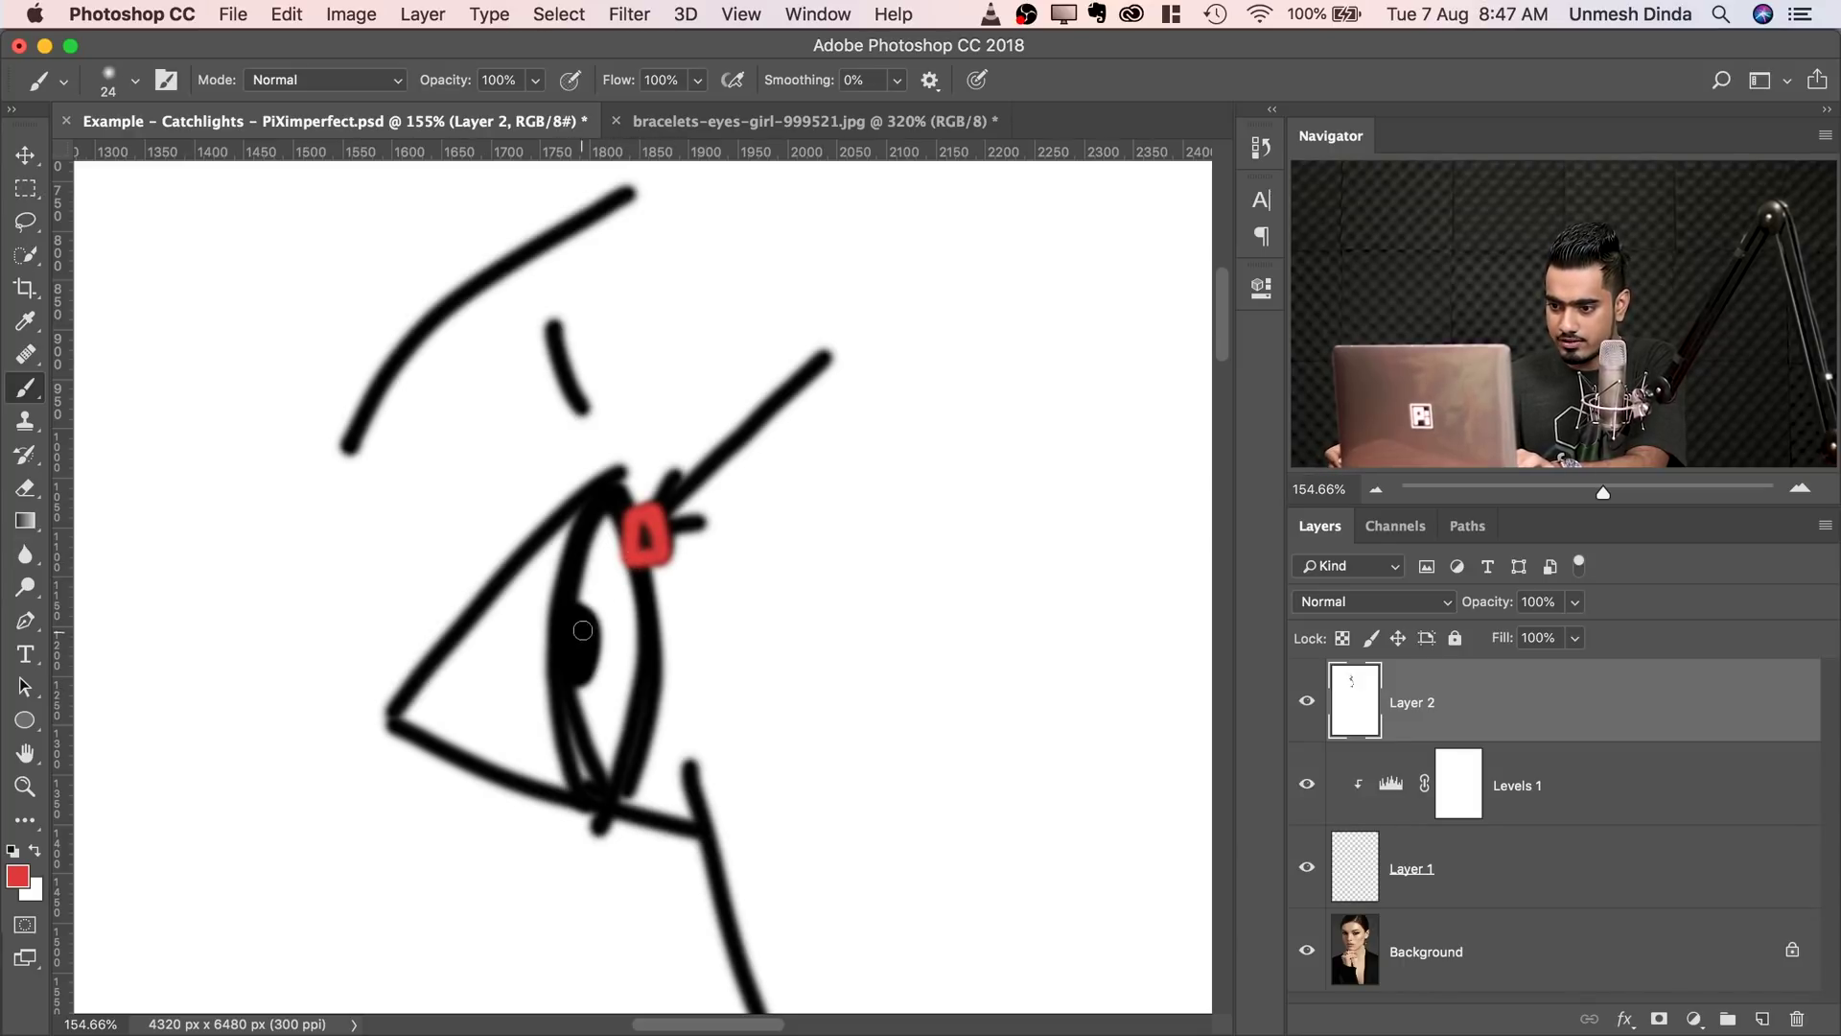
- Draw the light paths in red: through the pupil to the back of the eye, and outward from the lower iris
{"action": "left_click_drag", "start_coordinate": [565, 638], "coordinate": [346, 725]}
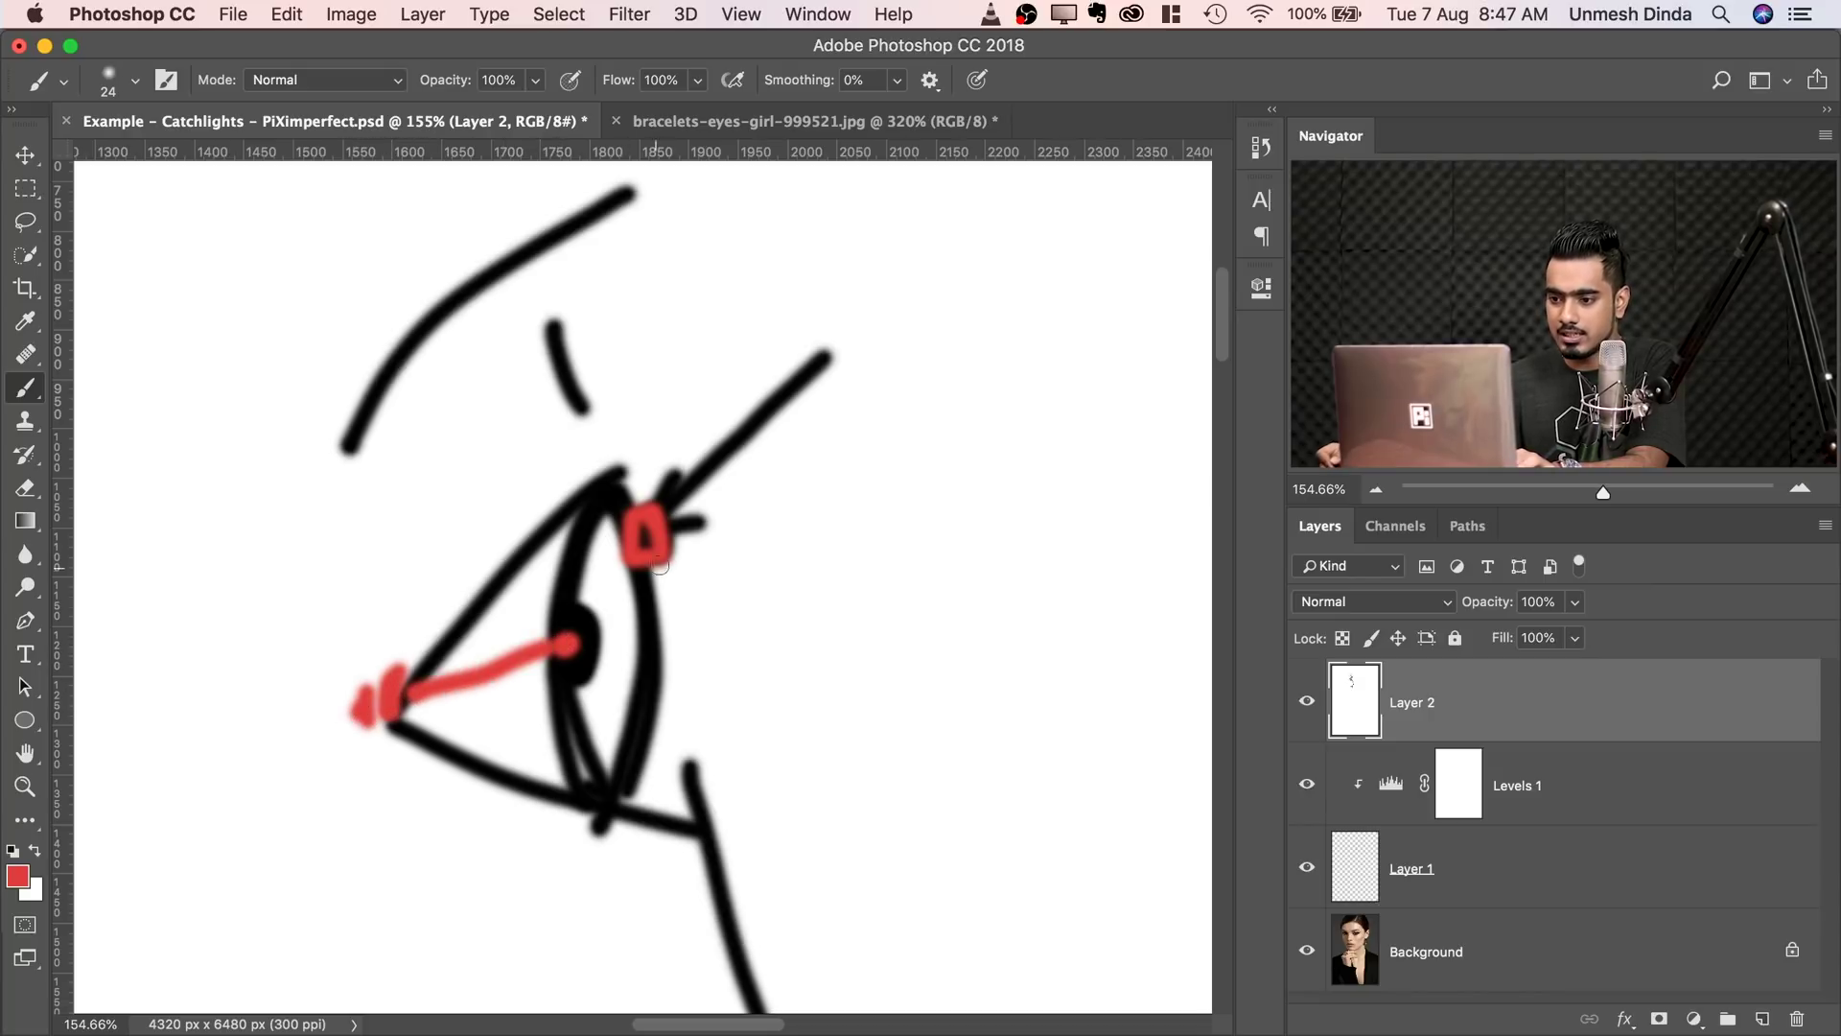
{"action": "left_click_drag", "start_coordinate": [593, 726], "coordinate": [591, 727]}
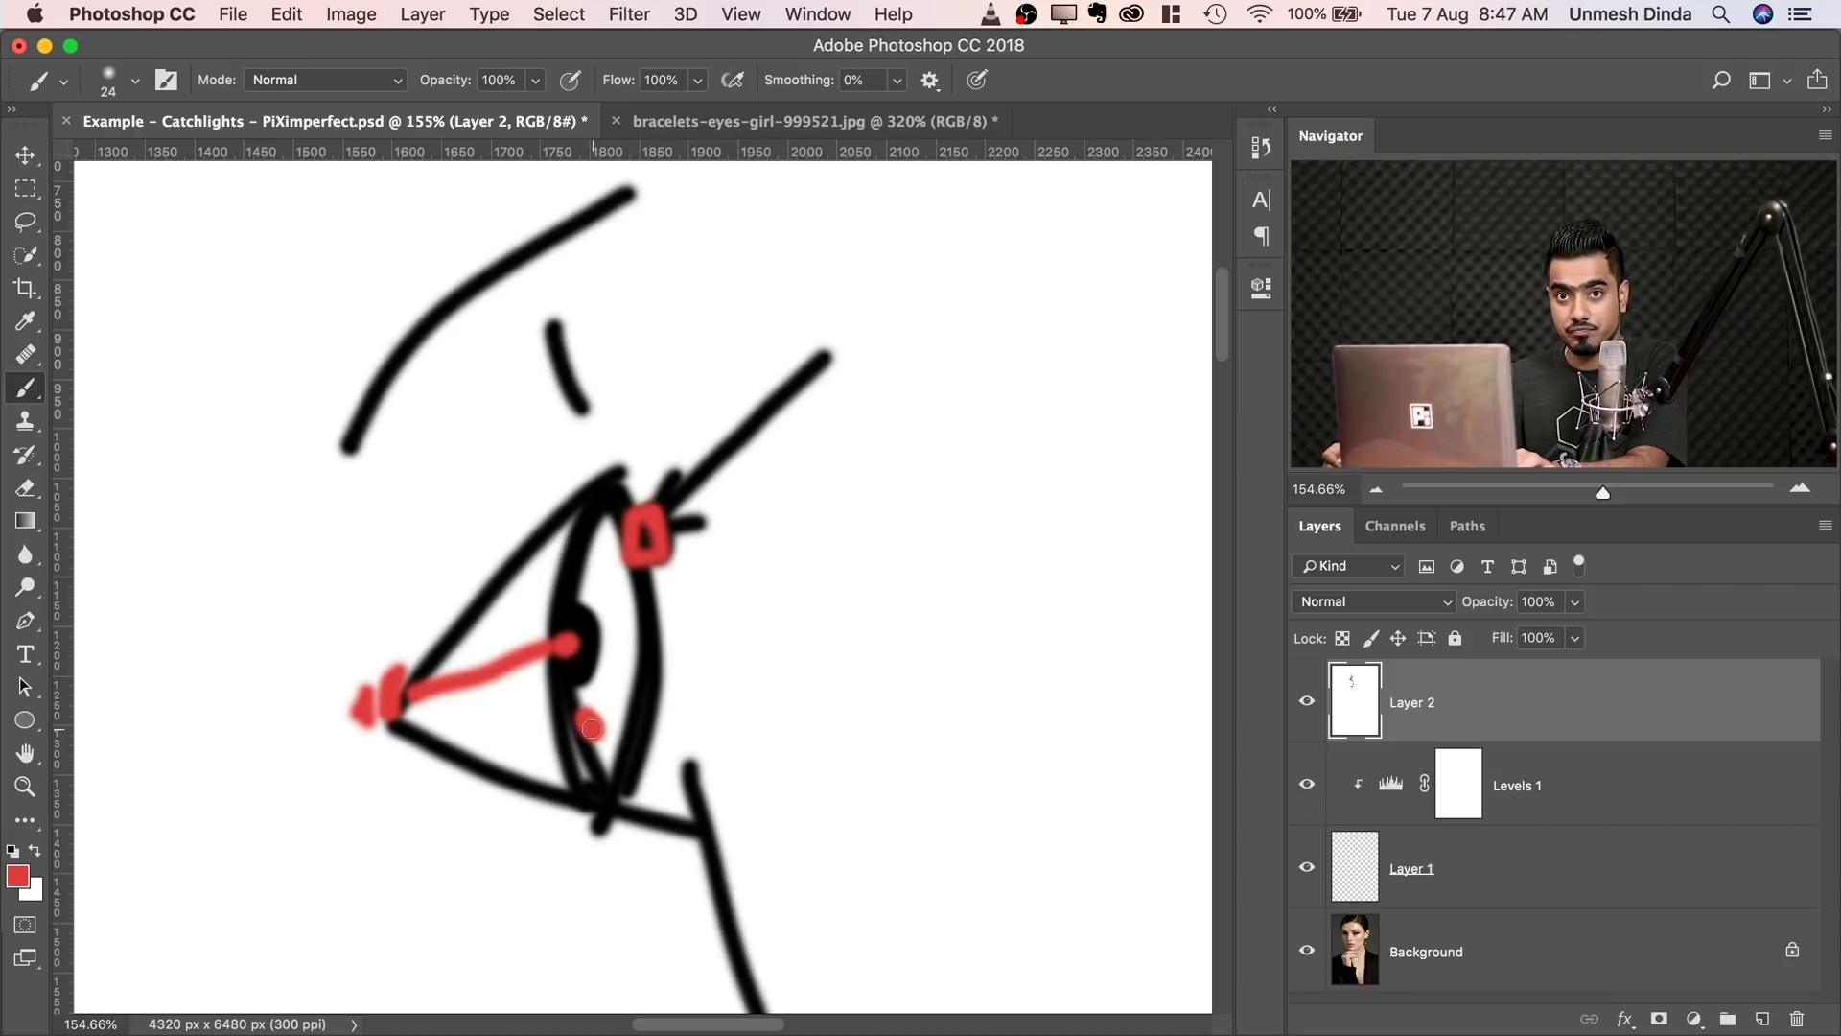
{"action": "mouse_move", "coordinate": [592, 727]}
{"action": "left_mouse_down"}
{"action": "mouse_move", "coordinate": [930, 712]}
{"action": "mouse_move", "coordinate": [894, 696]}
{"action": "mouse_move", "coordinate": [879, 750]}
{"action": "left_mouse_up"}
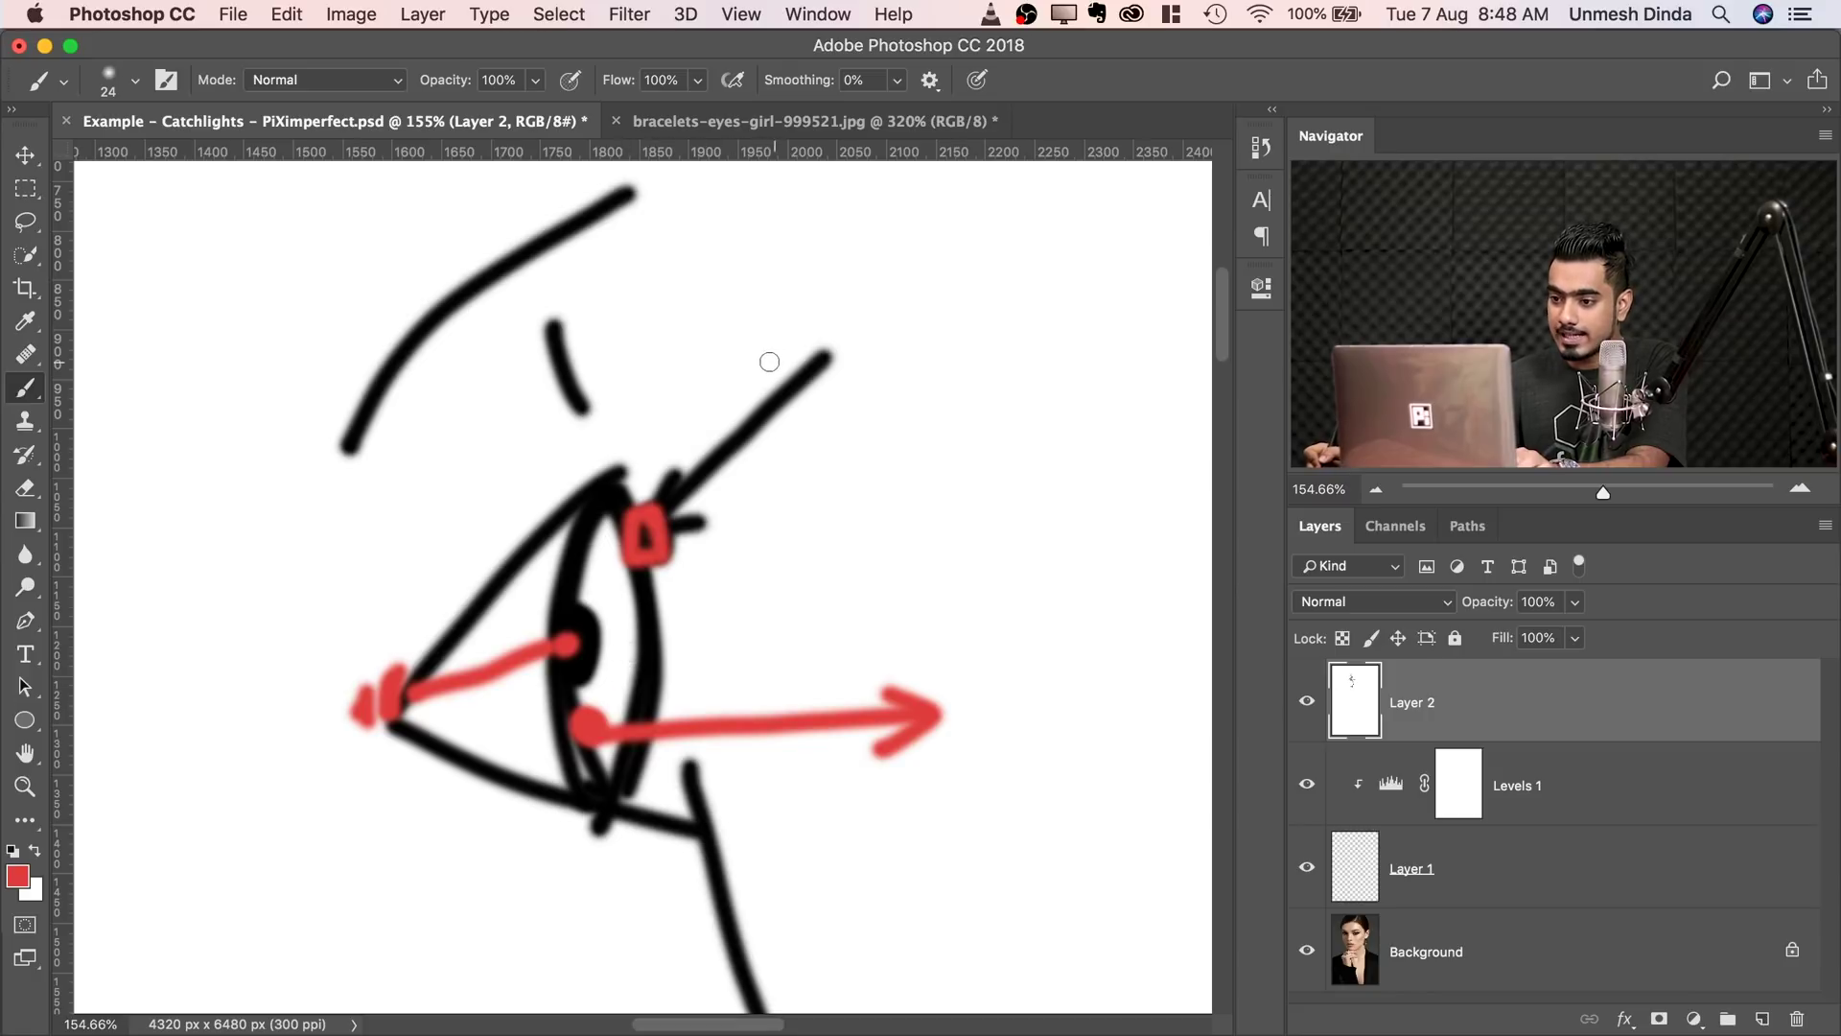
{"action": "mouse_move", "coordinate": [763, 364]}
{"action": "left_mouse_down"}
{"action": "mouse_move", "coordinate": [644, 543]}
{"action": "mouse_move", "coordinate": [681, 535]}
{"action": "mouse_move", "coordinate": [569, 645]}
{"action": "mouse_move", "coordinate": [348, 700]}
{"action": "mouse_move", "coordinate": [554, 666]}
{"action": "mouse_move", "coordinate": [590, 706]}
{"action": "left_mouse_up"}
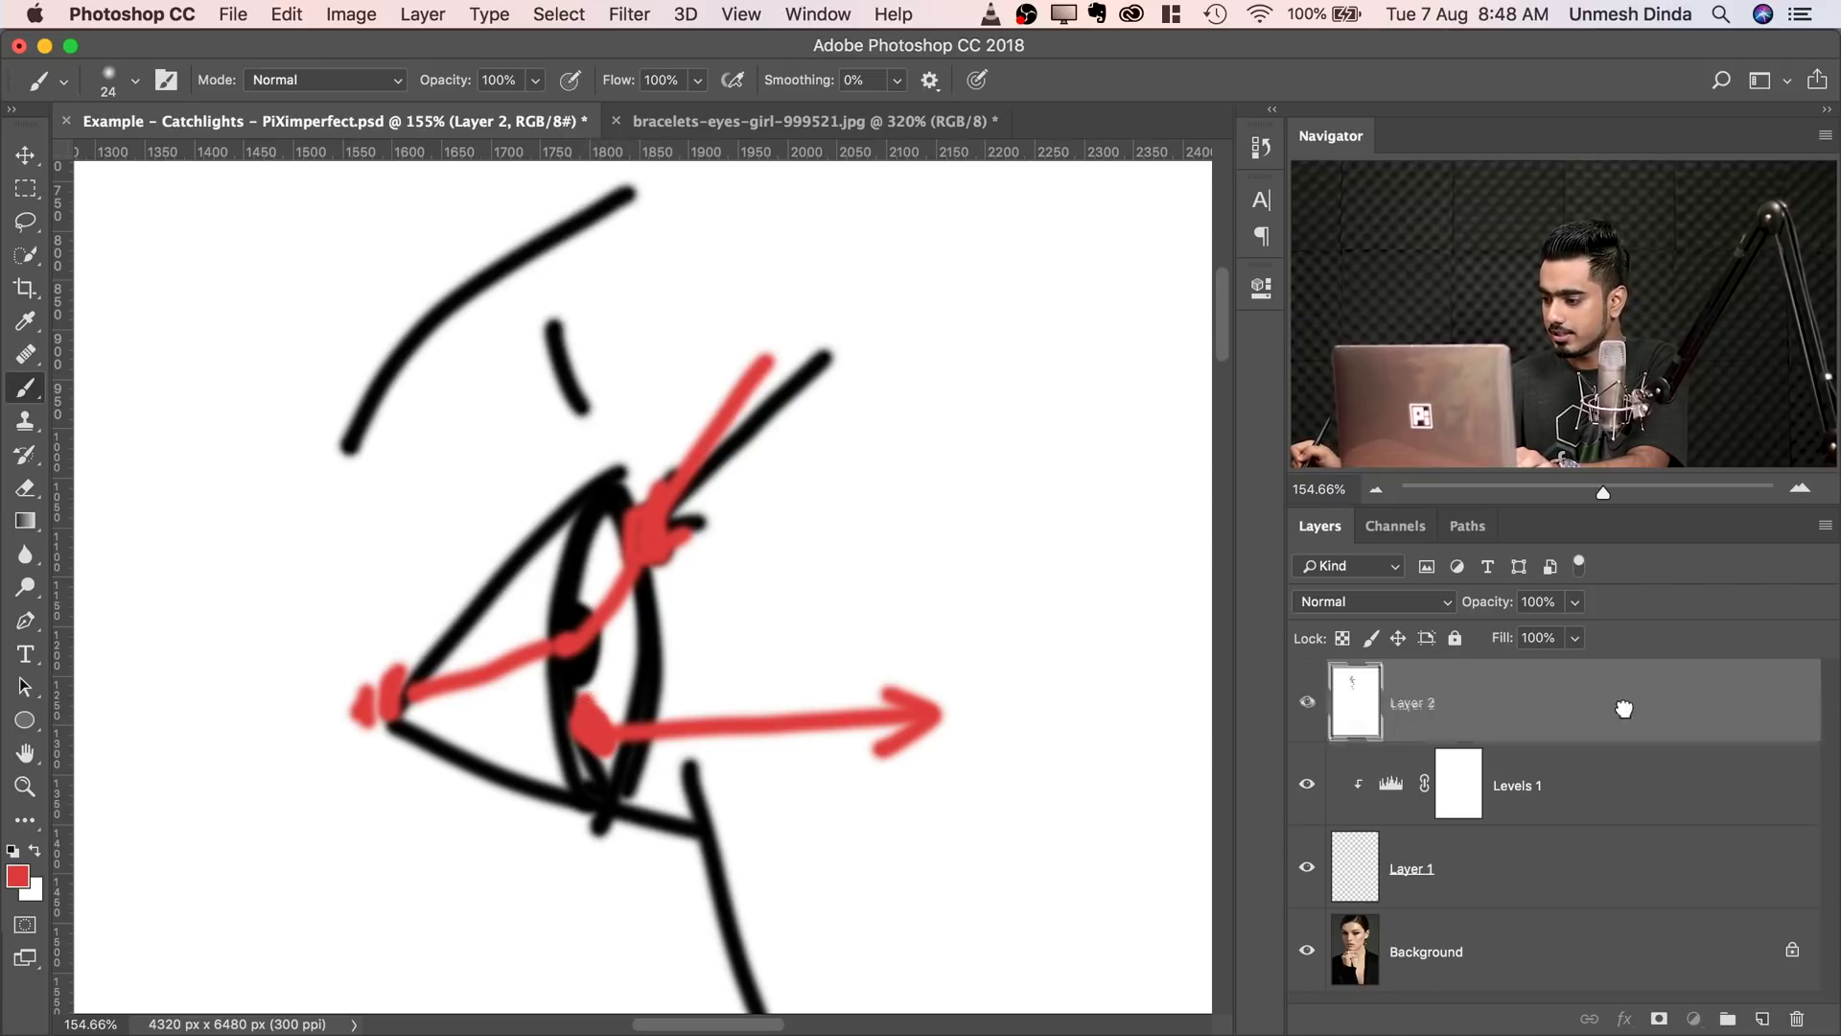
- Delete the layer that holds the eye diagram
{"action": "left_click_drag", "start_coordinate": [1561, 707], "coordinate": [1797, 1019]}
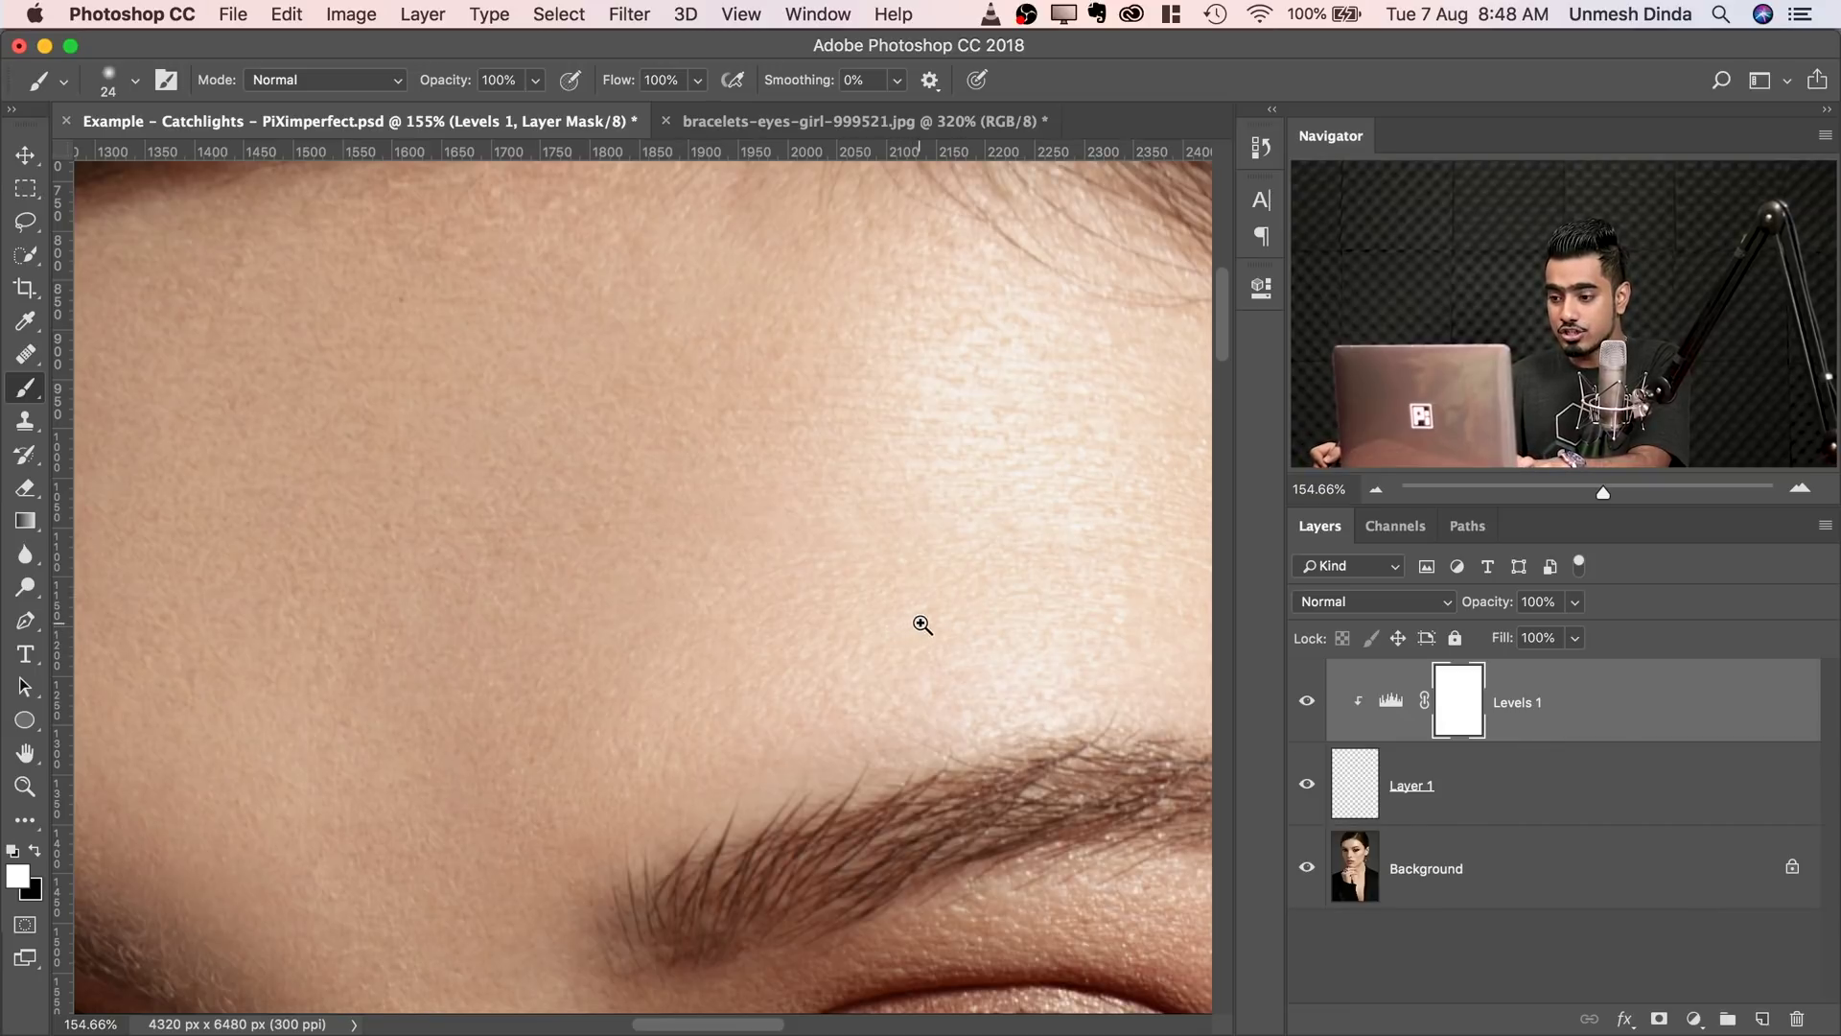
{"action": "scroll", "coordinate": [921, 625], "scroll_direction": "down", "scroll_amount": 5}
{"action": "scroll", "coordinate": [937, 669], "scroll_direction": "up", "scroll_amount": 10}
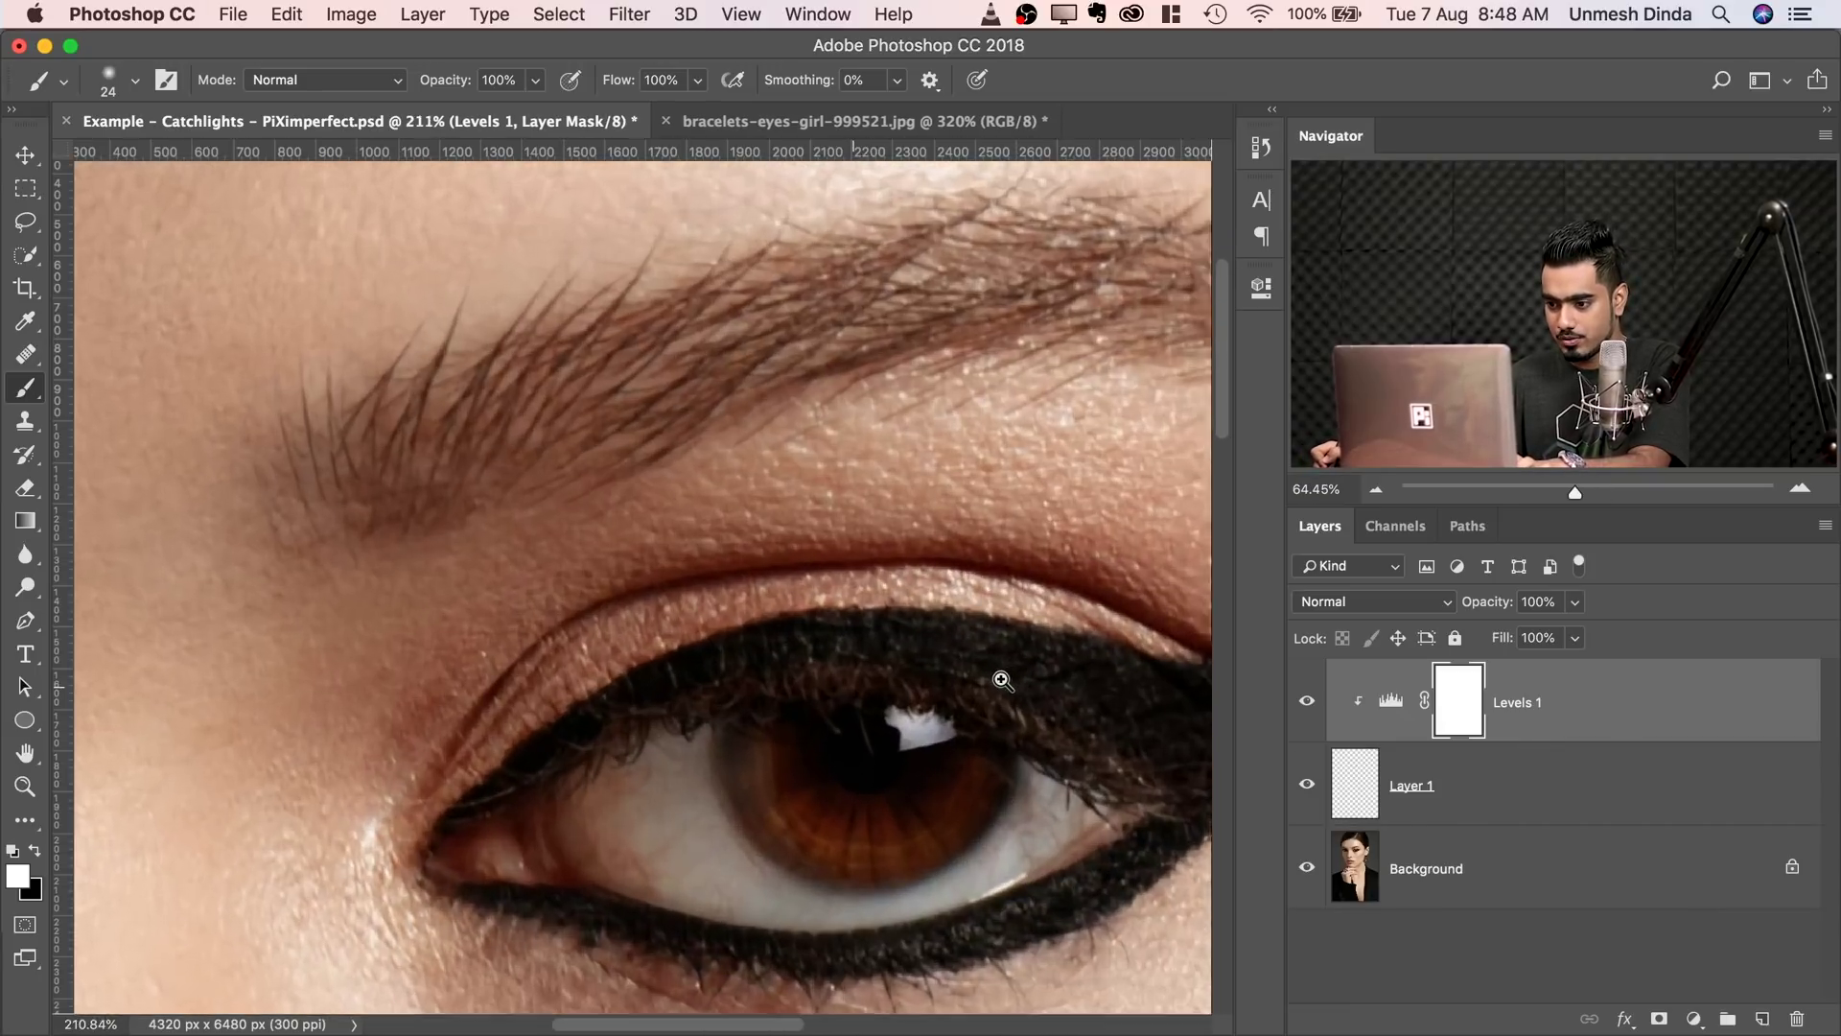
{"action": "scroll", "coordinate": [882, 721], "scroll_direction": "up", "scroll_amount": 3}
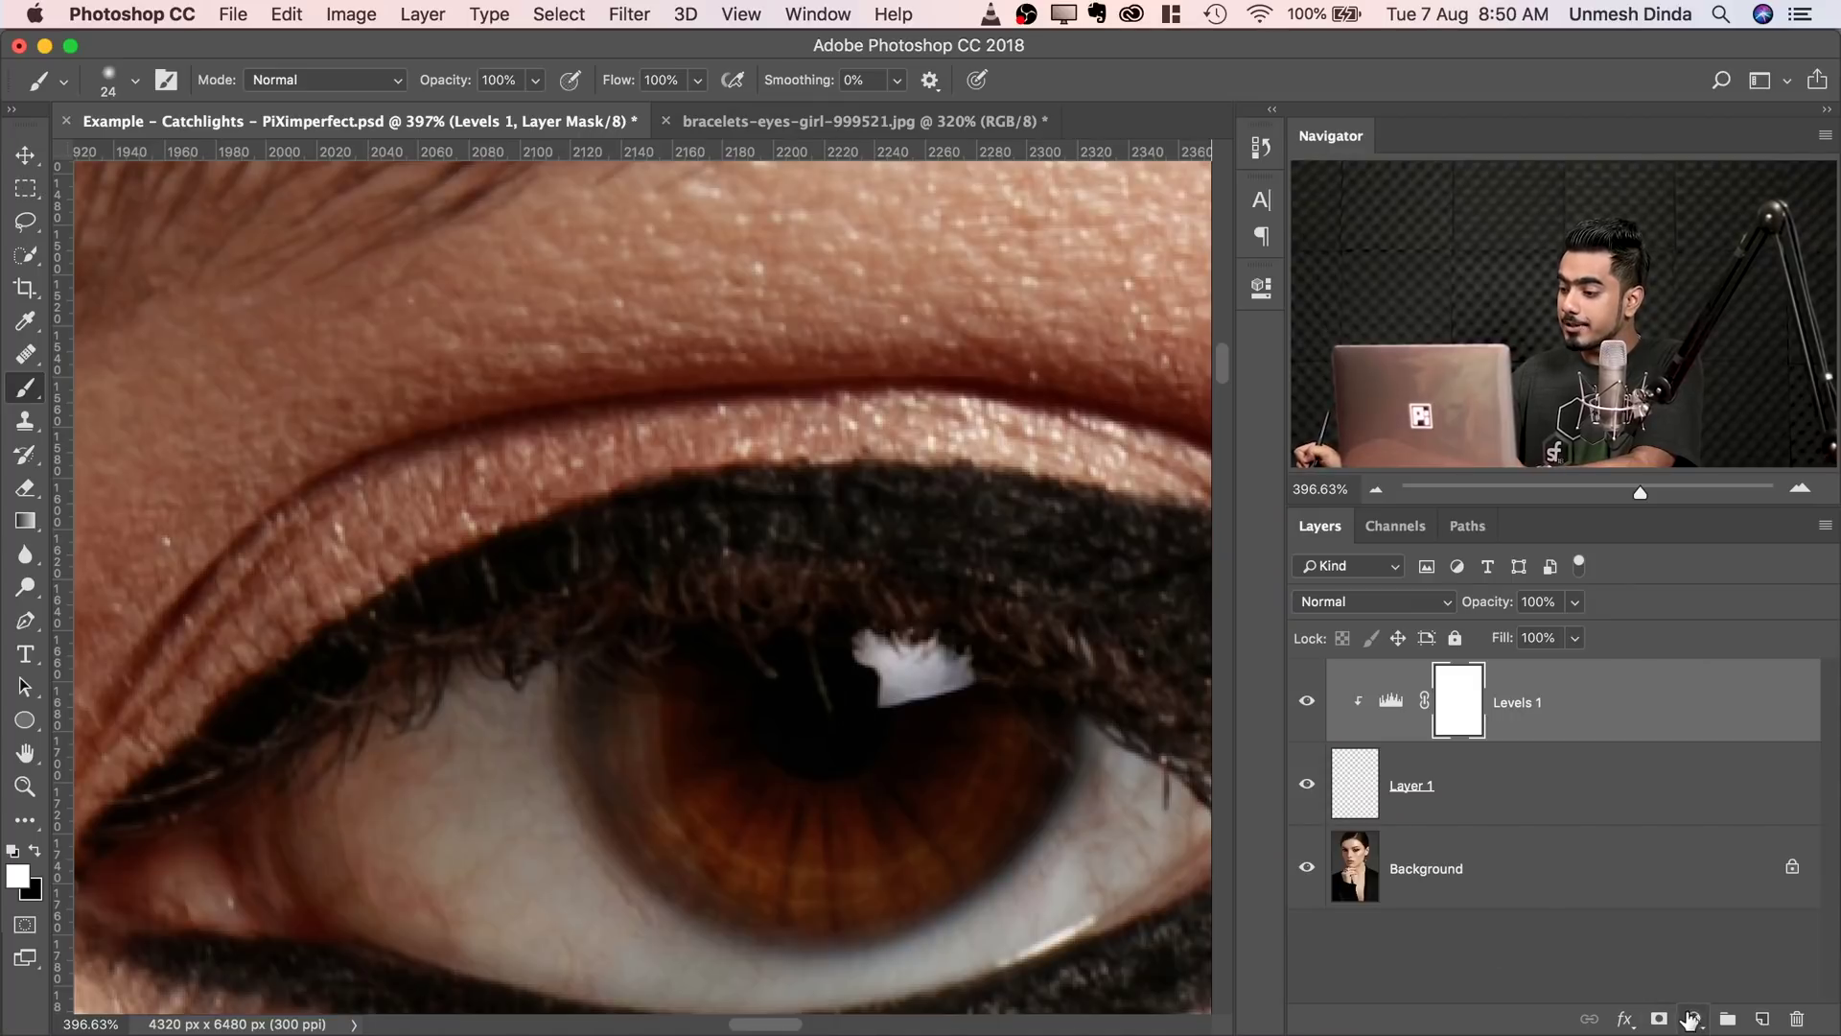
- Add a Curves adjustment on top, raise the RGB curve strongly to brighten the eye, and invert its mask to black
{"action": "left_click", "coordinate": [1693, 1019]}
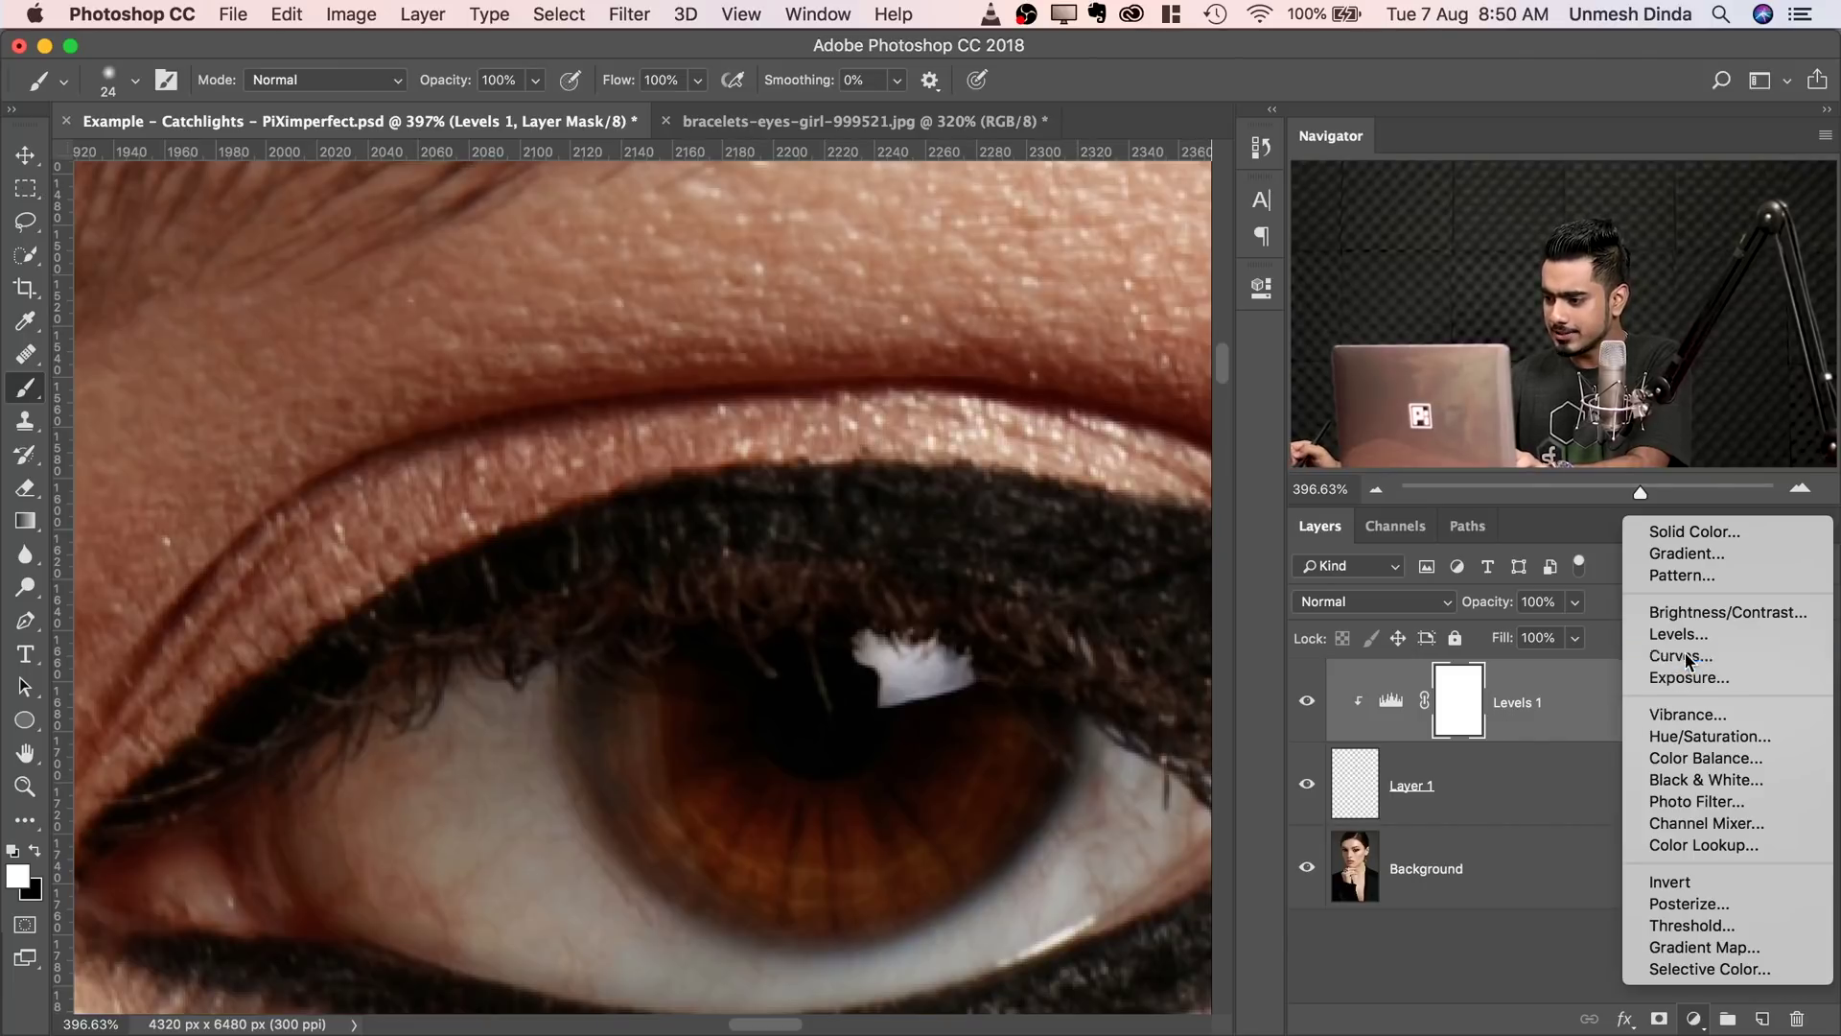
{"action": "left_click", "coordinate": [1680, 656]}
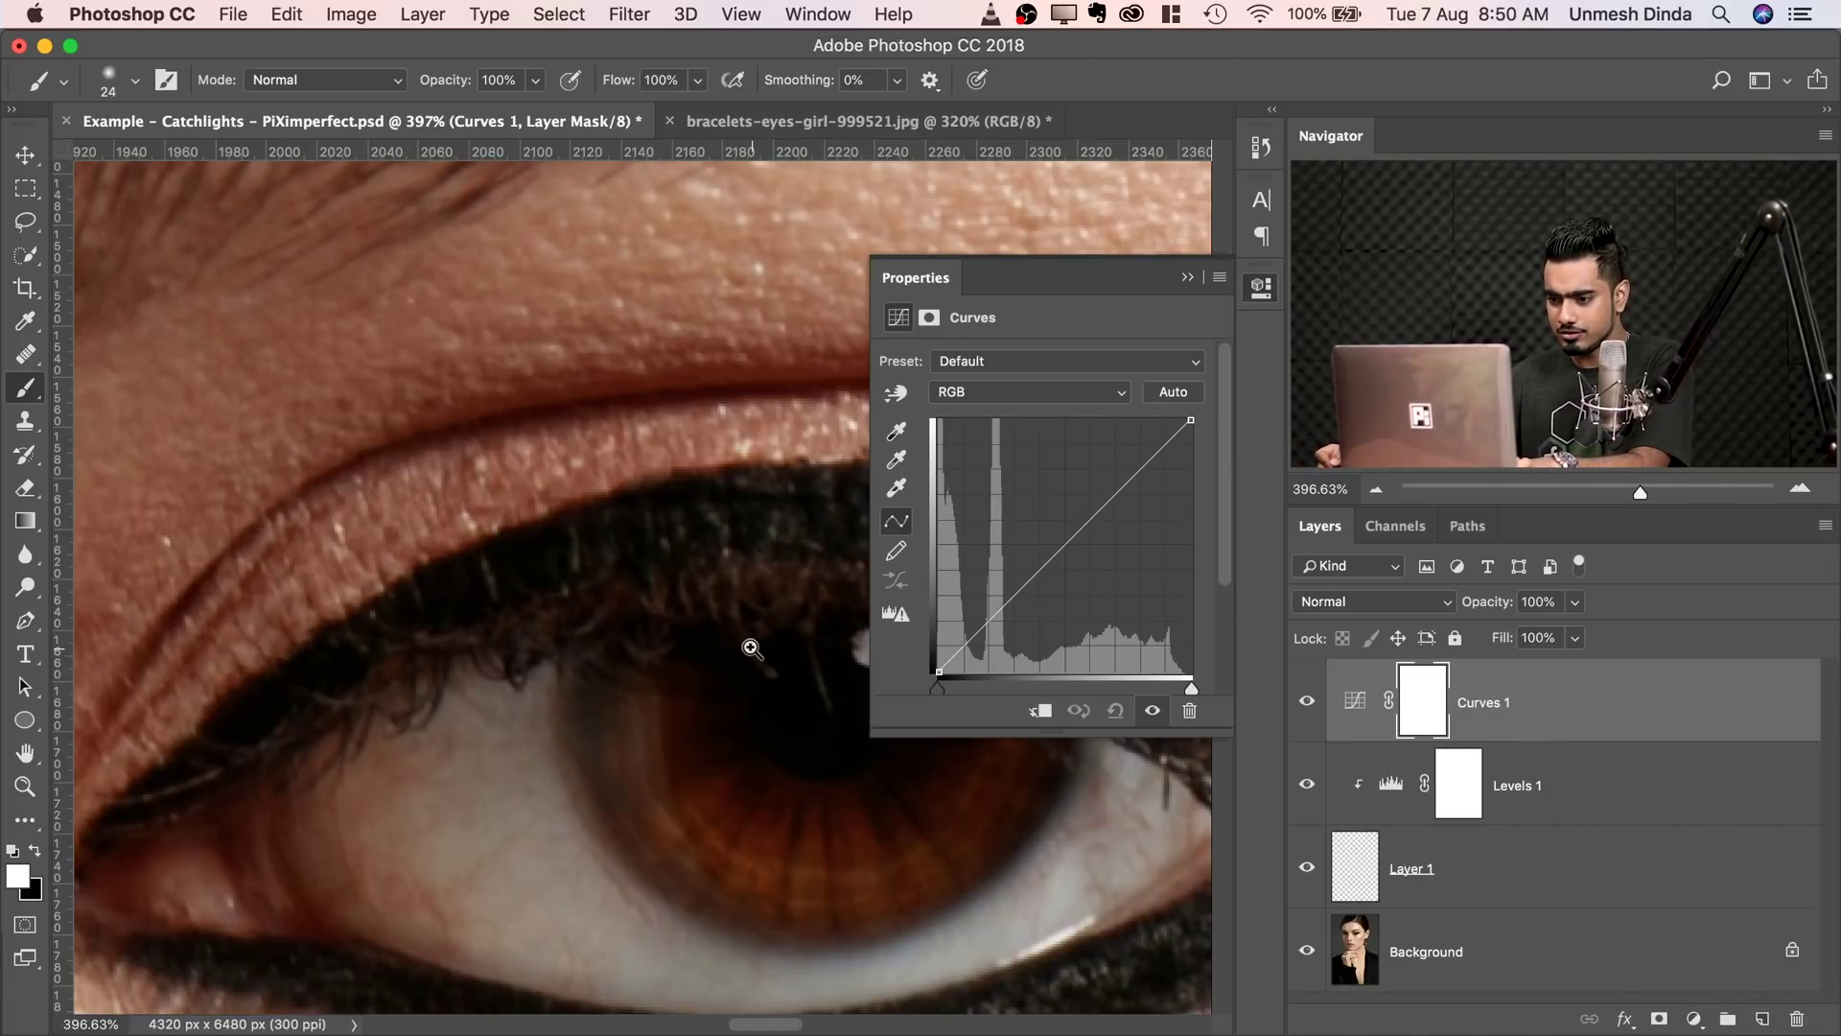
{"action": "left_click_drag", "start_coordinate": [751, 648], "coordinate": [624, 514]}
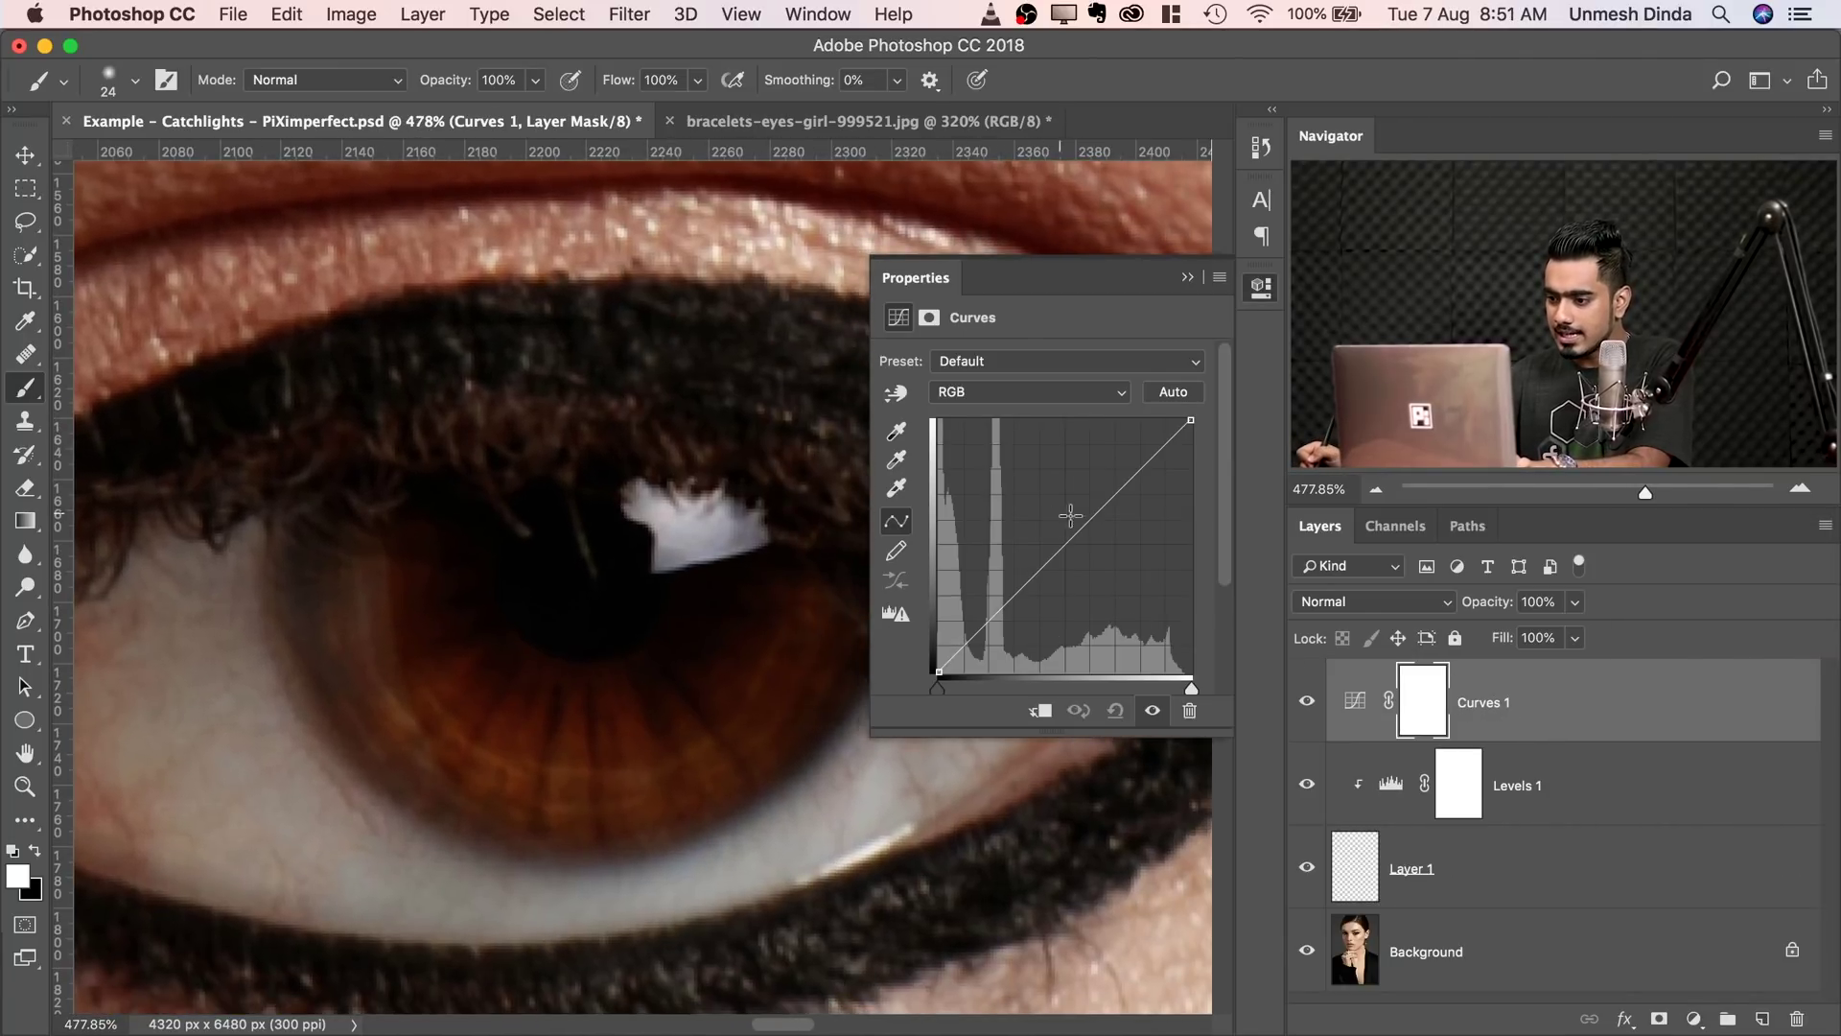
{"action": "left_click_drag", "start_coordinate": [1070, 535], "coordinate": [1024, 482]}
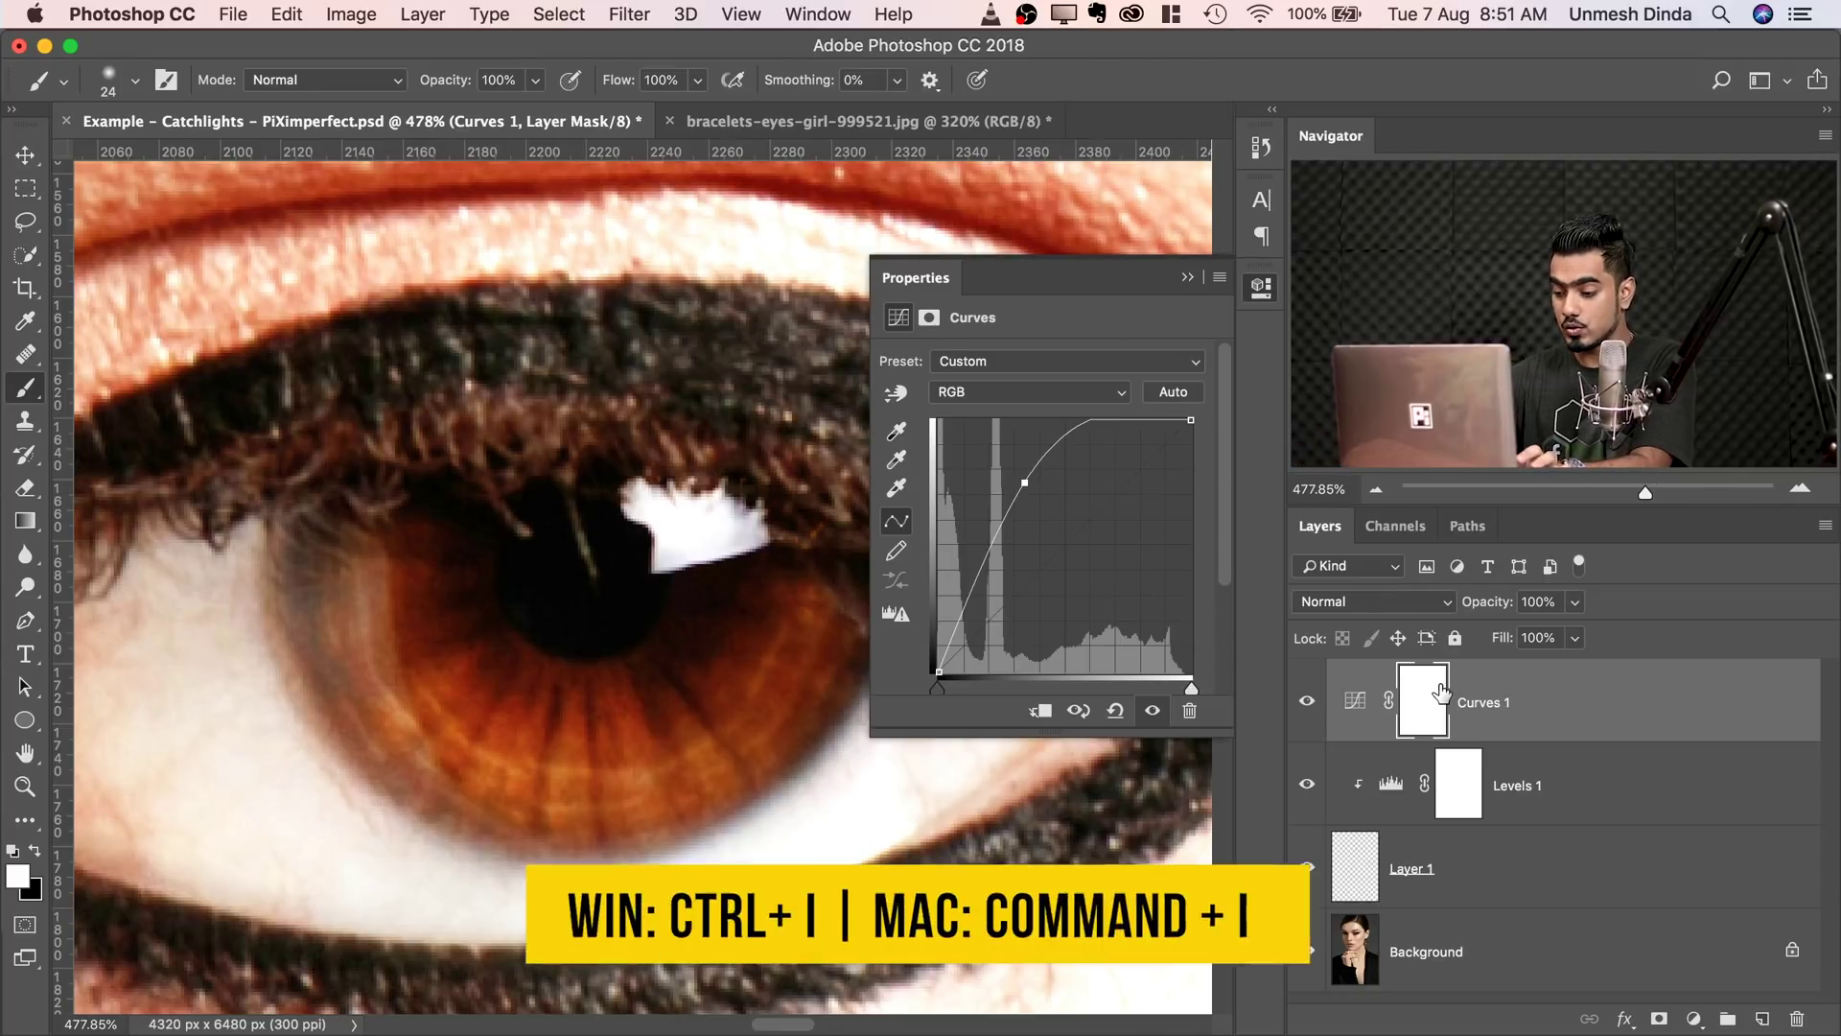
{"action": "key", "text": "super+i"}
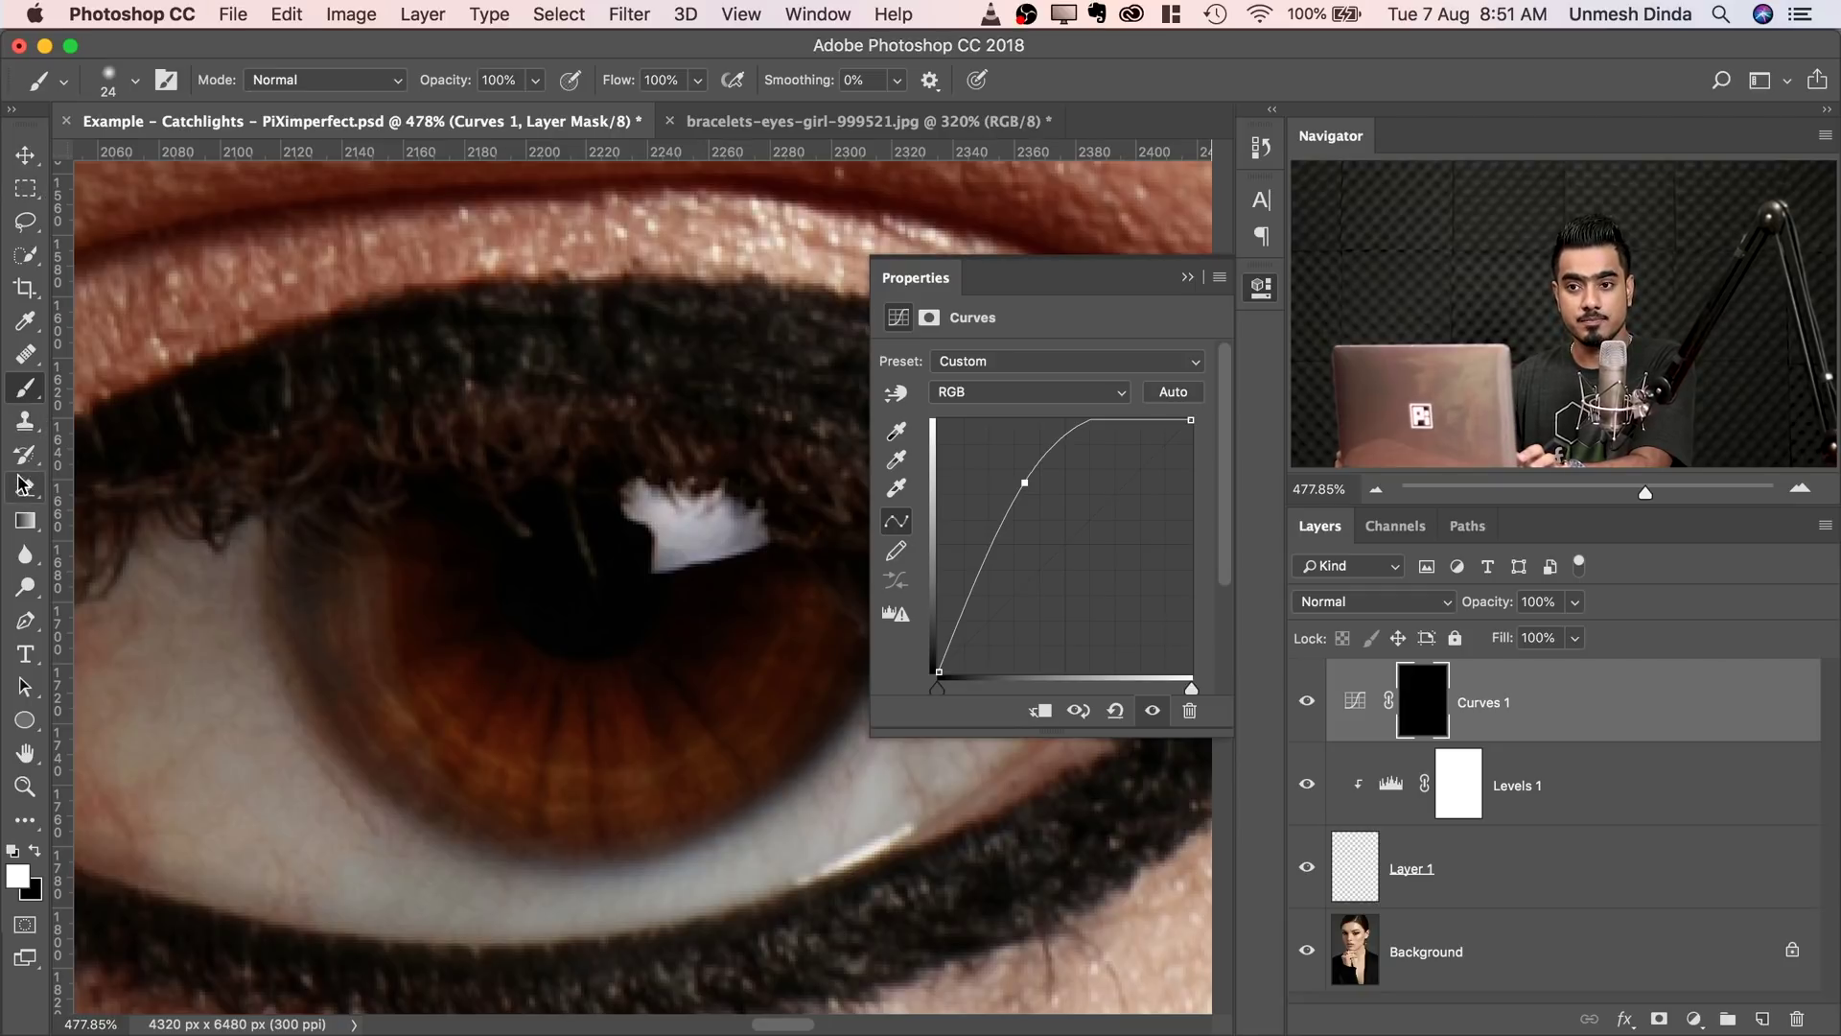
- Choose the Soft Round Pressure Opacity and Flow brush and set its size to 6 px
{"action": "left_click", "coordinate": [137, 88]}
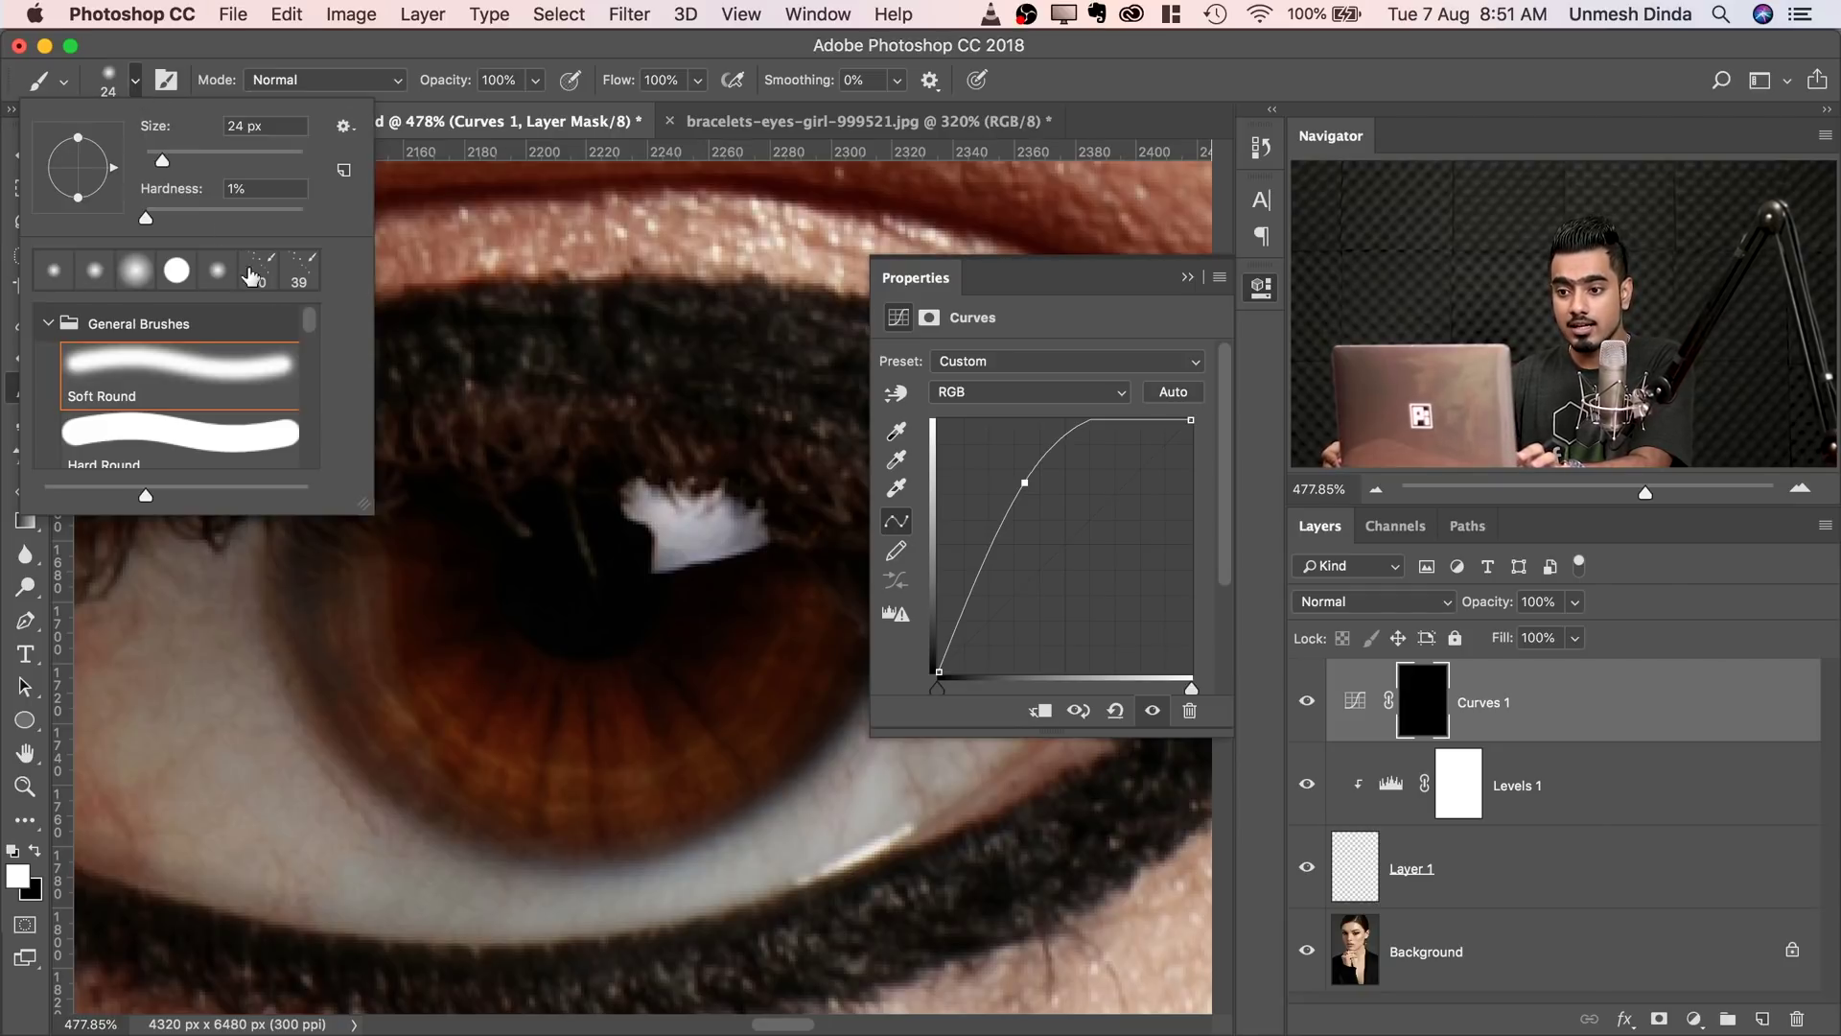
{"action": "mouse_move", "coordinate": [316, 321]}
{"action": "left_mouse_down"}
{"action": "mouse_move", "coordinate": [312, 356]}
{"action": "mouse_move", "coordinate": [307, 342]}
{"action": "left_mouse_up"}
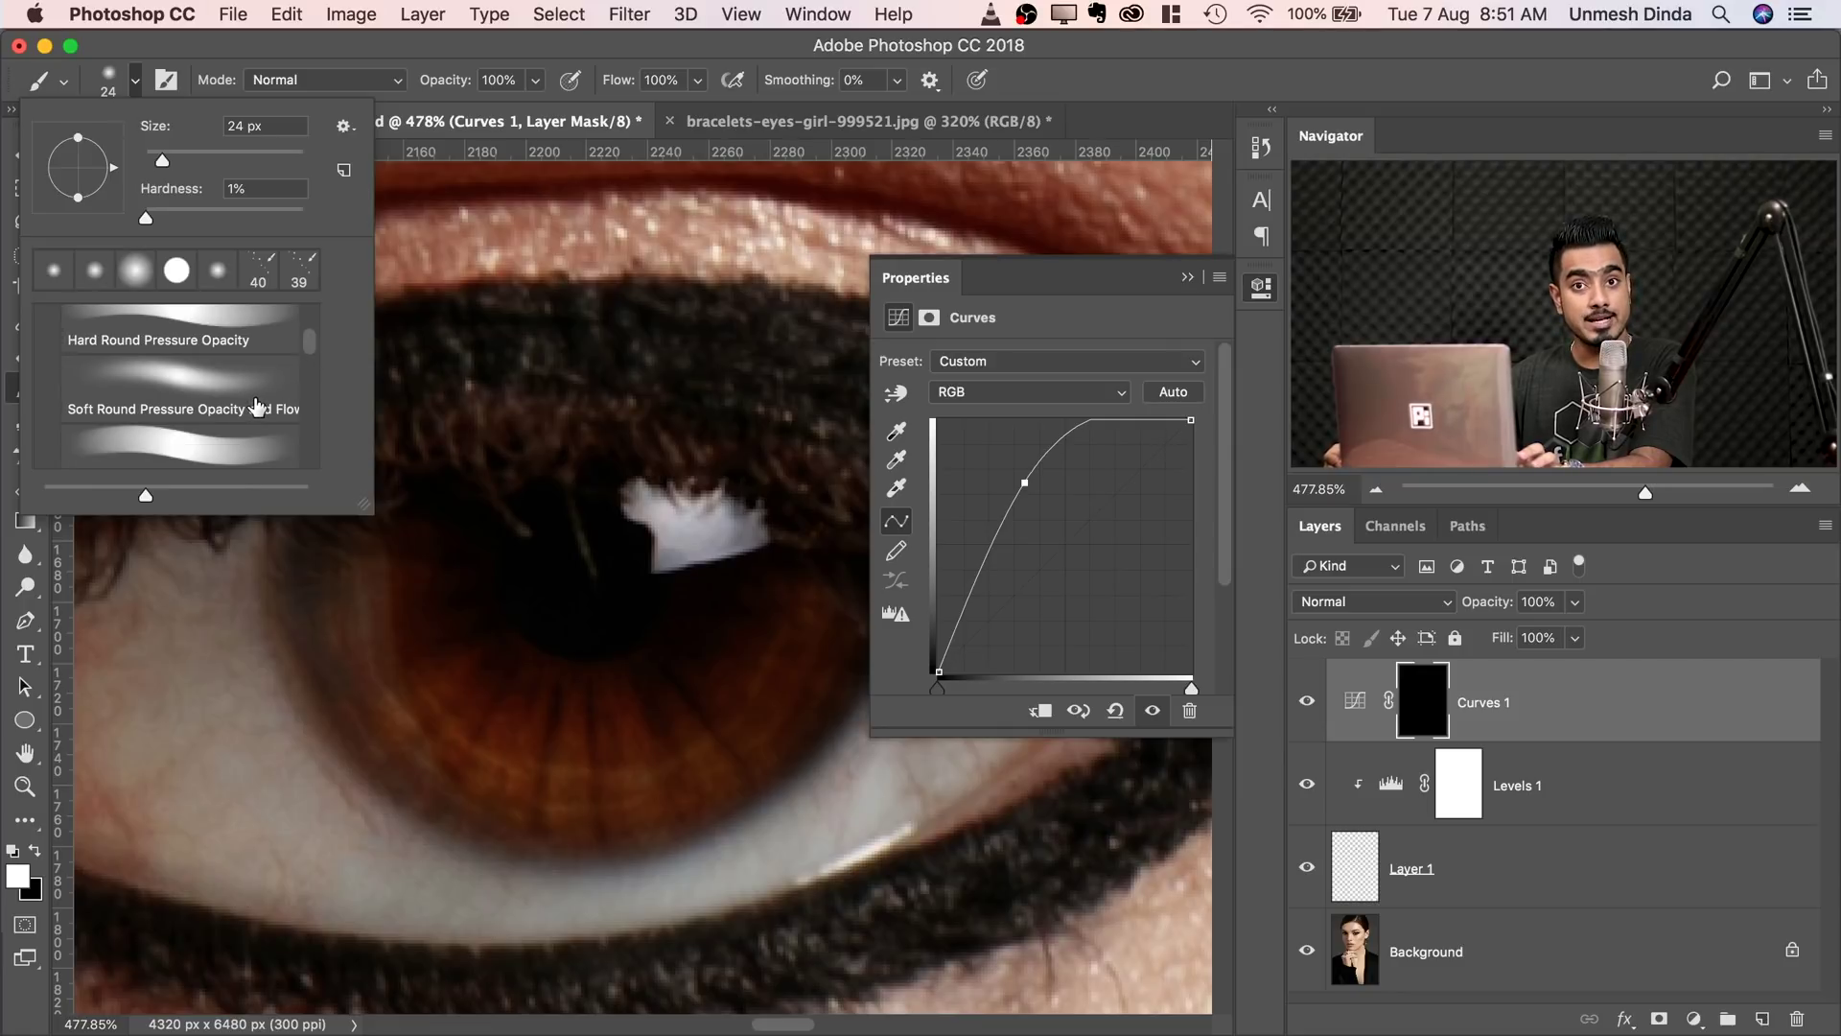
{"action": "left_click_drag", "start_coordinate": [309, 343], "coordinate": [312, 319]}
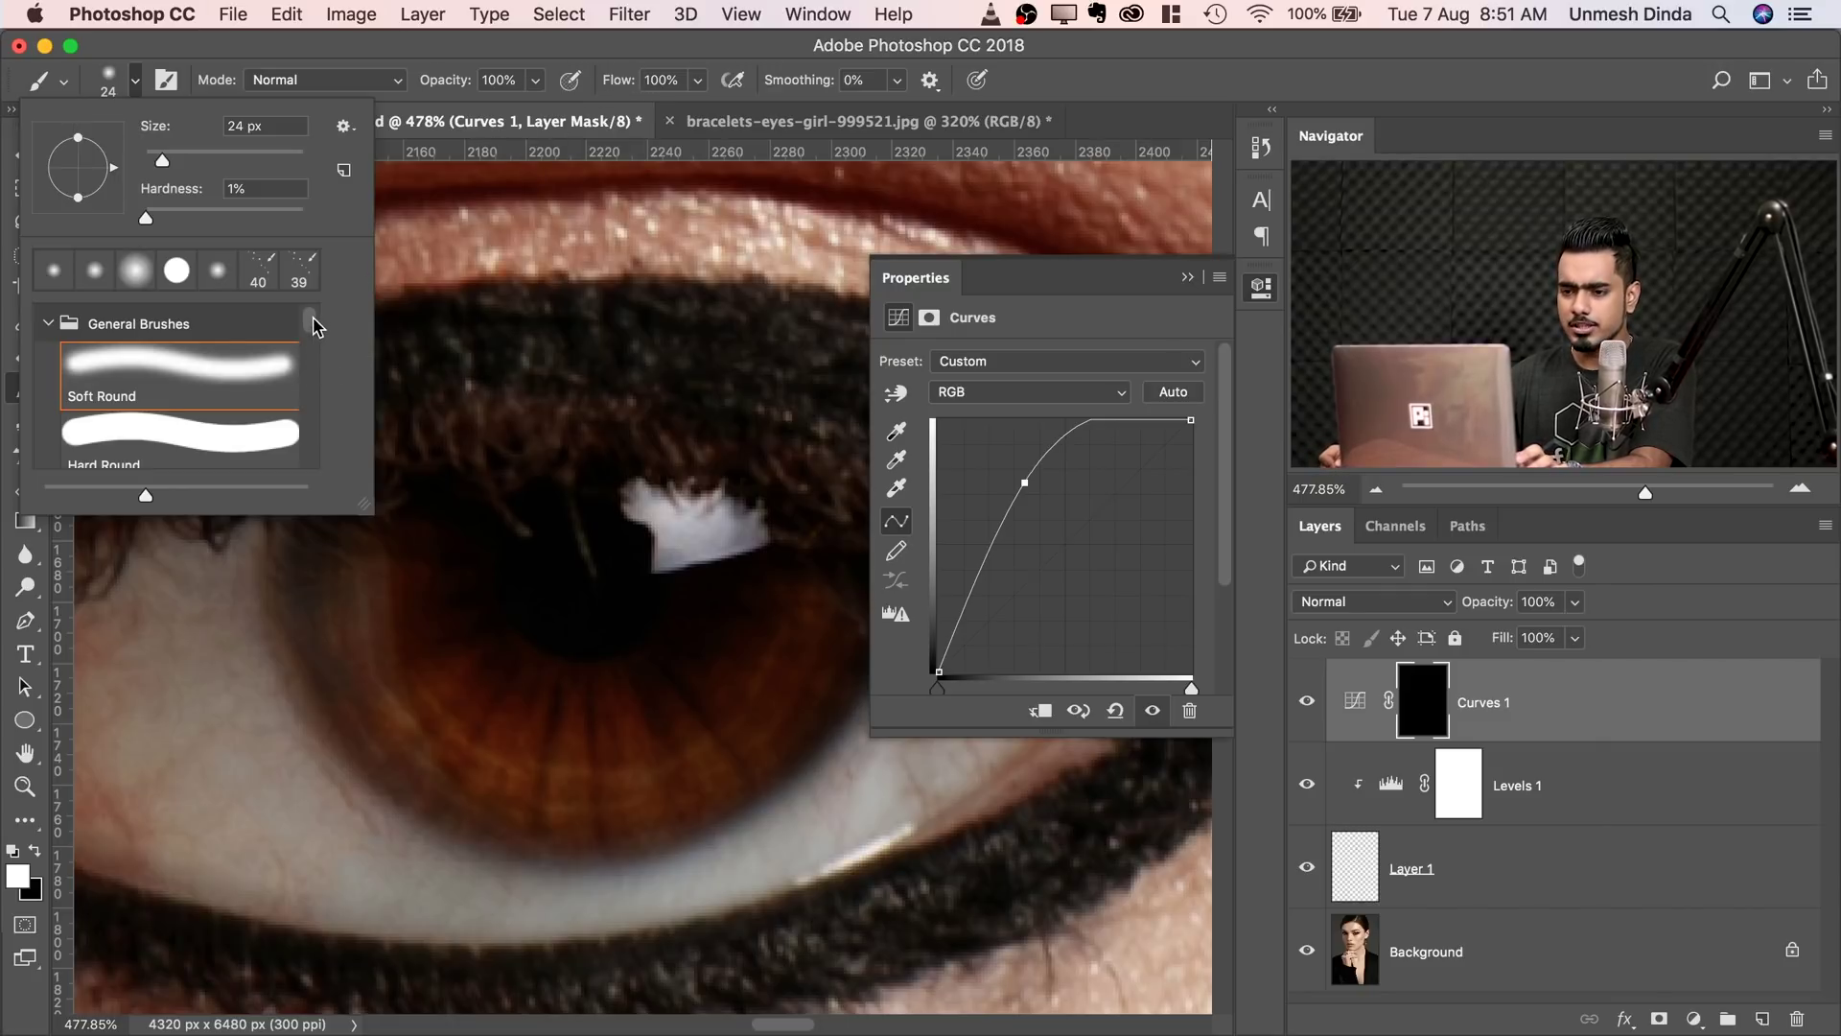
{"action": "left_click_drag", "start_coordinate": [313, 320], "coordinate": [307, 380]}
{"action": "left_click", "coordinate": [240, 391]}
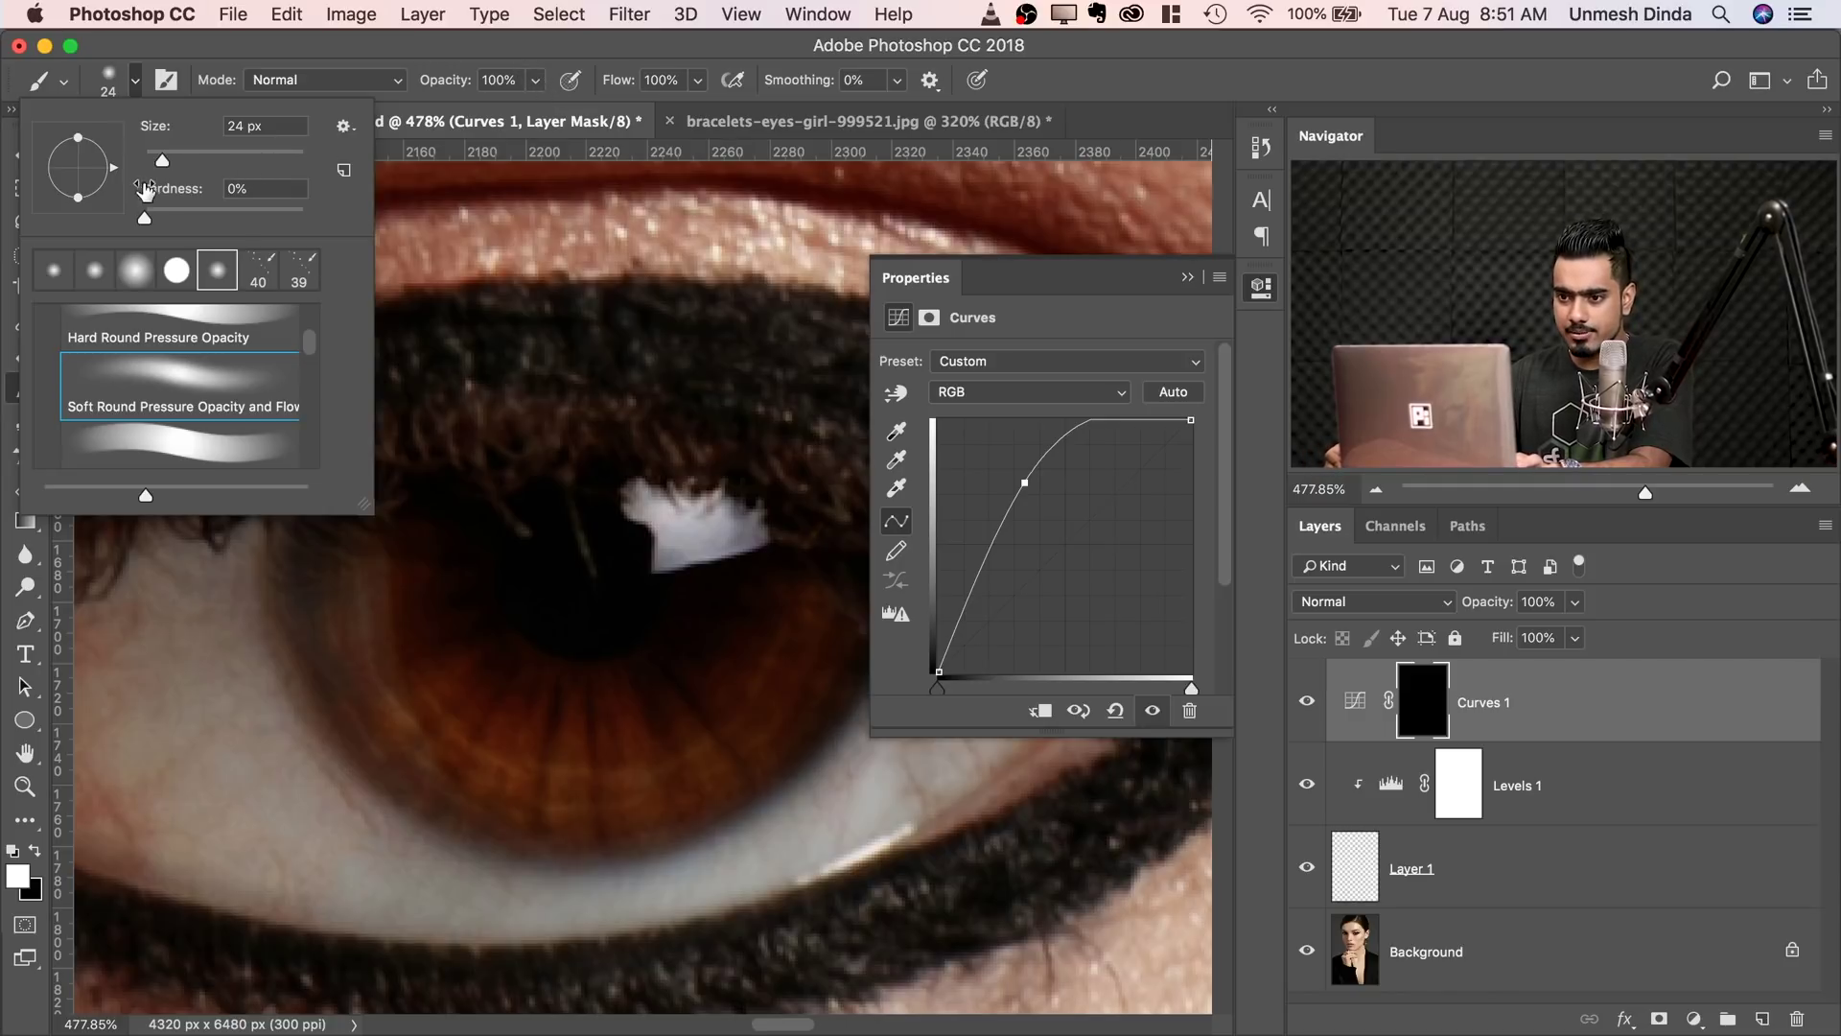
{"action": "left_click_drag", "start_coordinate": [163, 160], "coordinate": [152, 160]}
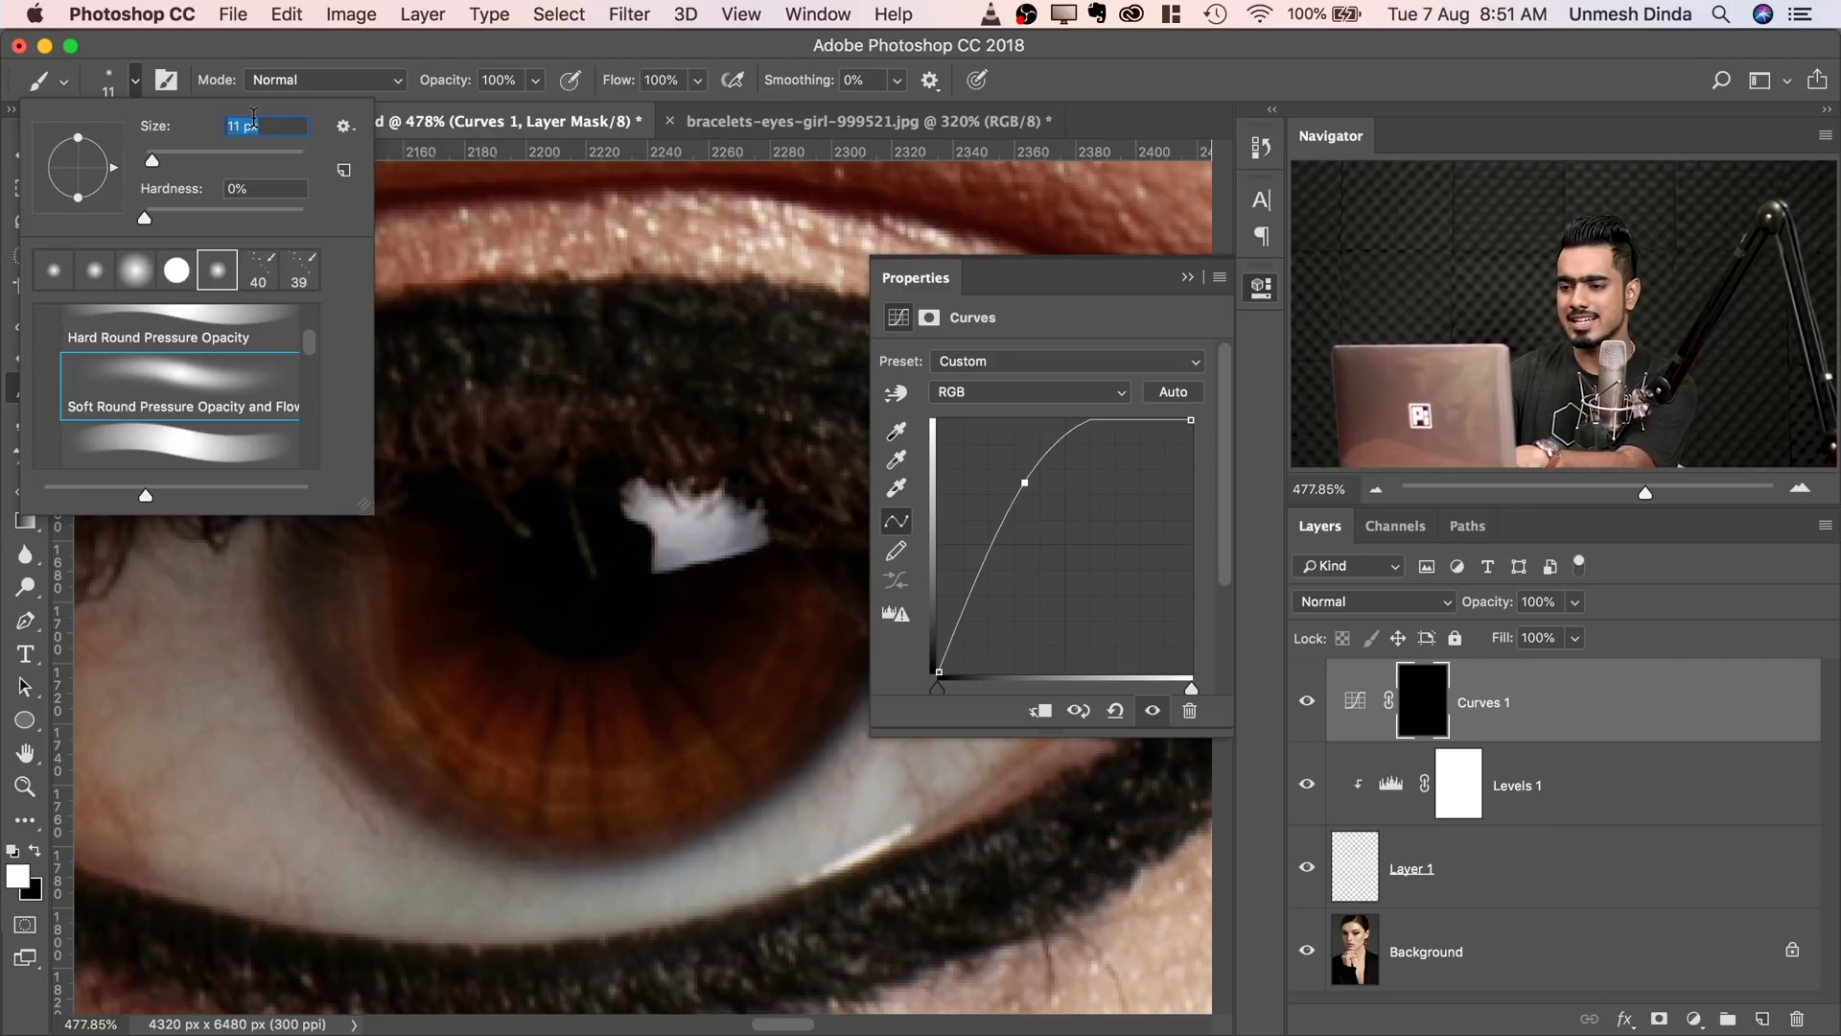
{"action": "type", "text": "6"}
{"action": "key", "text": "Return"}
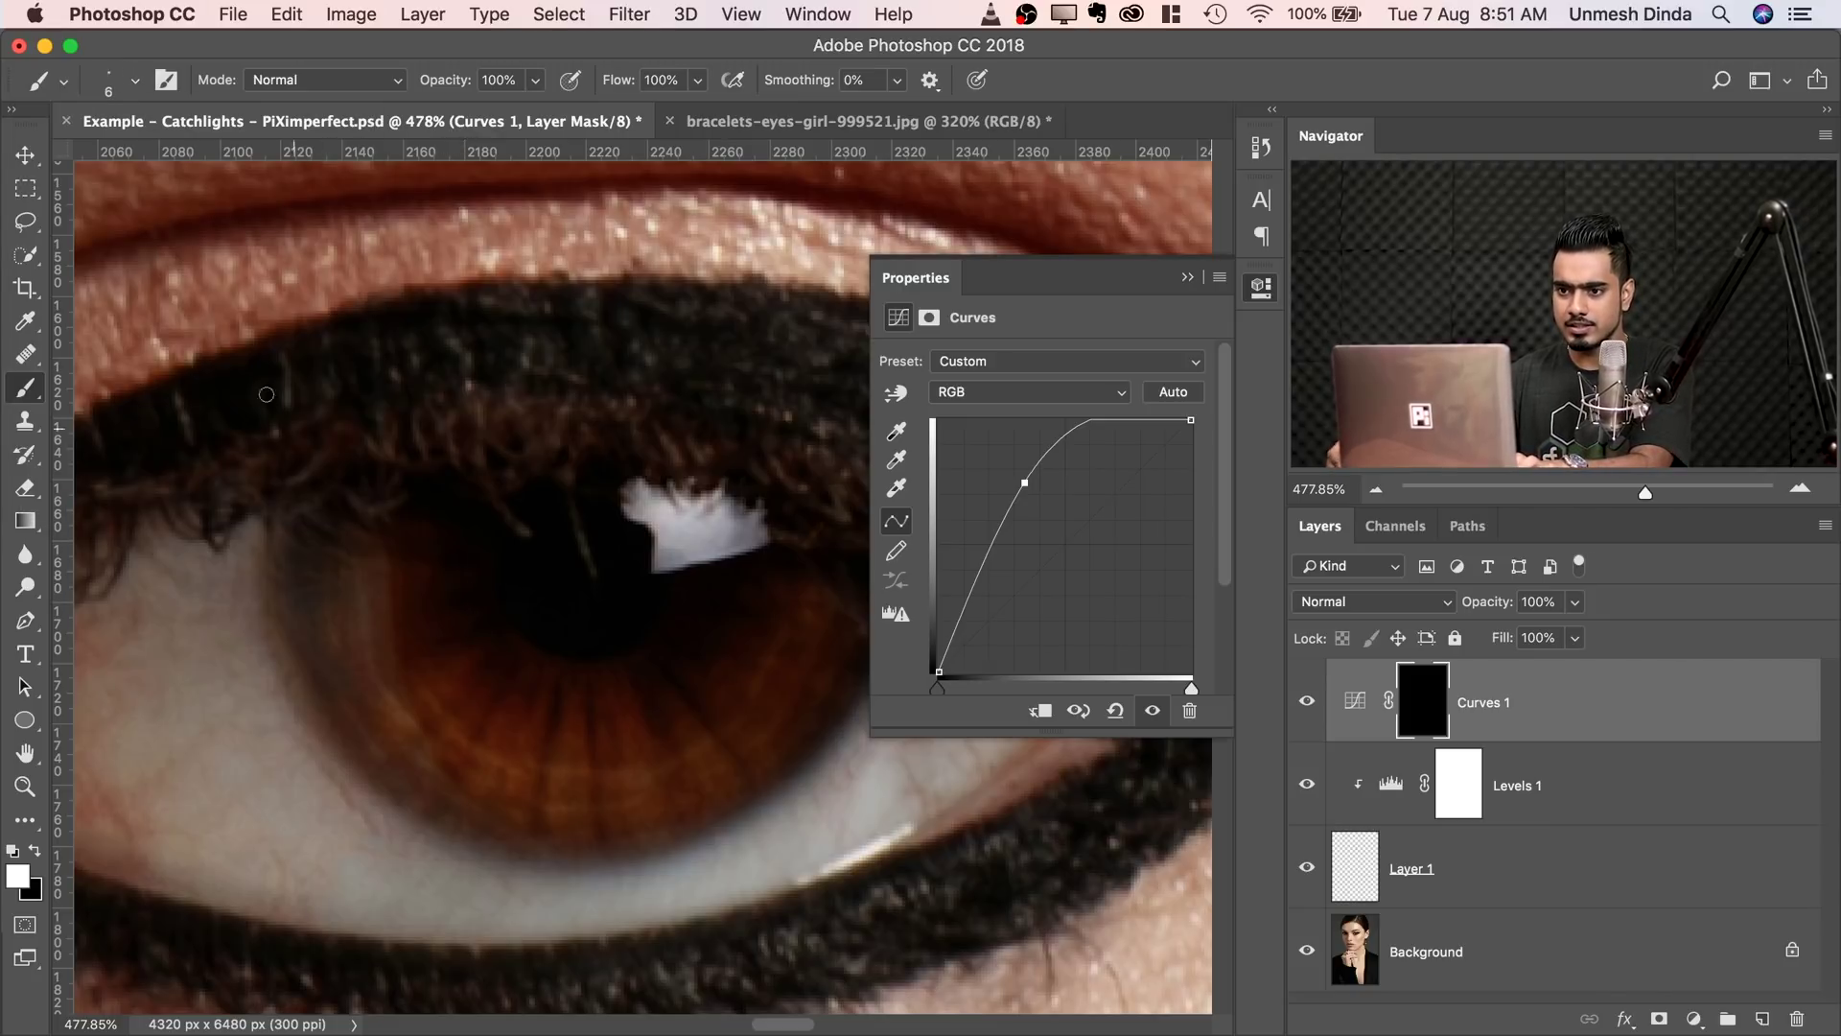
{"action": "left_click", "coordinate": [135, 82]}
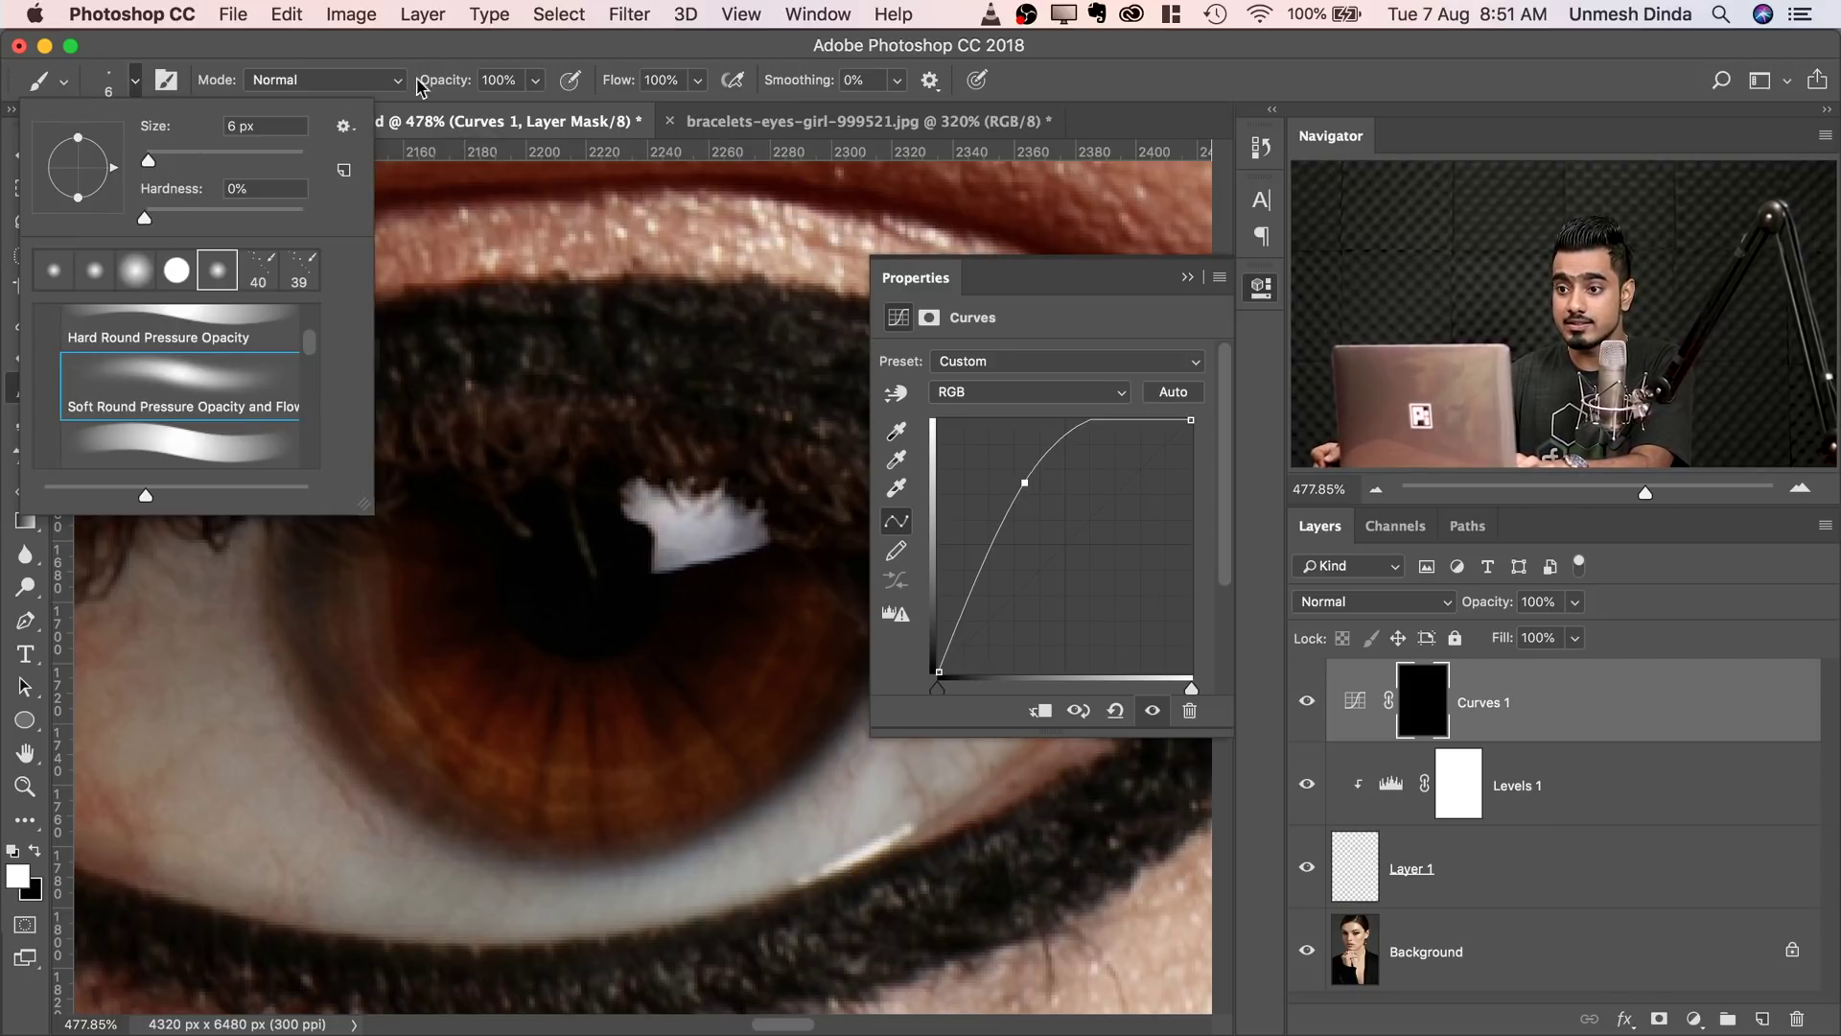
{"action": "left_click", "coordinate": [464, 65]}
- Set the brush flow to 12%
{"action": "scroll", "coordinate": [605, 563], "scroll_direction": "up", "scroll_amount": 4}
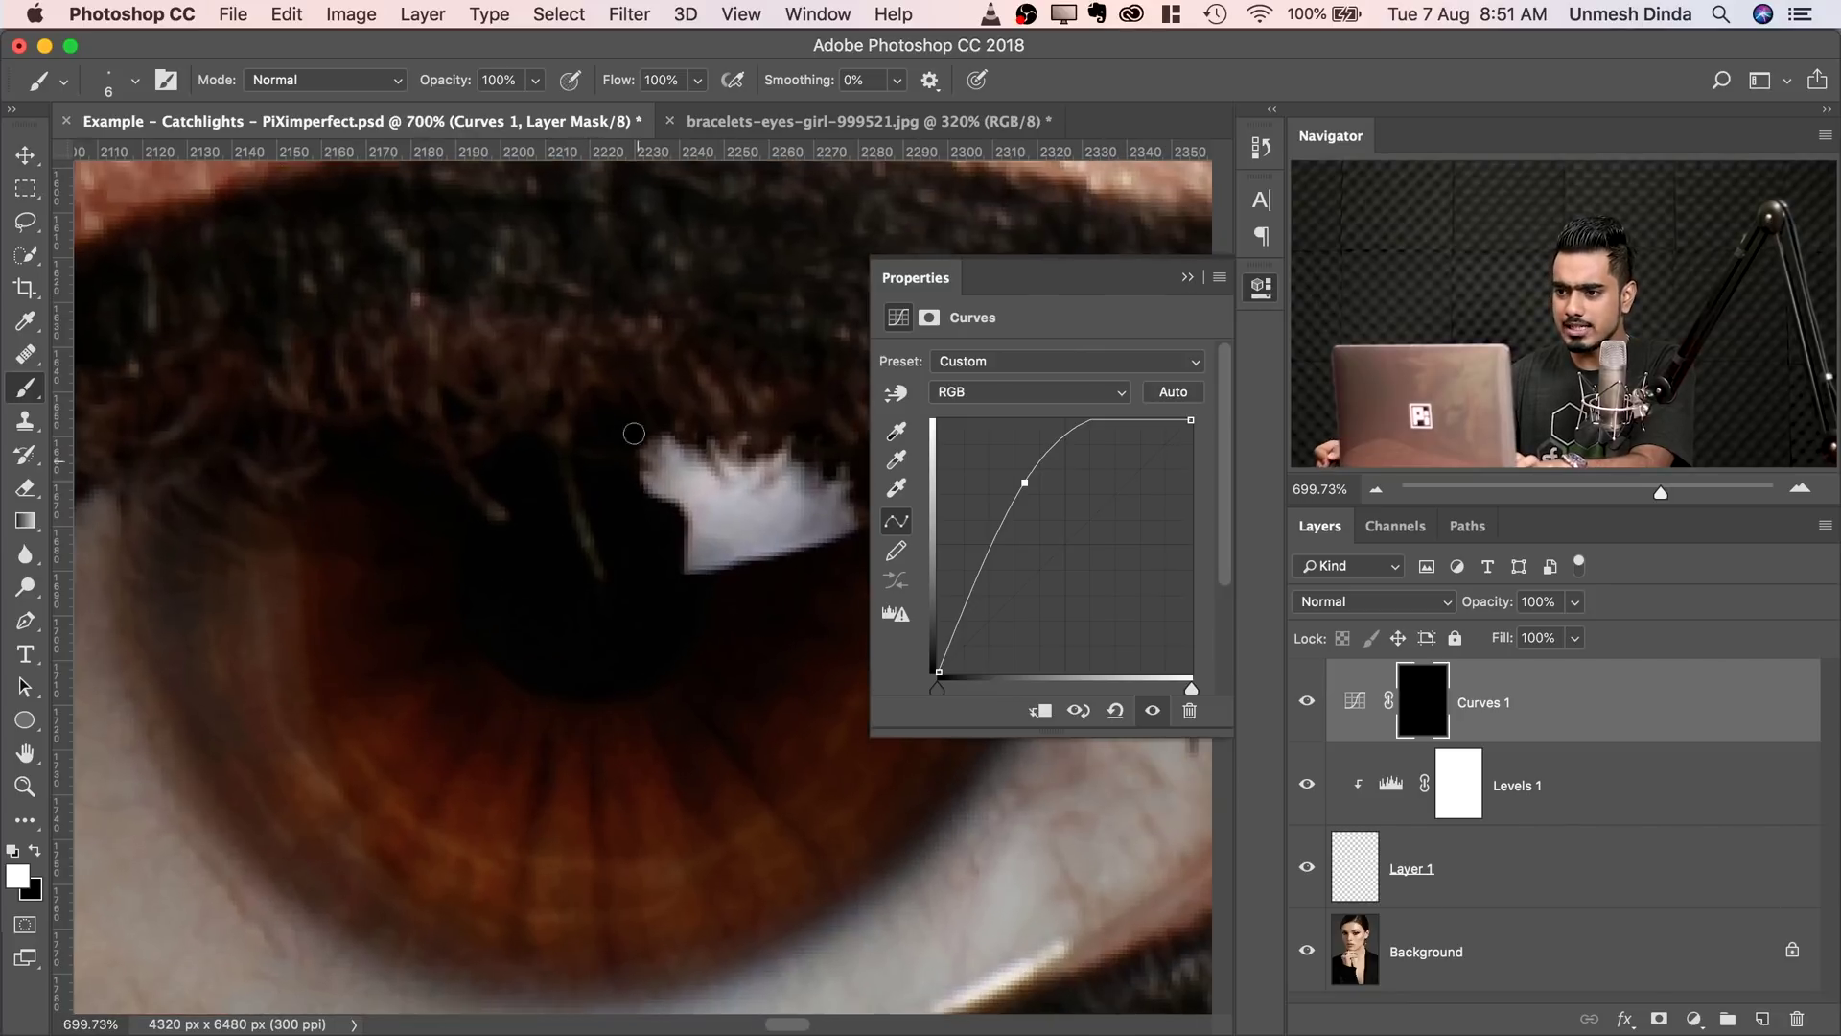
{"action": "left_click", "coordinate": [697, 80]}
{"action": "left_click_drag", "start_coordinate": [640, 110], "coordinate": [594, 111]}
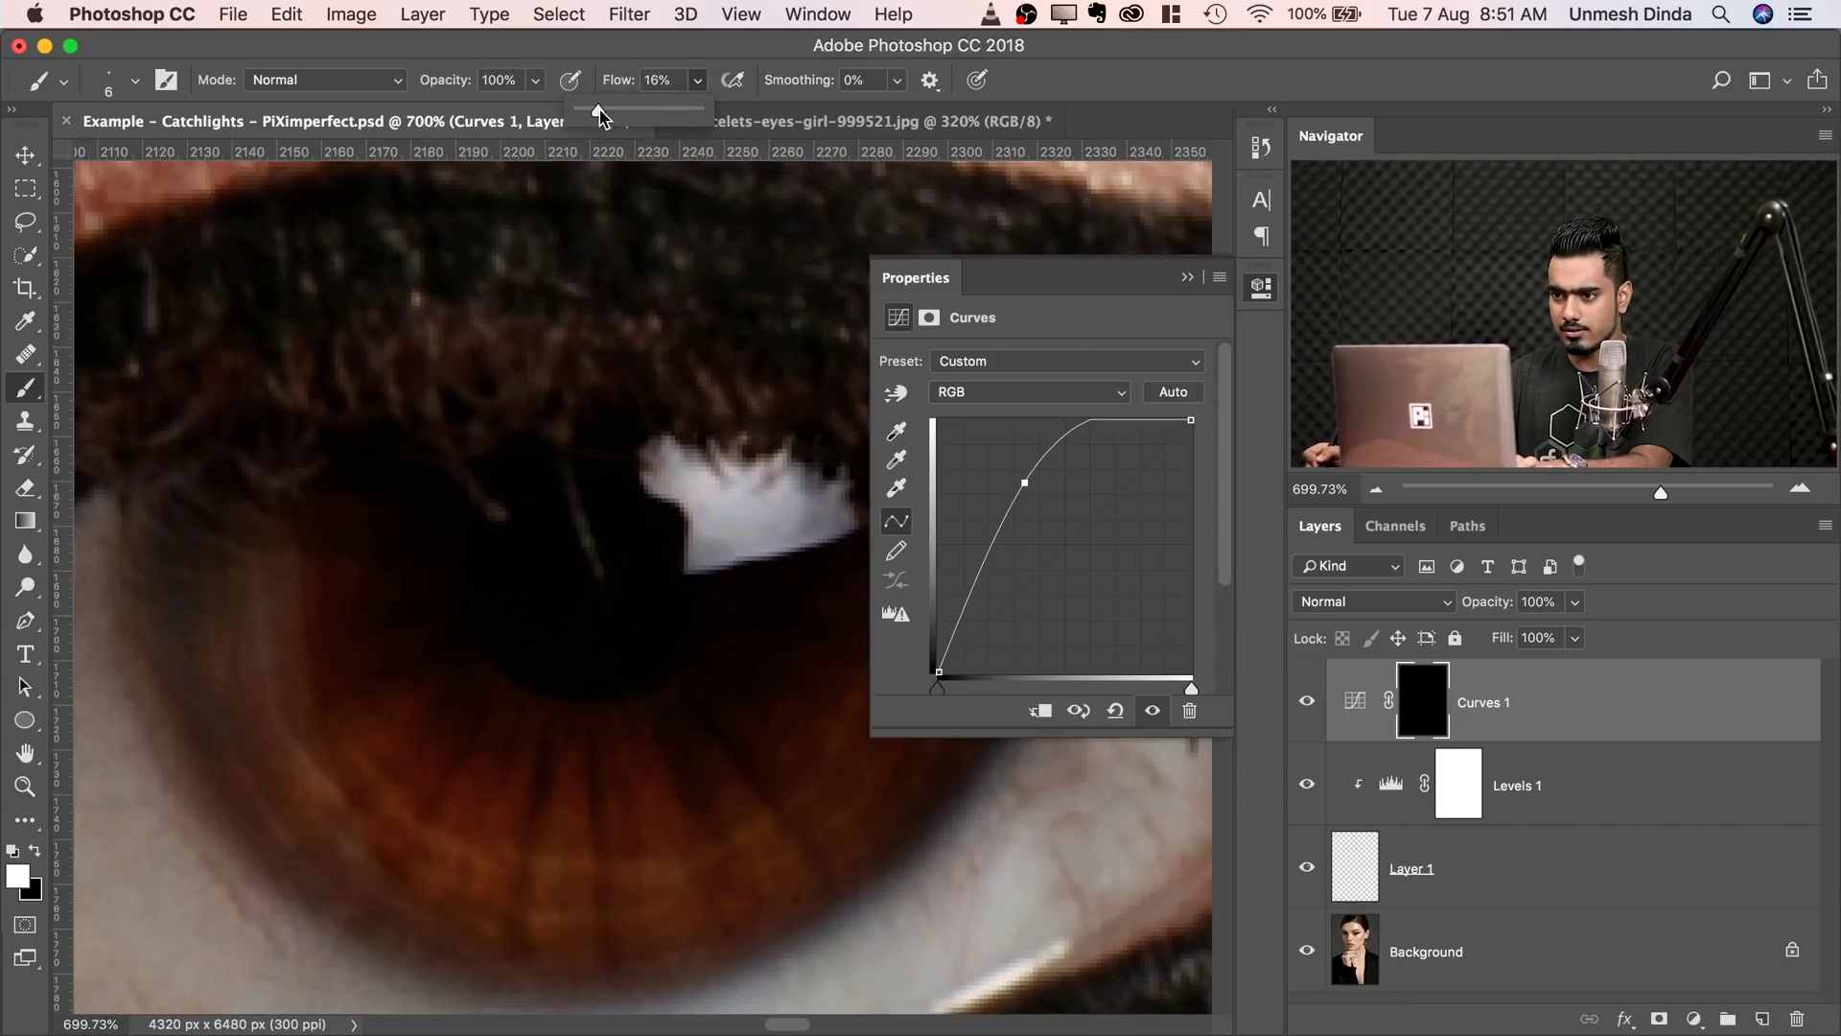
{"action": "left_click", "coordinate": [660, 83]}
{"action": "type", "text": "13"}
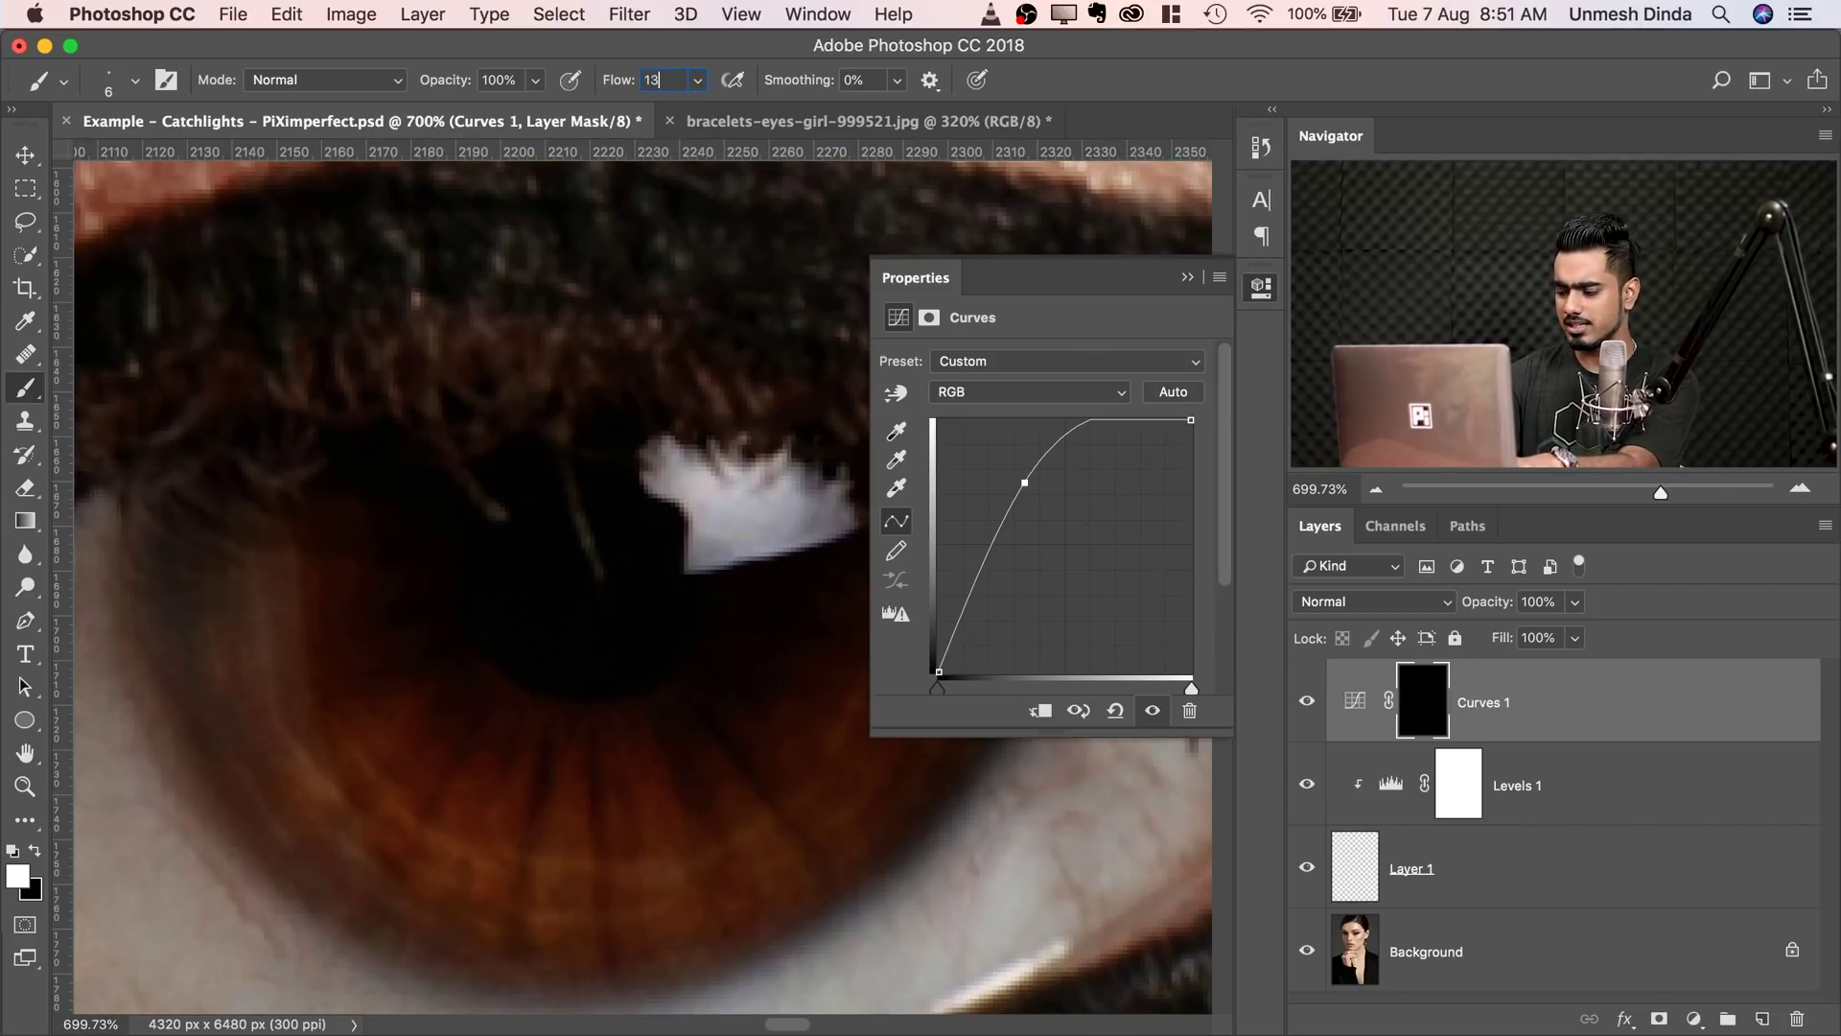
{"action": "type", "text": "000"}
{"action": "key", "text": "Return"}
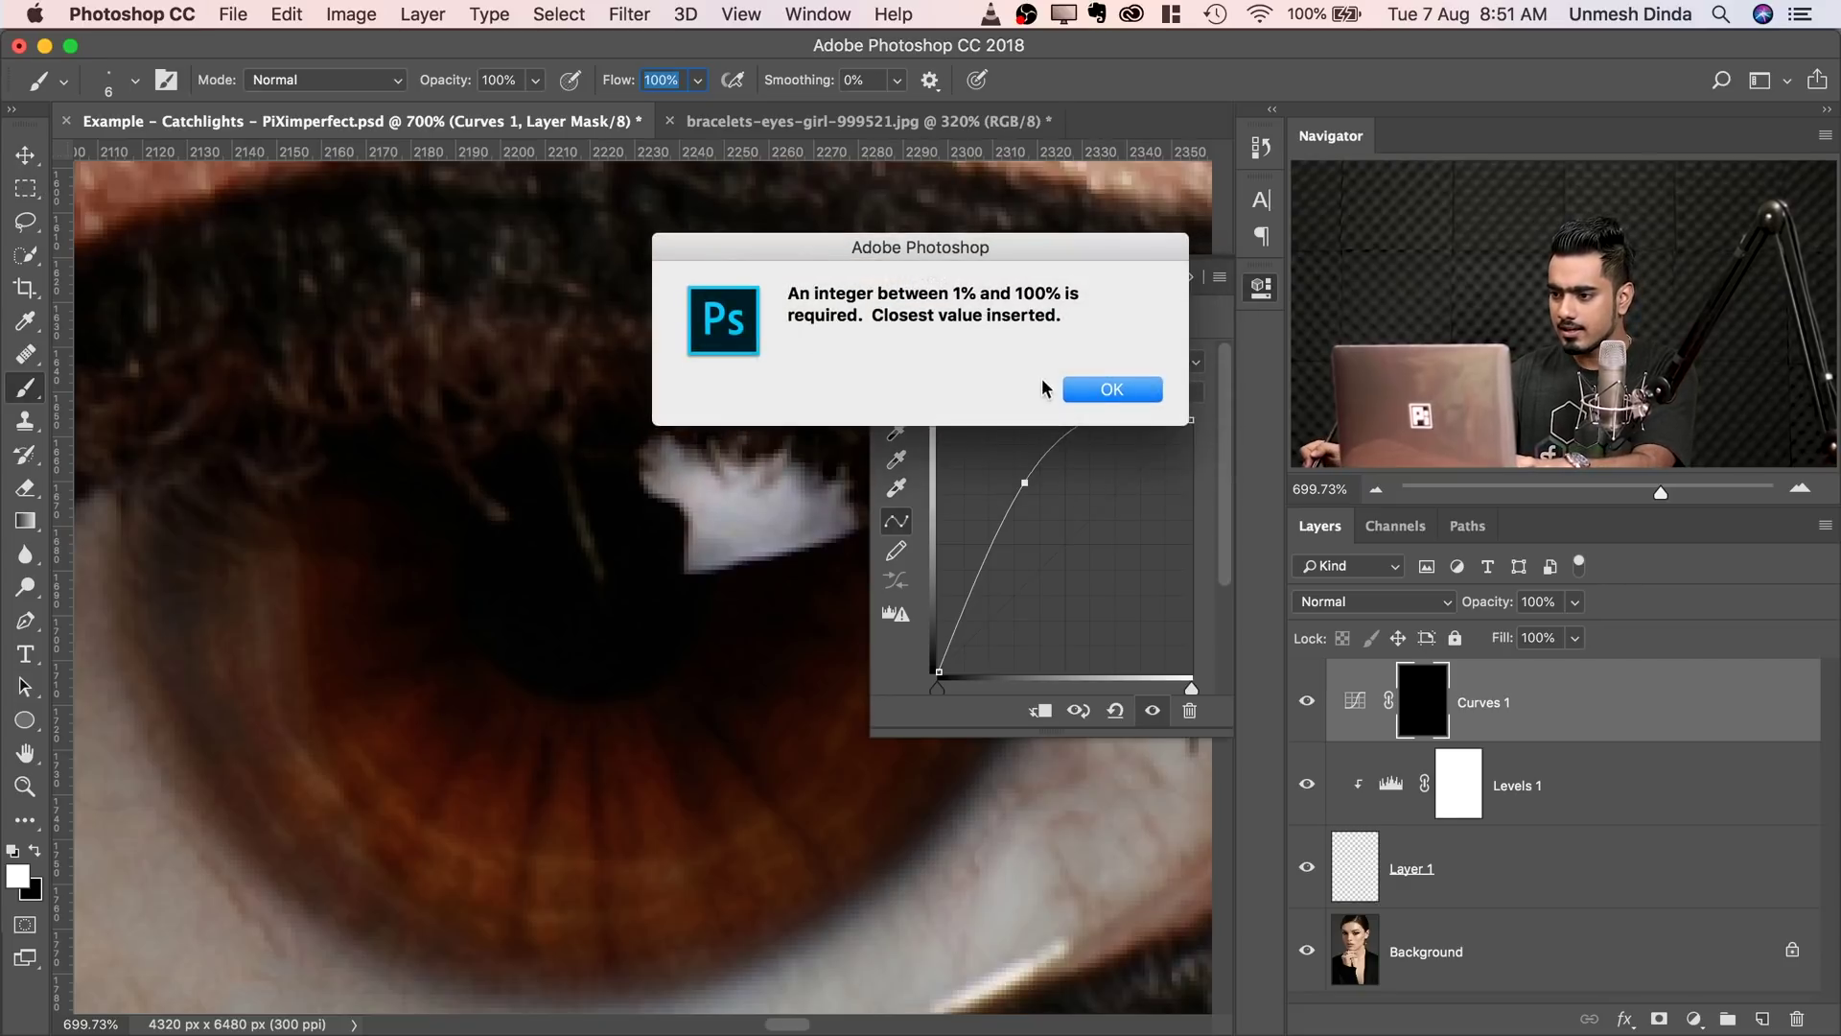
{"action": "left_click", "coordinate": [1127, 396]}
{"action": "type", "text": "12"}
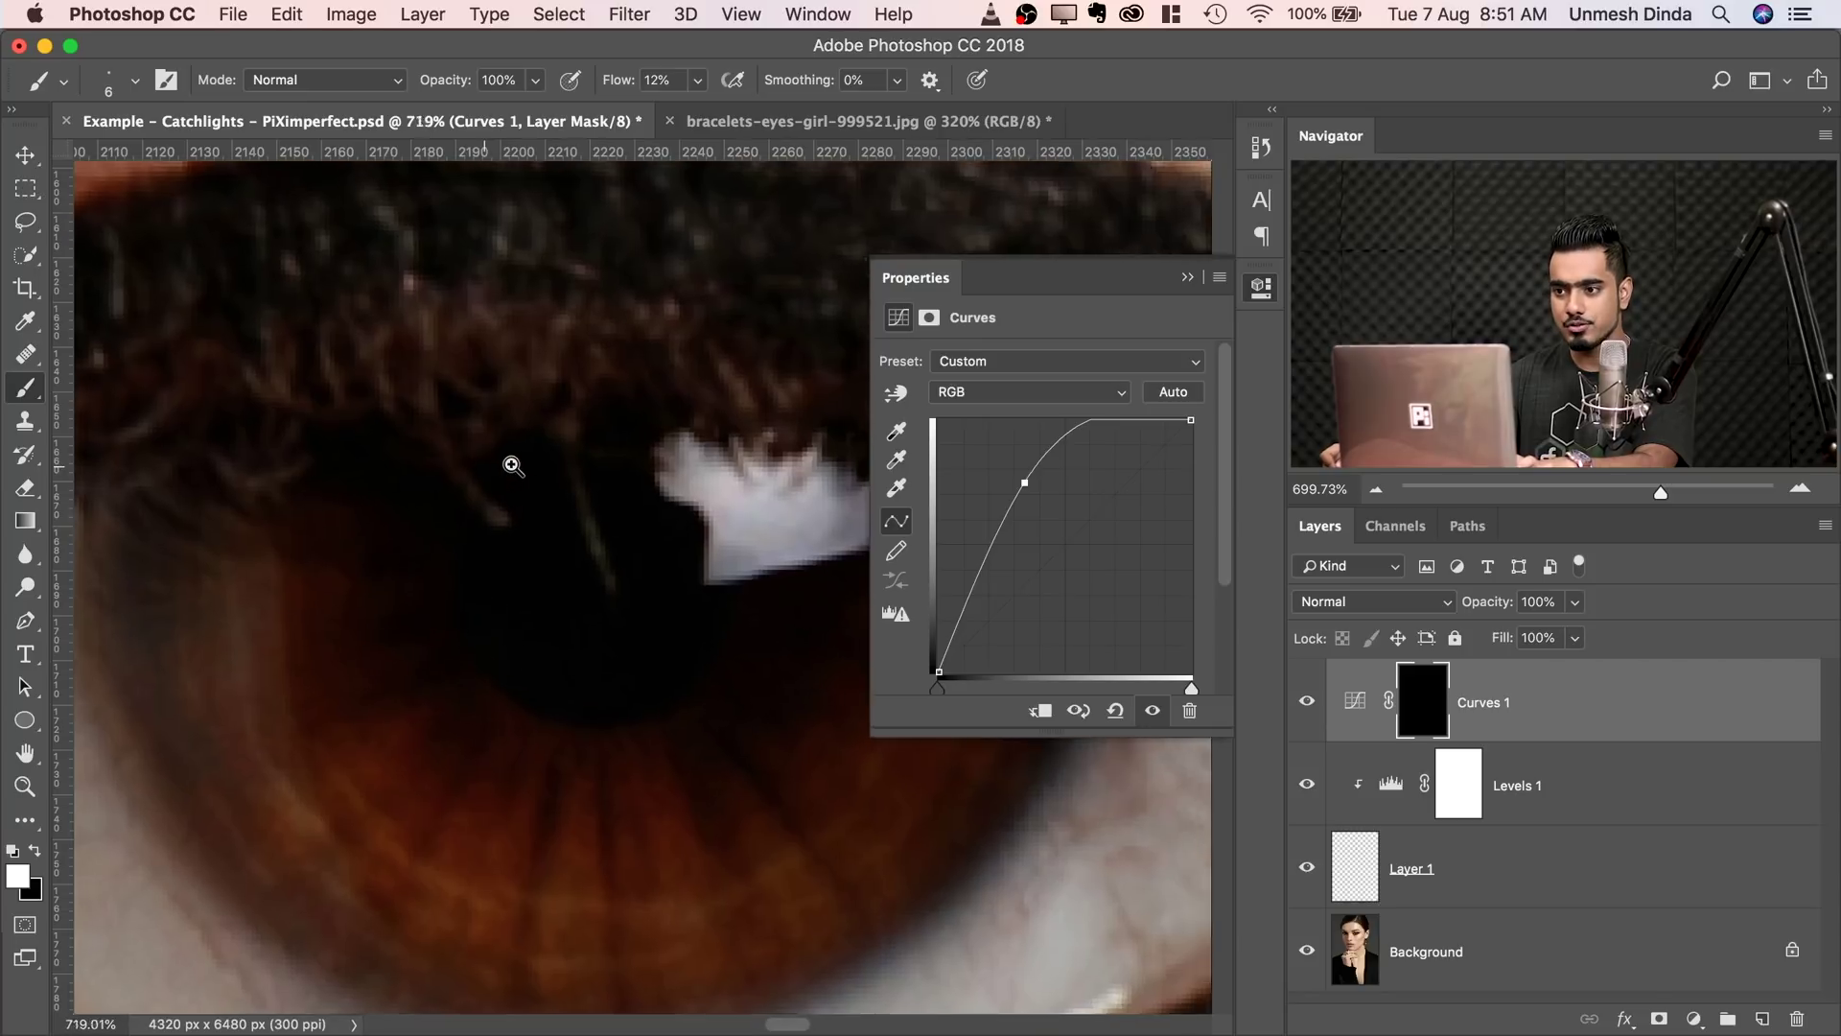
- Set the brush flow to 30% and paint fine white radial streaks over the iris on the Curves mask
{"action": "scroll", "coordinate": [514, 464], "scroll_direction": "up", "scroll_amount": 2}
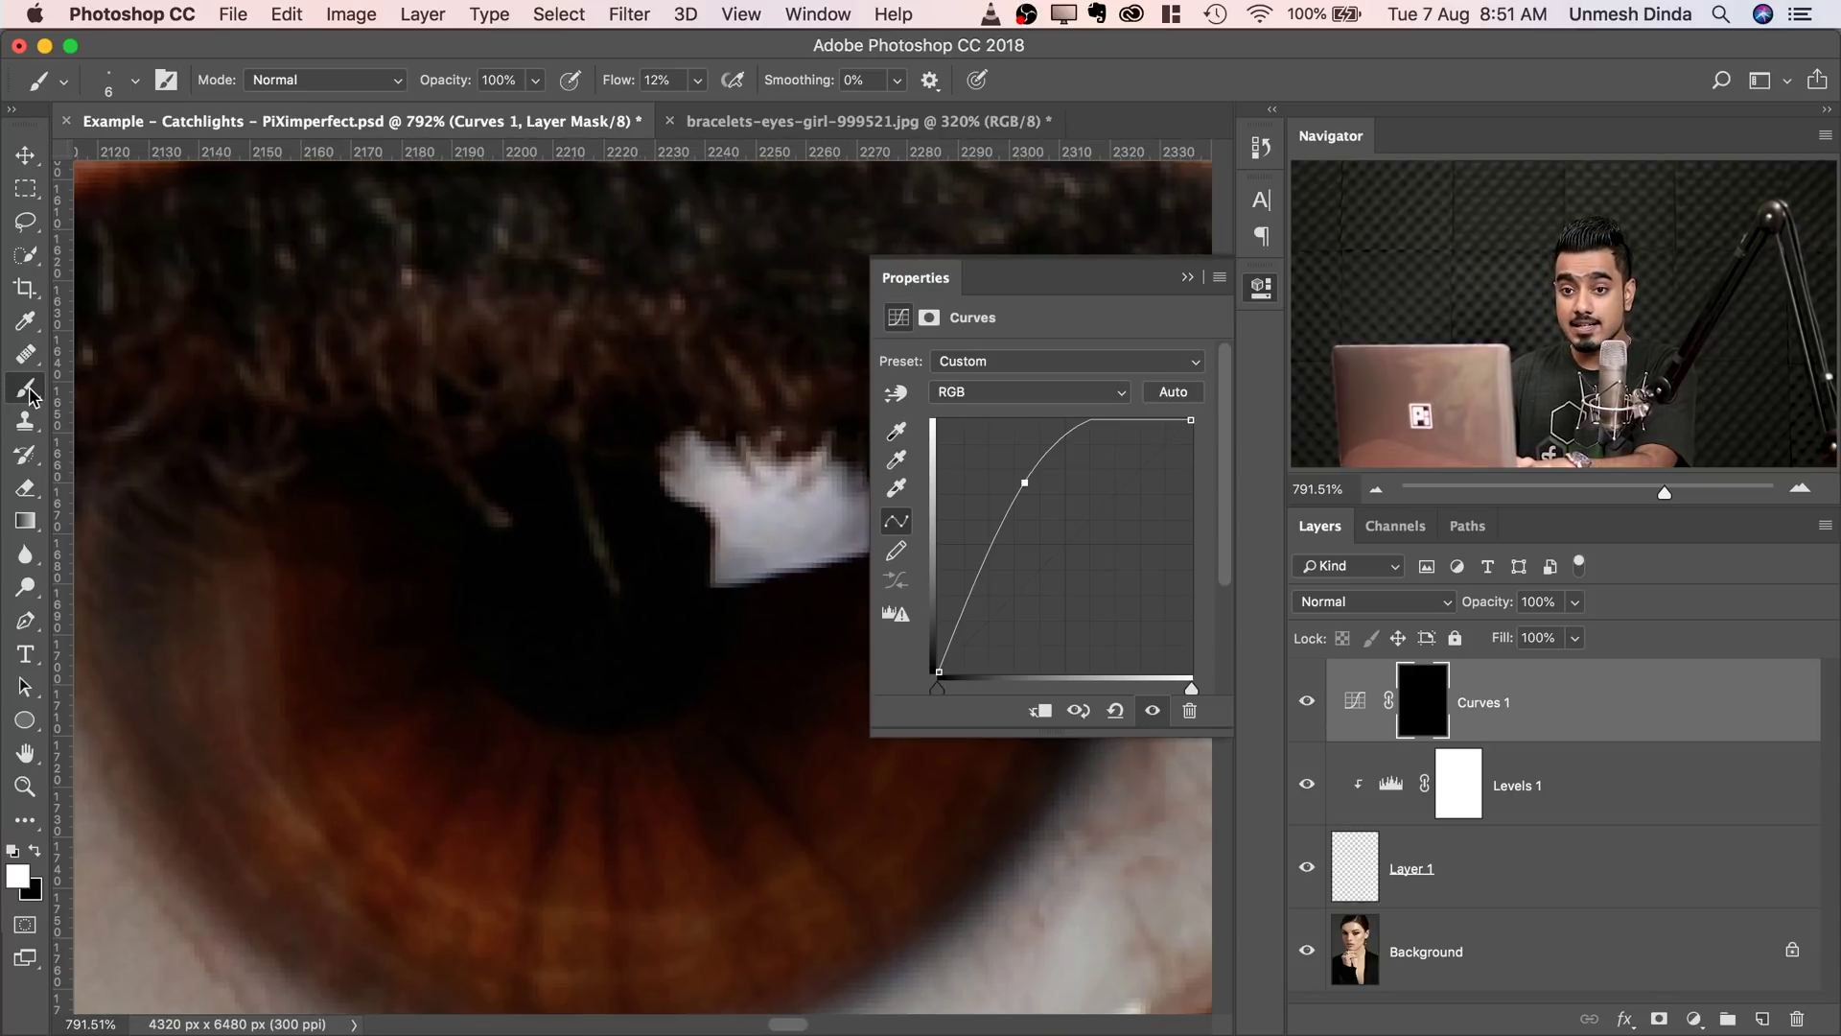
{"action": "scroll", "coordinate": [514, 617], "scroll_direction": "right", "scroll_amount": 1}
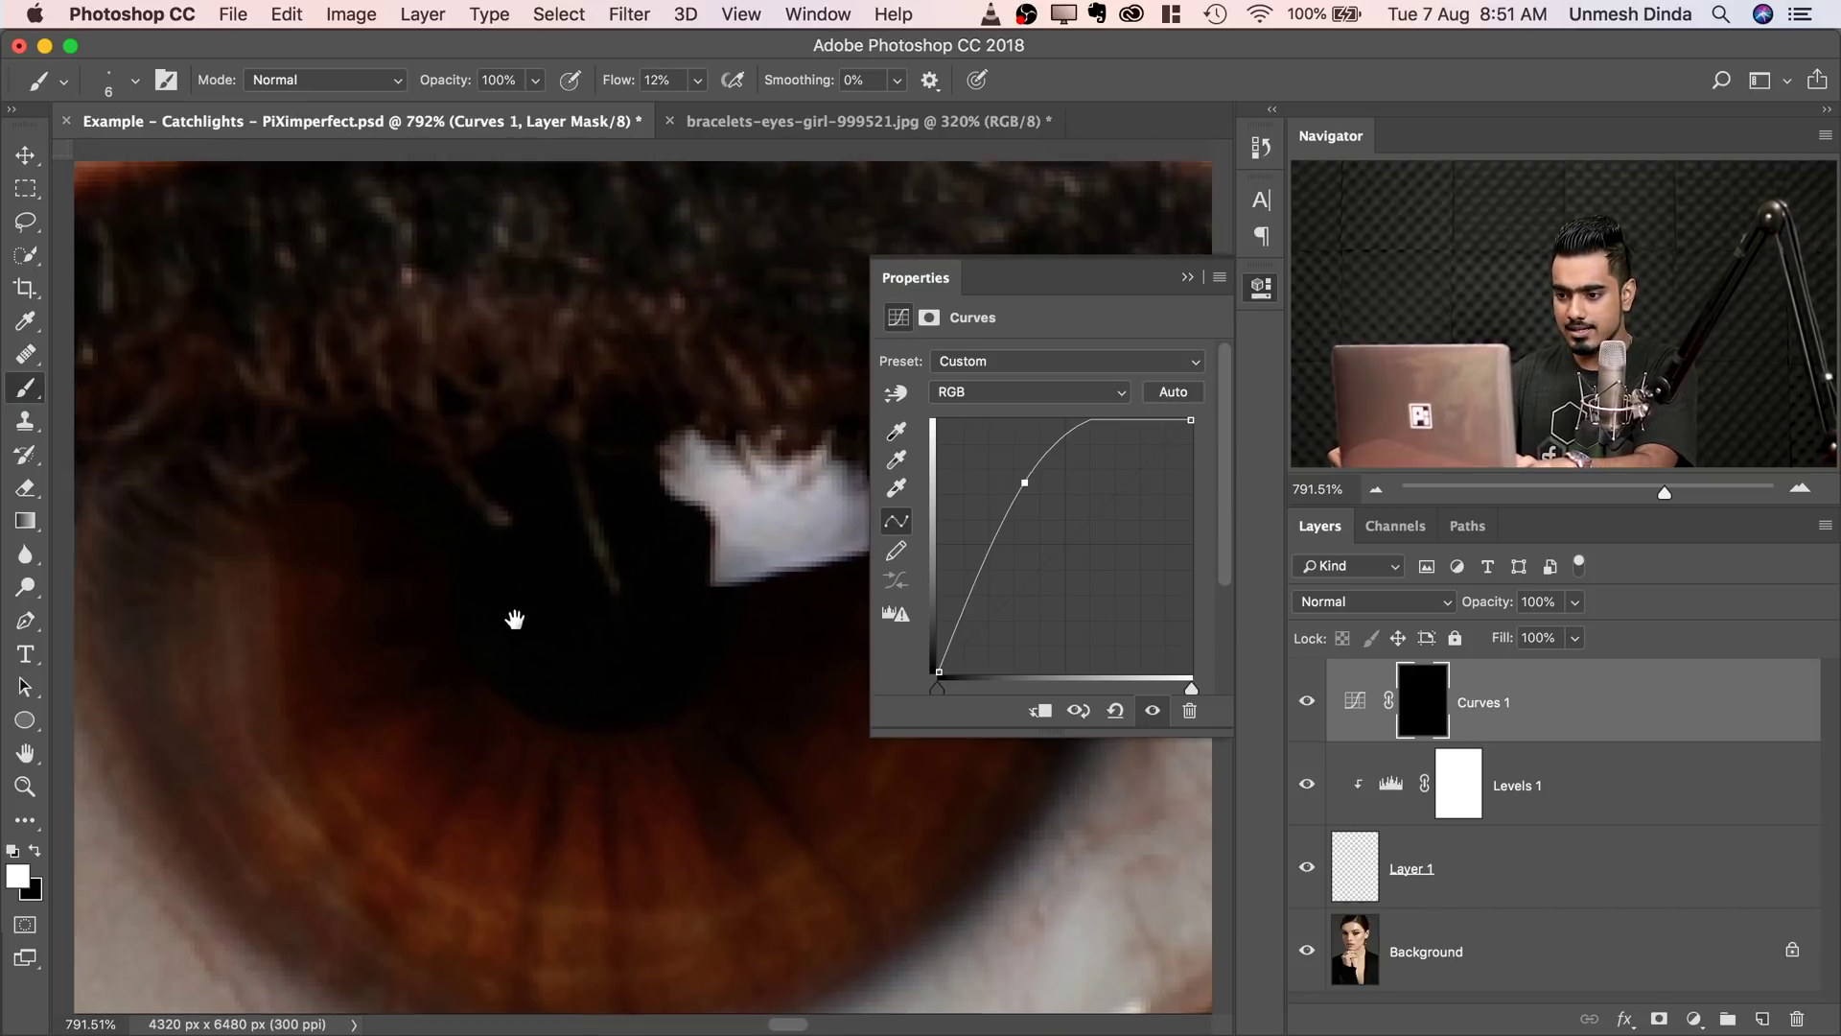
{"action": "scroll", "coordinate": [568, 579], "scroll_direction": "down", "scroll_amount": 4}
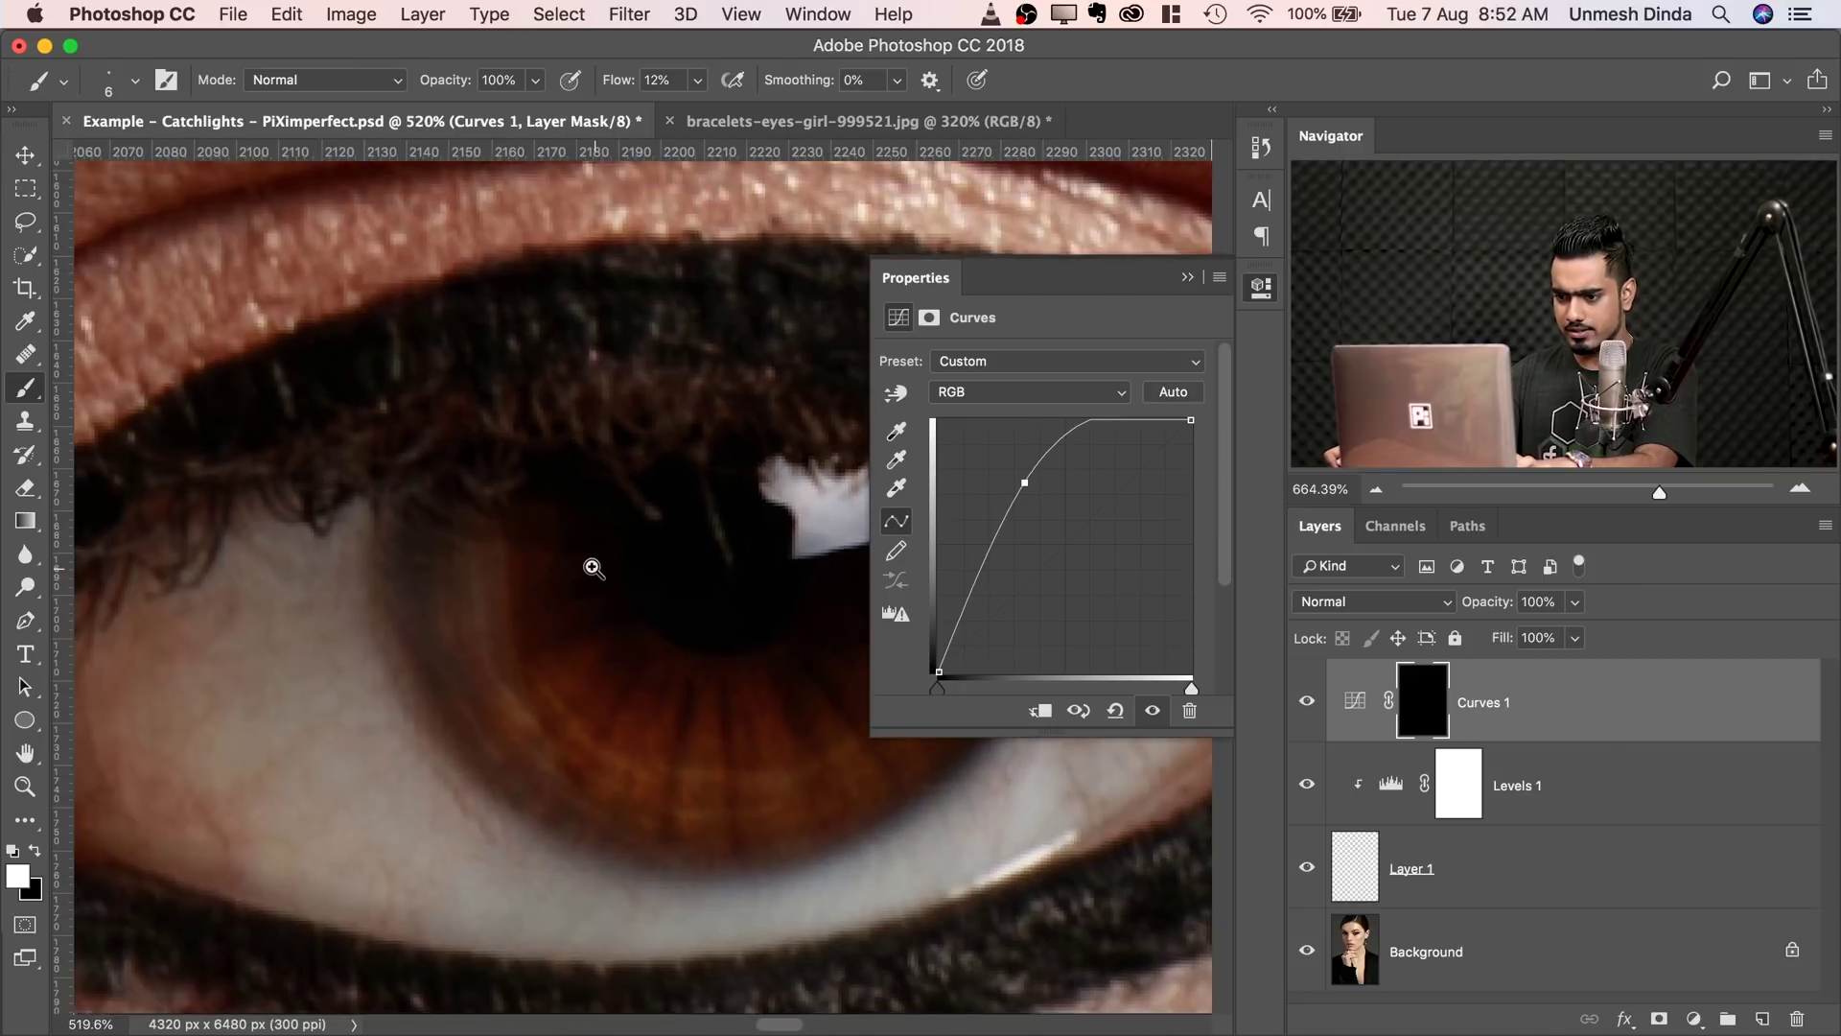
{"action": "scroll", "coordinate": [551, 553], "scroll_direction": "right", "scroll_amount": 3}
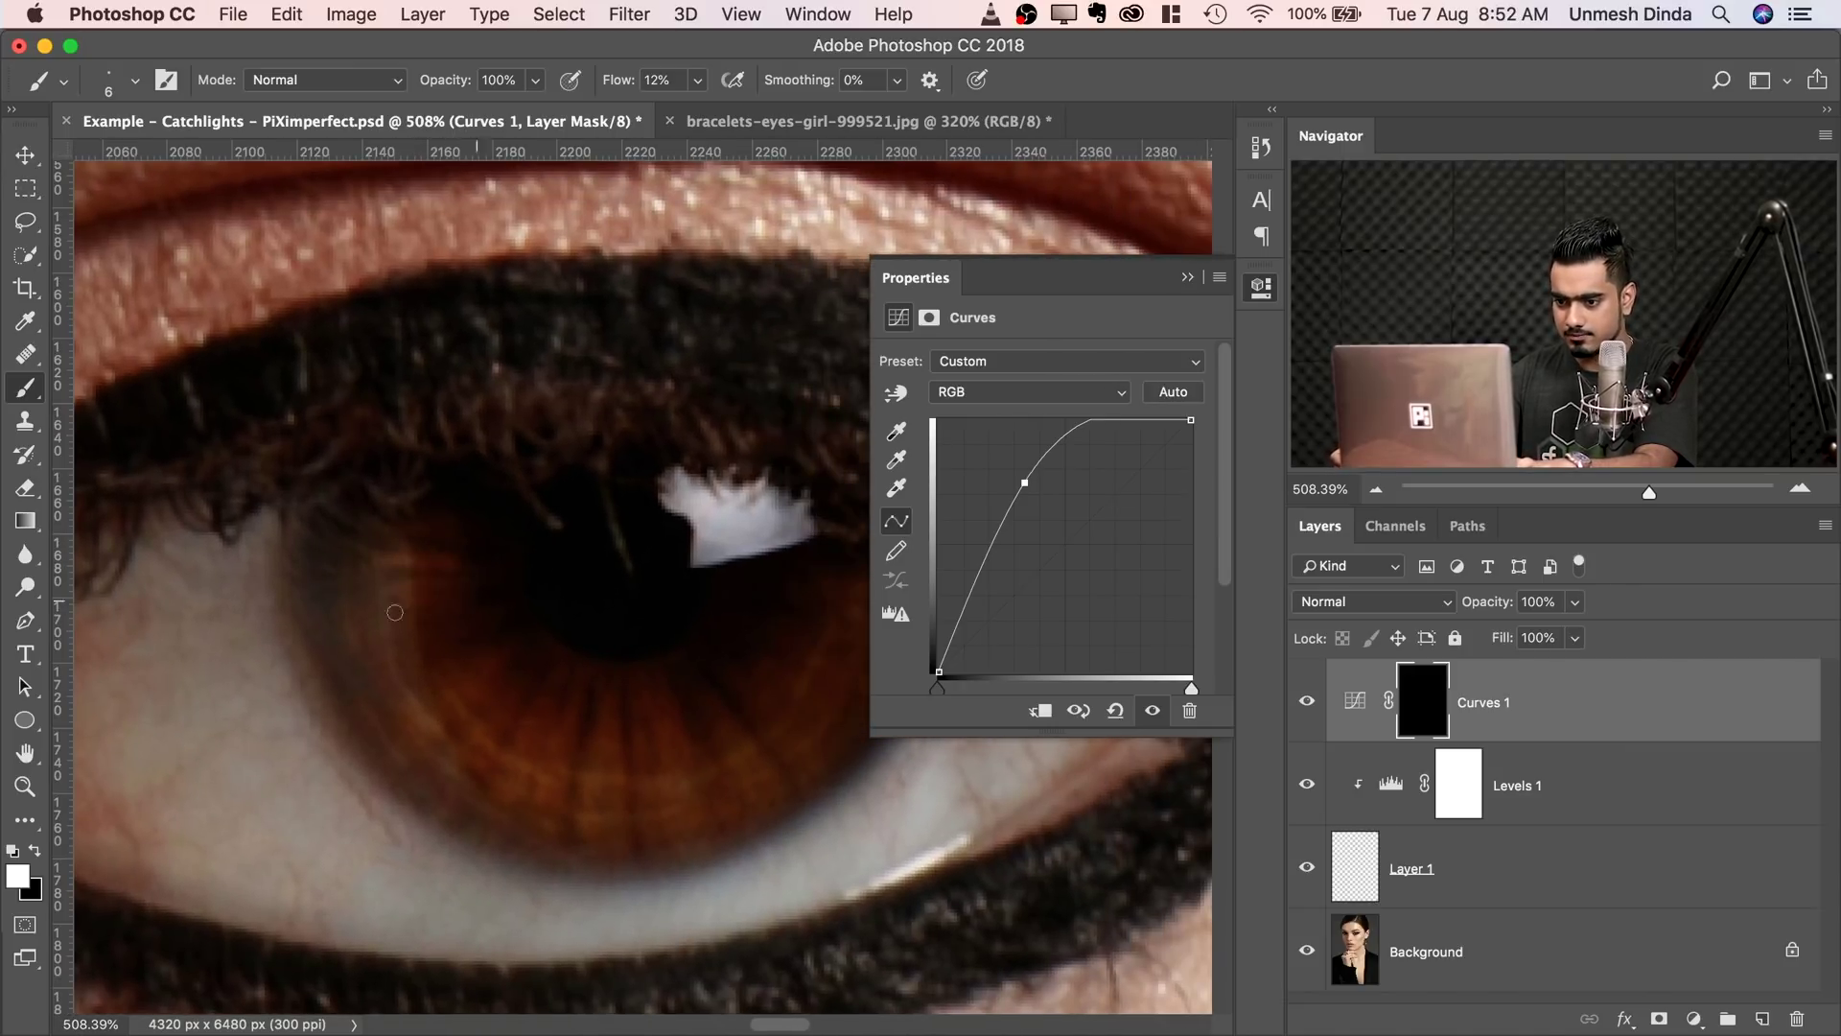
{"action": "left_click", "coordinate": [697, 80]}
{"action": "left_click_drag", "start_coordinate": [693, 110], "coordinate": [718, 110]}
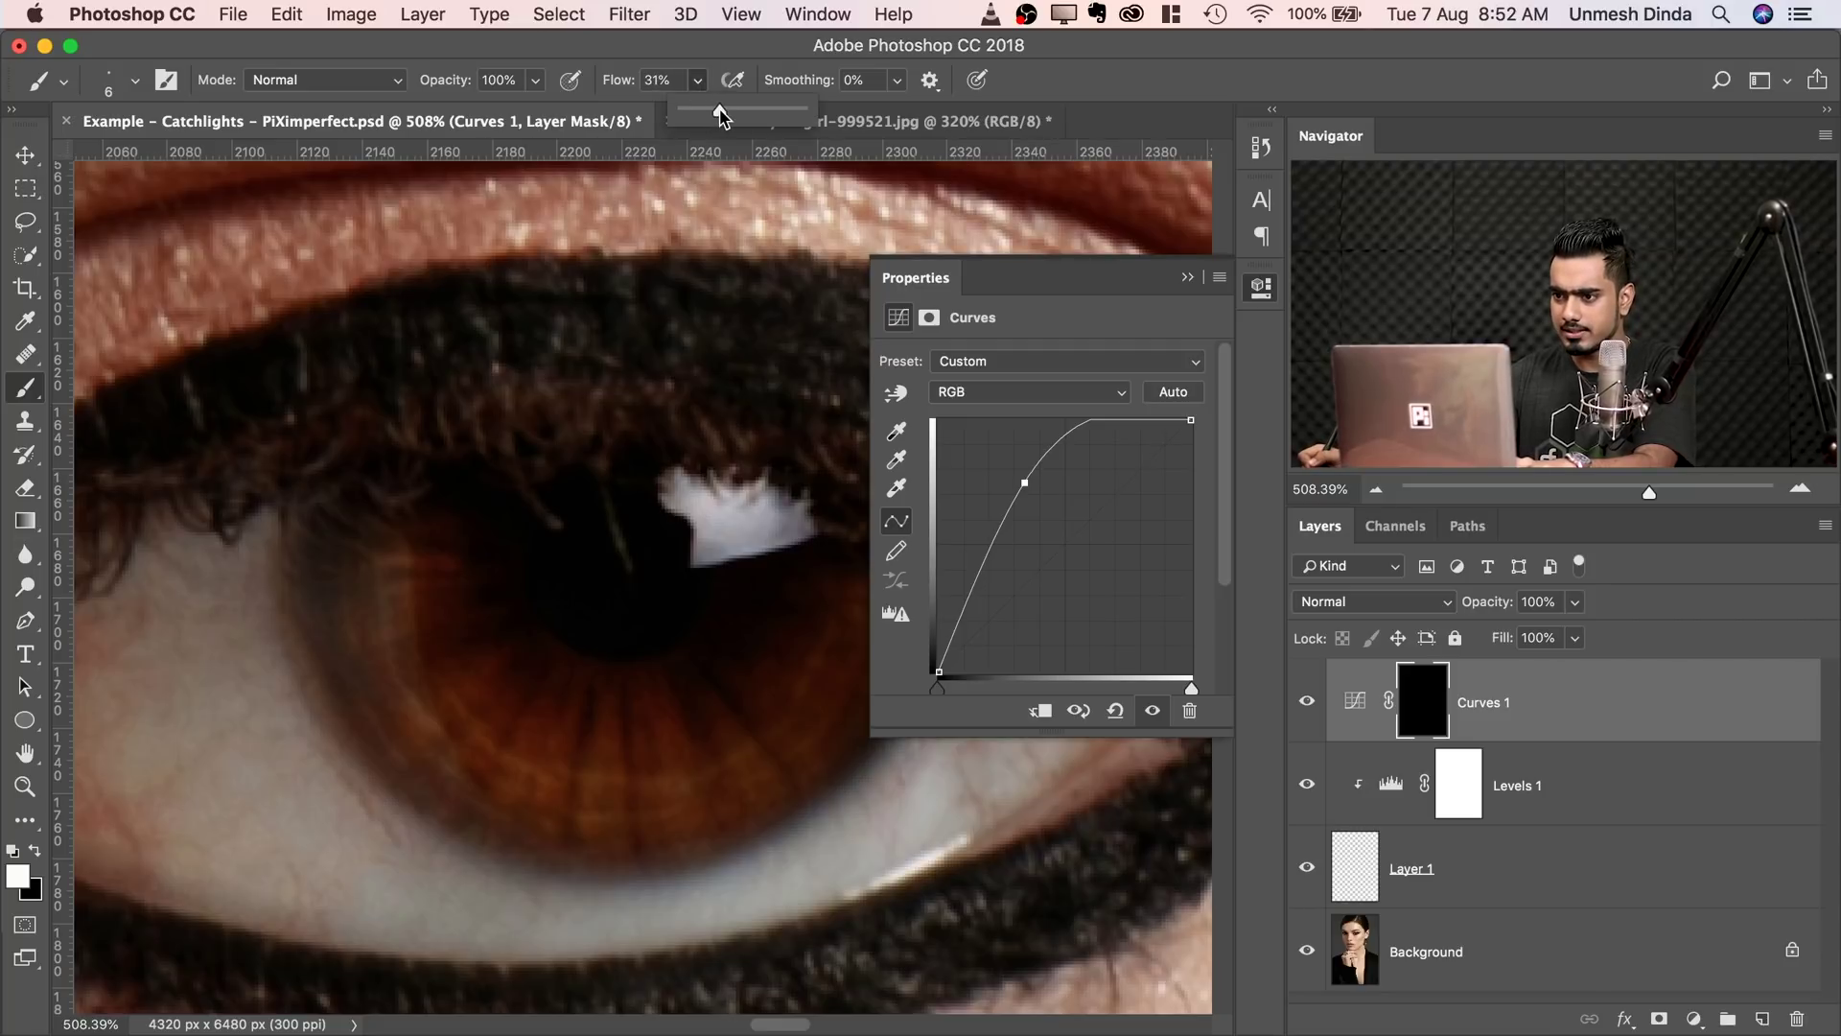
{"action": "mouse_move", "coordinate": [465, 592]}
{"action": "left_mouse_down"}
{"action": "mouse_move", "coordinate": [437, 622]}
{"action": "mouse_move", "coordinate": [480, 608]}
{"action": "mouse_move", "coordinate": [469, 661]}
{"action": "mouse_move", "coordinate": [416, 721]}
{"action": "mouse_move", "coordinate": [477, 742]}
{"action": "mouse_move", "coordinate": [565, 702]}
{"action": "left_mouse_up"}
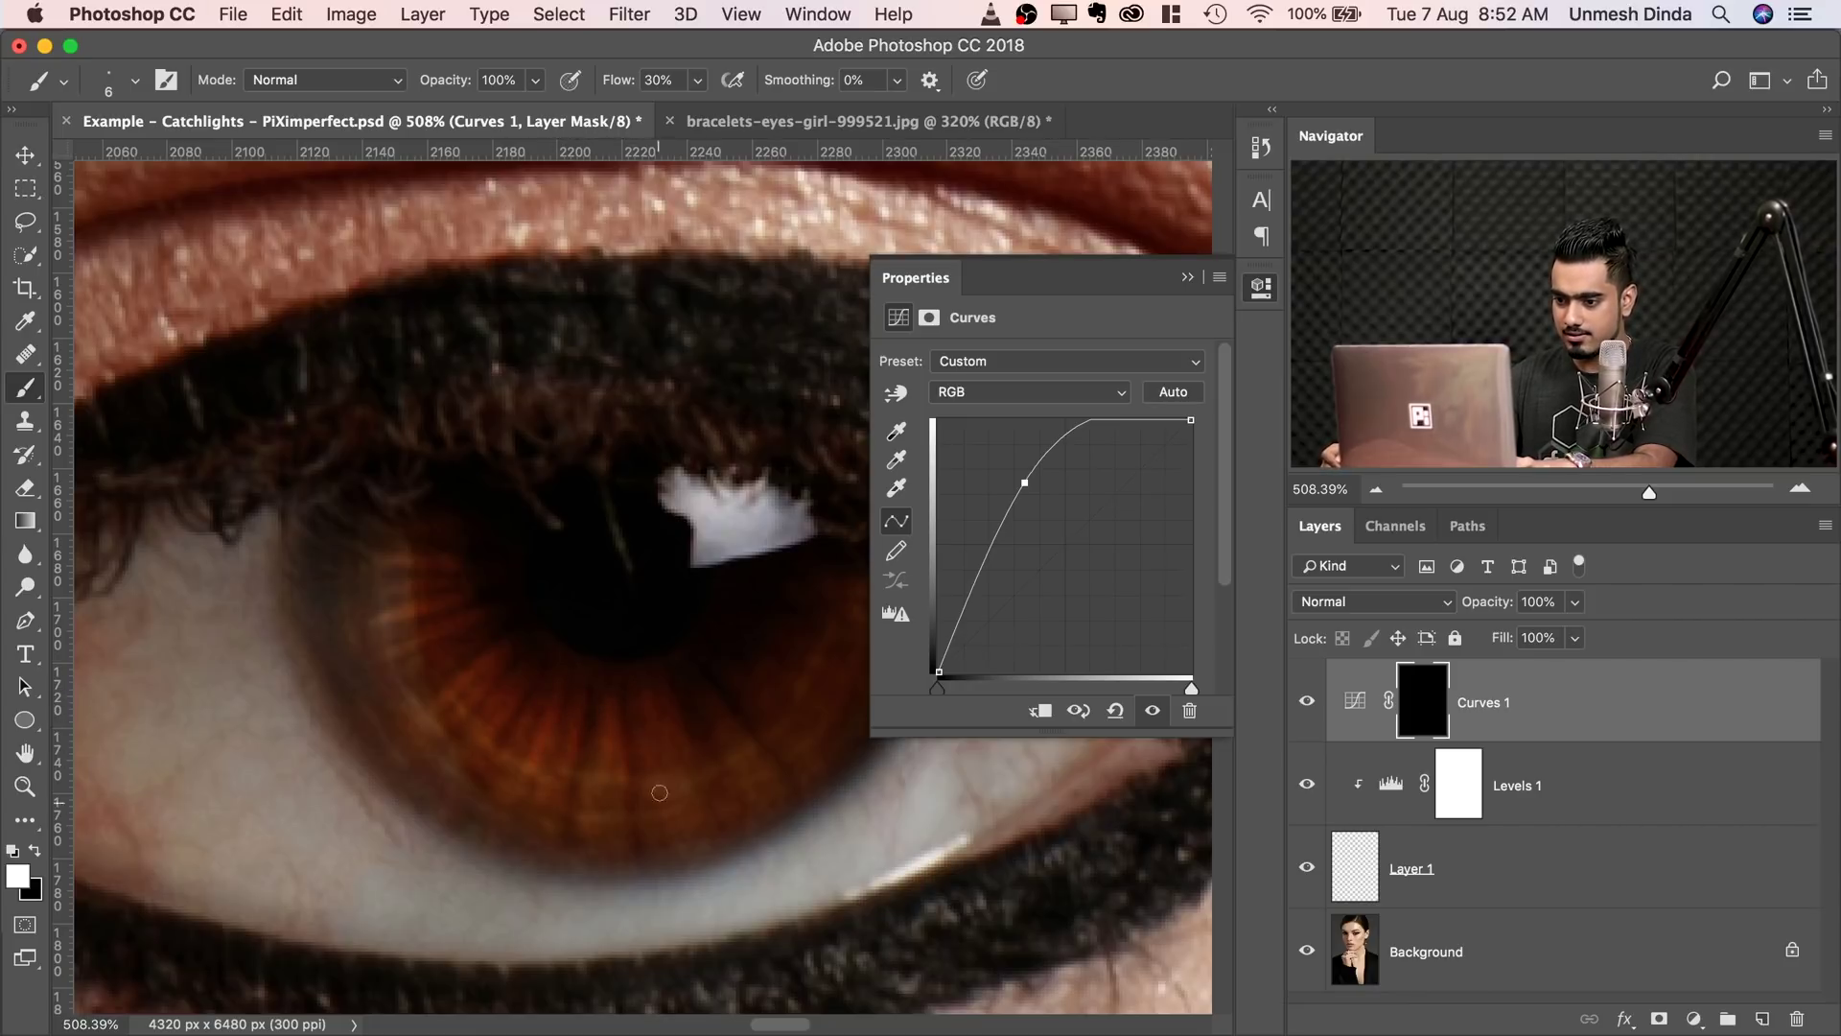
{"action": "scroll", "coordinate": [652, 718], "scroll_direction": "right", "scroll_amount": 3}
{"action": "scroll", "coordinate": [652, 718], "scroll_direction": "up", "scroll_amount": 2}
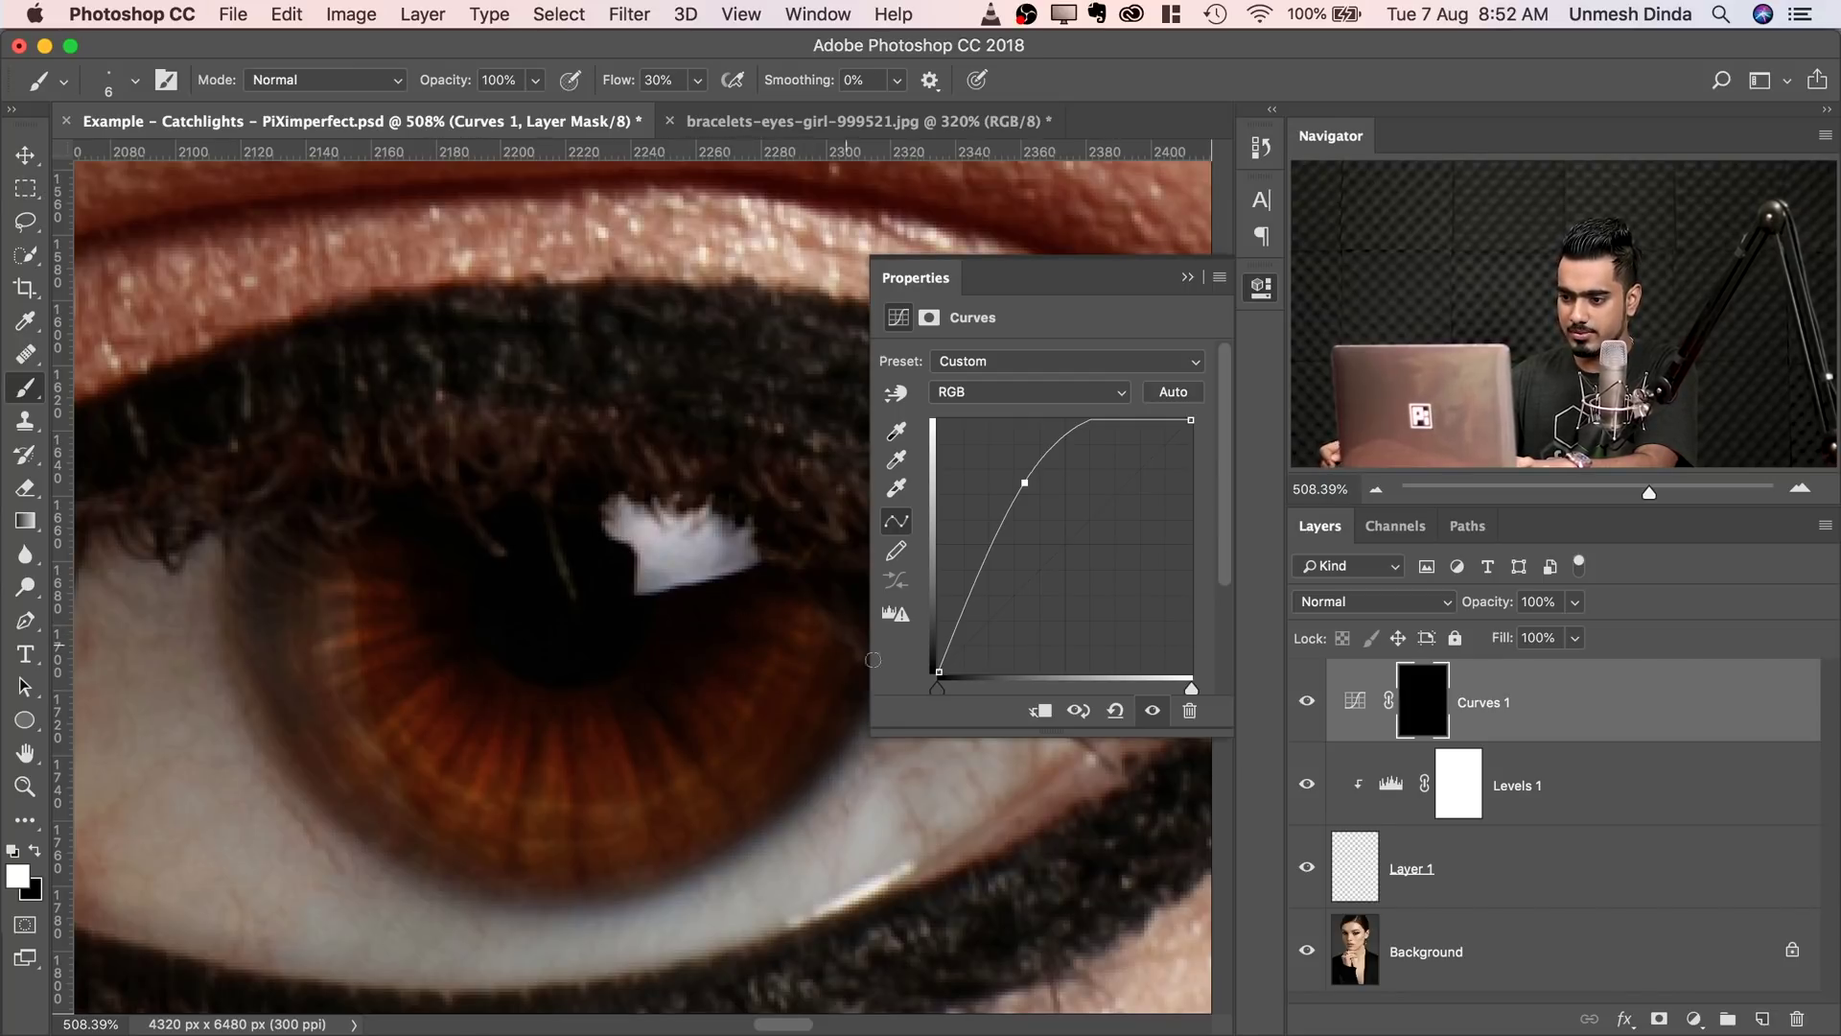
{"action": "mouse_move", "coordinate": [419, 693]}
{"action": "left_mouse_down"}
{"action": "mouse_move", "coordinate": [368, 754]}
{"action": "mouse_move", "coordinate": [457, 689]}
{"action": "mouse_move", "coordinate": [419, 756]}
{"action": "left_mouse_up"}
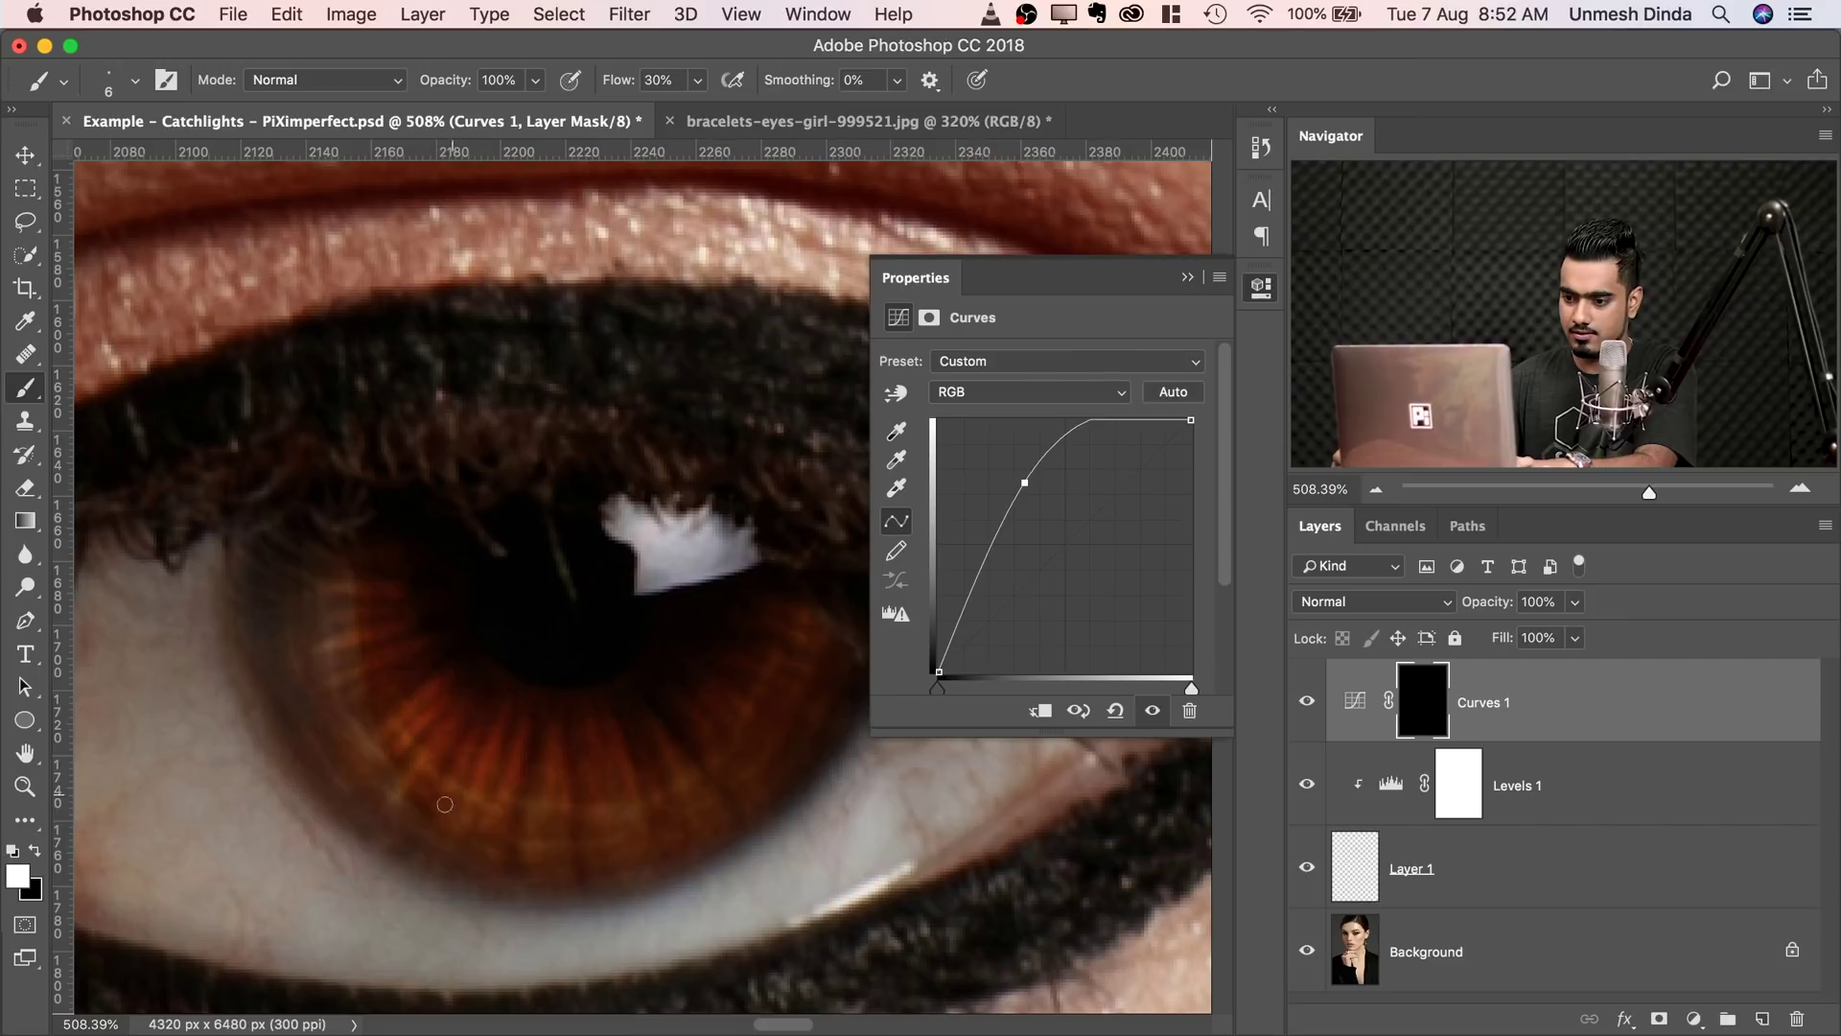
{"action": "mouse_move", "coordinate": [533, 827]}
{"action": "left_mouse_down"}
{"action": "mouse_move", "coordinate": [576, 810]}
{"action": "mouse_move", "coordinate": [583, 837]}
{"action": "mouse_move", "coordinate": [638, 780]}
{"action": "mouse_move", "coordinate": [653, 830]}
{"action": "left_mouse_up"}
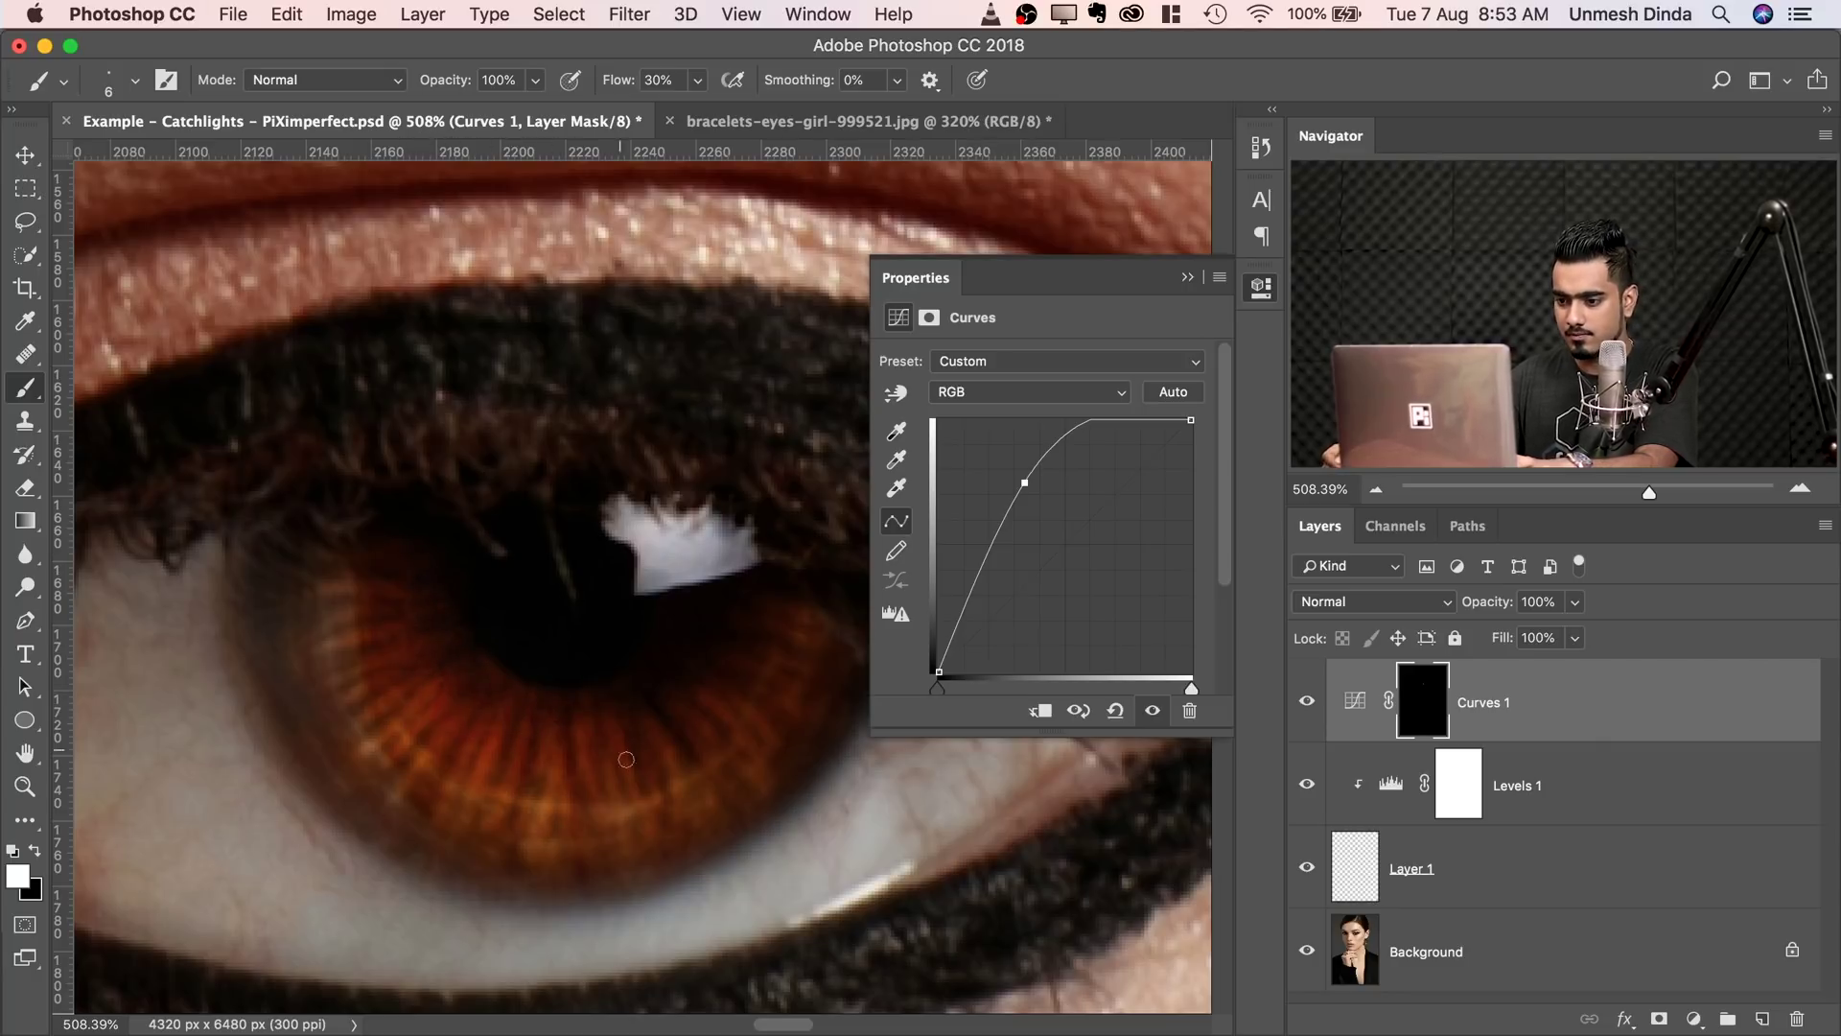
- Compare the eye with and without the Curves adjustment
{"action": "left_click_drag", "start_coordinate": [691, 522], "coordinate": [575, 522]}
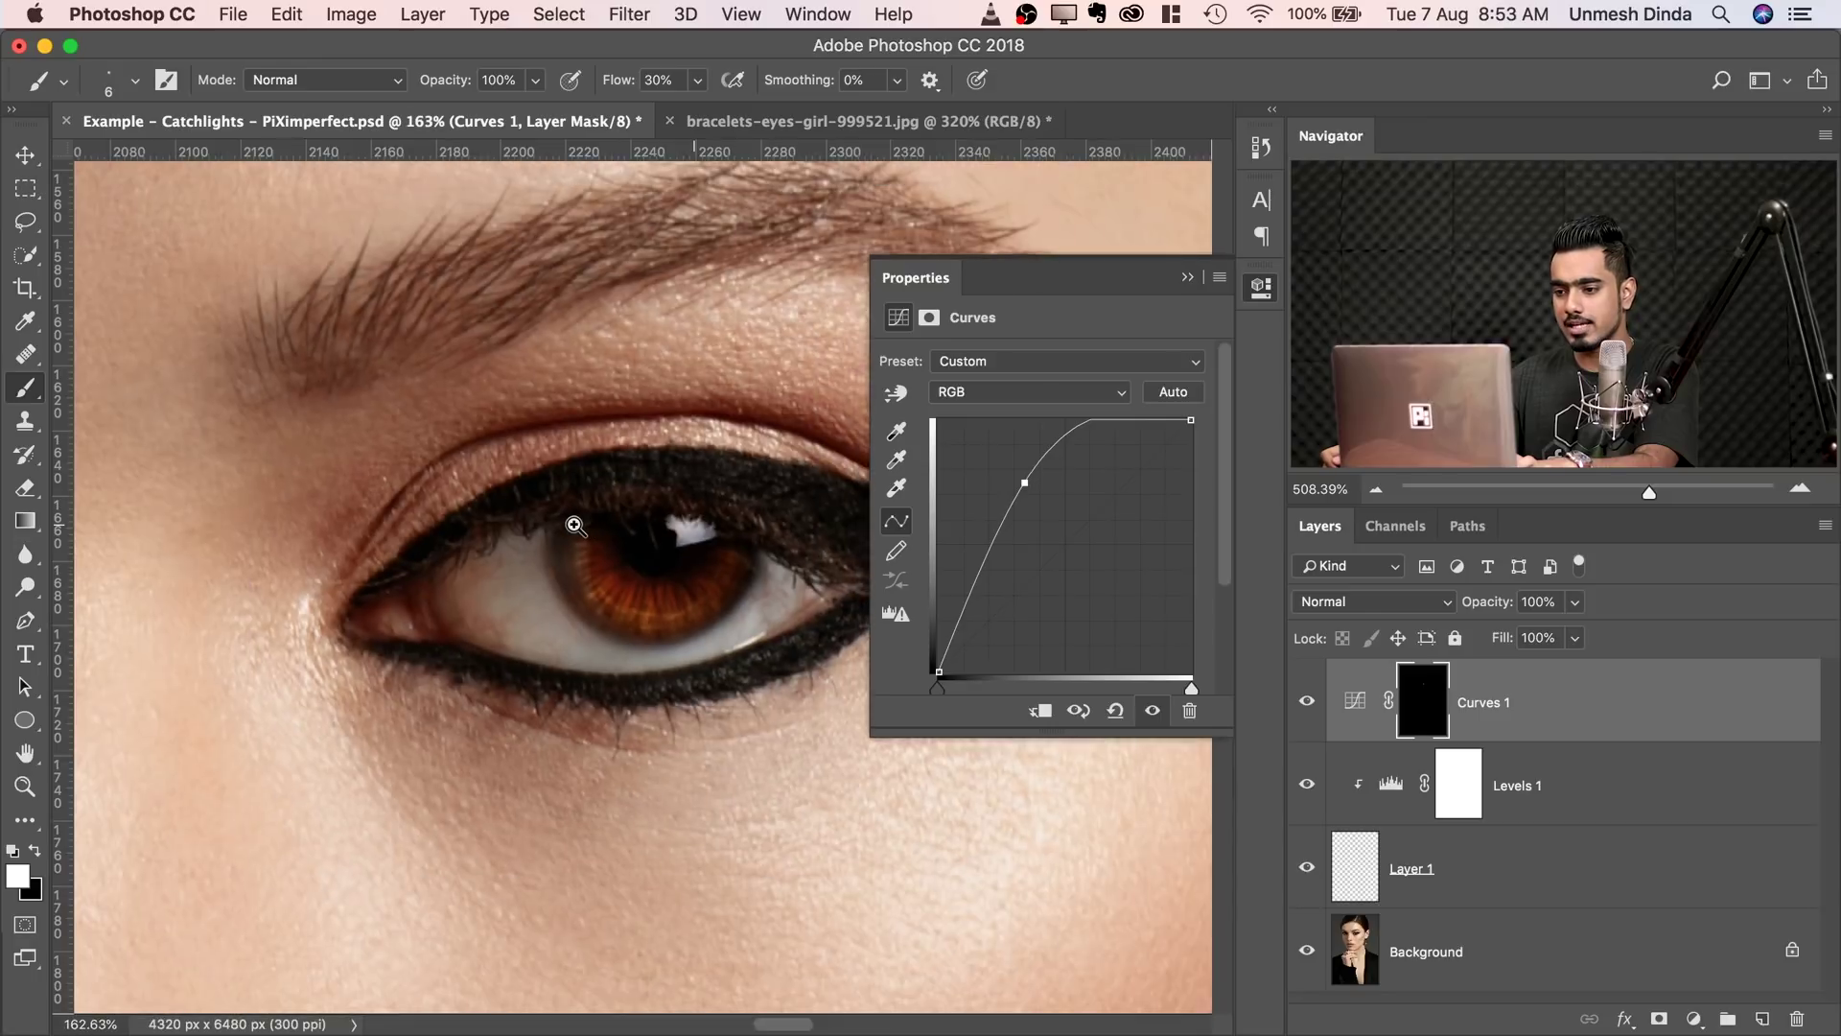
{"action": "left_click", "coordinate": [1304, 707]}
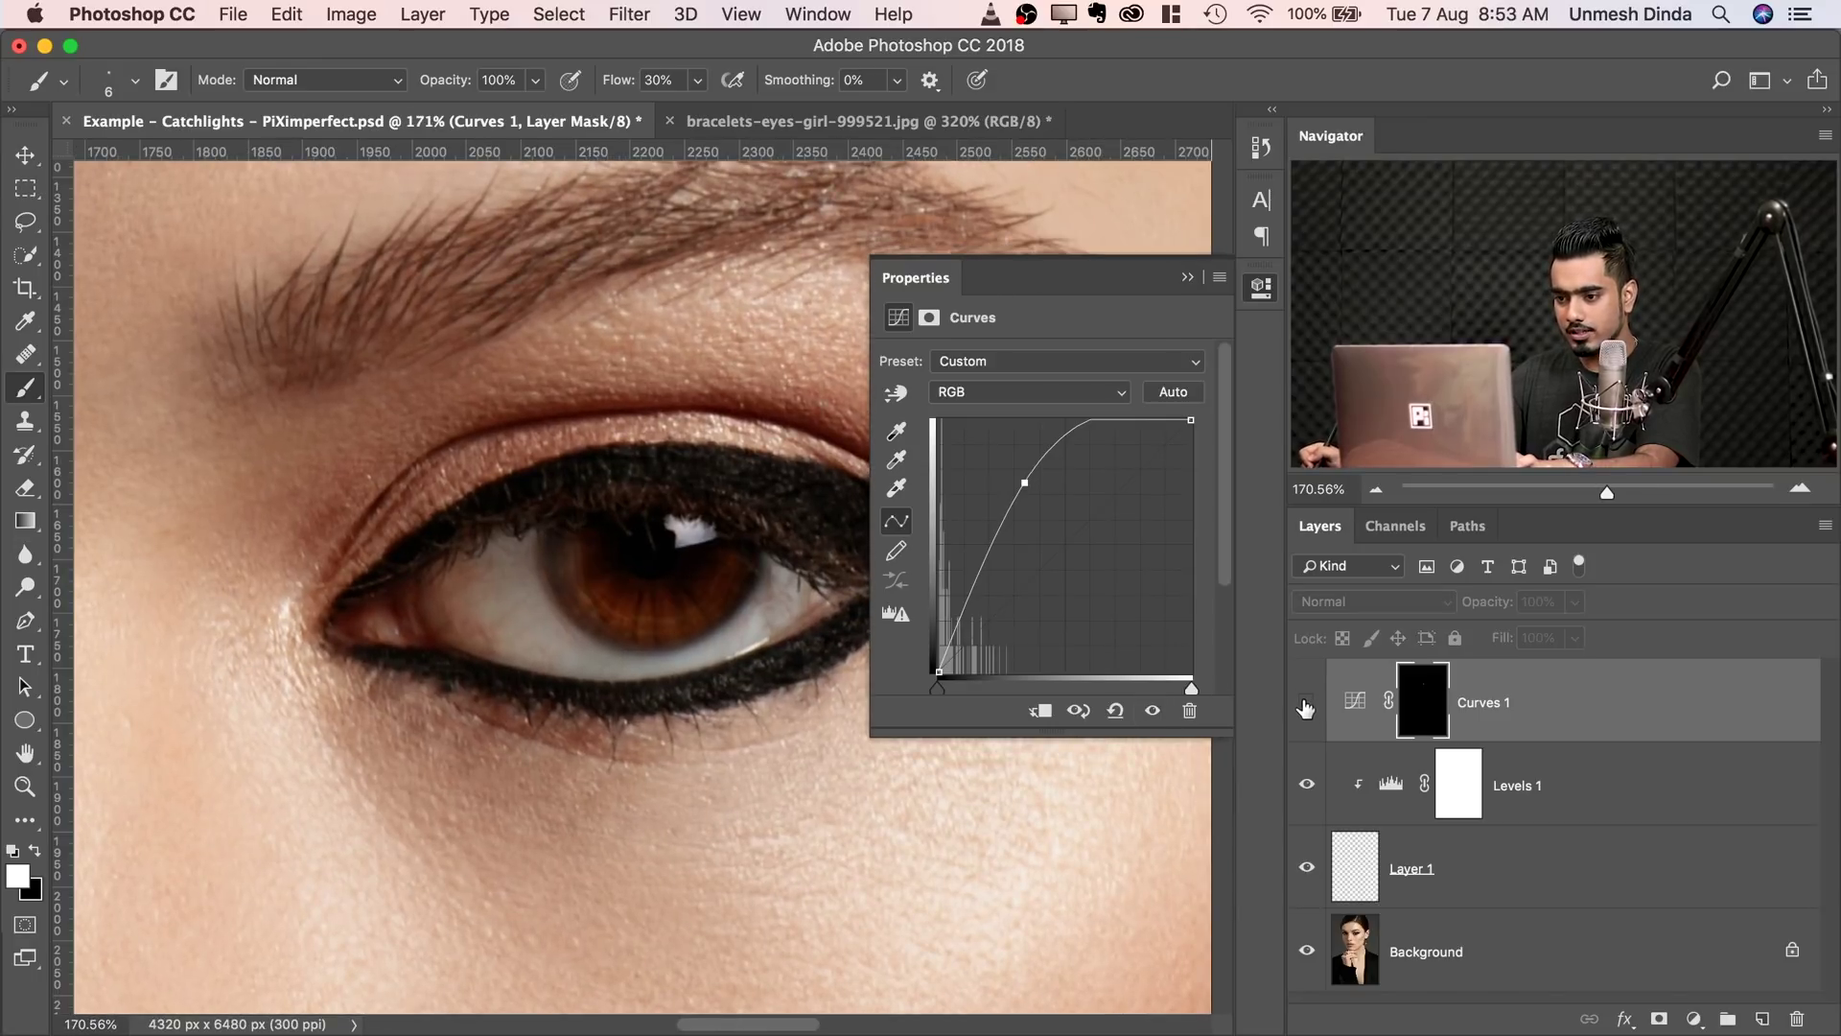
{"action": "left_click", "coordinate": [1152, 709]}
{"action": "left_click", "coordinate": [717, 561]}
{"action": "left_click_drag", "start_coordinate": [717, 561], "coordinate": [758, 561]}
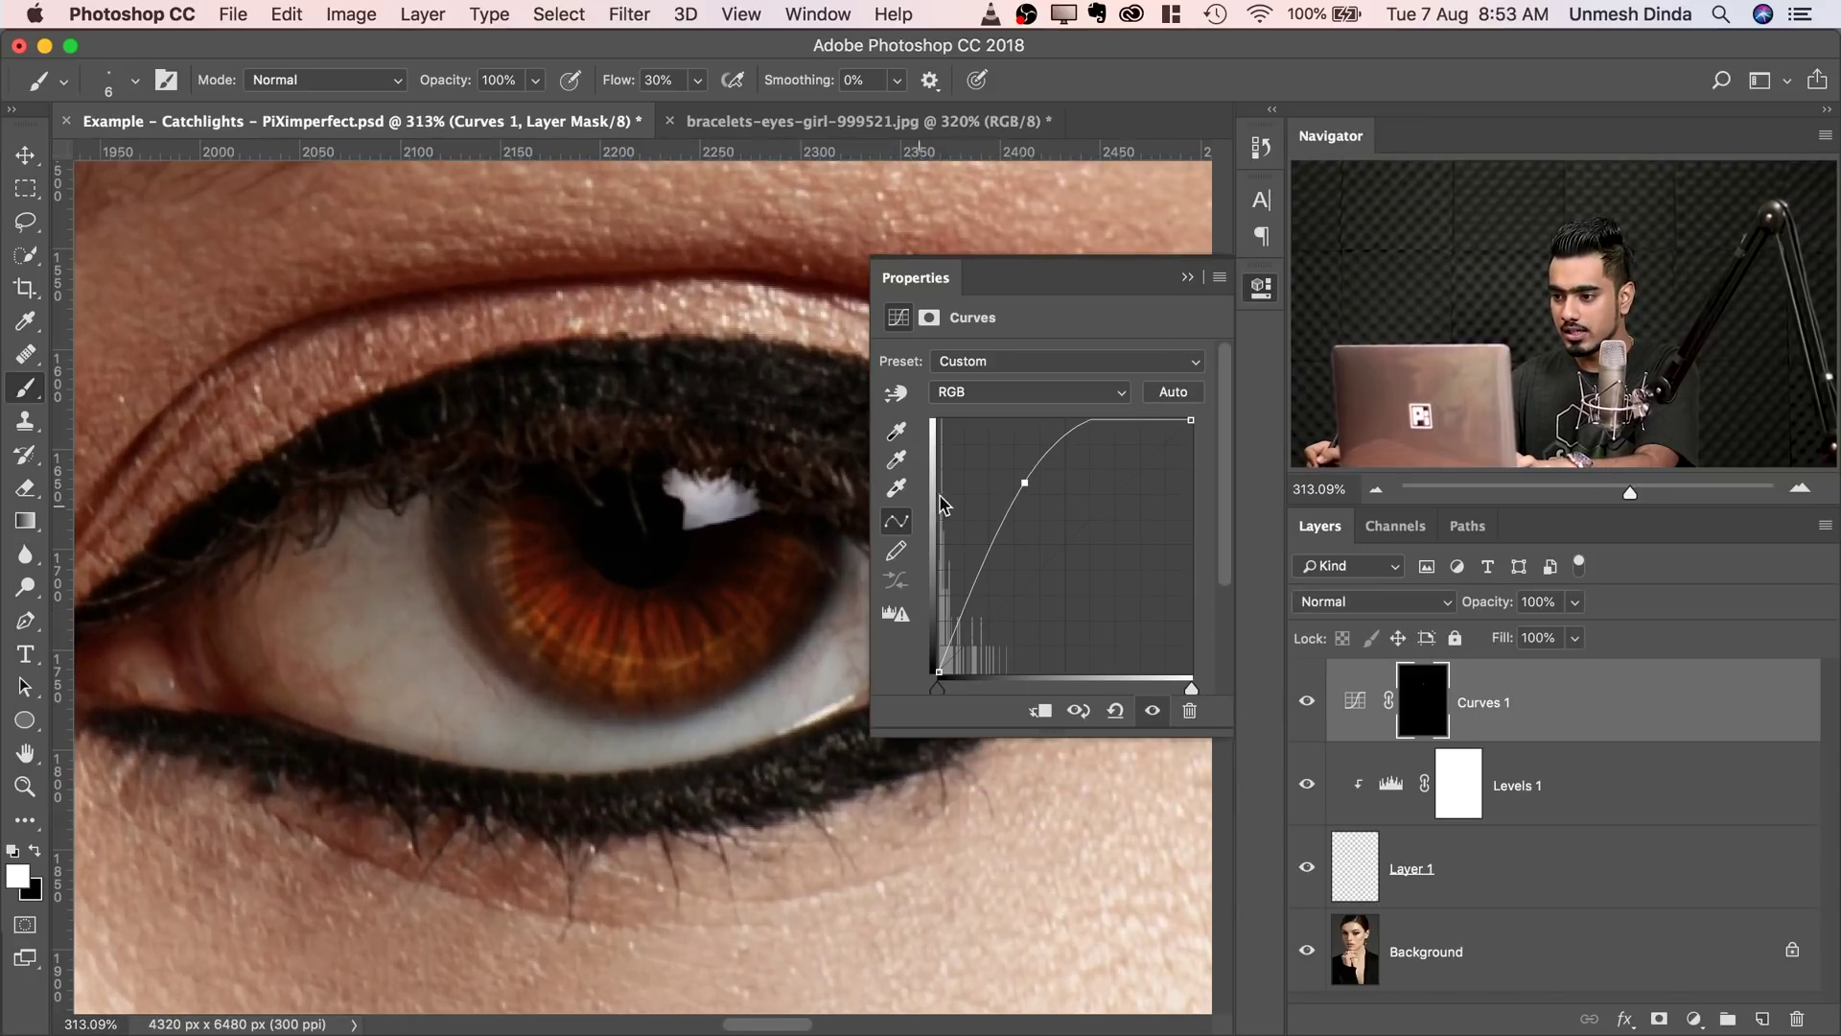
- Raise the middle point of the Curves adjustment's RGB curve slightly to brighten the iris streaks further
{"action": "left_click_drag", "start_coordinate": [1024, 482], "coordinate": [1019, 474]}
{"action": "scroll", "coordinate": [732, 508], "scroll_direction": "down", "scroll_amount": 10}
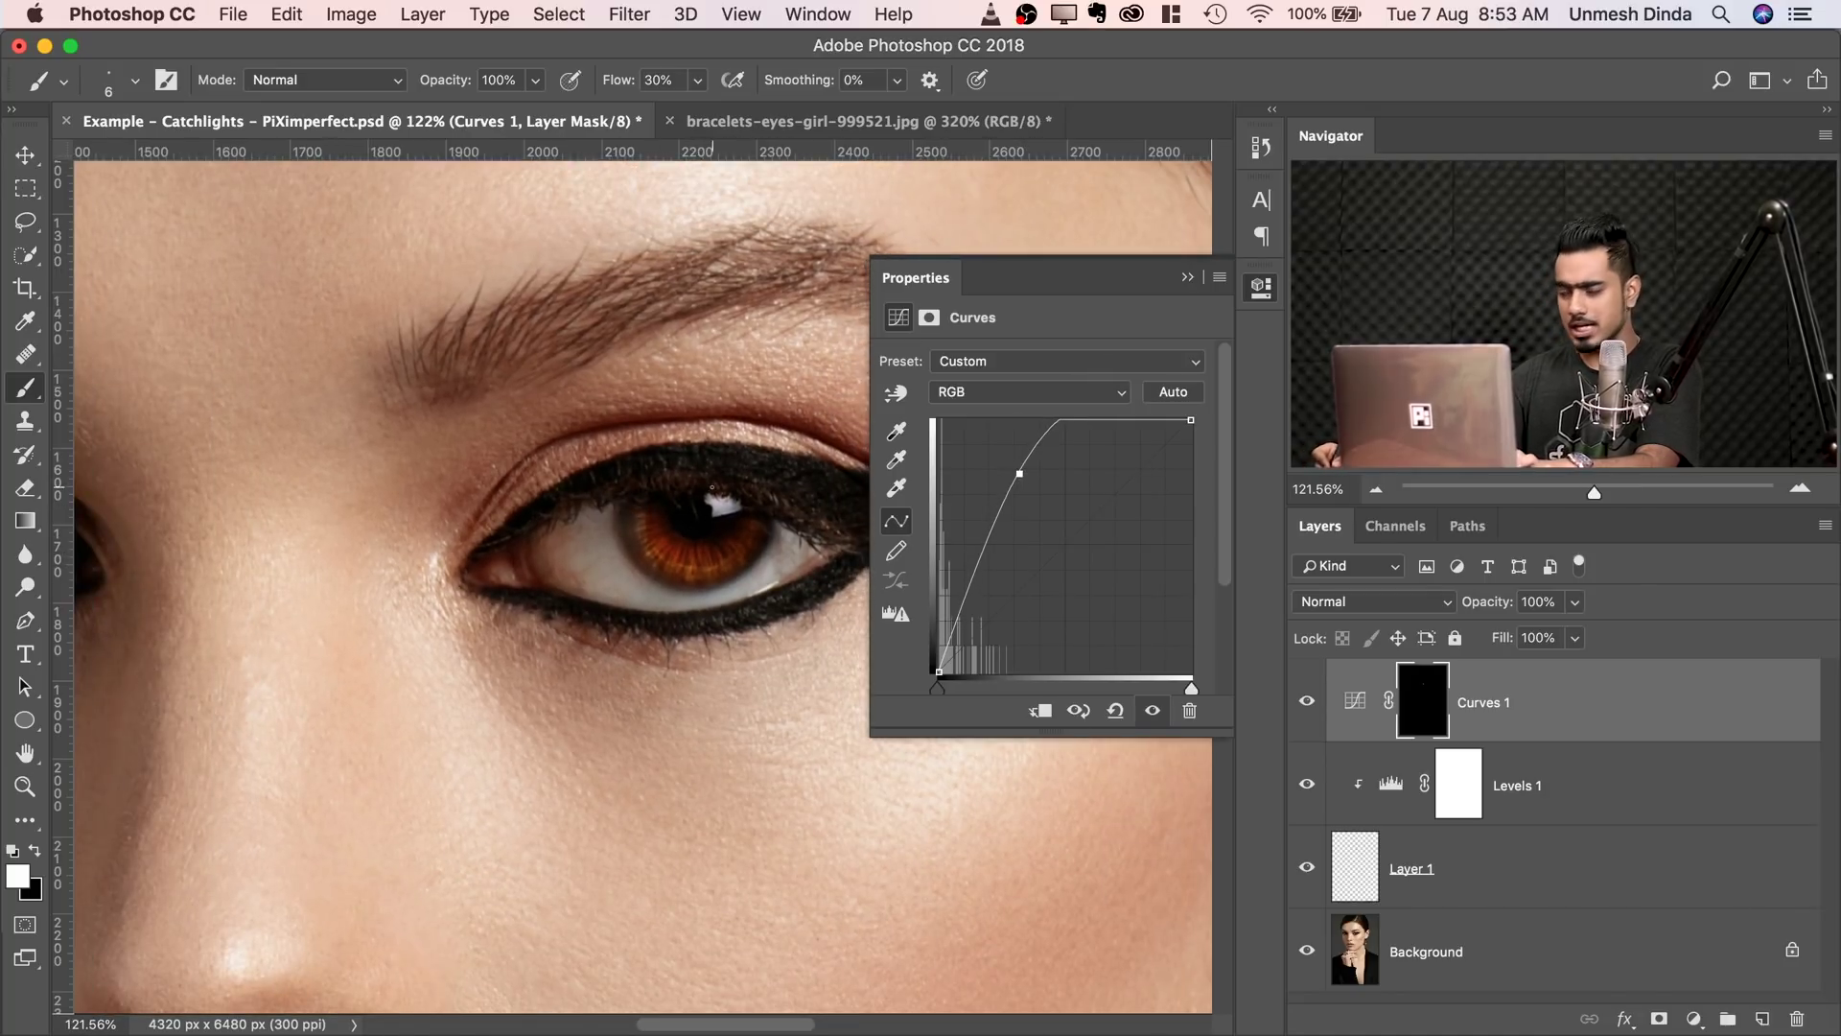
{"action": "scroll", "coordinate": [667, 490], "scroll_direction": "up", "scroll_amount": 10}
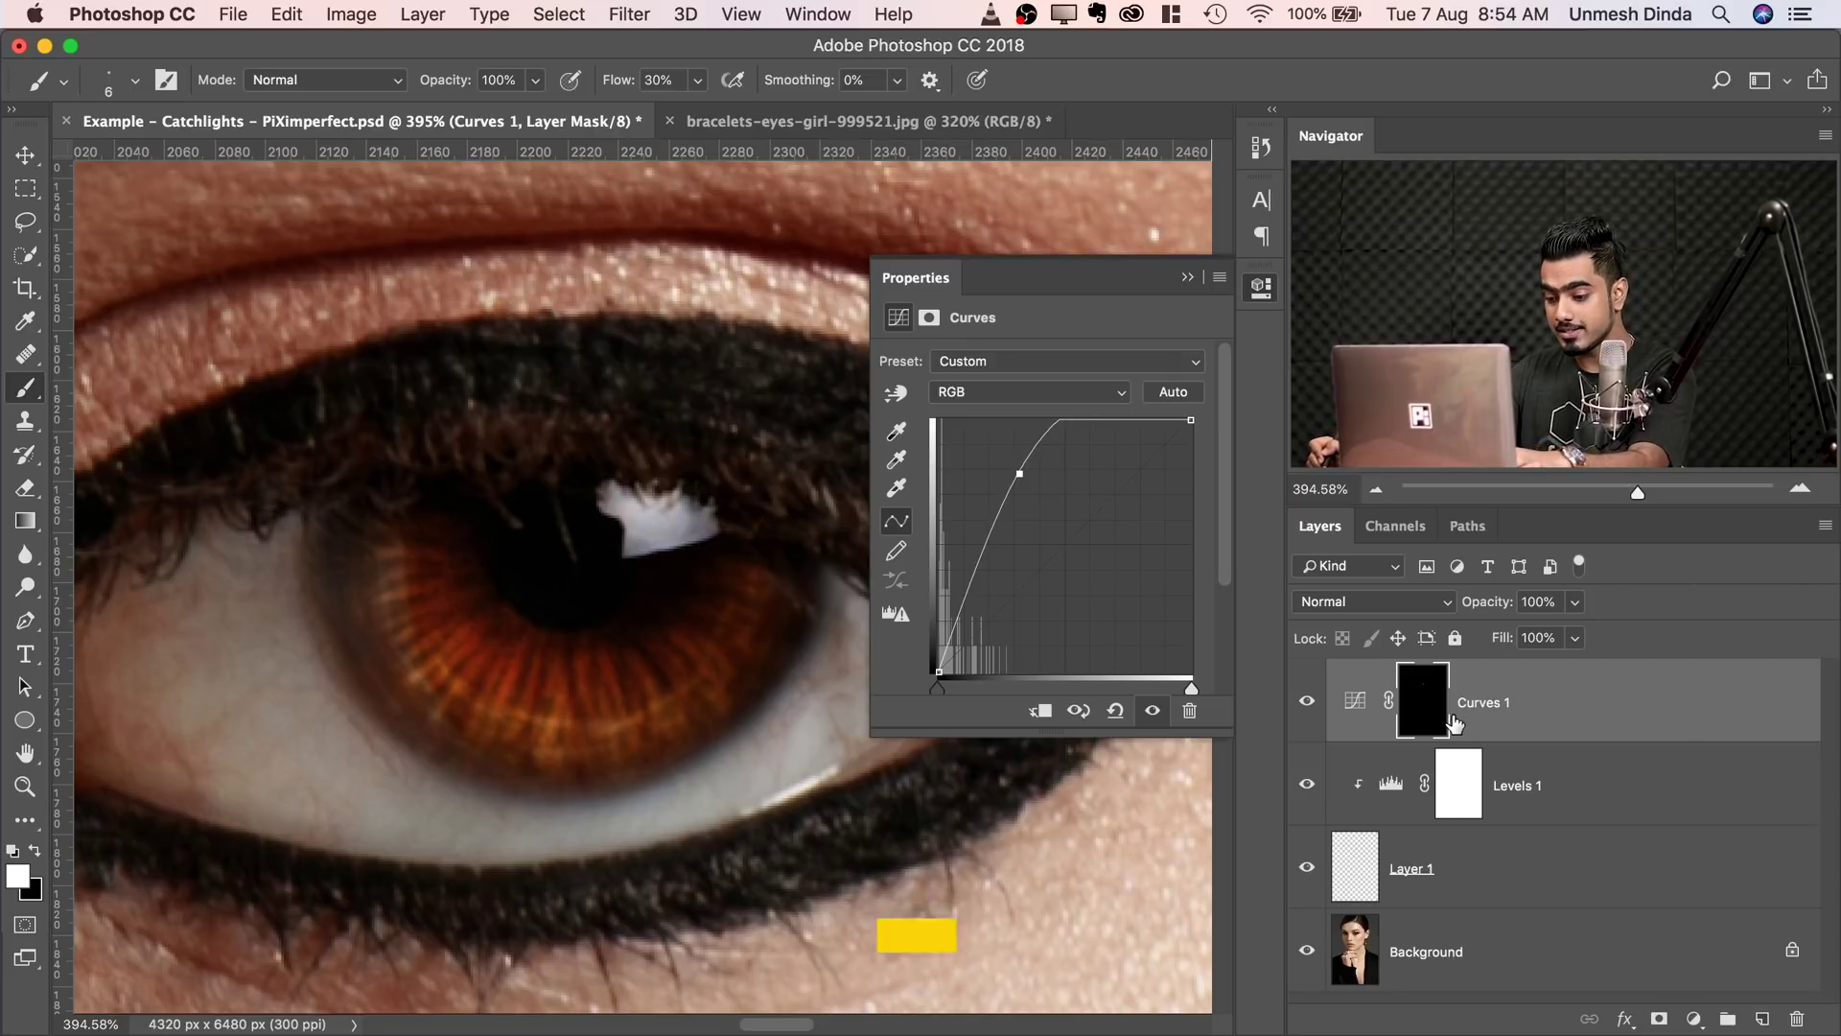
- Put the Curves adjustment into a group and add a white layer mask to that group
{"action": "key", "text": "super+g"}
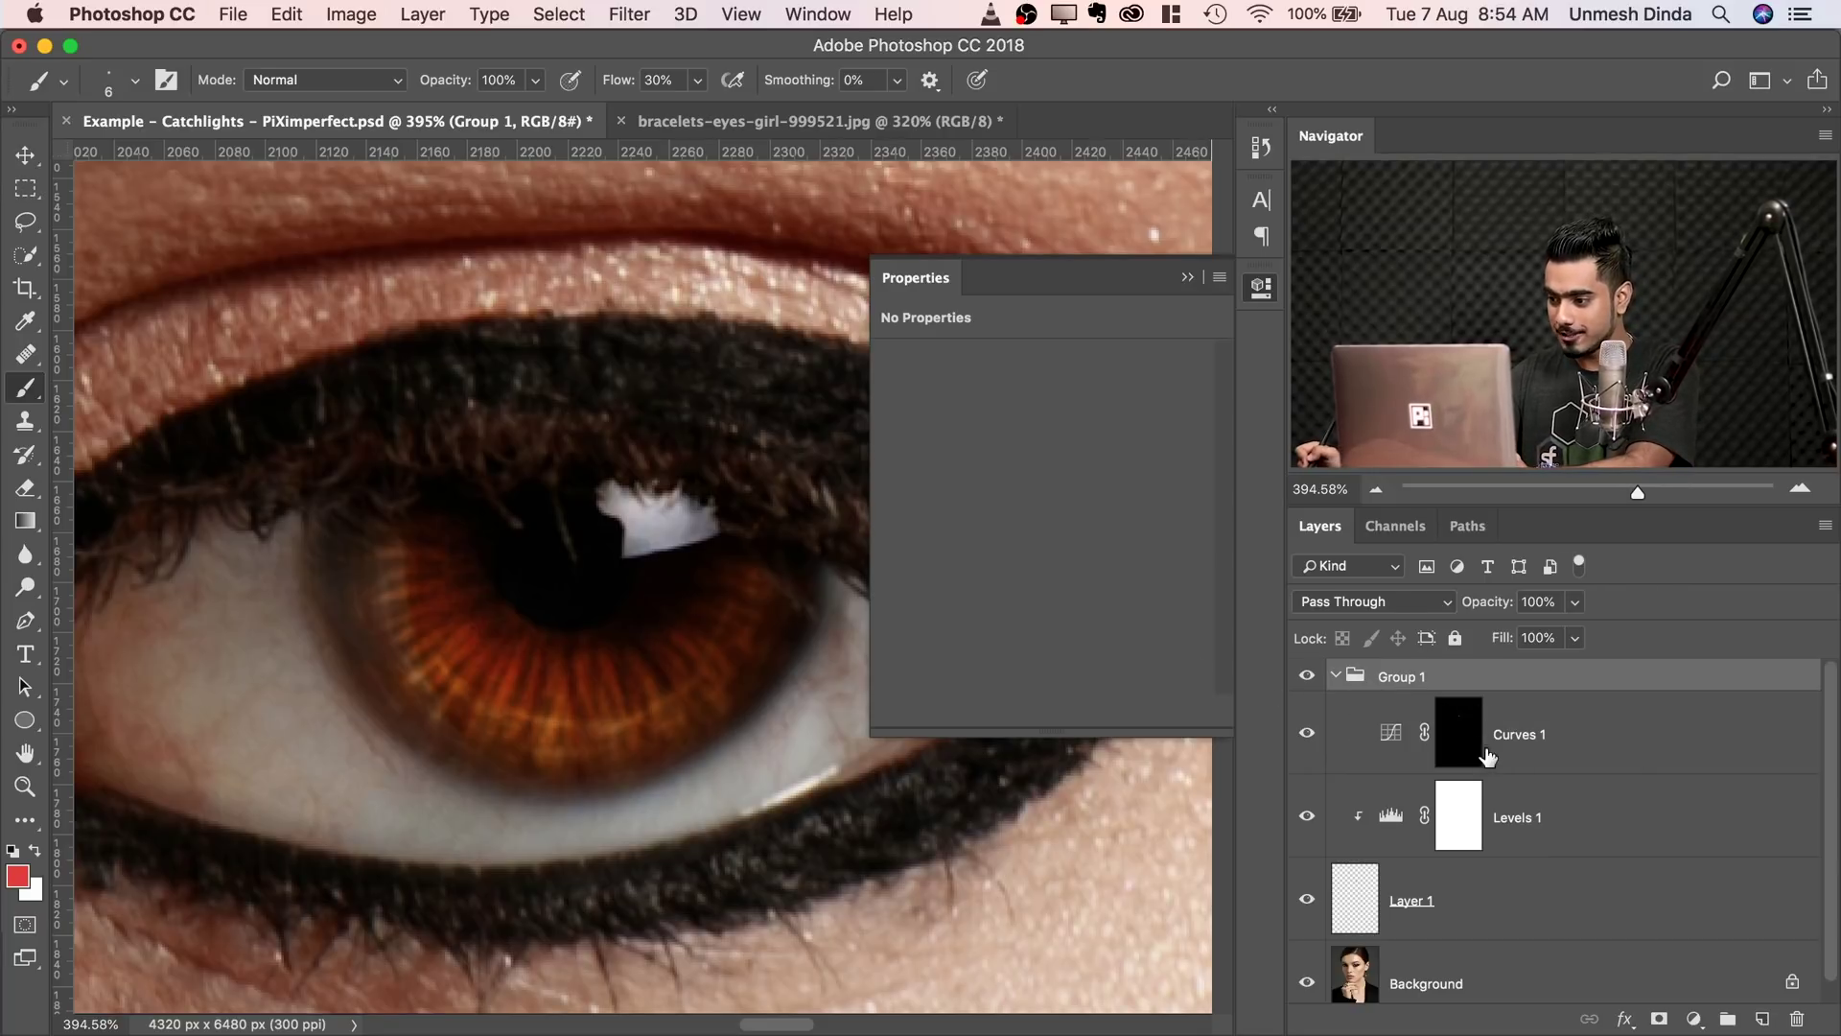
{"action": "left_click", "coordinate": [1480, 730]}
{"action": "left_click", "coordinate": [1346, 681]}
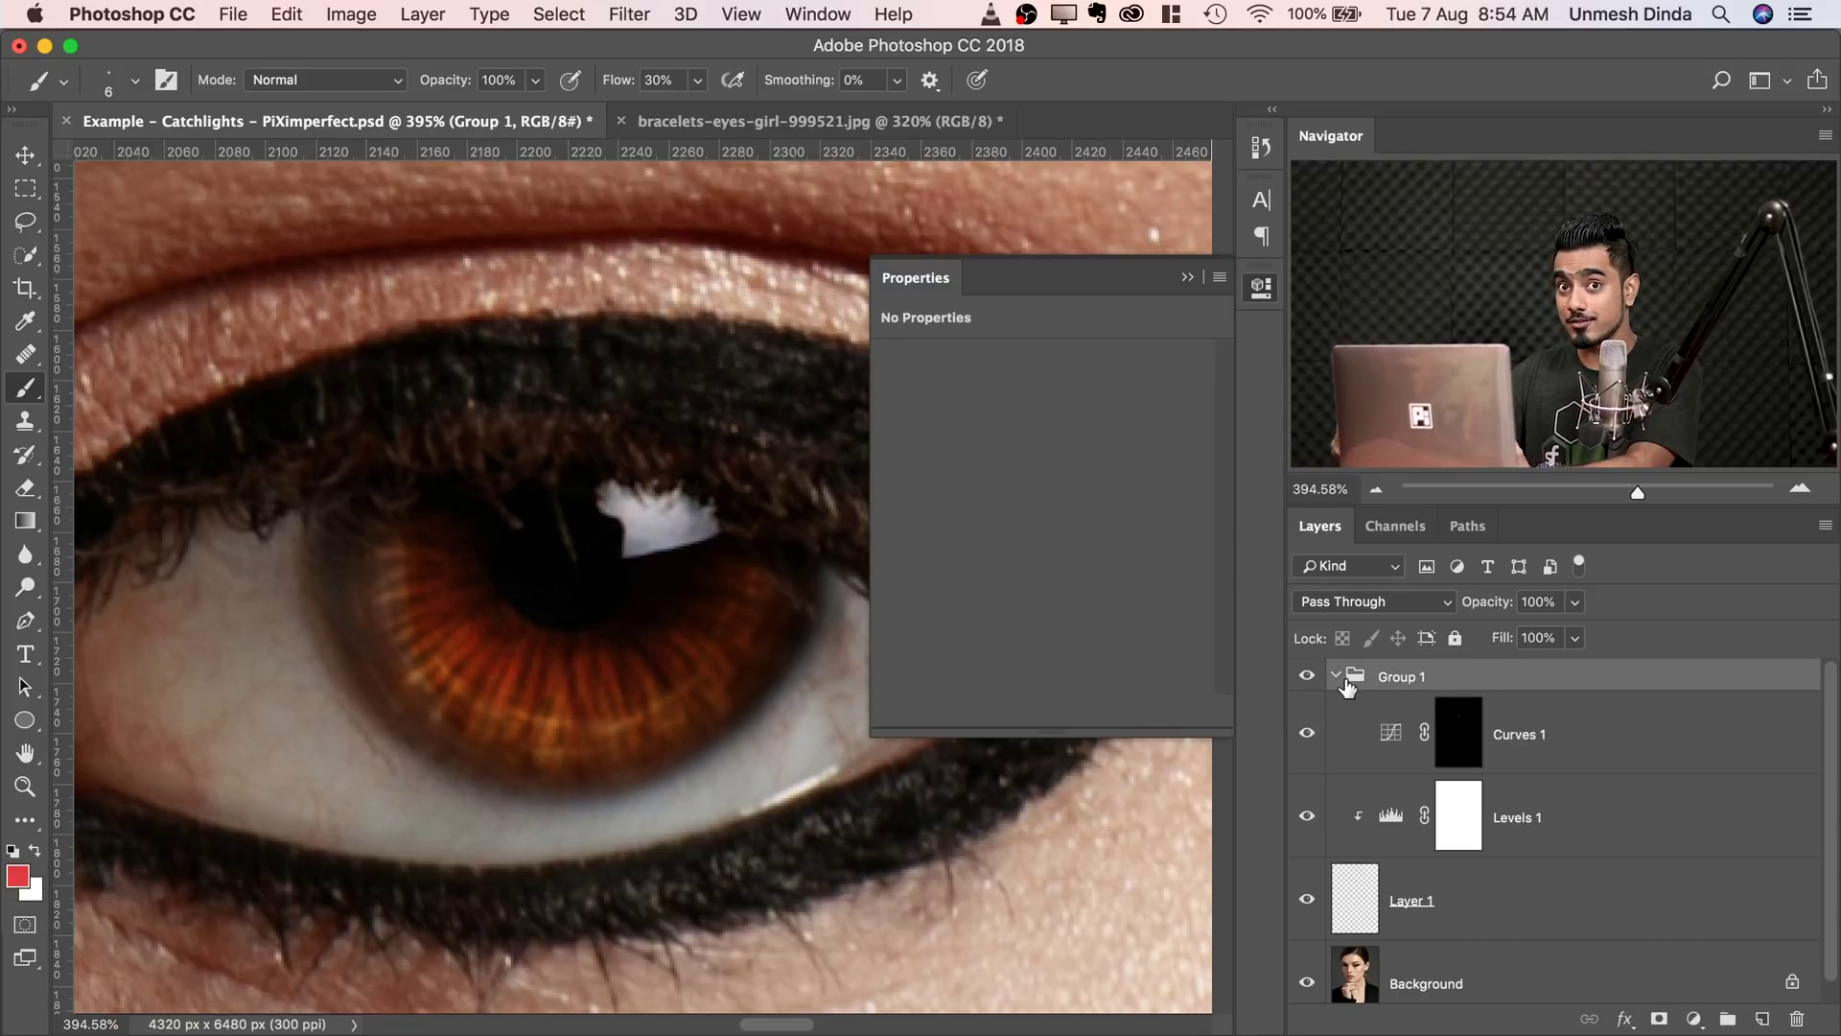
{"action": "left_click", "coordinate": [1659, 1018]}
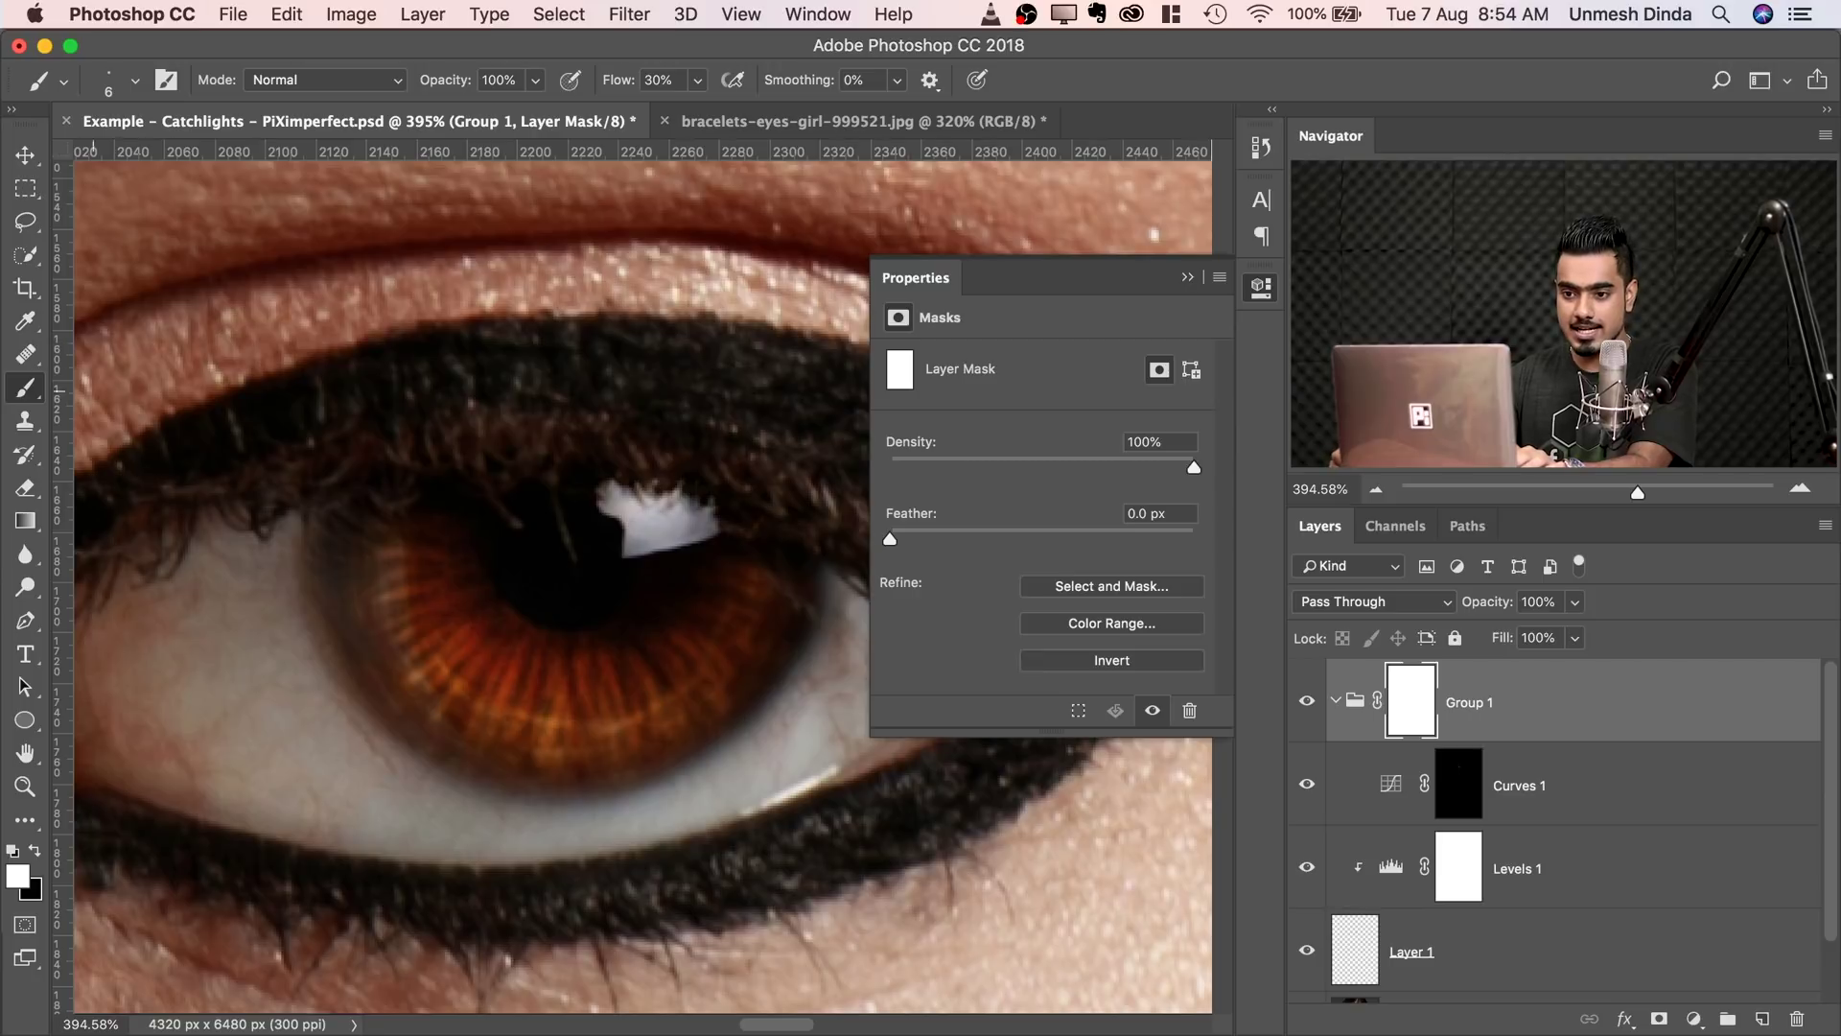
- Paint black on the group mask over the upper iris with a soft 154 px brush and compare the eye with the group hidden
{"action": "mouse_move", "coordinate": [375, 383]}
{"action": "left_mouse_down"}
{"action": "mouse_move", "coordinate": [446, 381]}
{"action": "mouse_move", "coordinate": [429, 382]}
{"action": "left_mouse_up"}
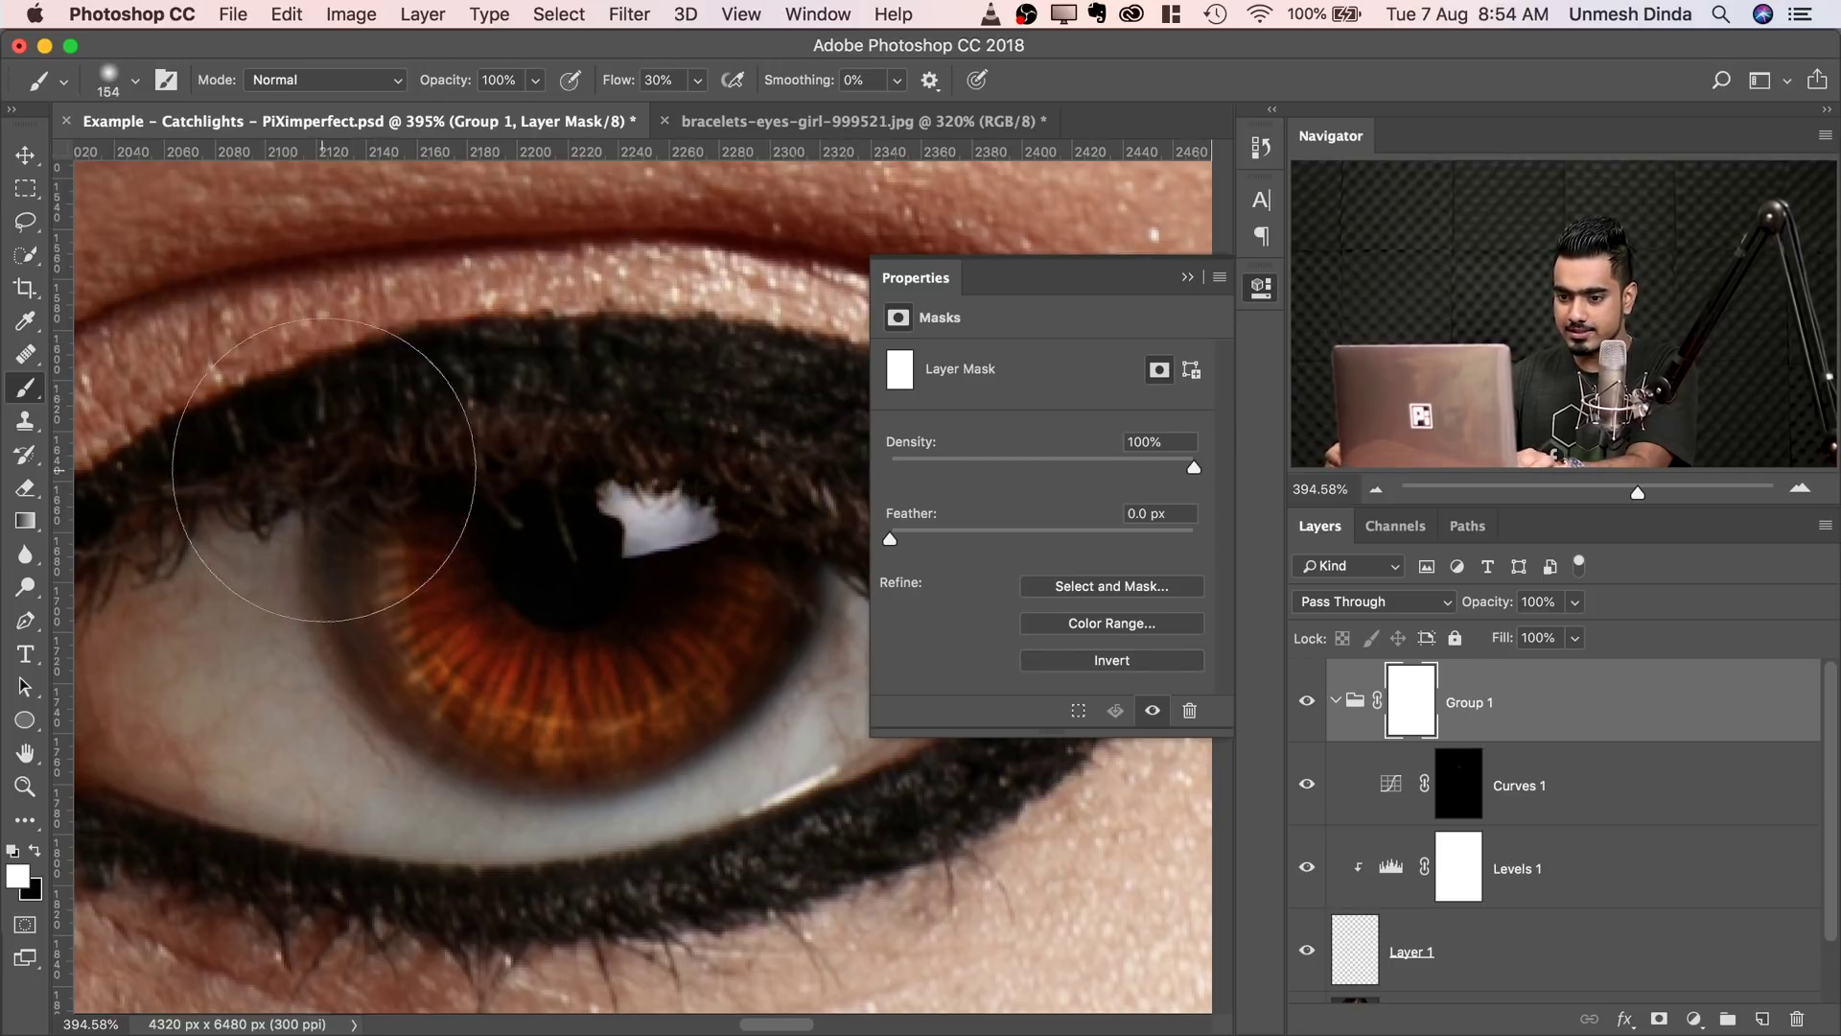
{"action": "key", "text": "x"}
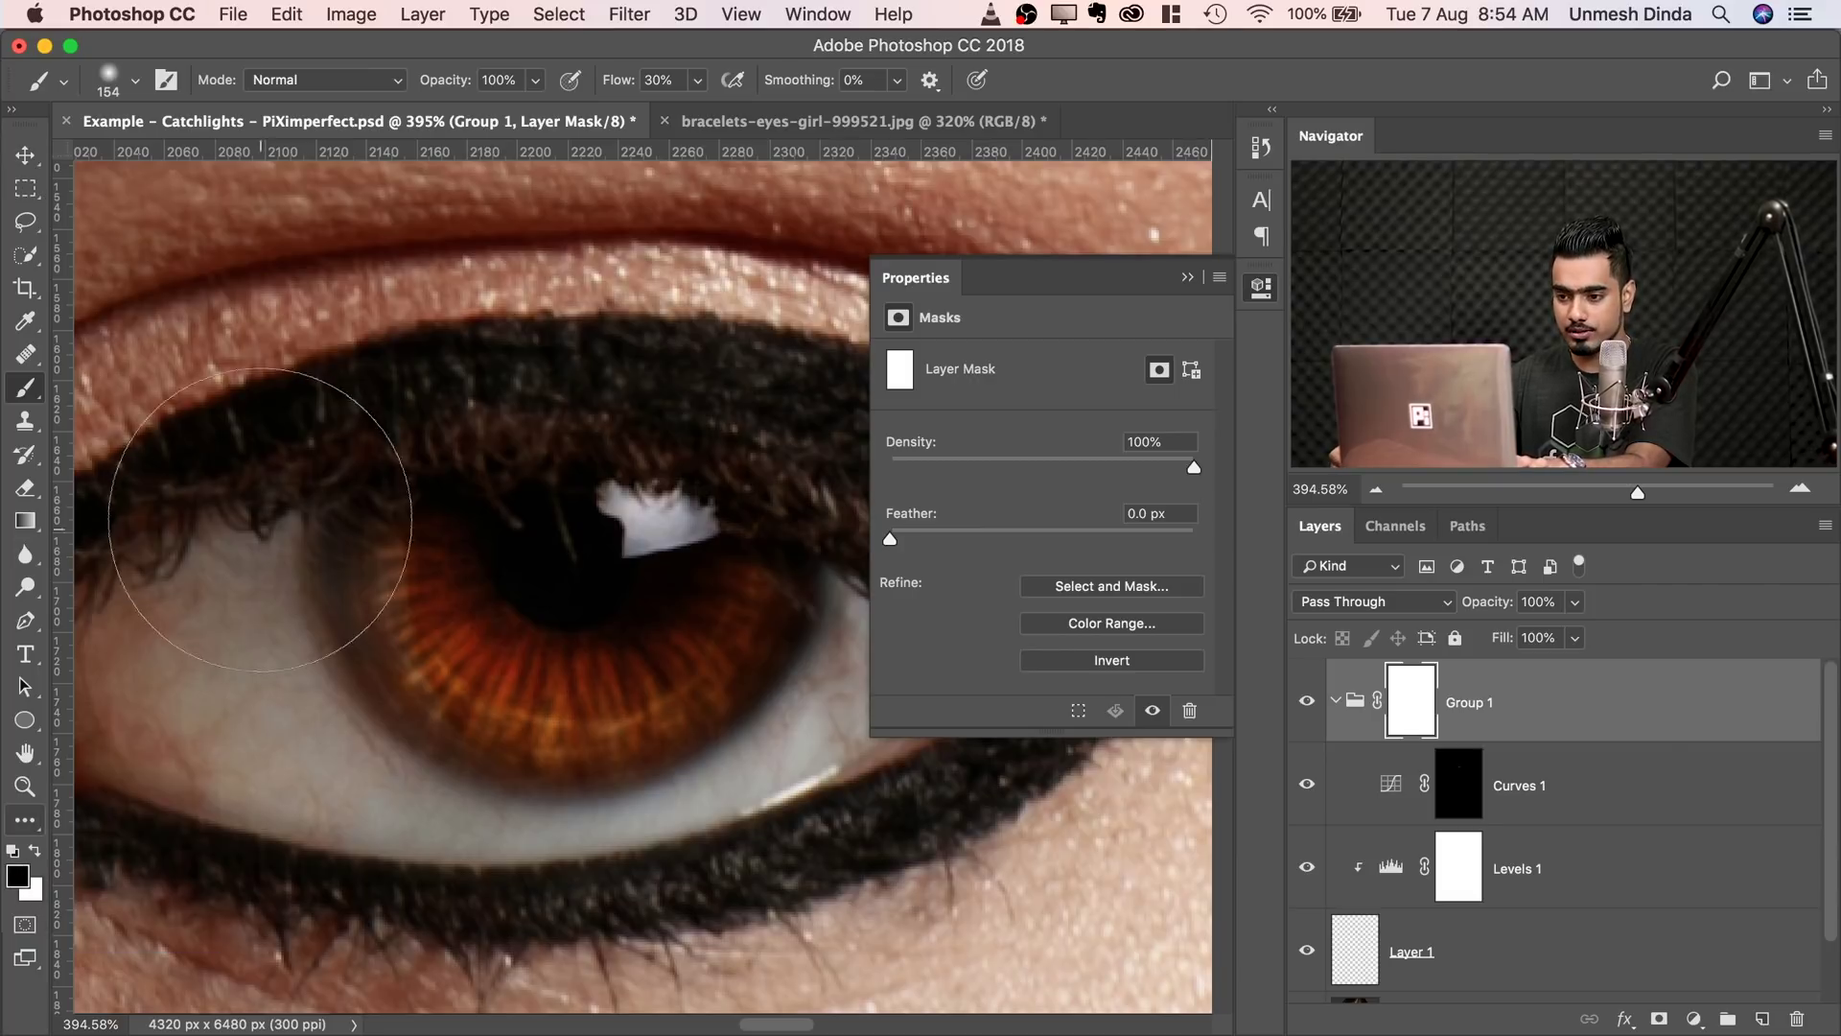
{"action": "mouse_move", "coordinate": [347, 438]}
{"action": "left_mouse_down"}
{"action": "mouse_move", "coordinate": [680, 712]}
{"action": "mouse_move", "coordinate": [592, 745]}
{"action": "mouse_move", "coordinate": [628, 745]}
{"action": "mouse_move", "coordinate": [731, 656]}
{"action": "mouse_move", "coordinate": [805, 546]}
{"action": "left_mouse_up"}
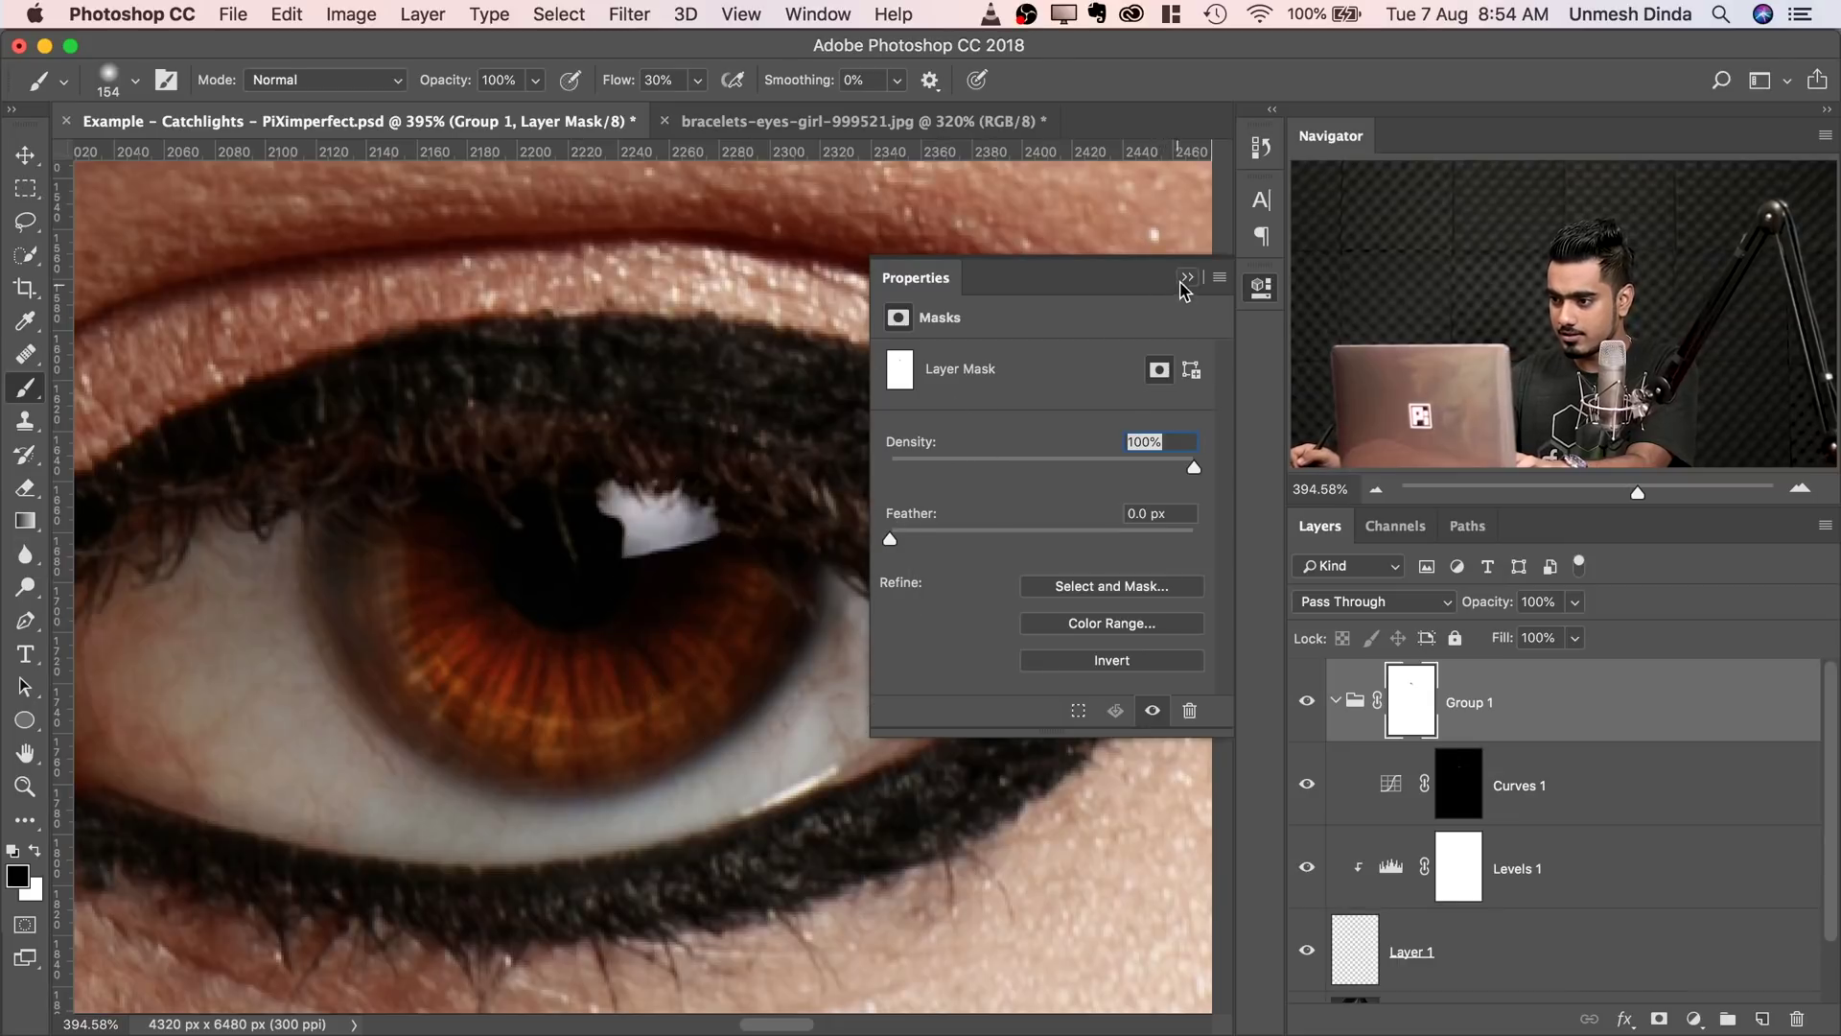
{"action": "left_click", "coordinate": [1185, 280]}
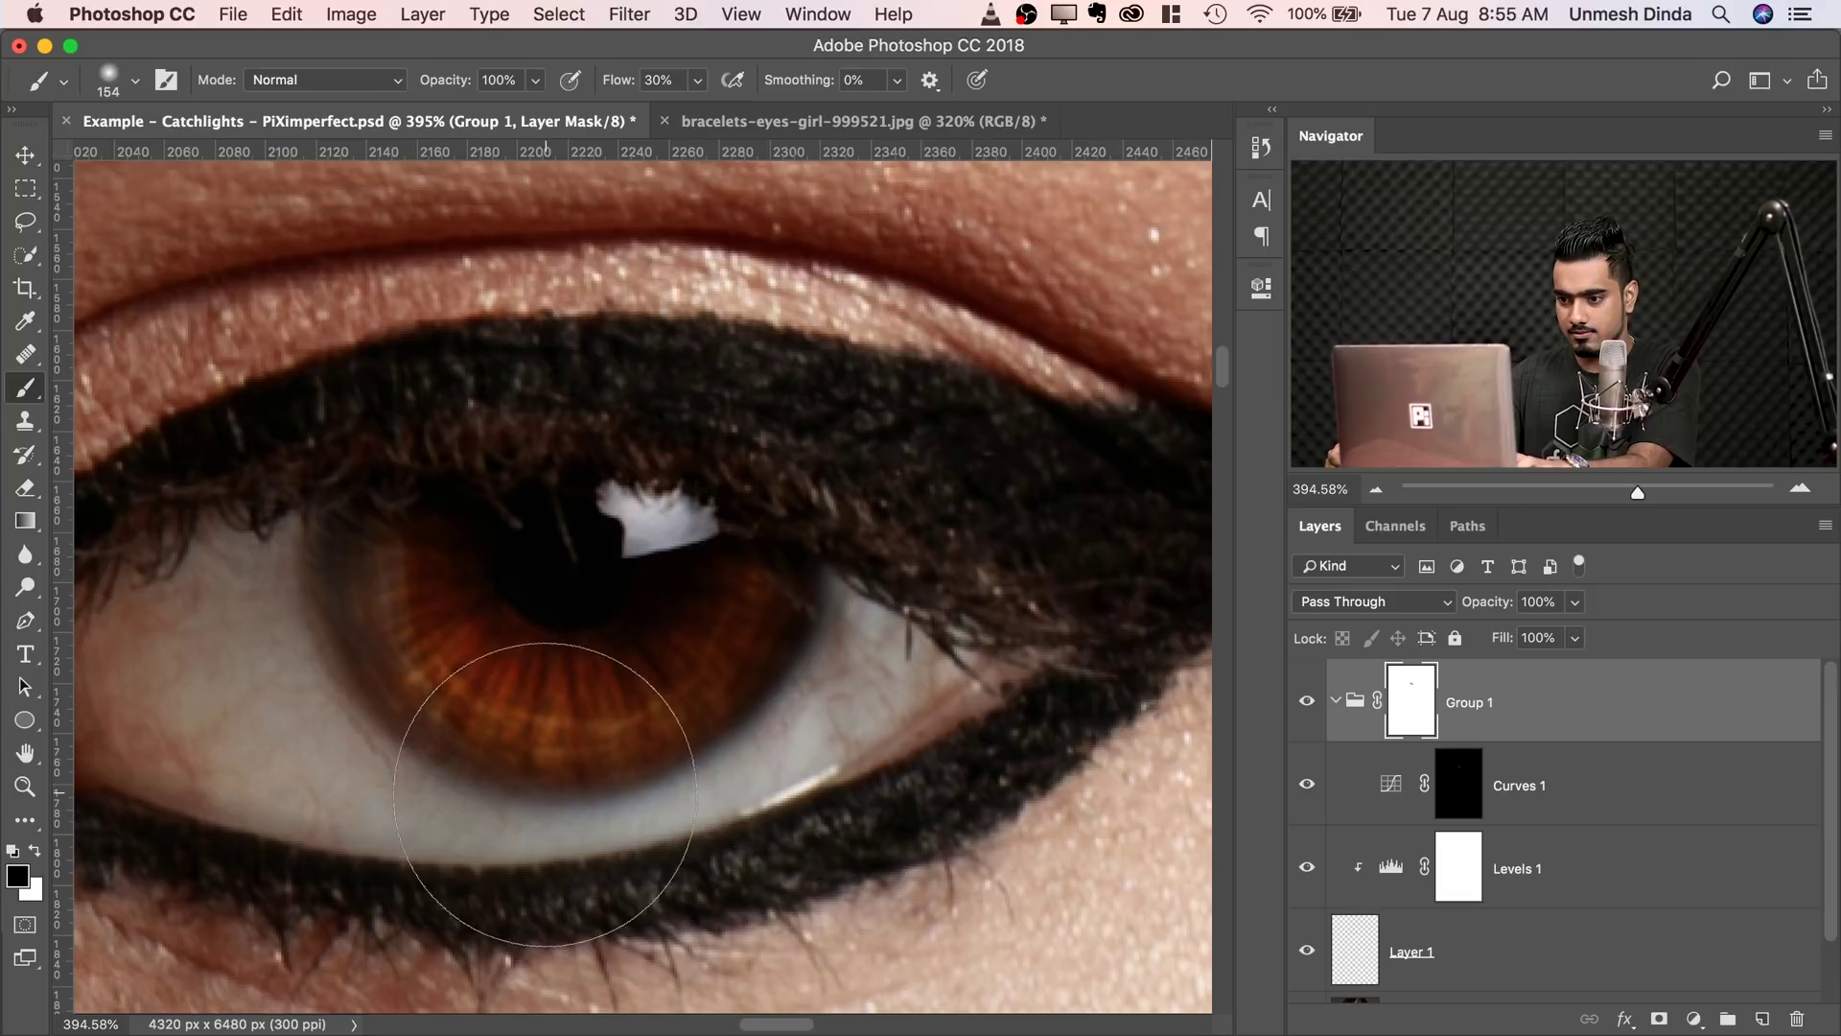
{"action": "scroll", "coordinate": [825, 537], "scroll_direction": "down", "scroll_amount": 5}
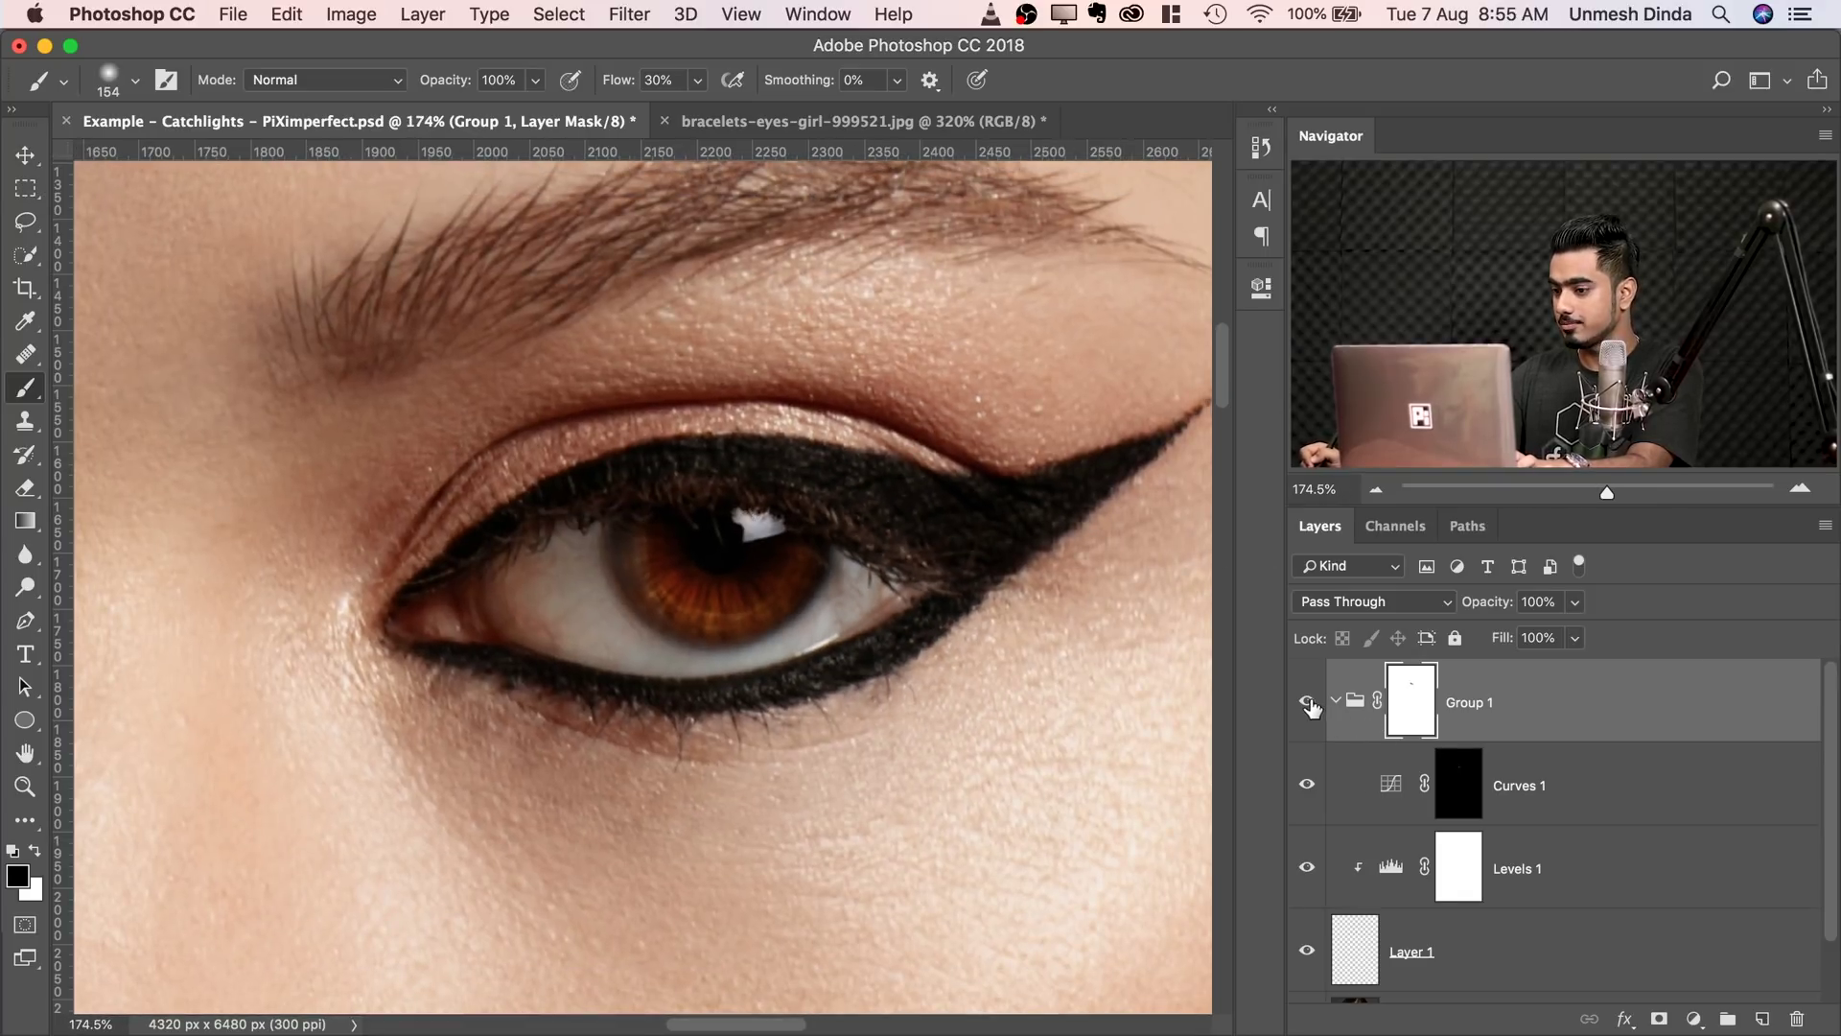
{"action": "left_click", "coordinate": [1304, 709]}
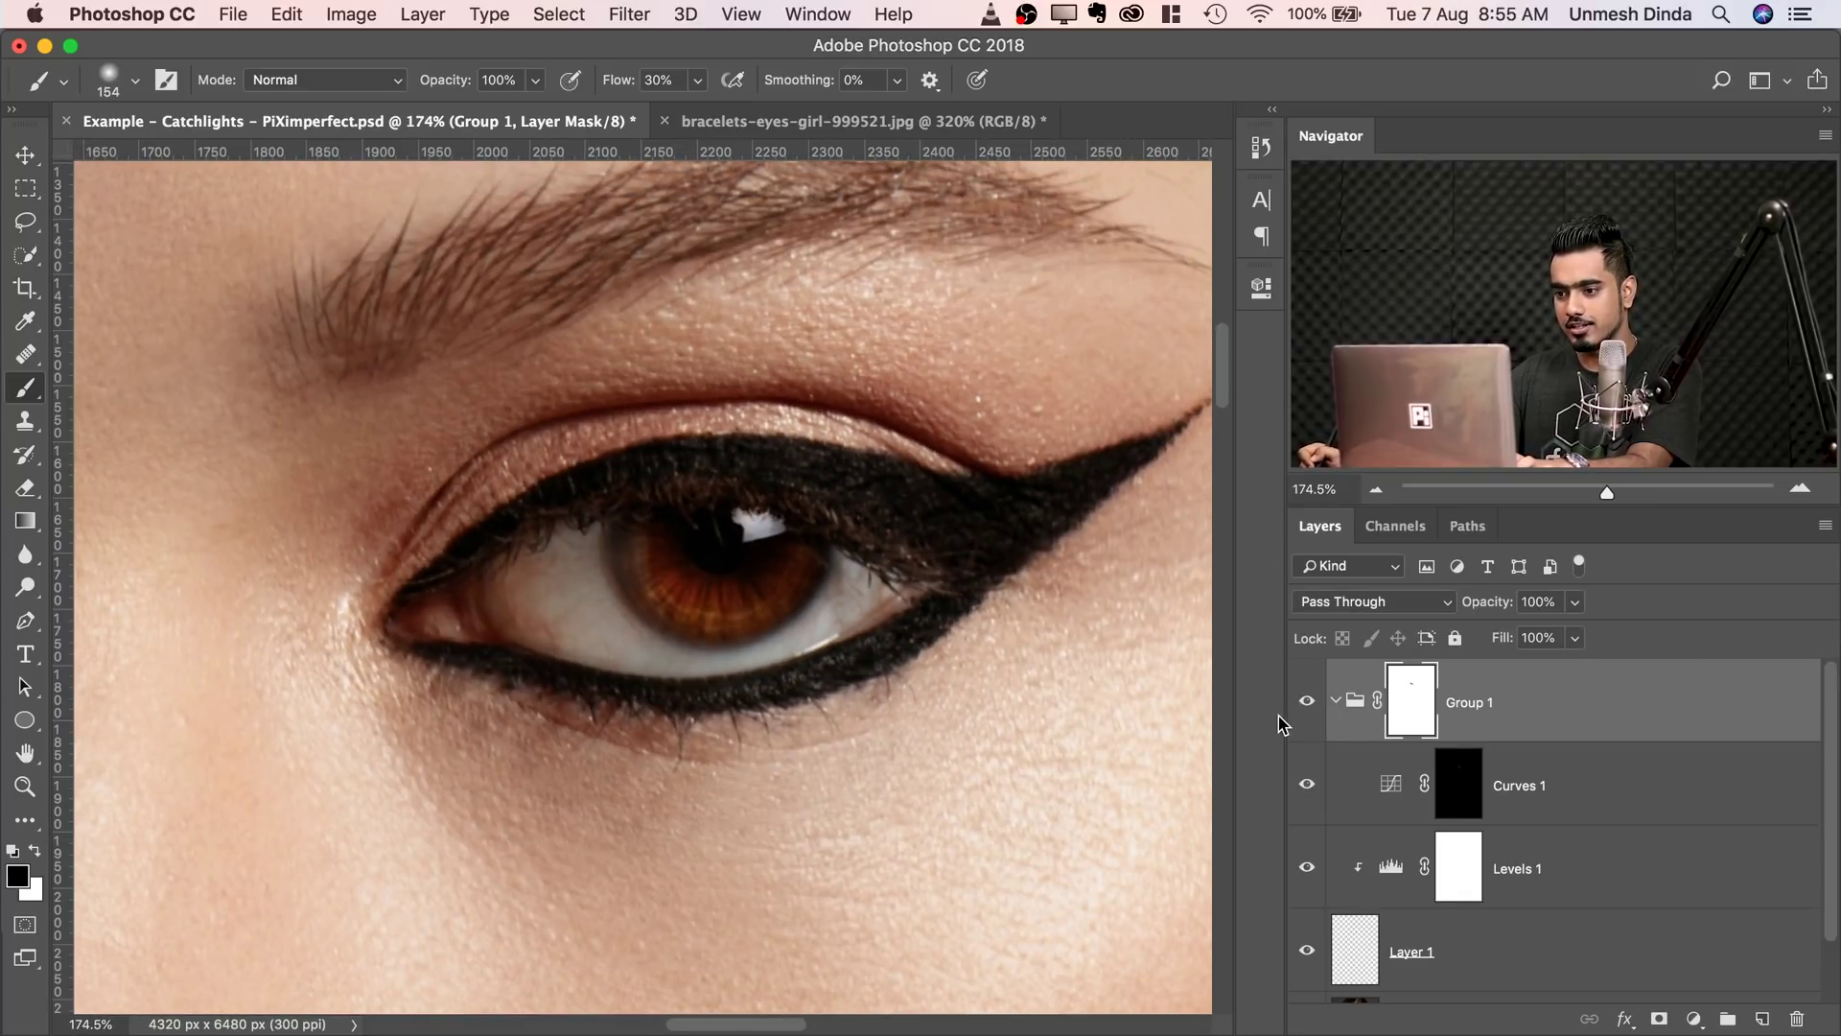
- Lower the opacity of Group 1 to 78% and collapse the group
{"action": "left_click", "coordinate": [1573, 601]}
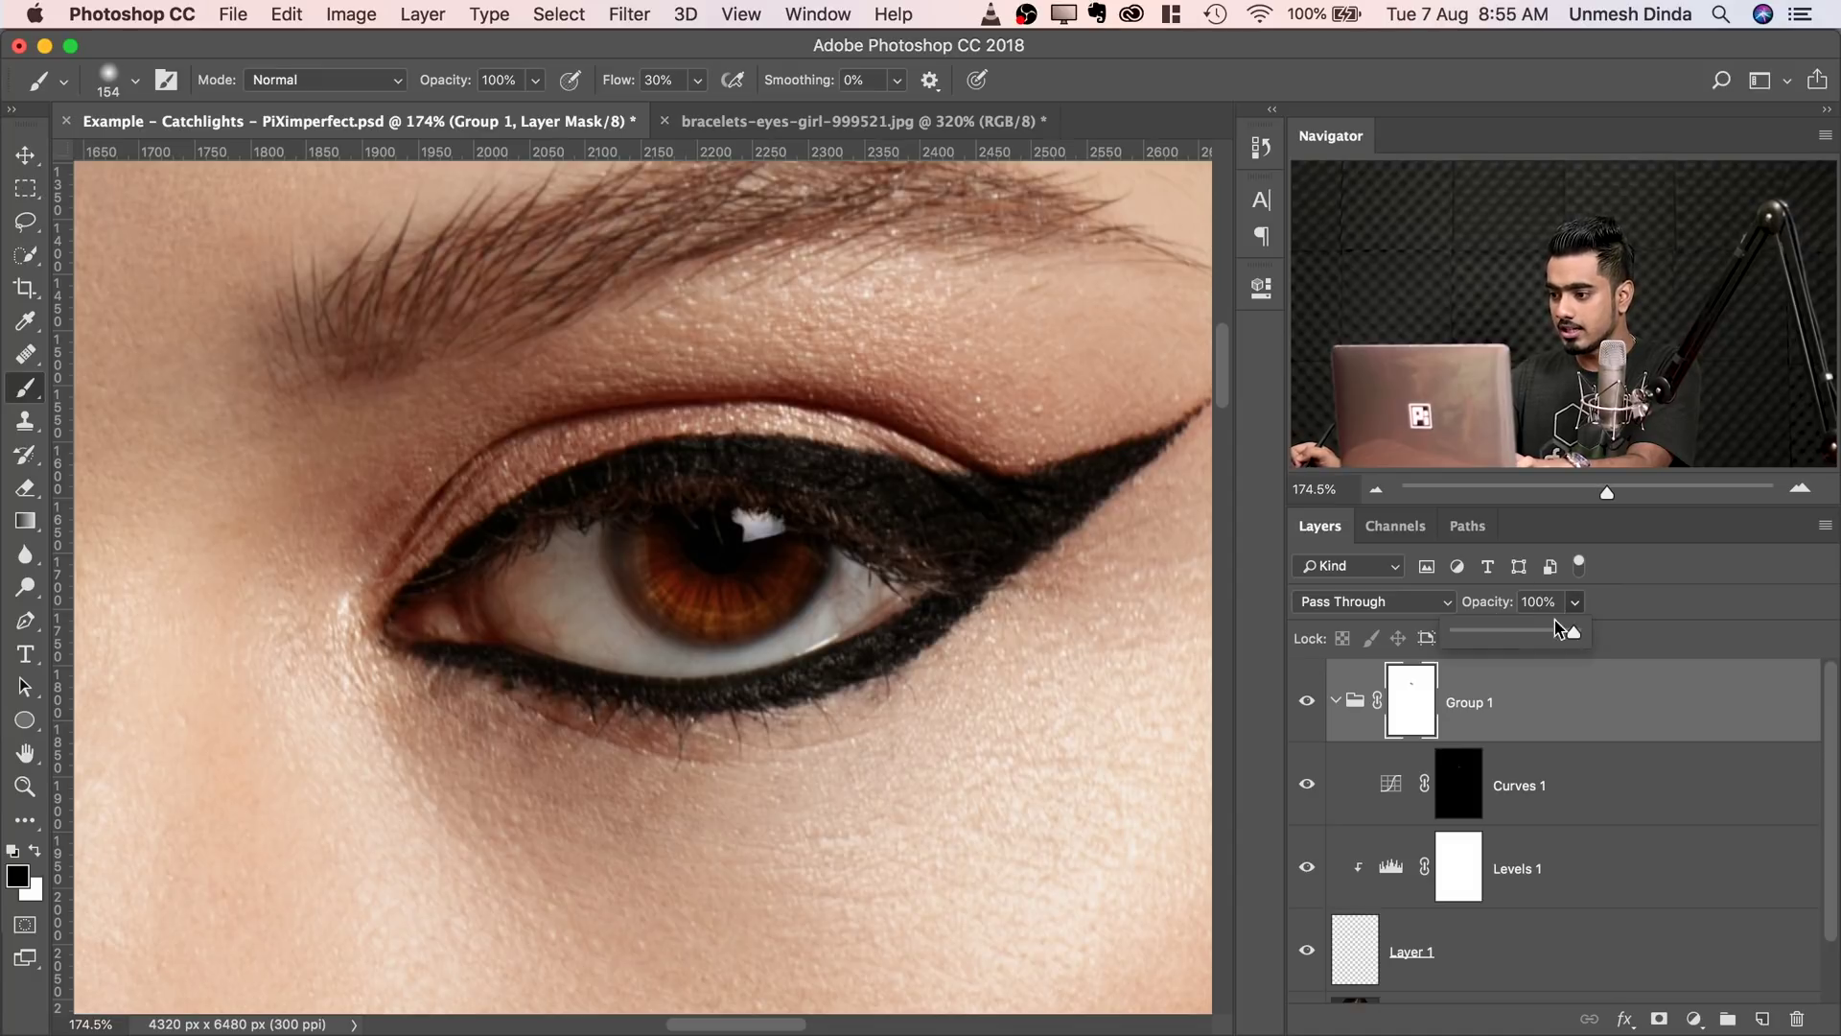
{"action": "left_click_drag", "start_coordinate": [1537, 640], "coordinate": [1550, 639]}
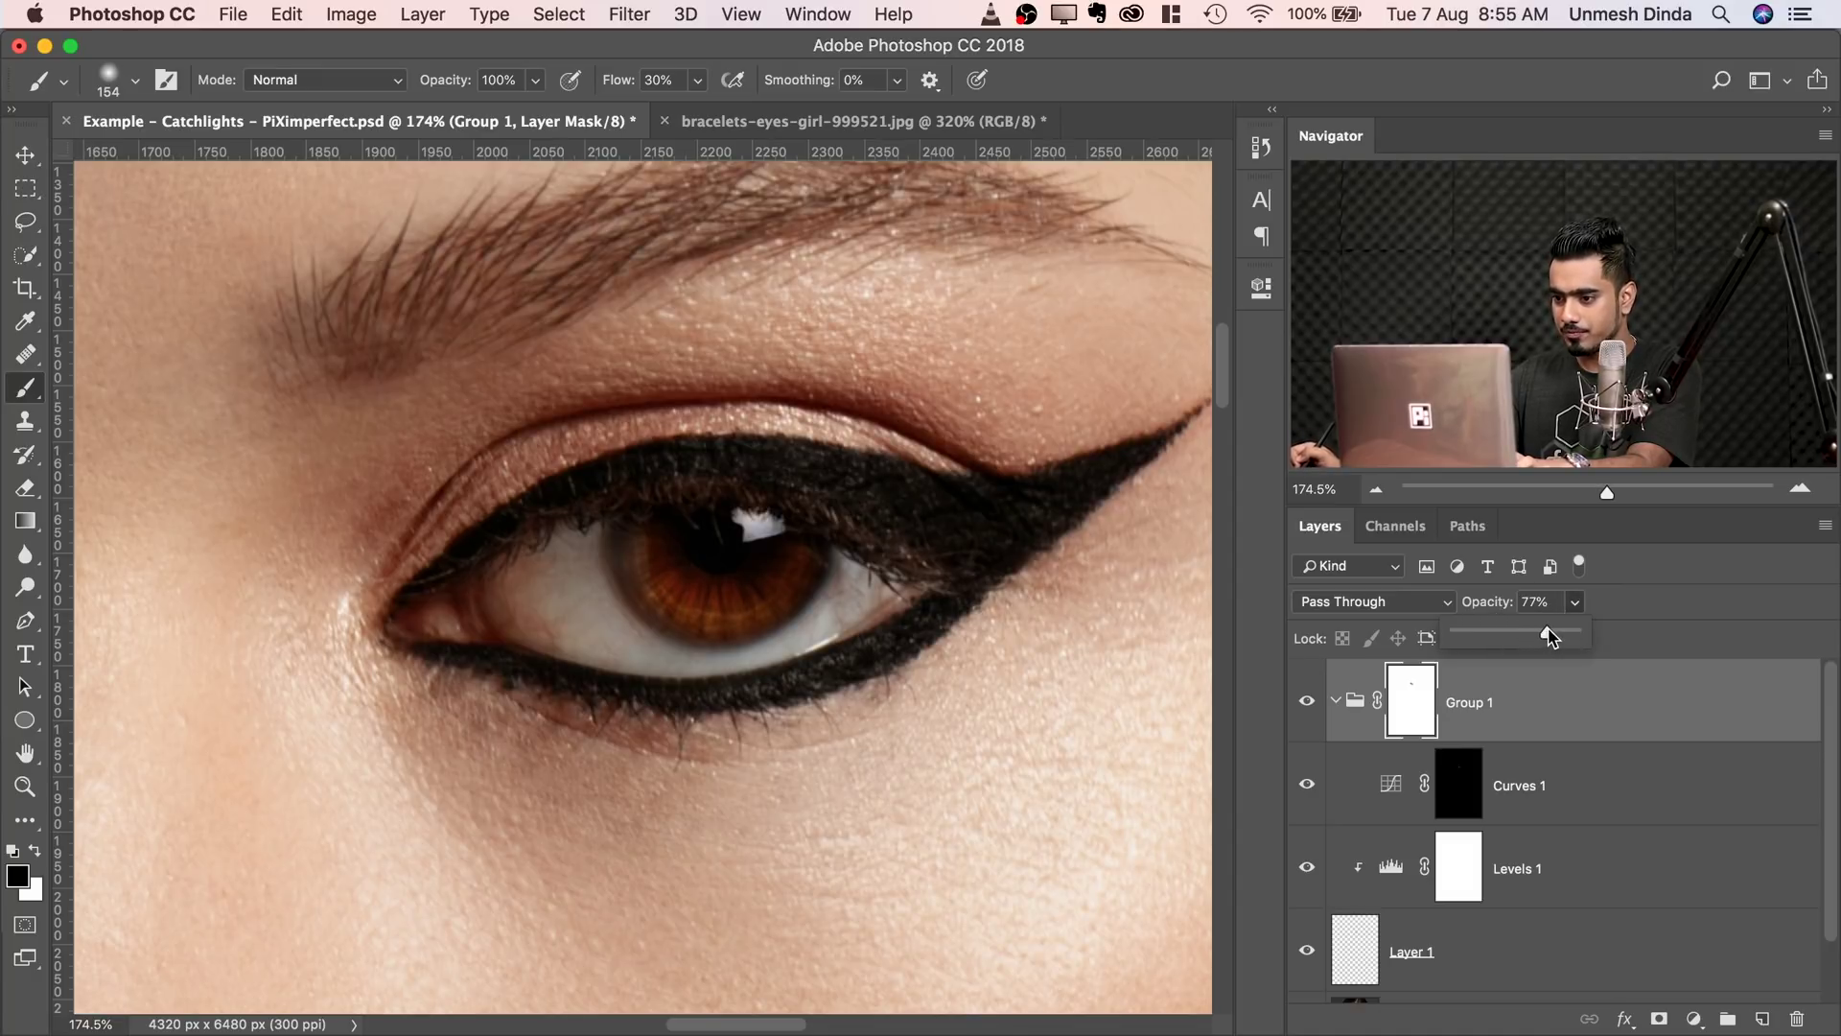
{"action": "left_click", "coordinate": [1335, 700]}
{"action": "left_click", "coordinate": [1334, 700]}
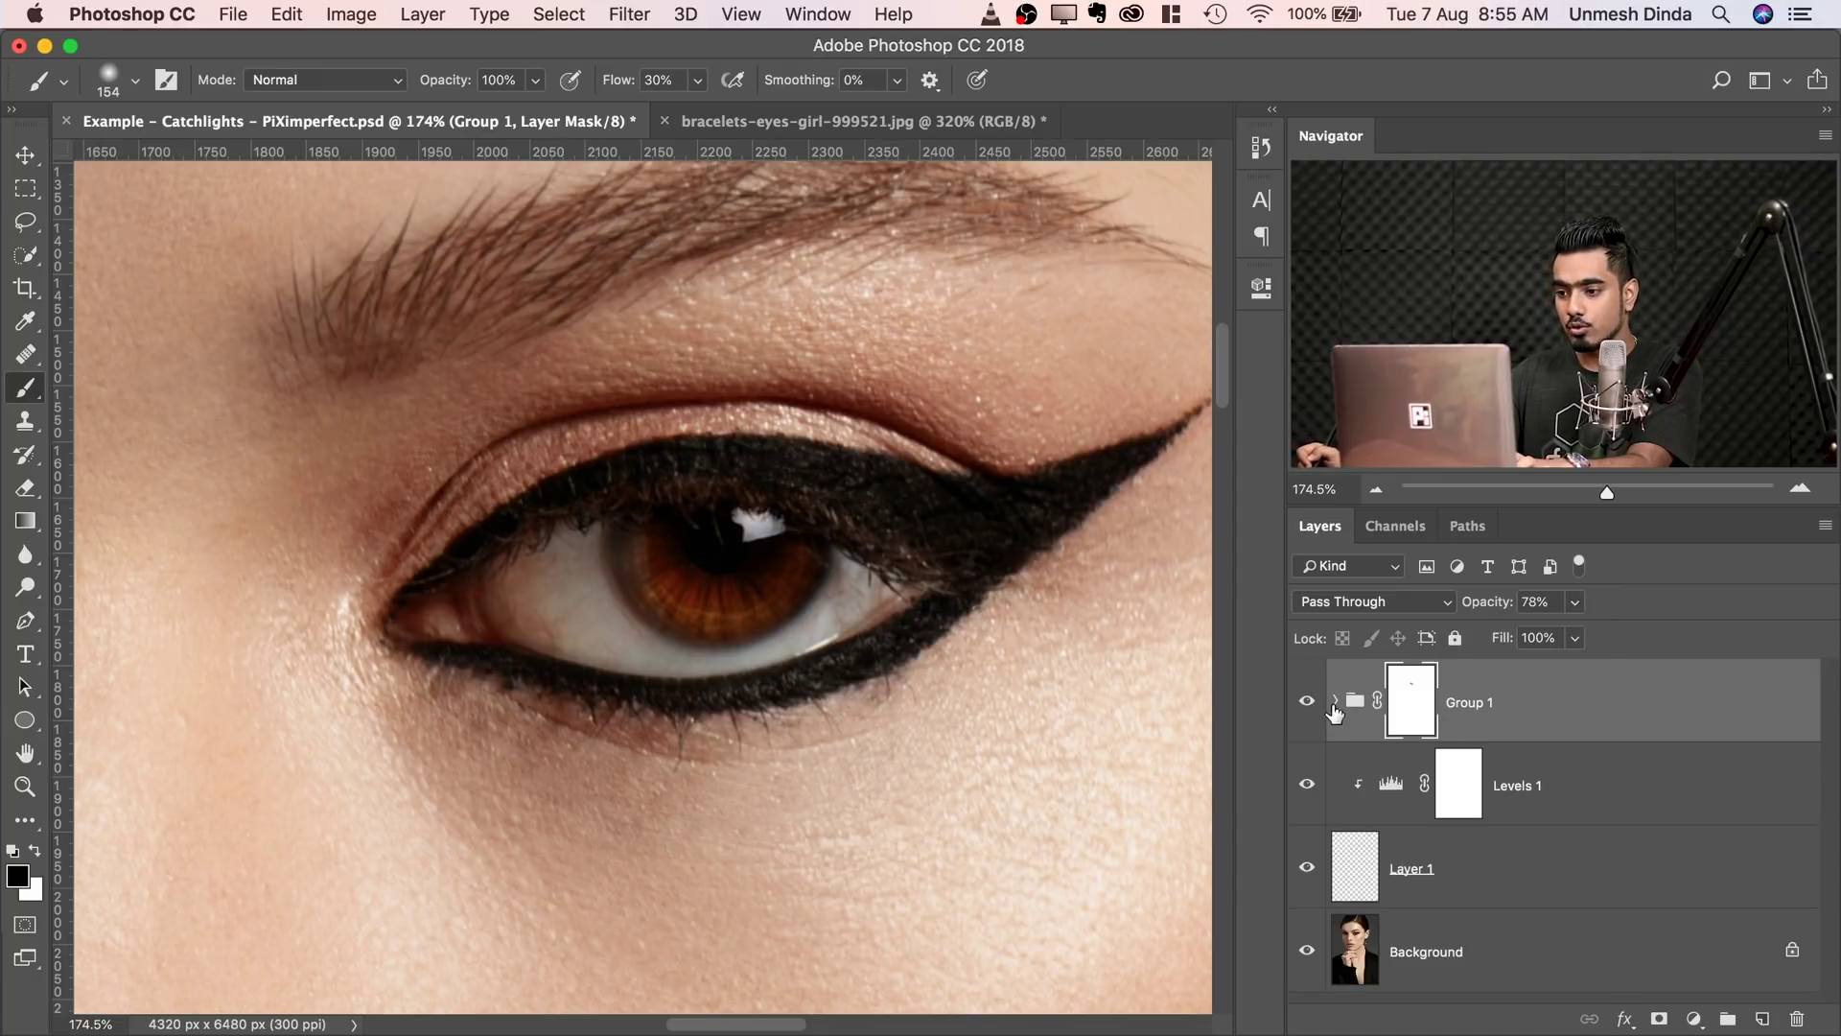
- Add a new Curves adjustment above Group 1 and raise the middle of its RGB curve strongly
{"action": "left_click", "coordinate": [1694, 1019]}
{"action": "left_click", "coordinate": [1710, 658]}
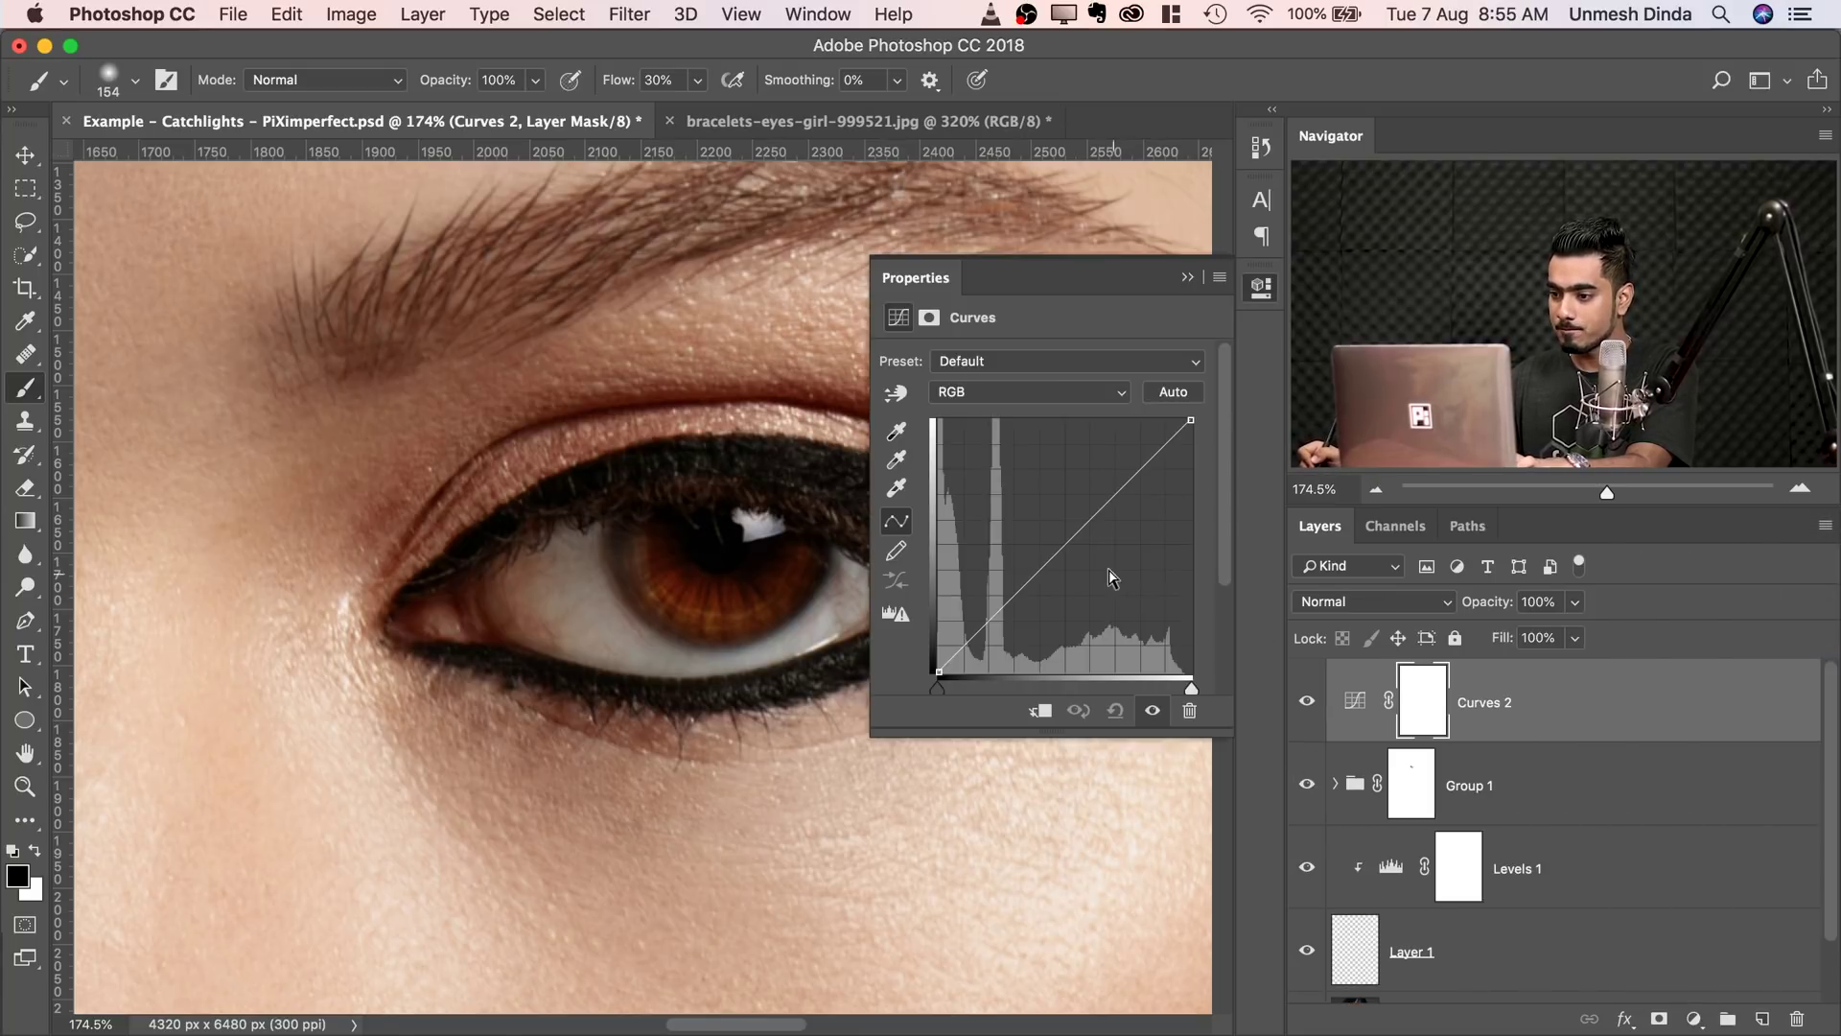
{"action": "left_click_drag", "start_coordinate": [1077, 533], "coordinate": [1018, 501]}
{"action": "left_click", "coordinate": [1189, 279]}
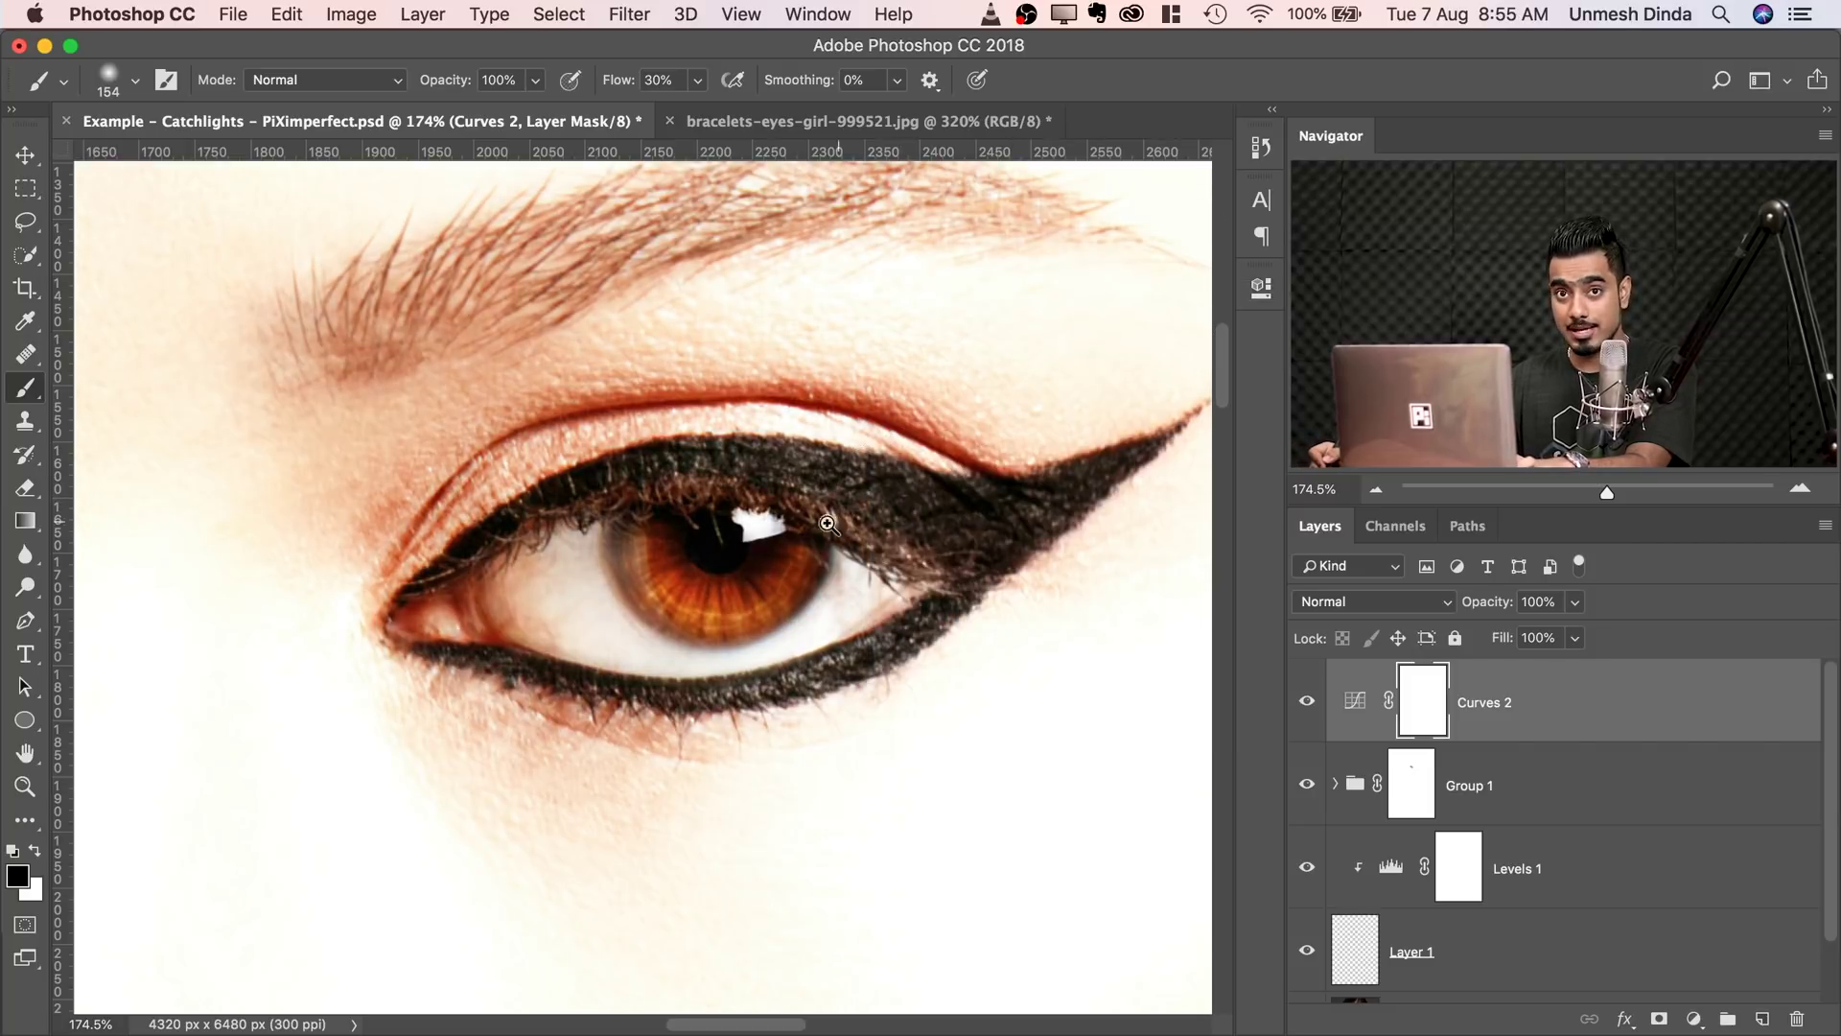
- Invert the new Curves mask to black and paint white over the iris with a soft 96 px brush at 100% flow
{"action": "left_click_drag", "start_coordinate": [829, 522], "coordinate": [943, 510]}
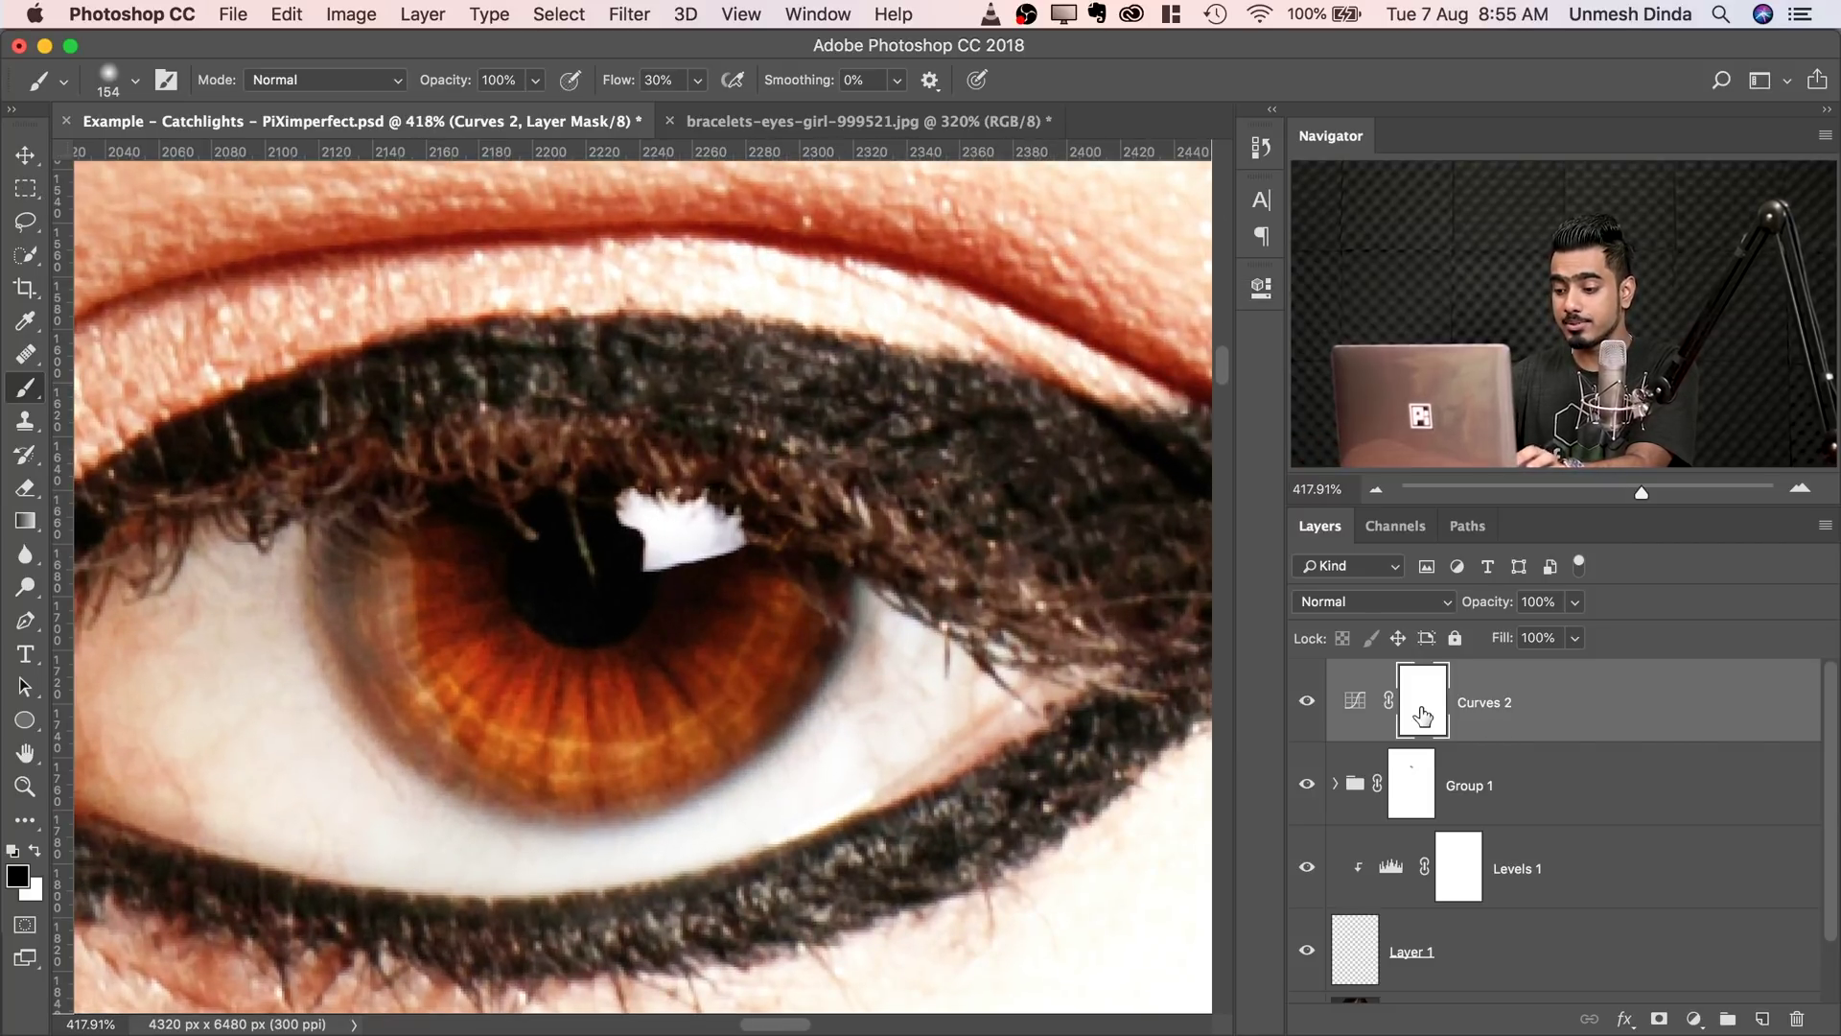
{"action": "key", "text": "super+i"}
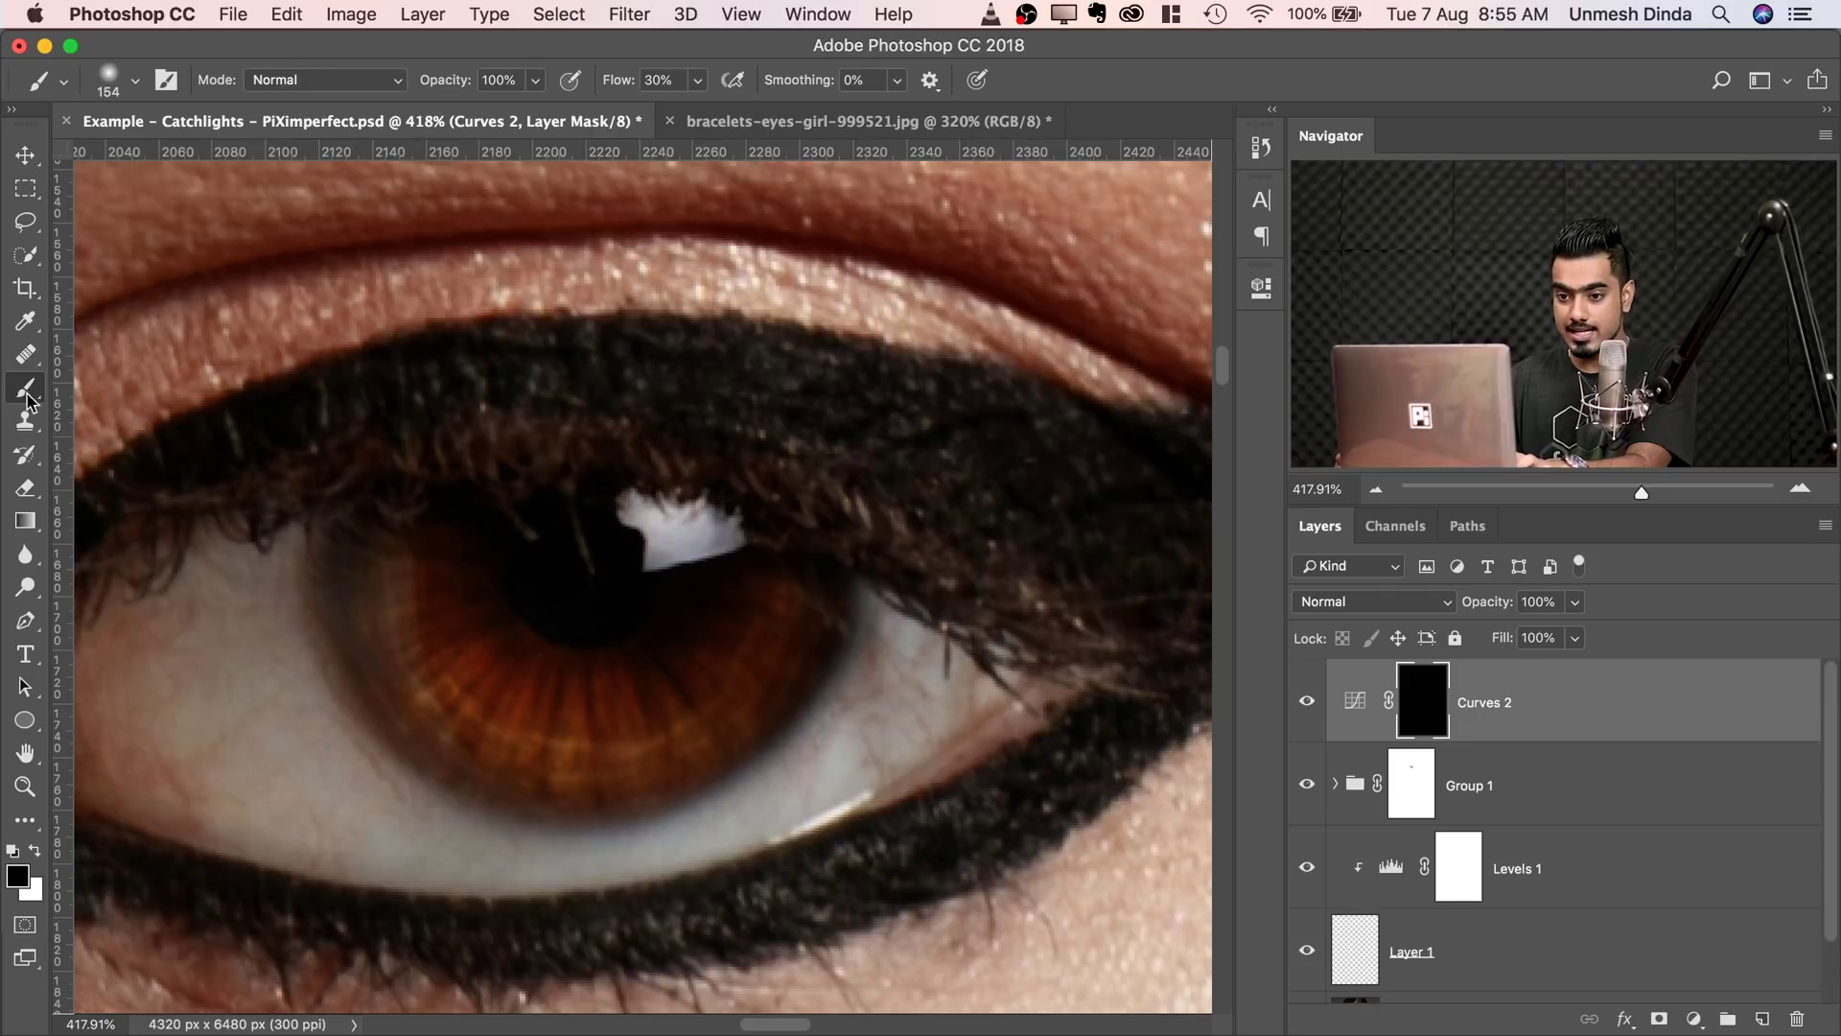
{"action": "left_click_drag", "start_coordinate": [673, 616], "coordinate": [586, 621]}
{"action": "key", "text": "x"}
{"action": "mouse_move", "coordinate": [504, 671]}
{"action": "left_mouse_down"}
{"action": "mouse_move", "coordinate": [522, 685]}
{"action": "mouse_move", "coordinate": [522, 657]}
{"action": "mouse_move", "coordinate": [537, 667]}
{"action": "left_mouse_up"}
{"action": "left_click", "coordinate": [698, 80]}
{"action": "left_click_drag", "start_coordinate": [693, 111], "coordinate": [803, 110]}
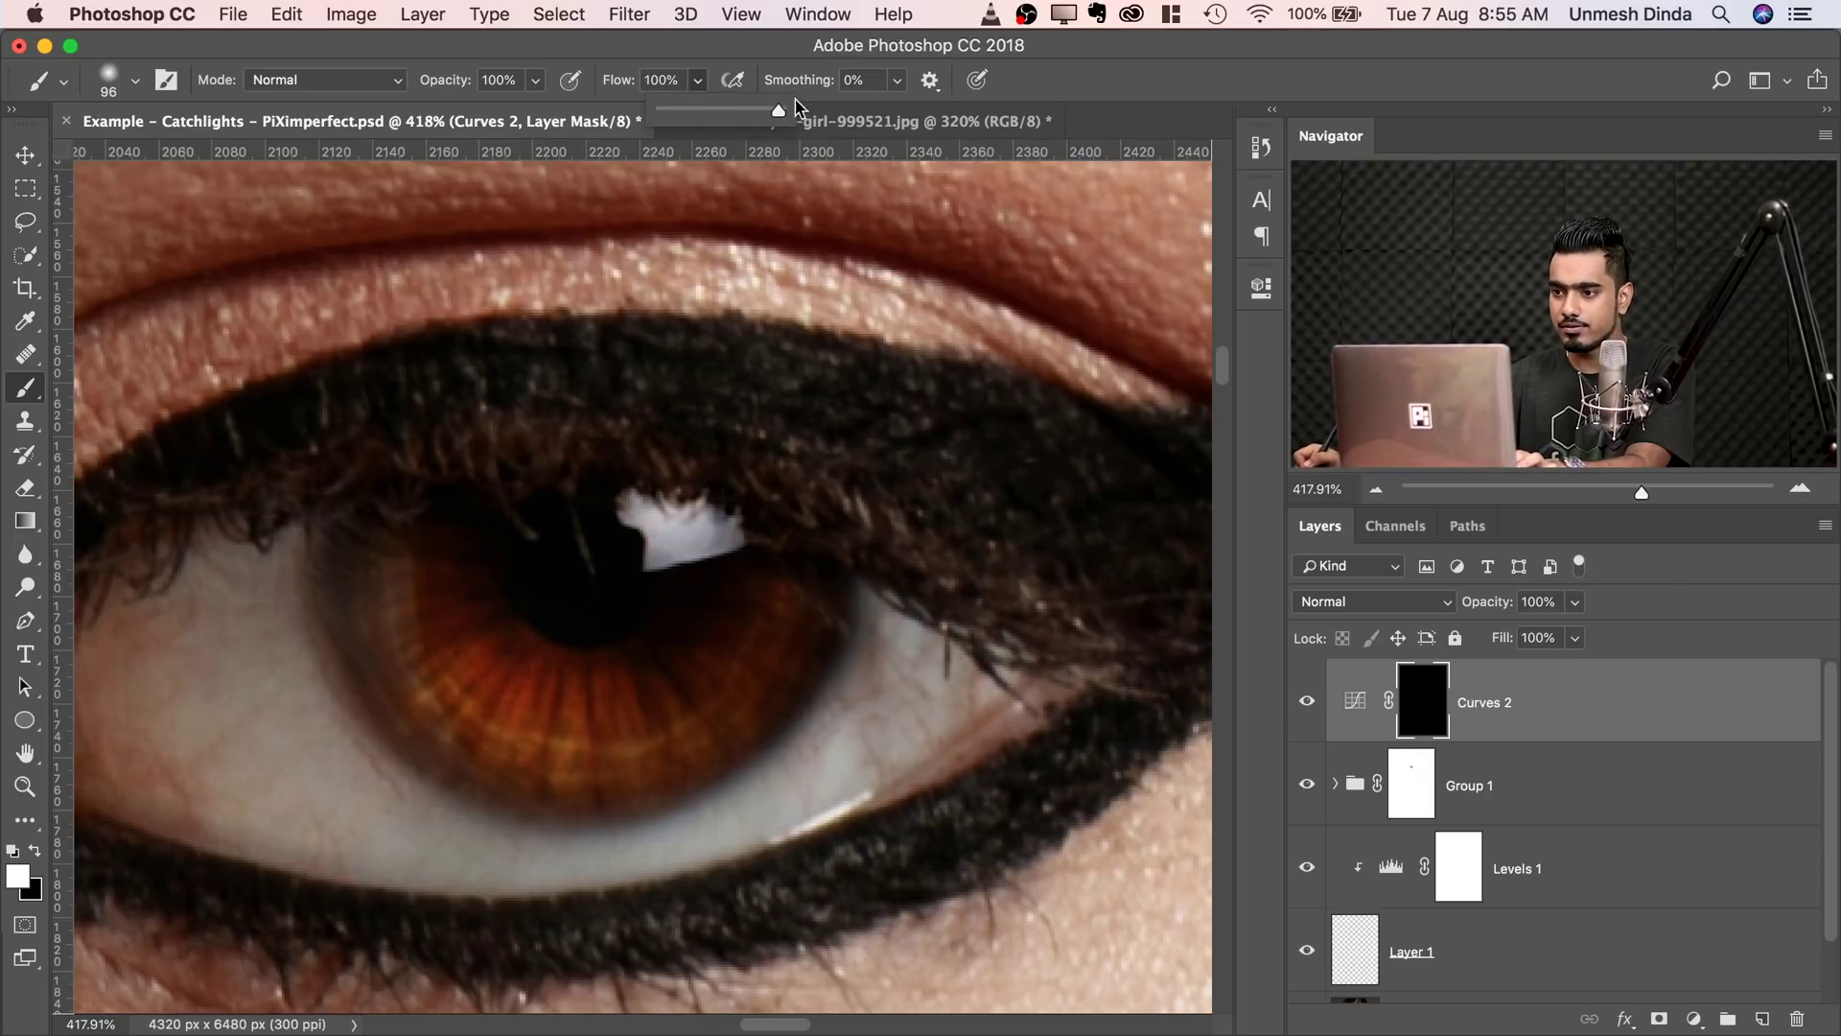
{"action": "left_click", "coordinate": [534, 617]}
{"action": "mouse_move", "coordinate": [526, 617]}
{"action": "left_mouse_down"}
{"action": "mouse_move", "coordinate": [514, 636]}
{"action": "mouse_move", "coordinate": [676, 632]}
{"action": "mouse_move", "coordinate": [619, 656]}
{"action": "mouse_move", "coordinate": [575, 618]}
{"action": "mouse_move", "coordinate": [644, 591]}
{"action": "mouse_move", "coordinate": [576, 529]}
{"action": "mouse_move", "coordinate": [608, 532]}
{"action": "mouse_move", "coordinate": [647, 566]}
{"action": "mouse_move", "coordinate": [518, 567]}
{"action": "left_mouse_up"}
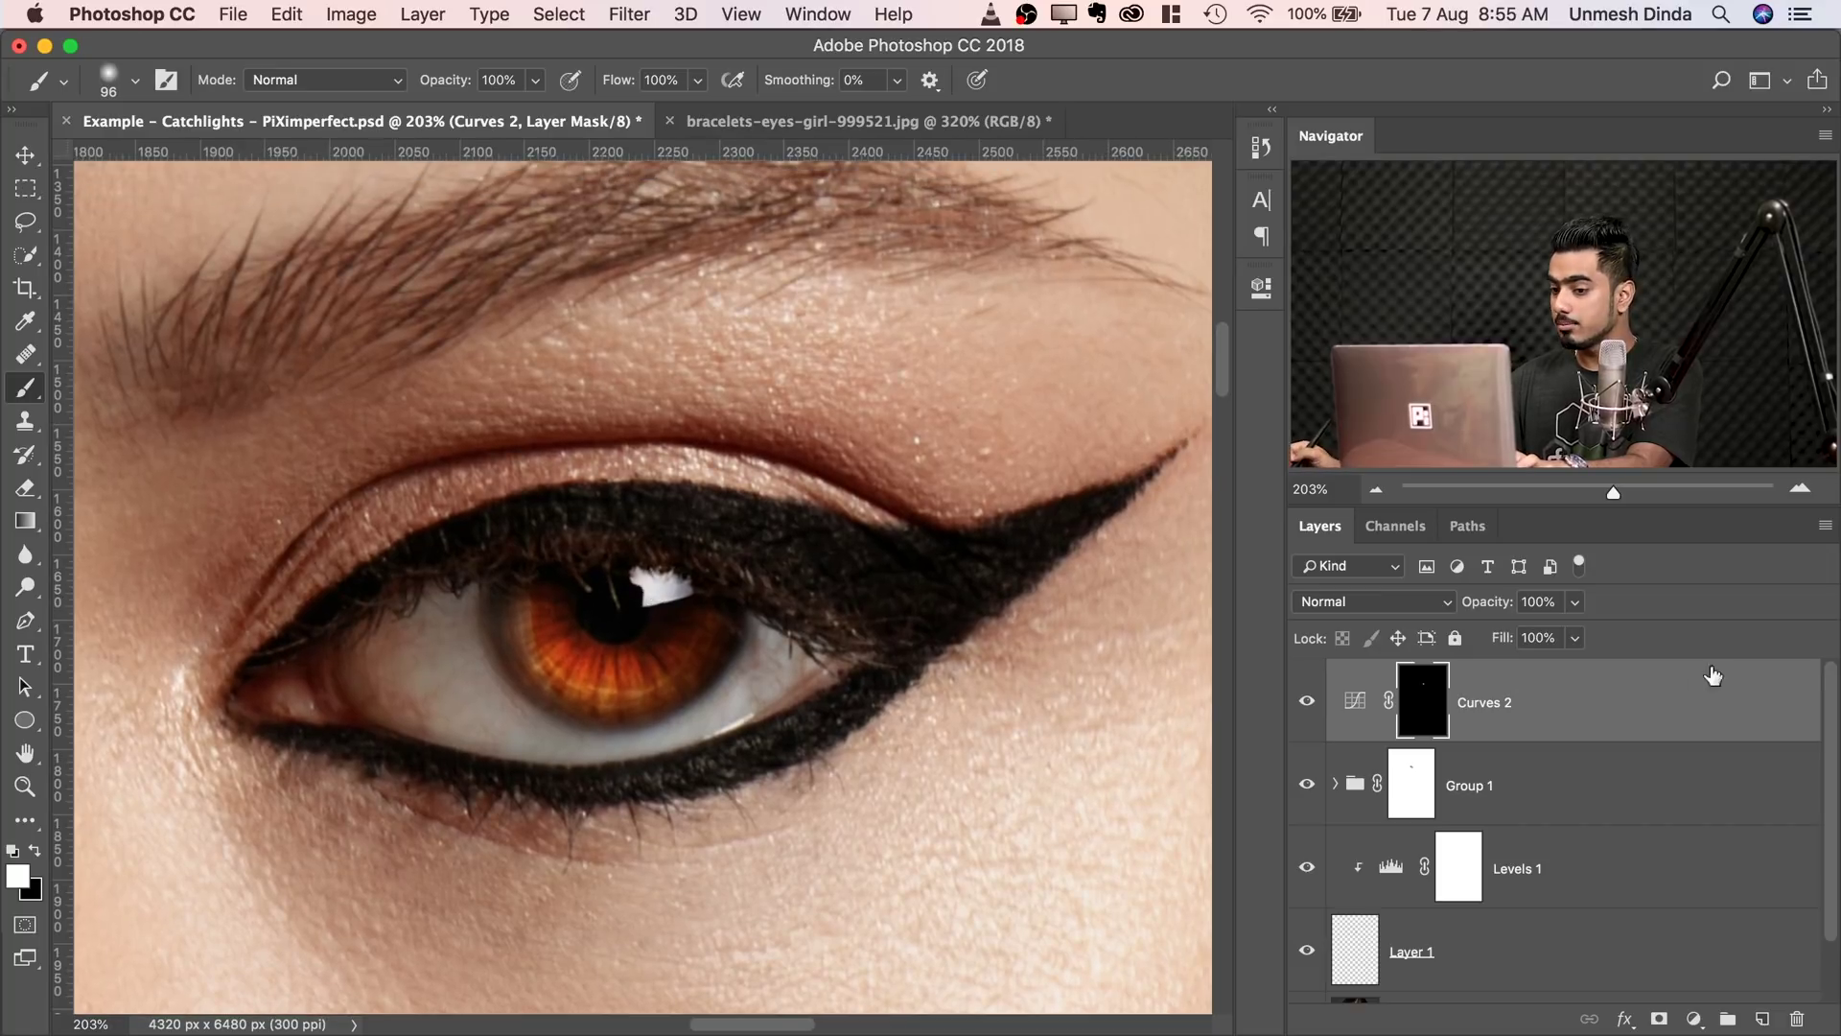
- Split the Curves 2 Blend If shadow slider for the underlying layer to 0 / 219 and compare the eye without the adjustment
{"action": "double_click", "coordinate": [1752, 688]}
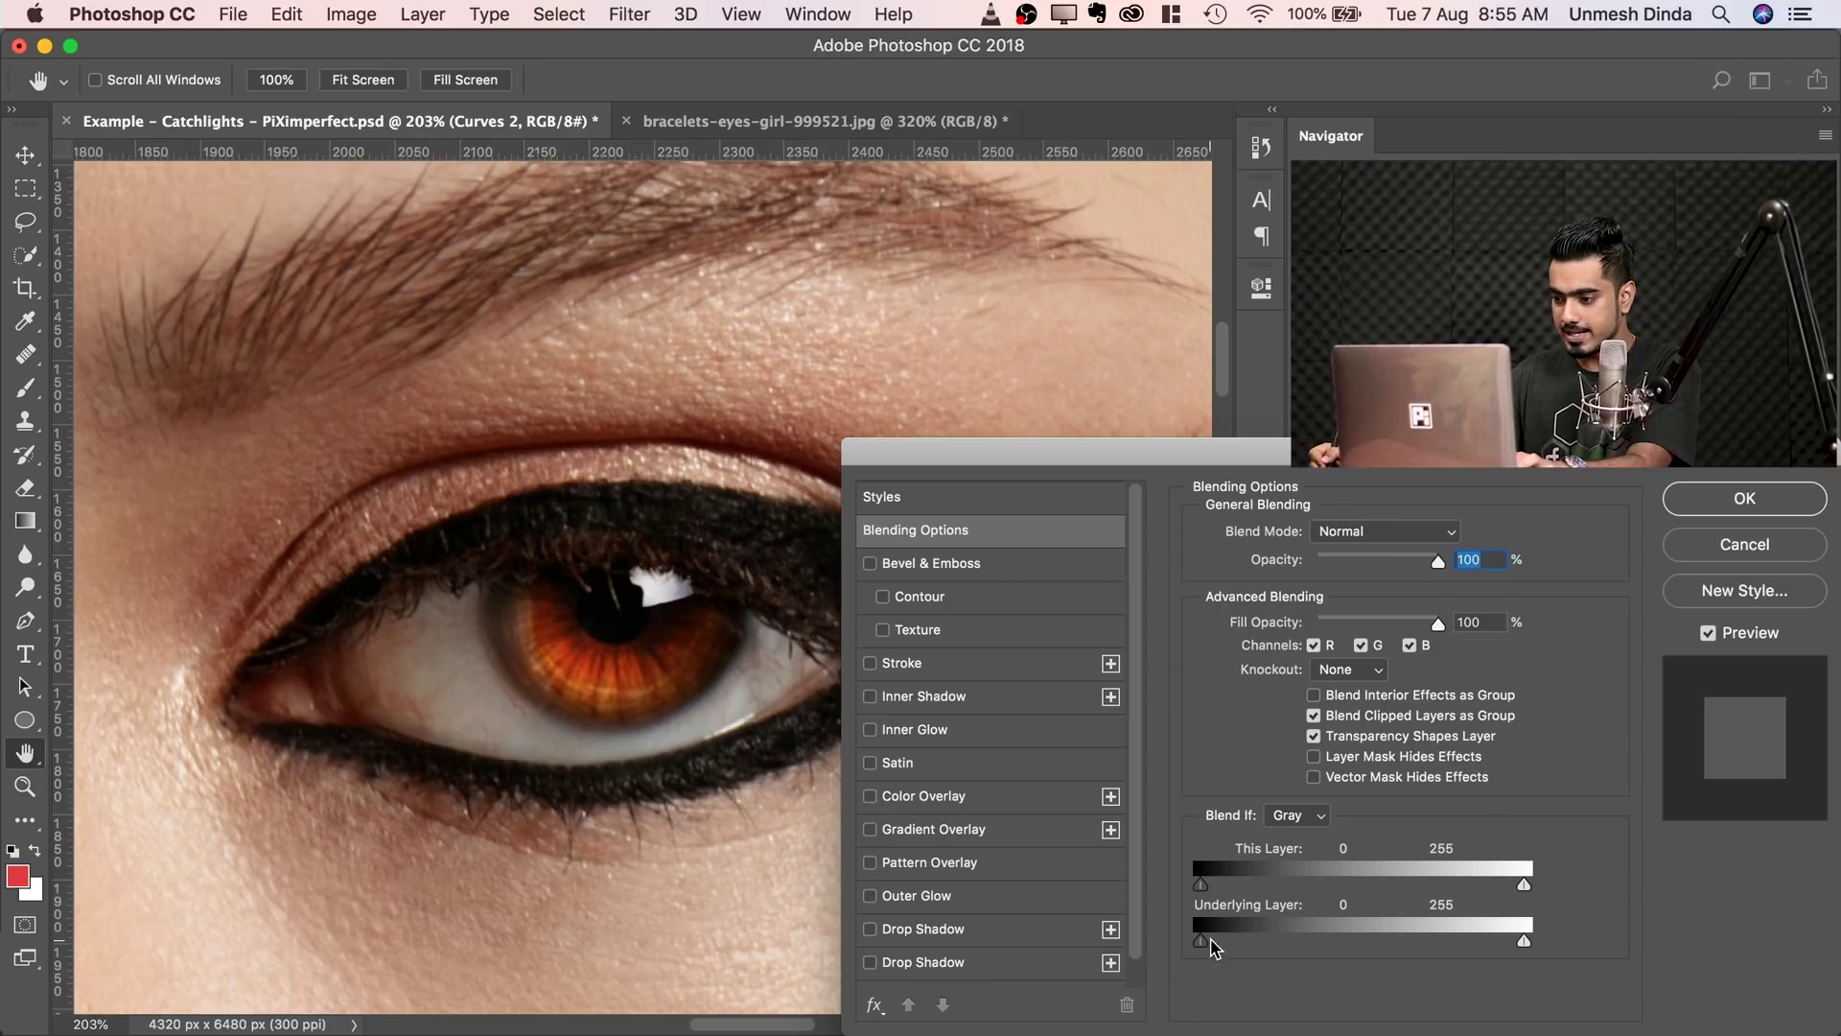
{"action": "left_click_drag", "start_coordinate": [1205, 951], "coordinate": [1500, 907]}
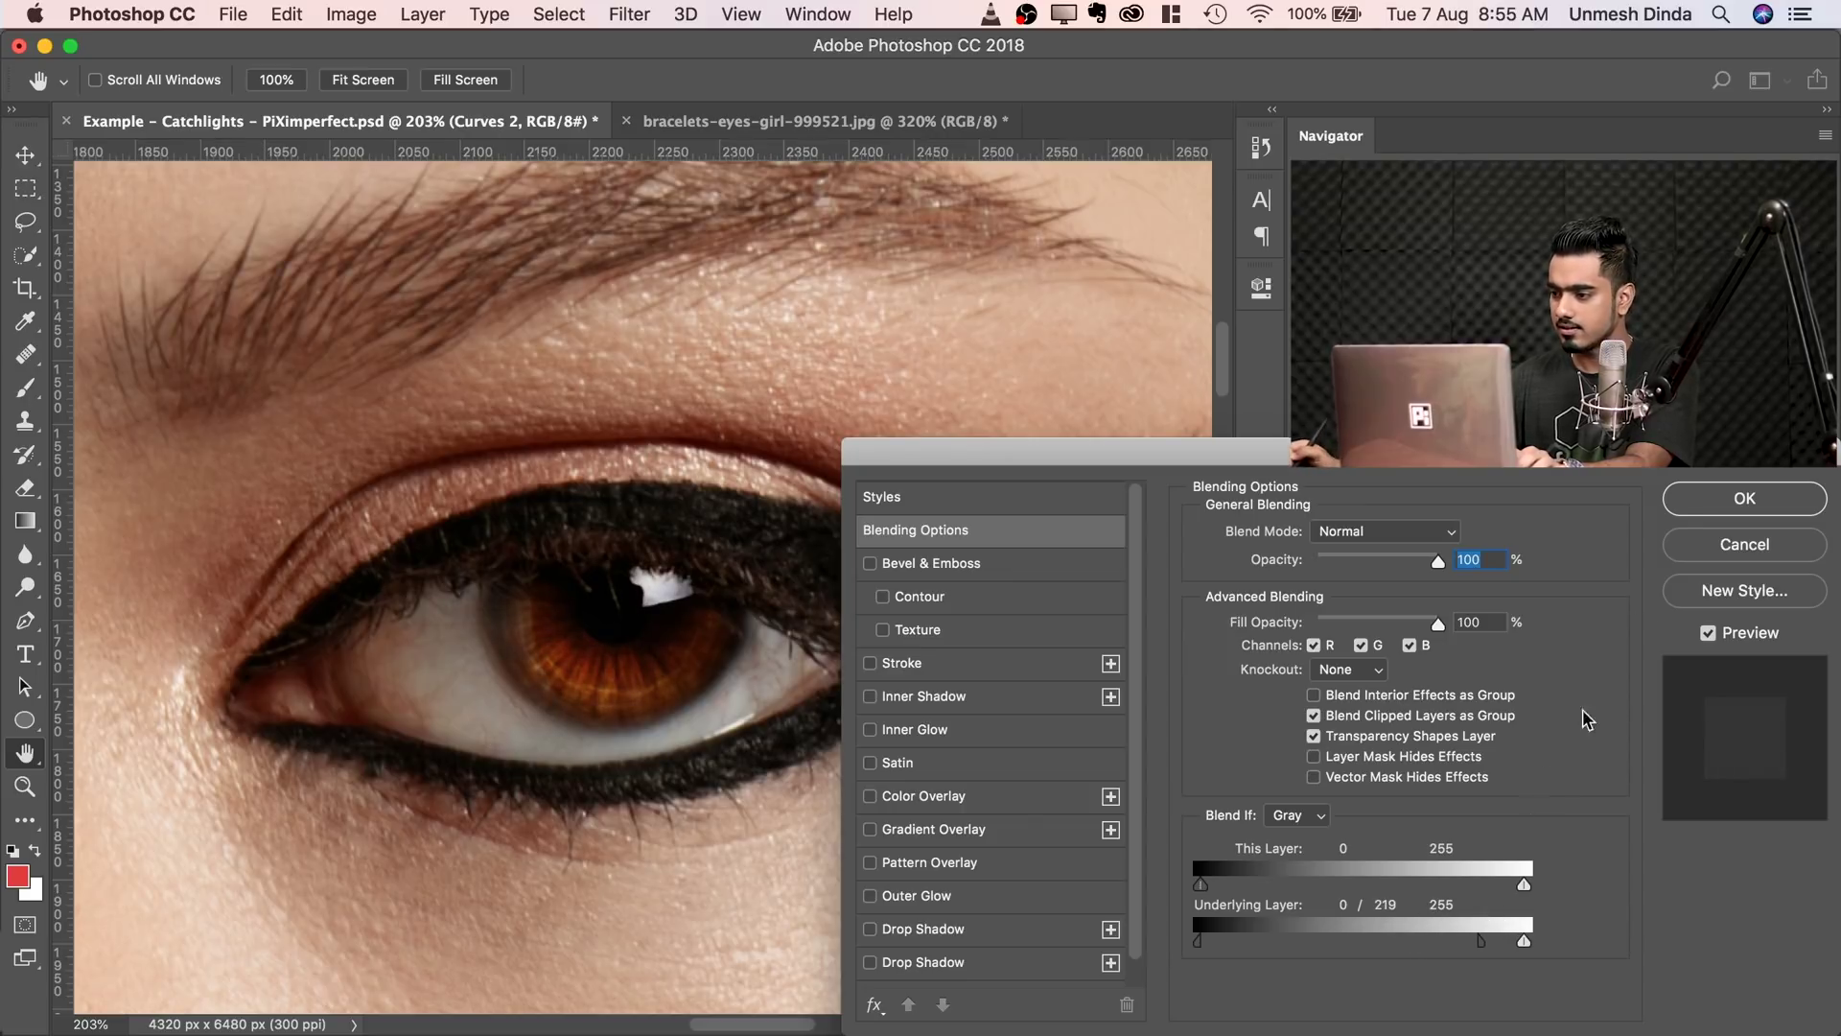
{"action": "left_click", "coordinate": [1744, 498]}
{"action": "left_click", "coordinate": [1309, 706]}
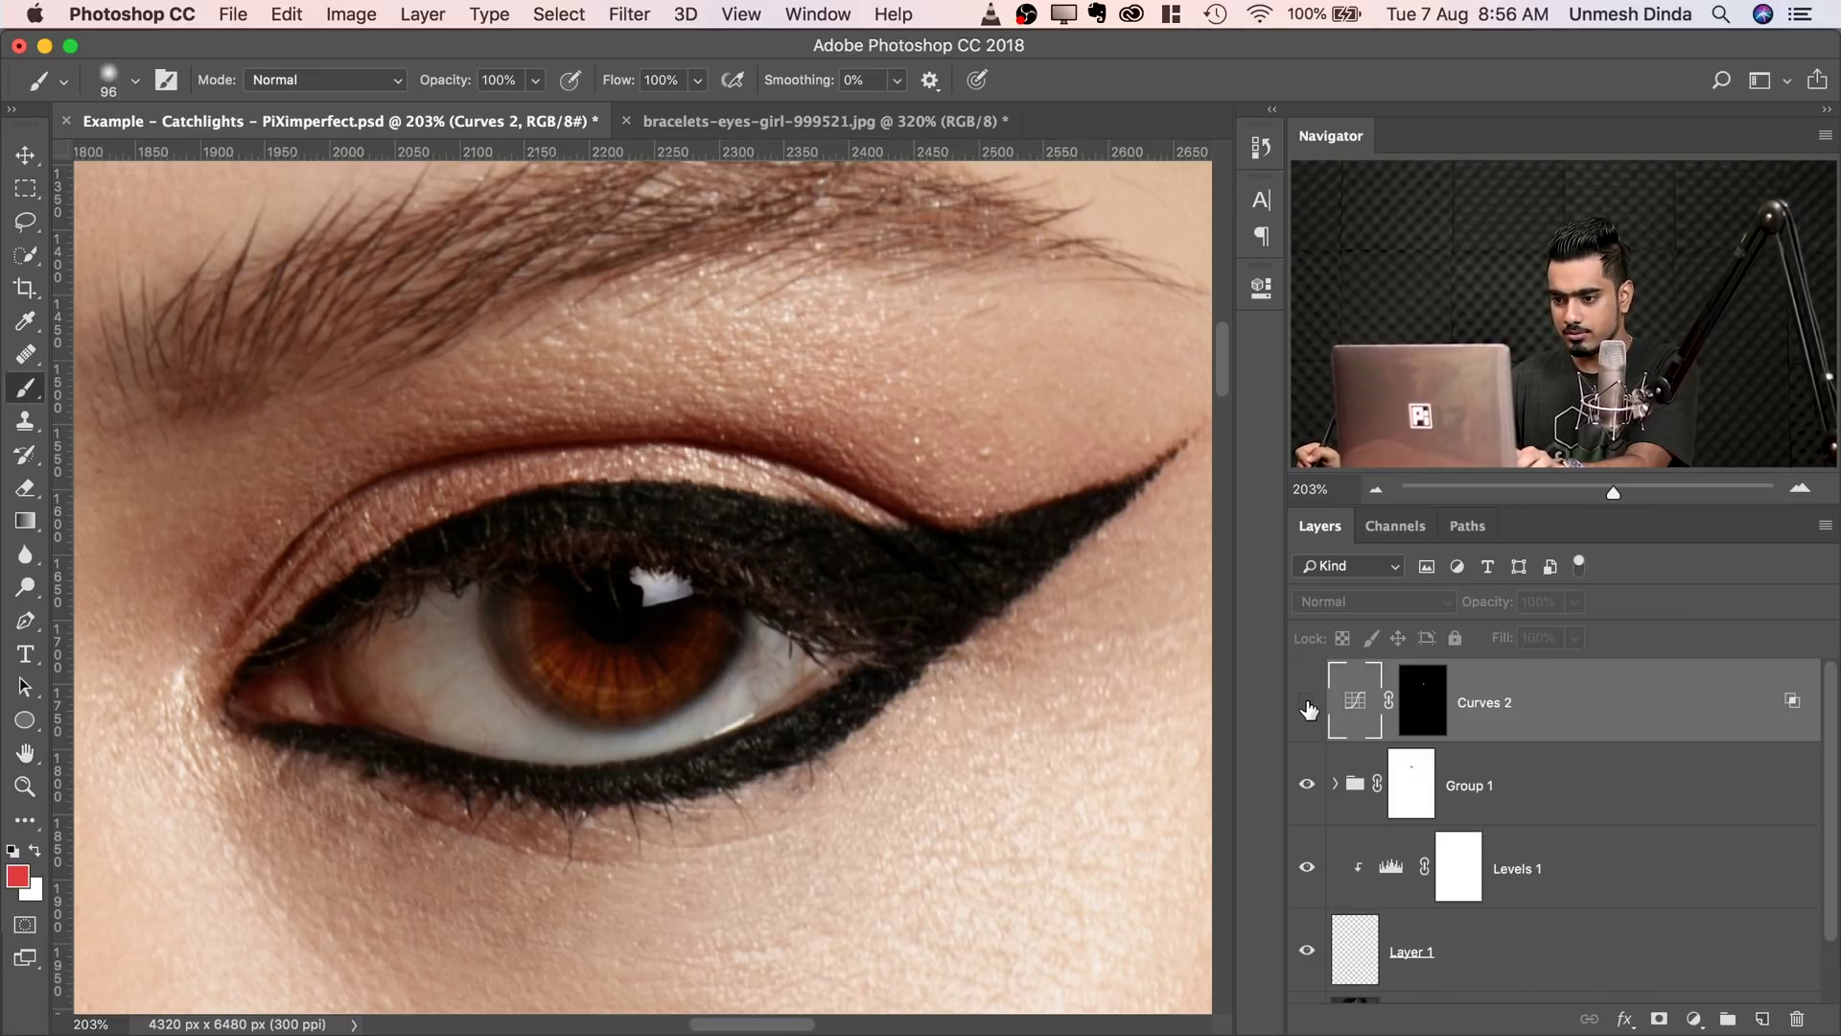
{"action": "left_click", "coordinate": [1309, 707]}
{"action": "left_click_drag", "start_coordinate": [863, 587], "coordinate": [891, 624]}
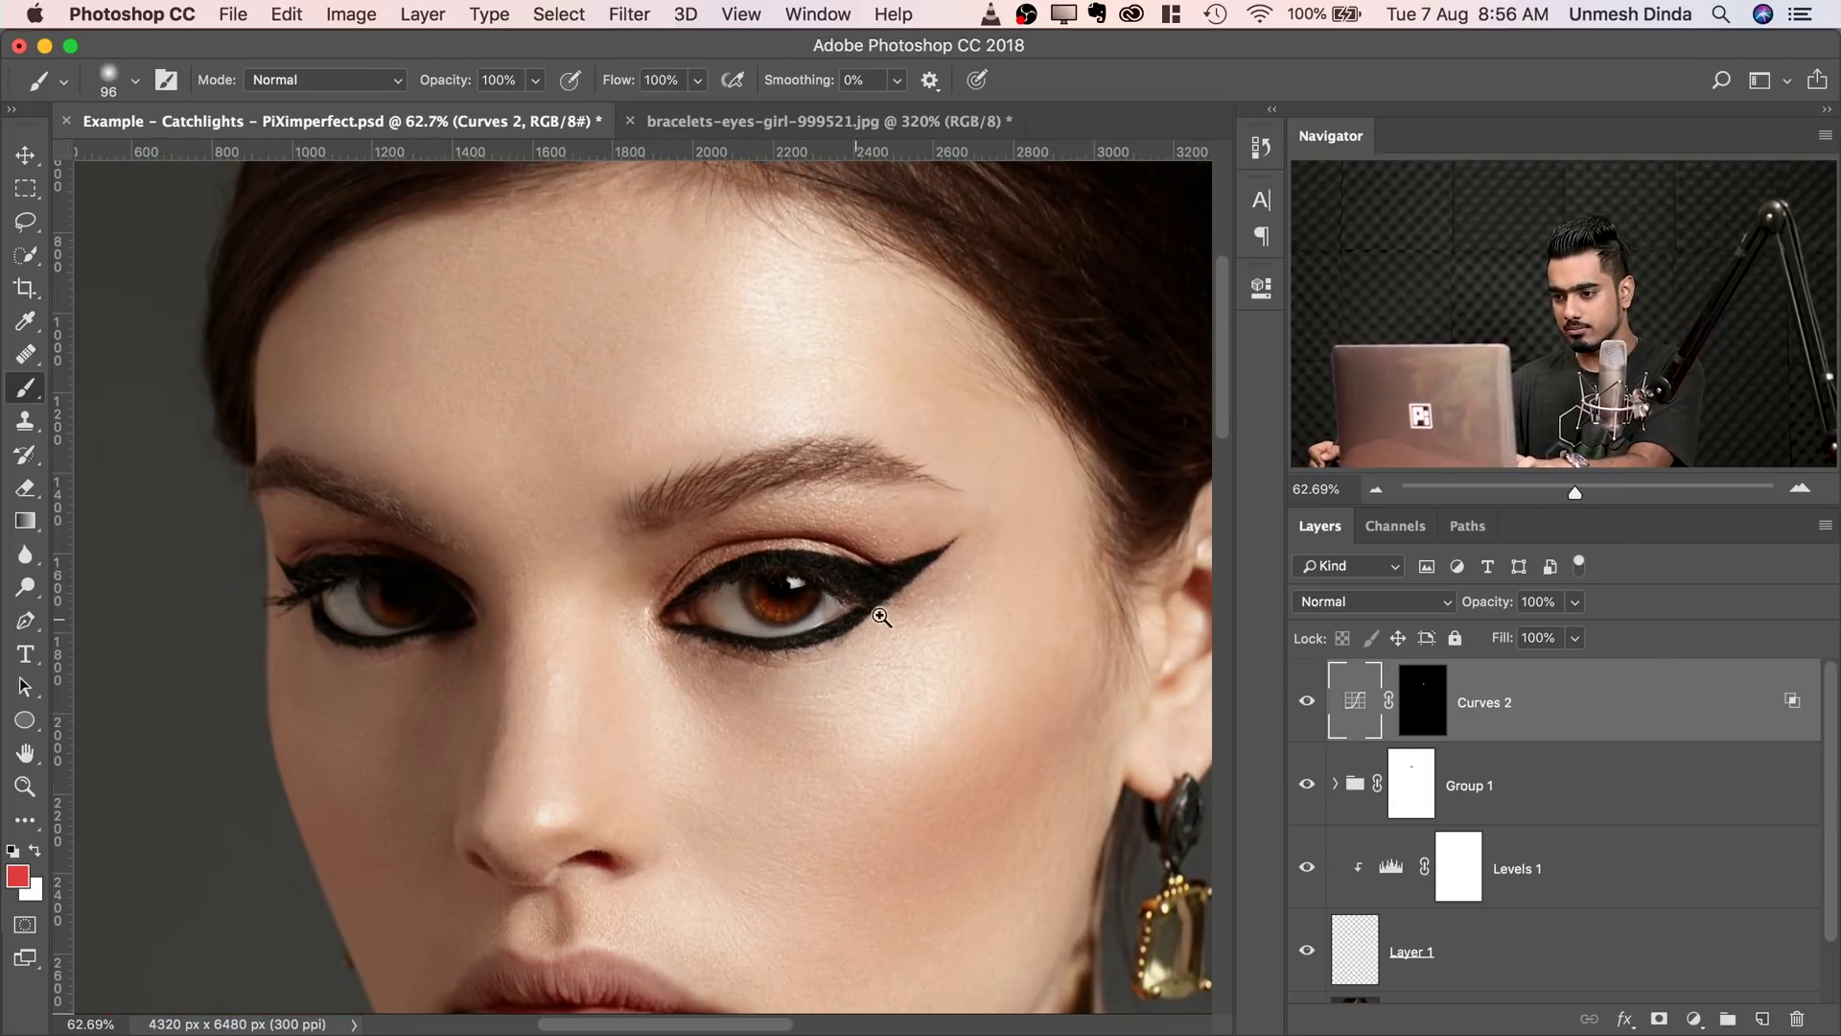
- Duplicate the Curves 2 adjustment and reset the copy's Underlying Layer Blend If shadow slider to 0
{"action": "left_click_drag", "start_coordinate": [768, 559], "coordinate": [921, 554]}
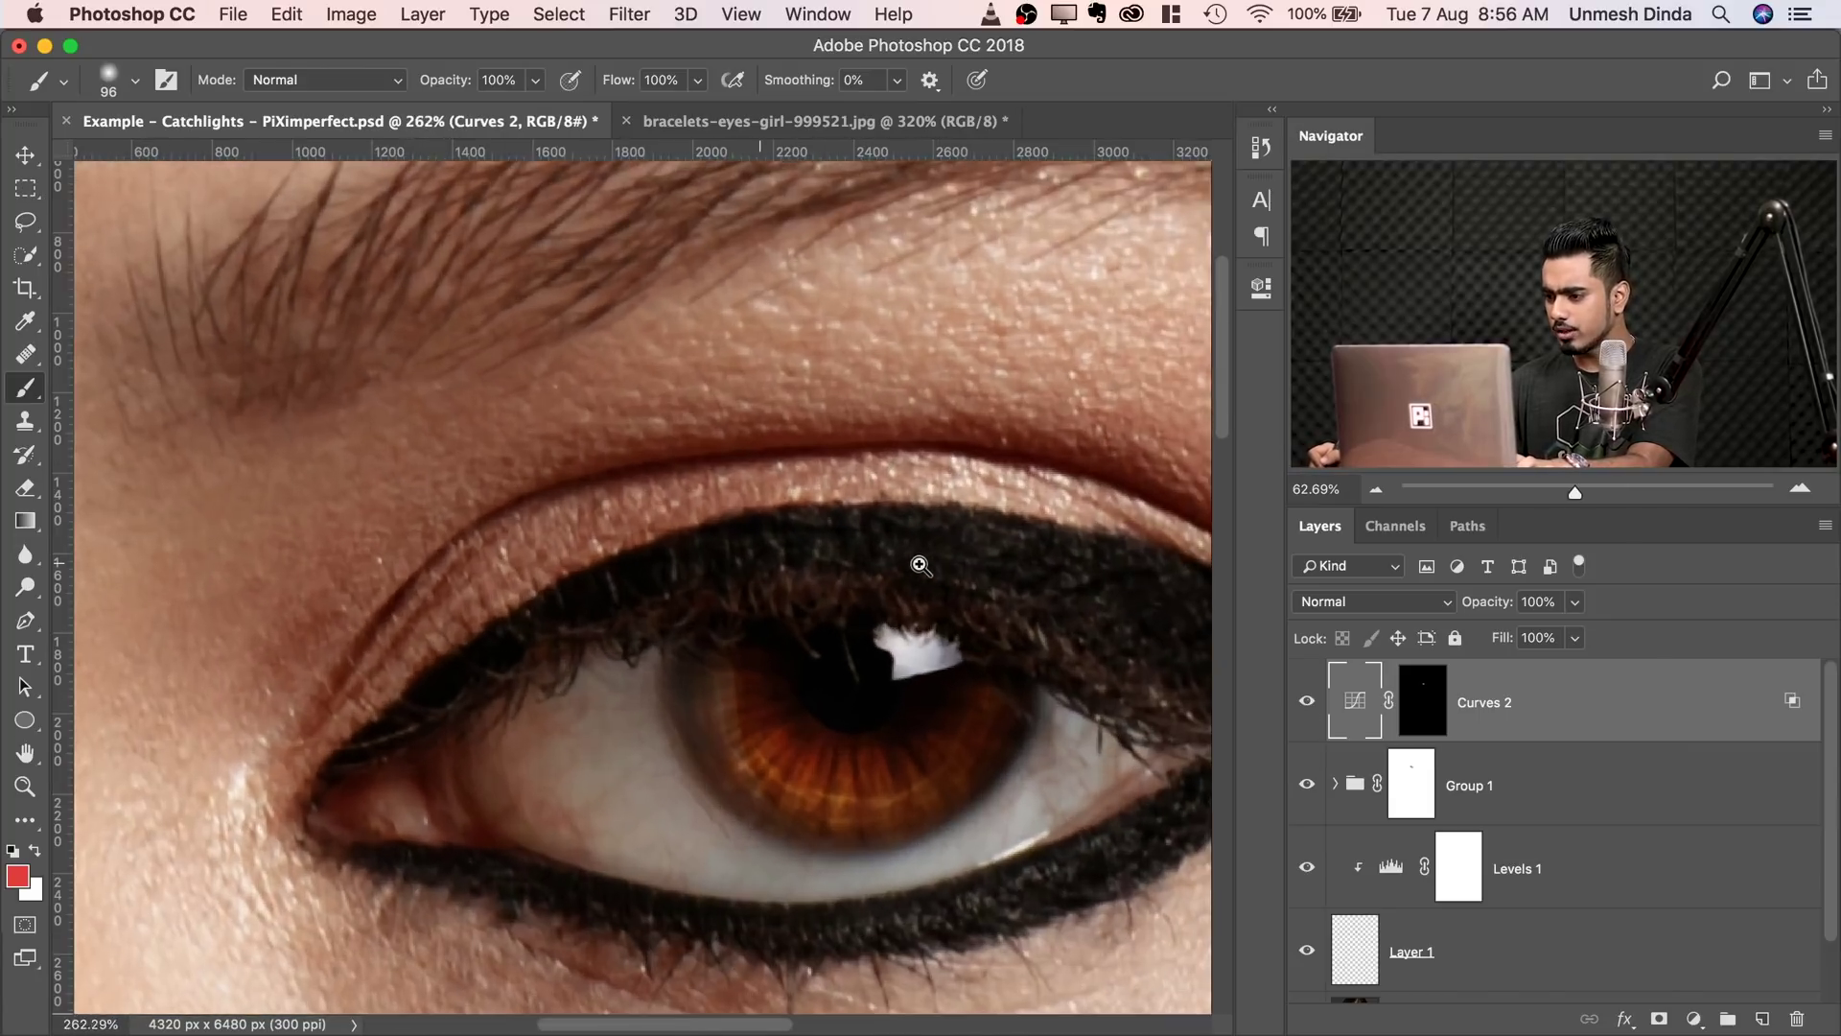
{"action": "key", "text": "ctrl+j"}
{"action": "key", "text": "d"}
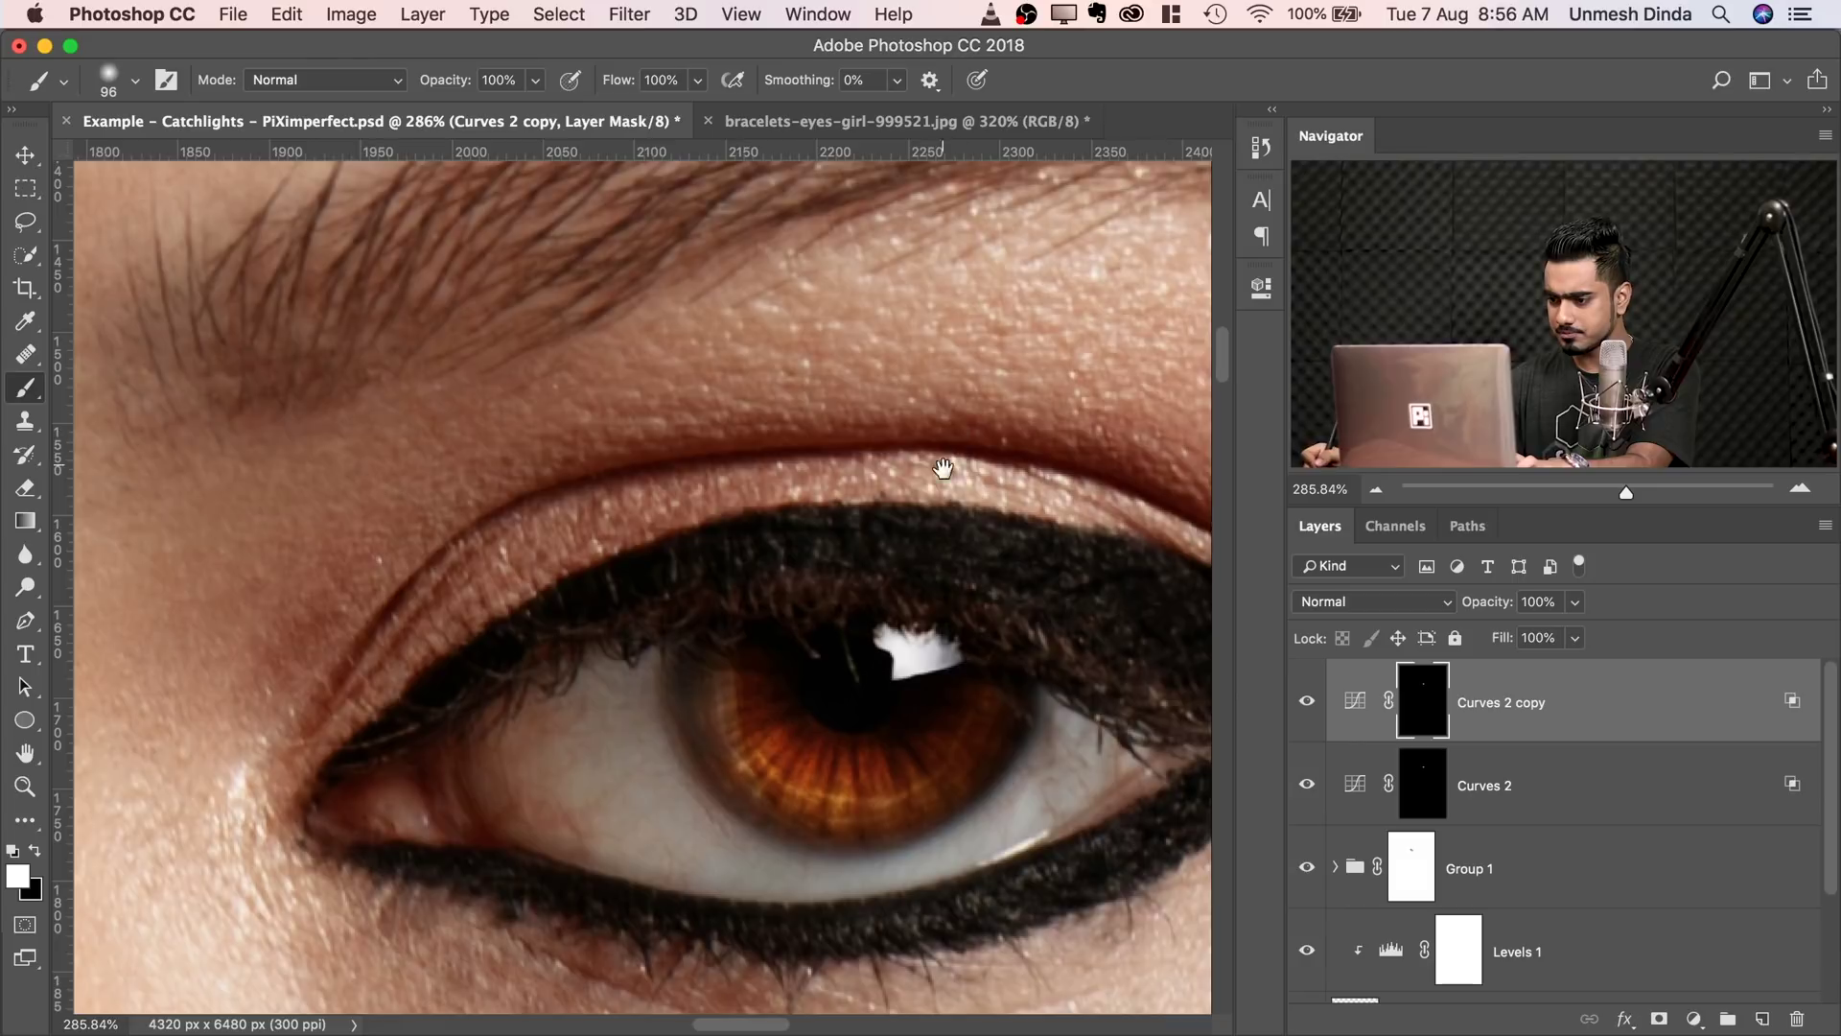
{"action": "scroll", "coordinate": [930, 489], "scroll_direction": "right", "scroll_amount": 3}
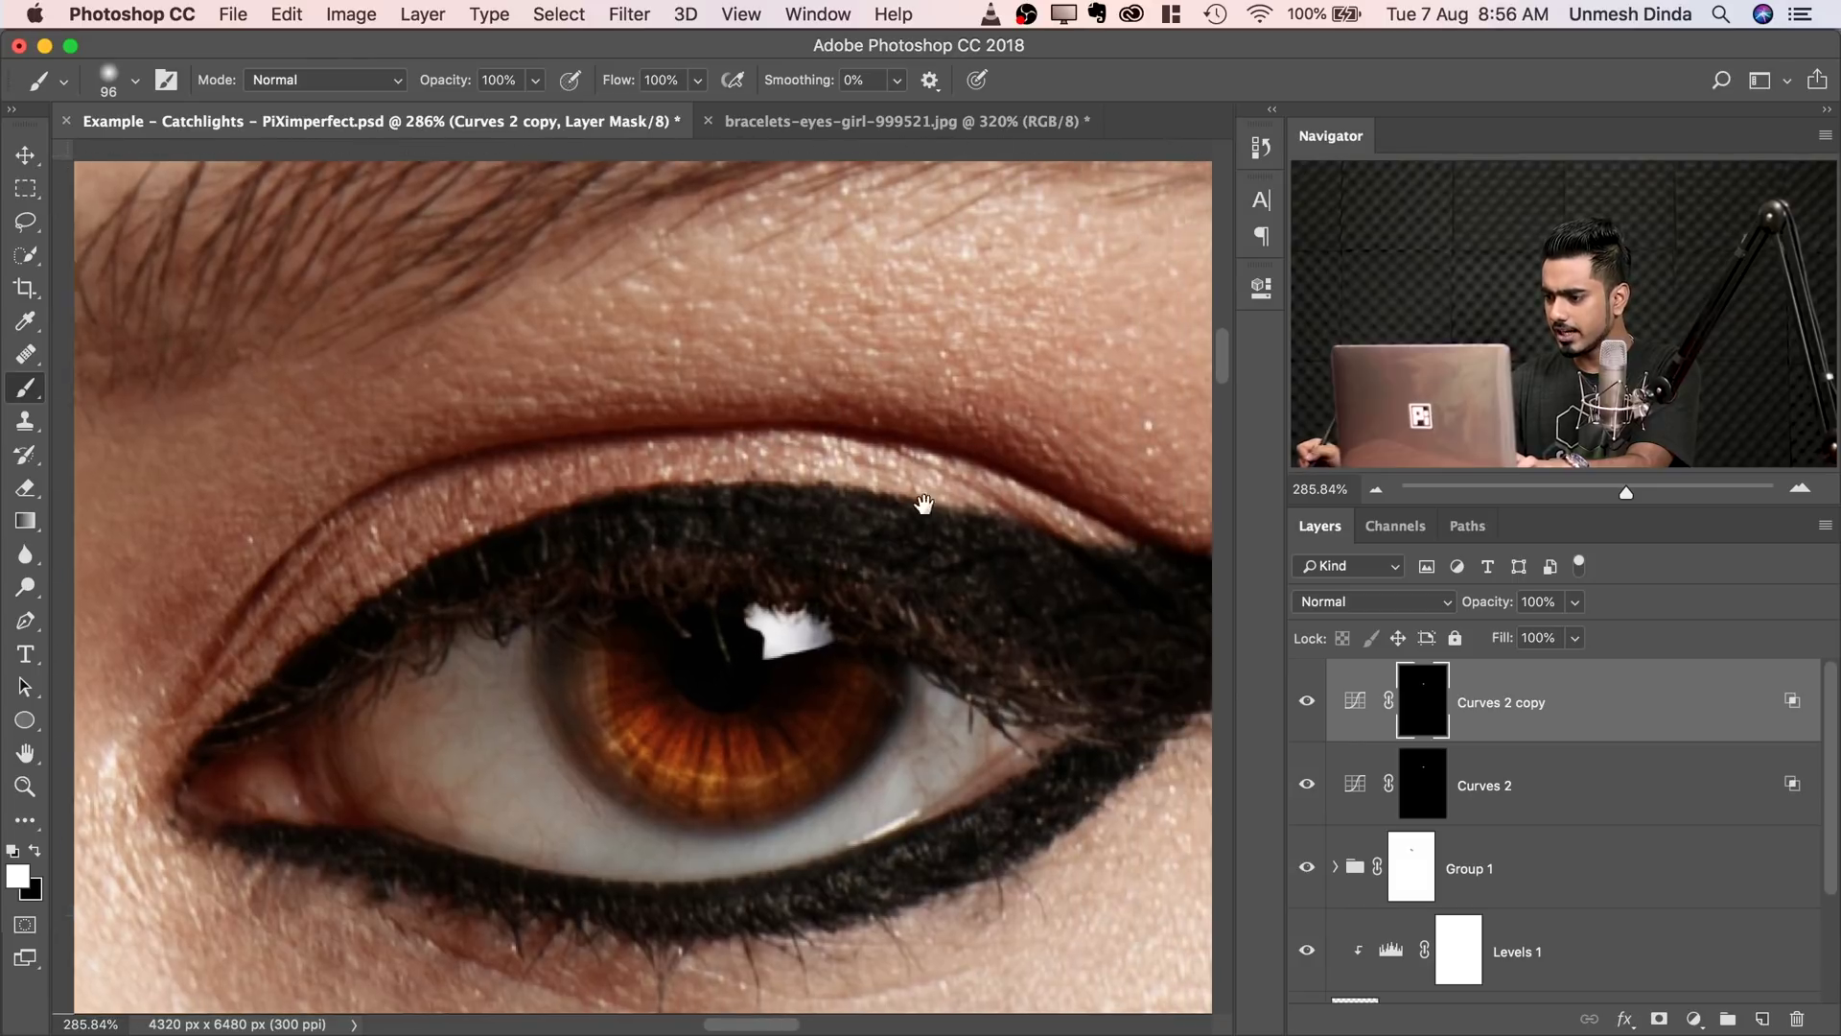
{"action": "double_click", "coordinate": [1791, 708]}
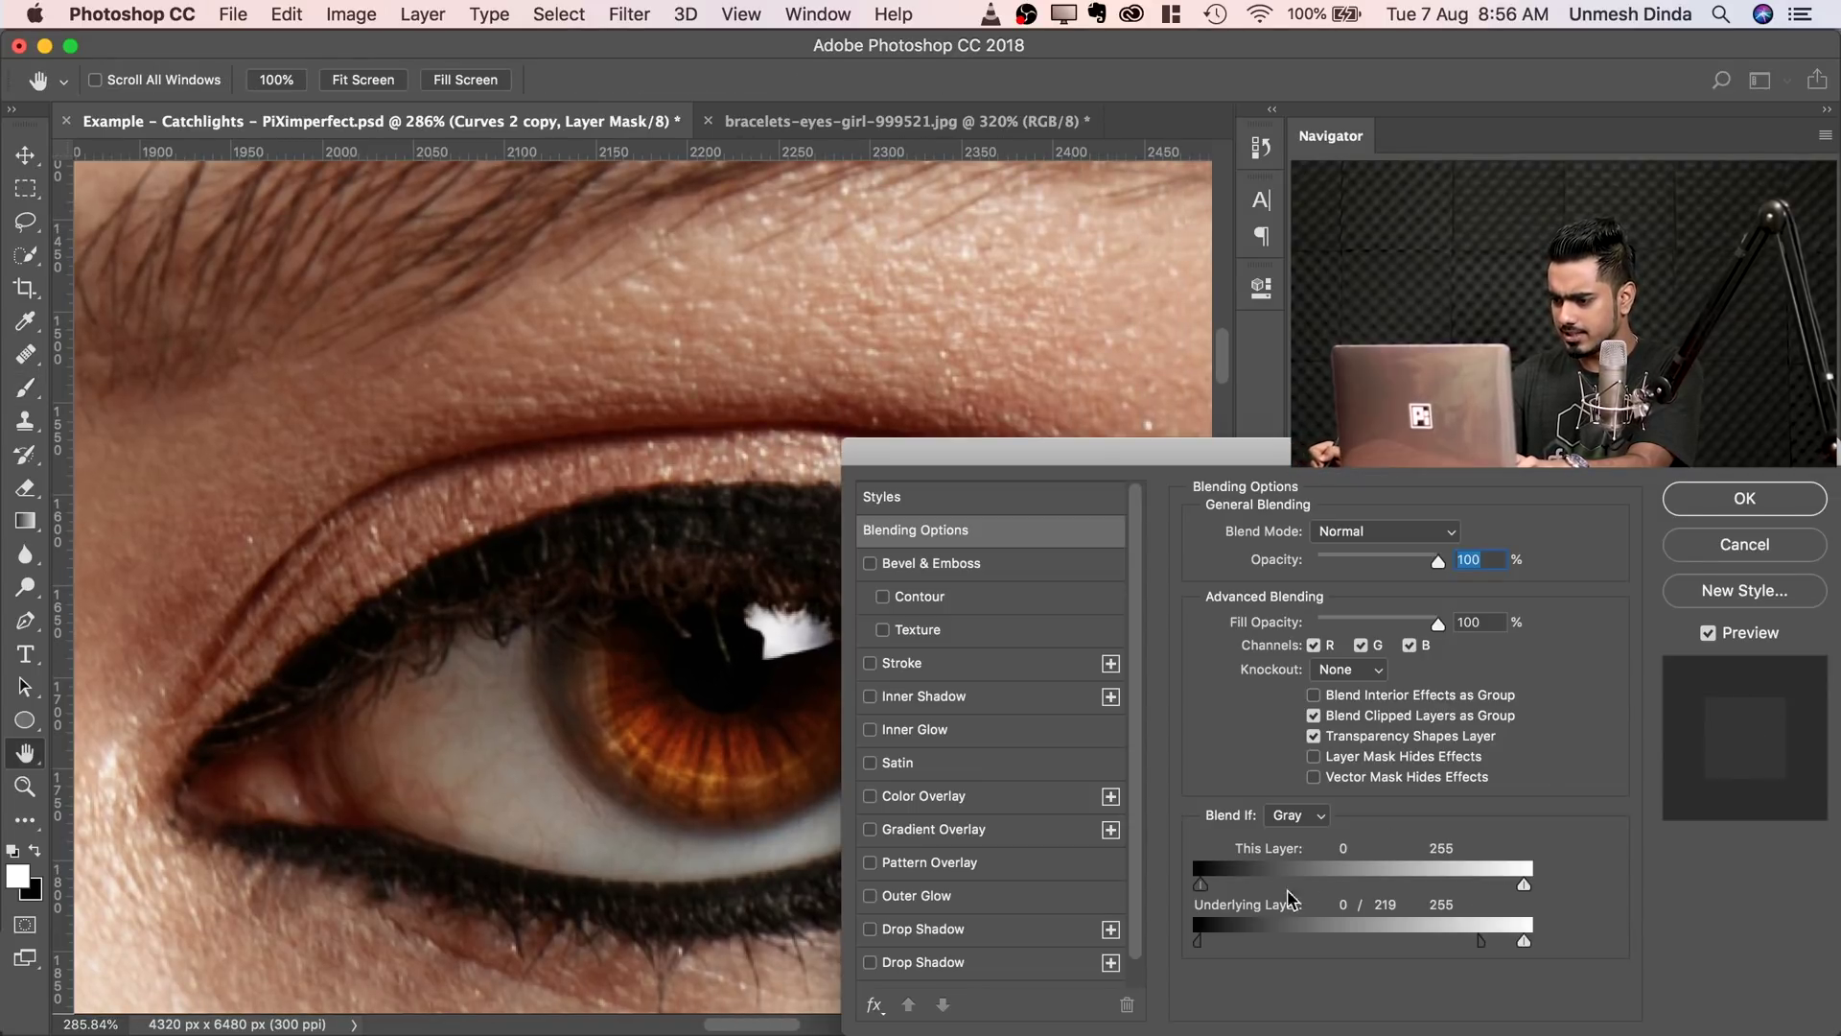
{"action": "left_click_drag", "start_coordinate": [1482, 940], "coordinate": [1158, 945]}
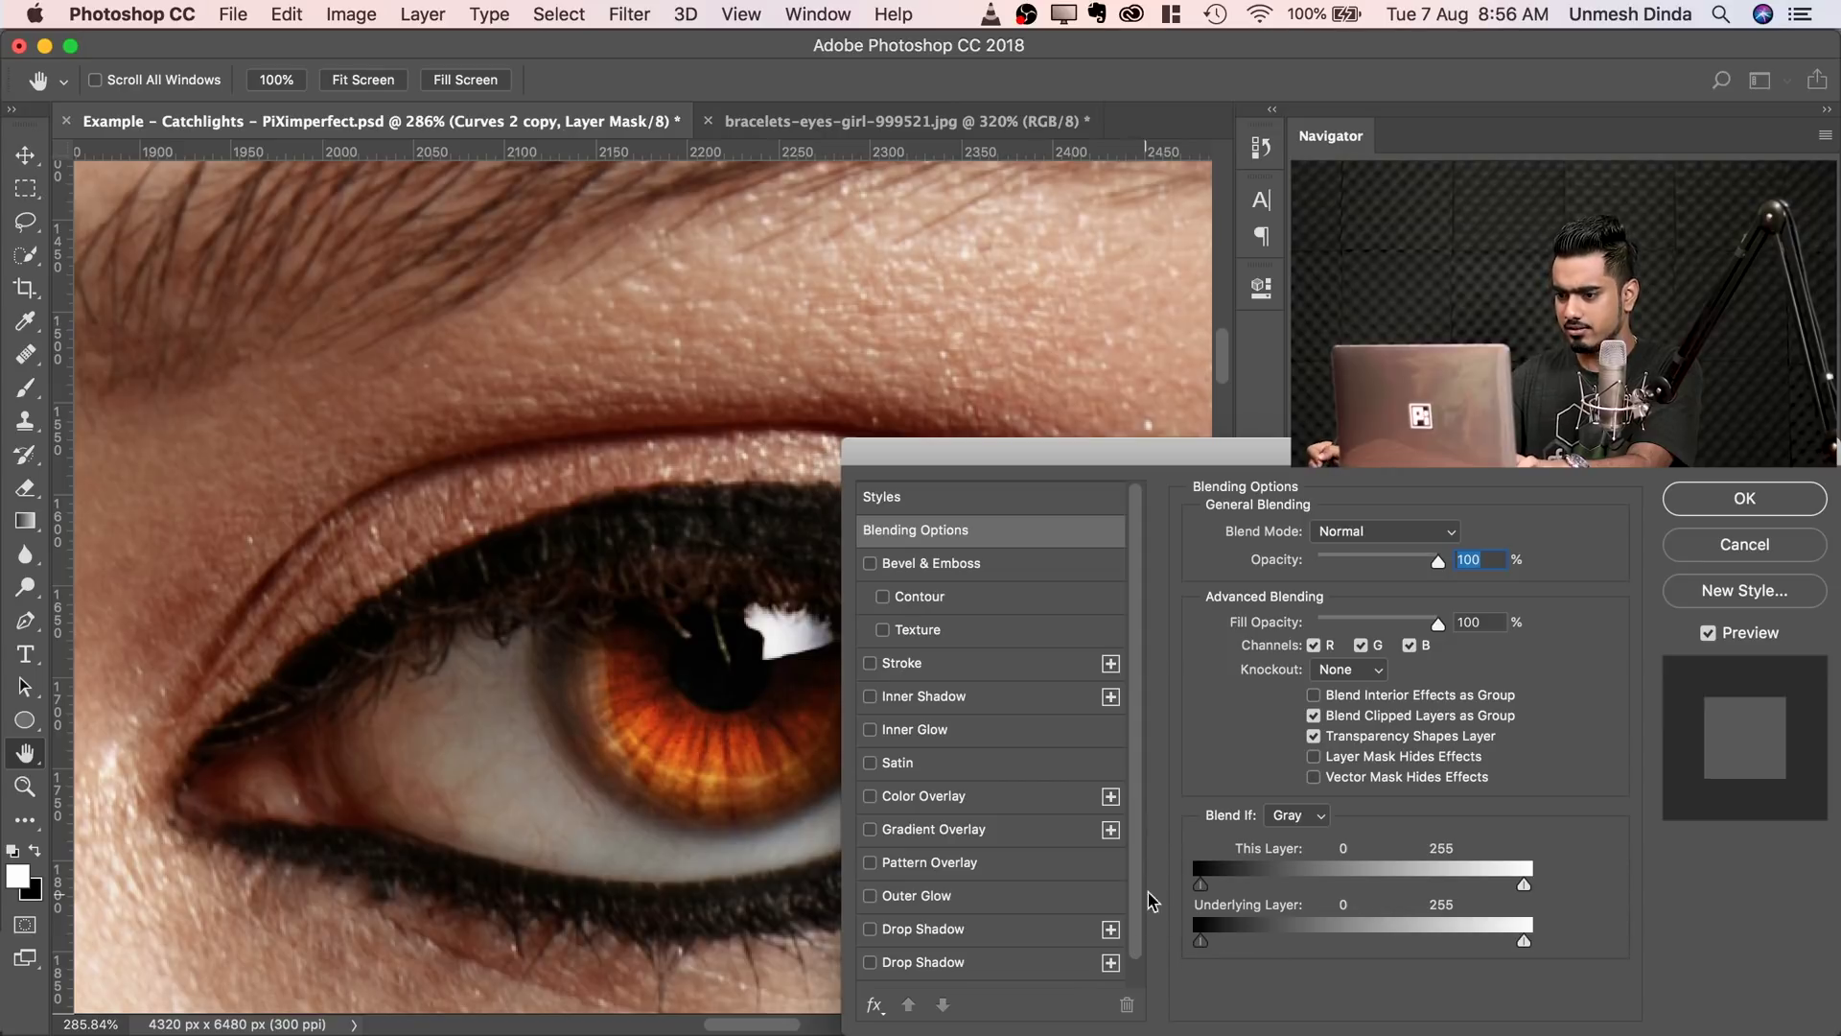
{"action": "left_click", "coordinate": [1744, 498]}
- Lower the opacity of the Curves 2 copy to 46% and check both eyes
{"action": "key", "text": "b"}
{"action": "left_click_drag", "start_coordinate": [997, 623], "coordinate": [806, 618]}
{"action": "left_click", "coordinate": [1574, 602]}
{"action": "left_click_drag", "start_coordinate": [1527, 628], "coordinate": [1510, 633]}
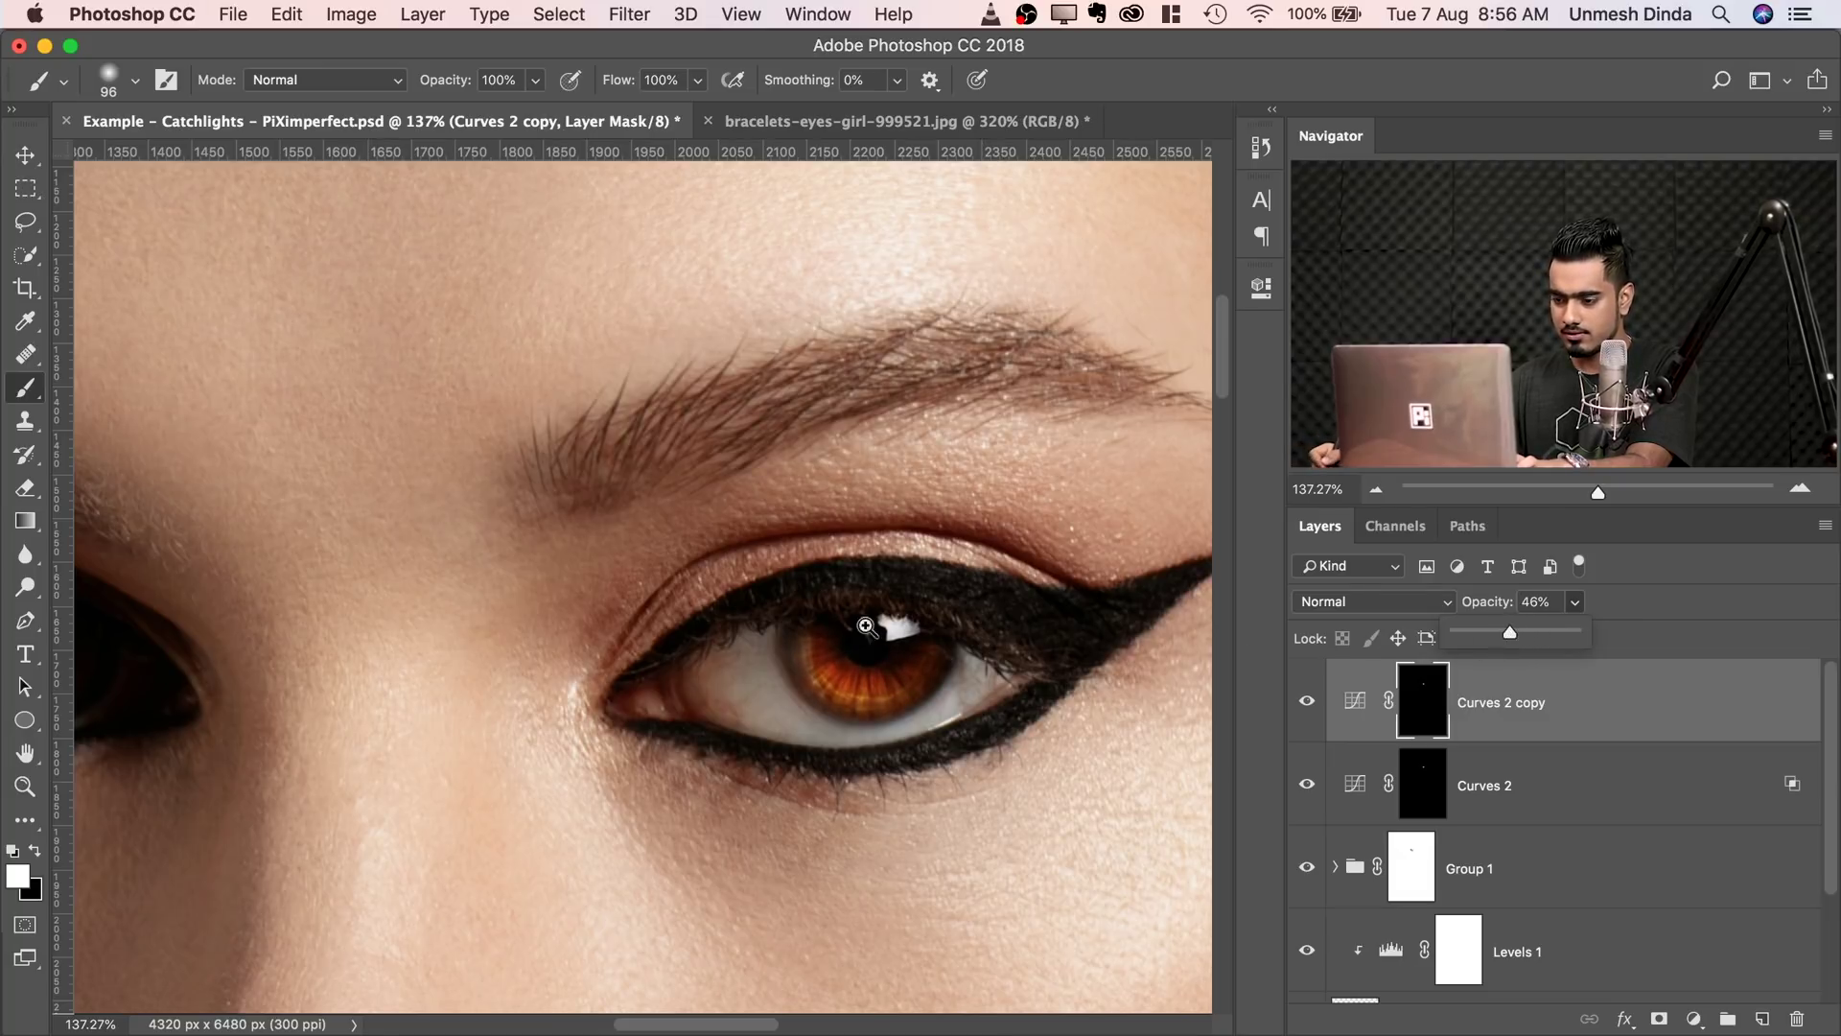
{"action": "left_click_drag", "start_coordinate": [868, 628], "coordinate": [814, 608]}
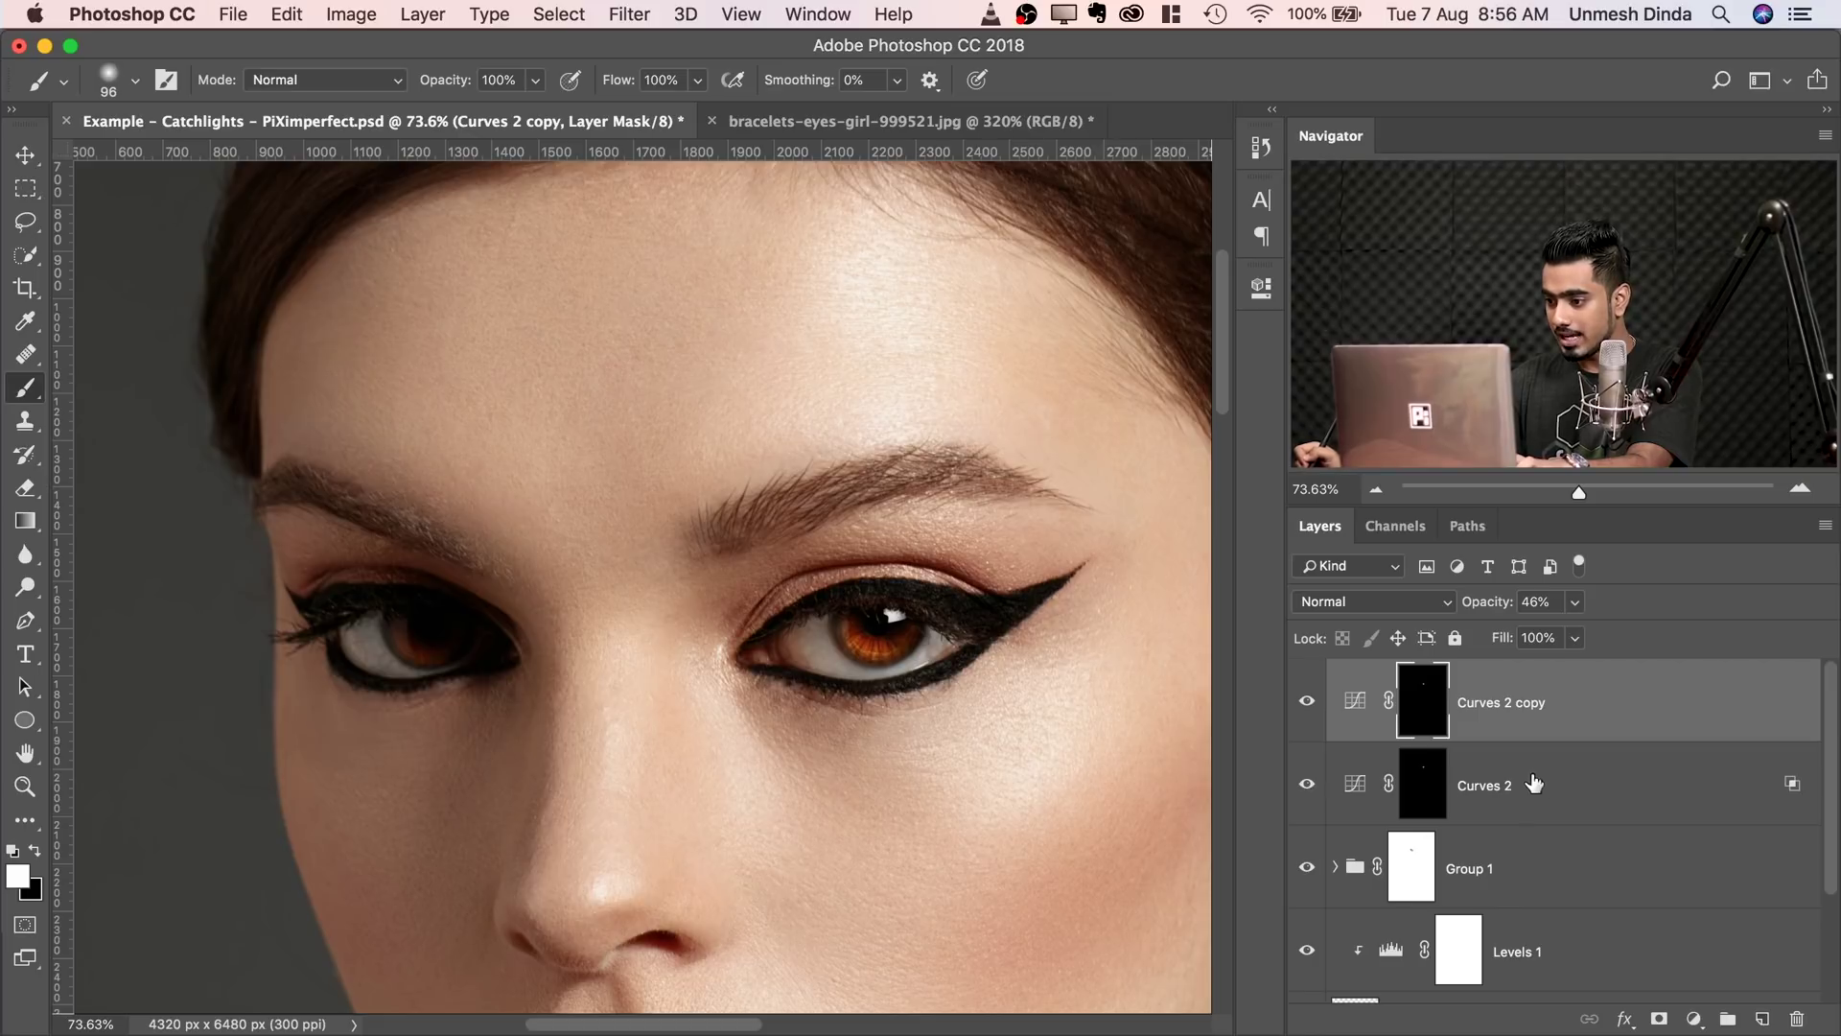
- Put Curves 2 and its copy into a new group
{"action": "left_click_drag", "start_coordinate": [1101, 682], "coordinate": [1117, 682]}
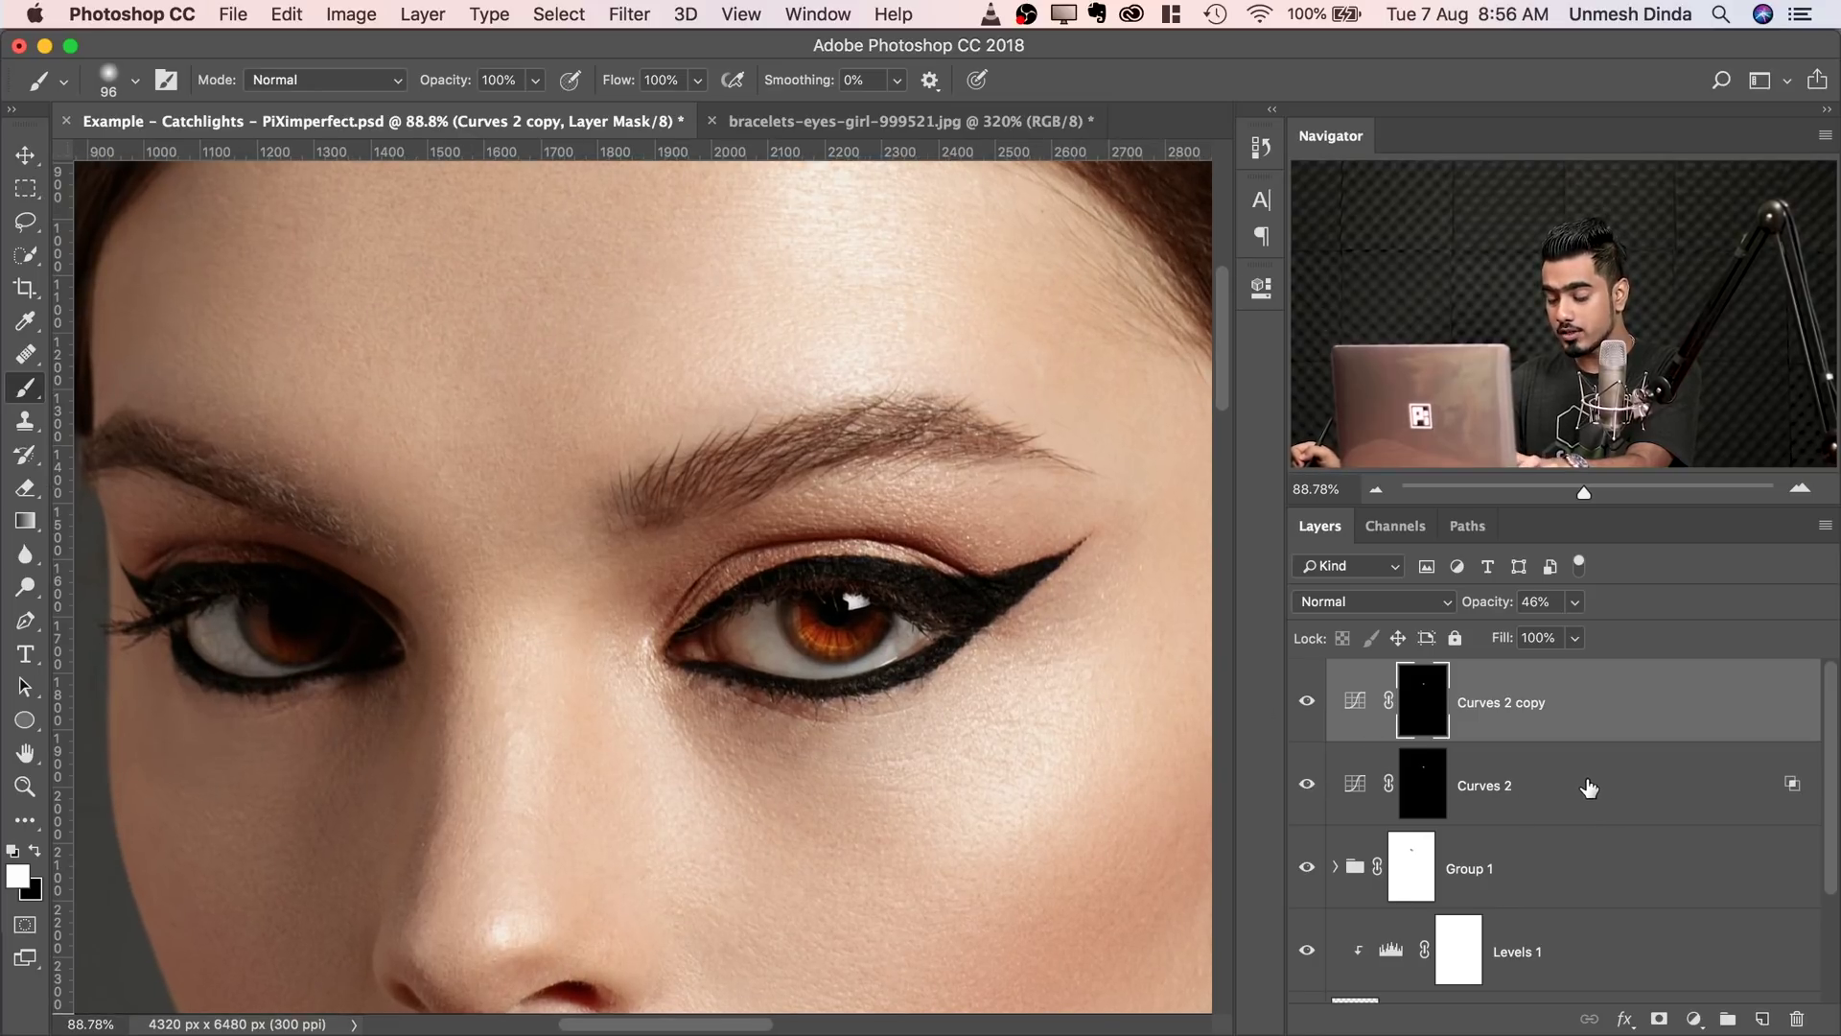
{"action": "left_click", "coordinate": [1622, 787], "text": "shift"}
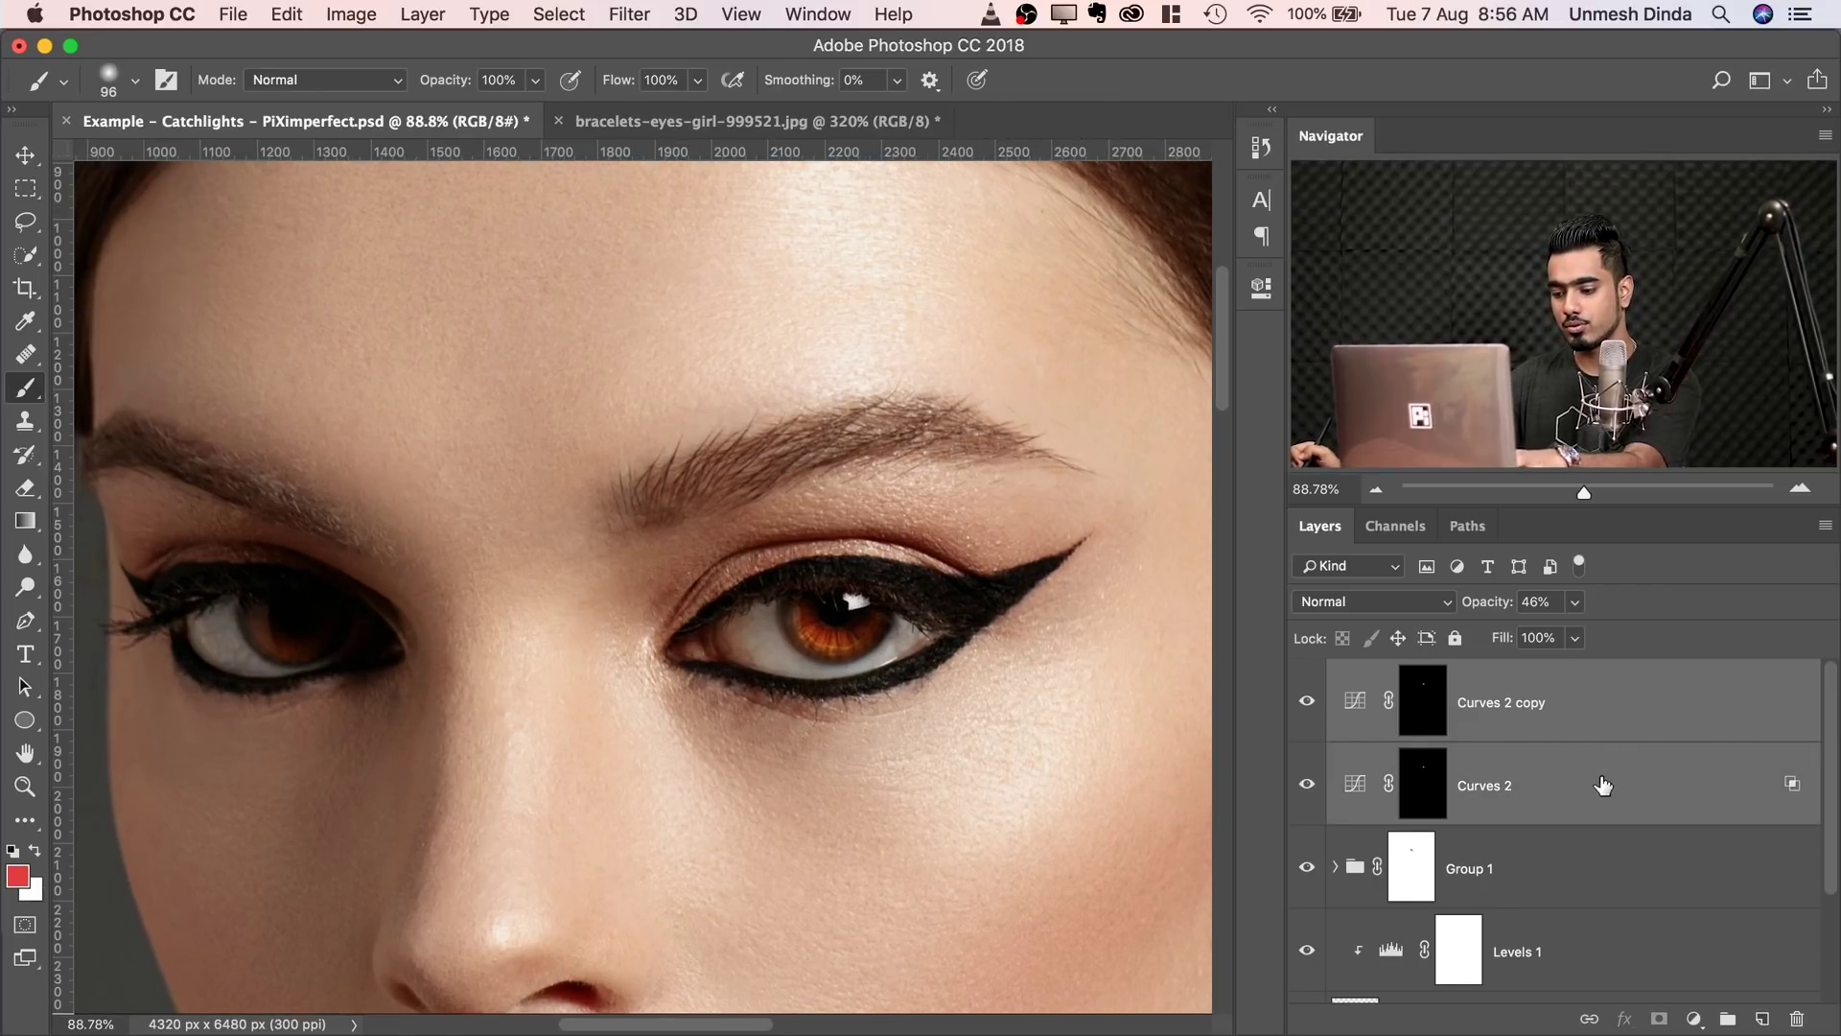
{"action": "key", "text": "super+g"}
{"action": "left_click", "coordinate": [1575, 602]}
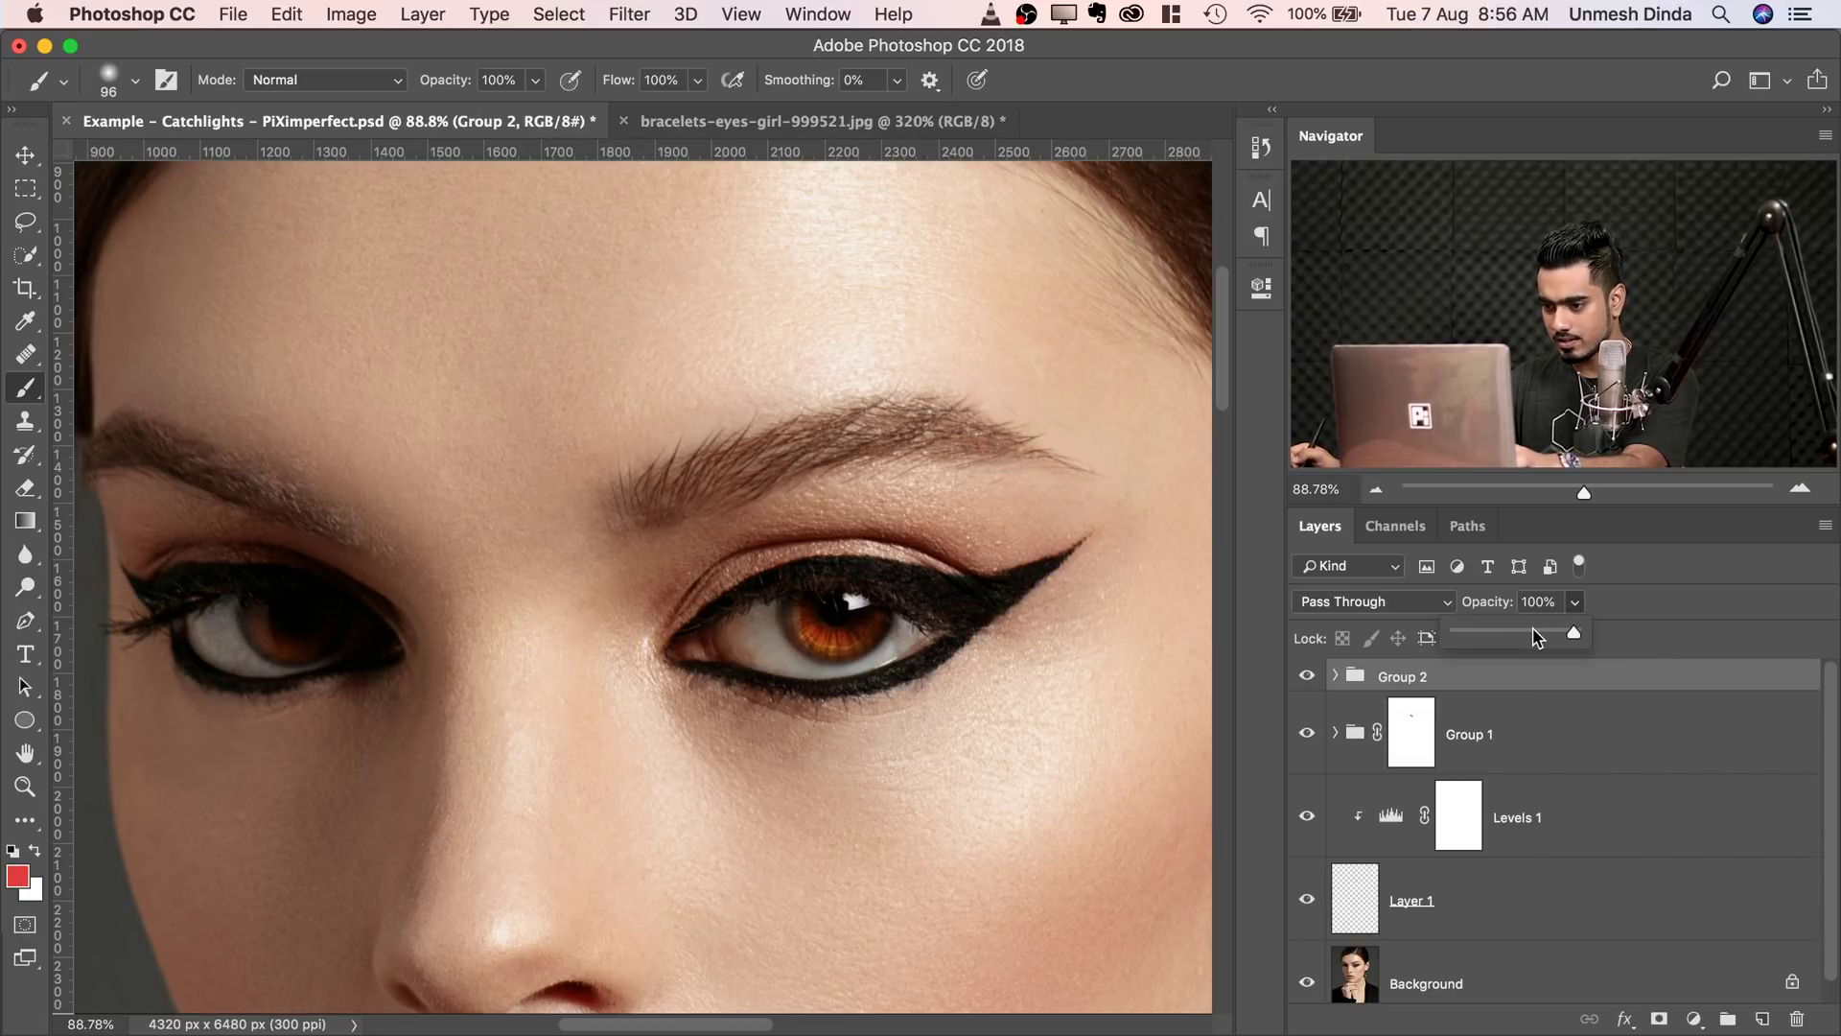
{"action": "left_click_drag", "start_coordinate": [1578, 633], "coordinate": [1531, 637]}
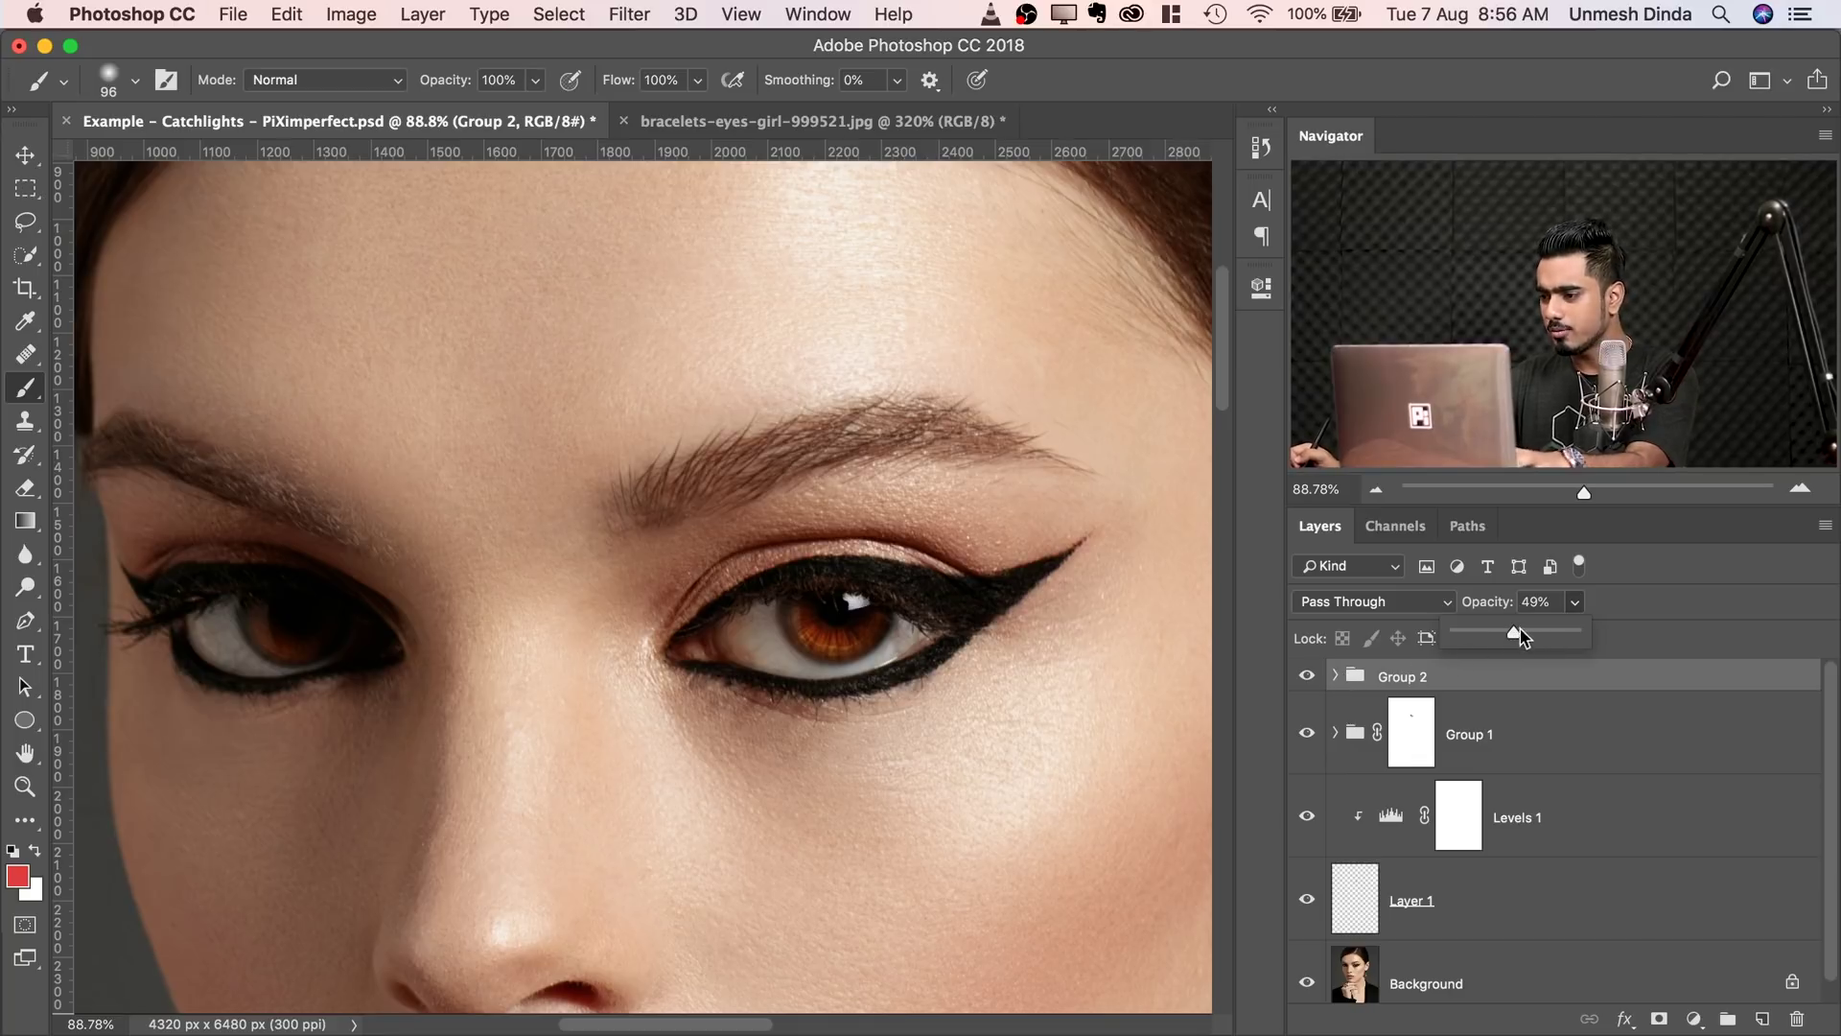
{"action": "left_click_drag", "start_coordinate": [1522, 637], "coordinate": [1600, 634]}
- Compare the eye with Curves 2 hidden inside Group 2, and set the opacity of Curves 2 to 28%
{"action": "left_click", "coordinate": [1335, 675]}
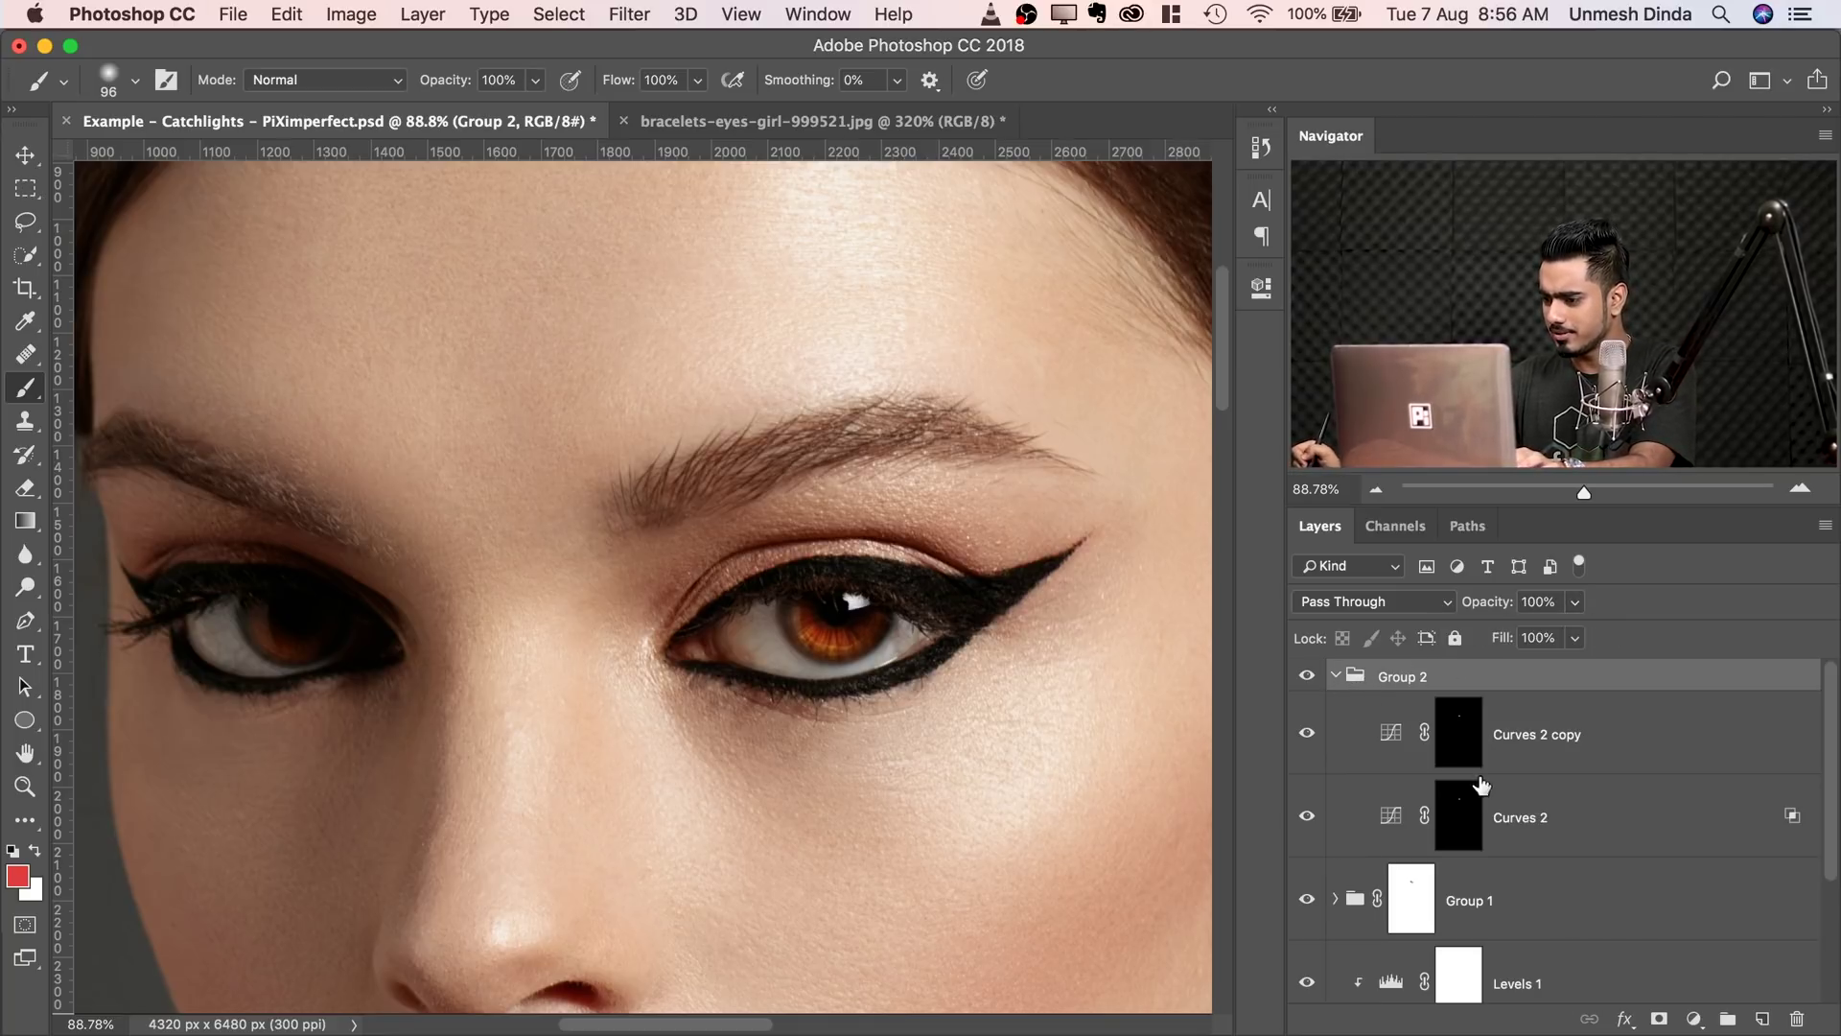
{"action": "left_click", "coordinate": [1489, 813]}
{"action": "left_click", "coordinate": [1305, 818]}
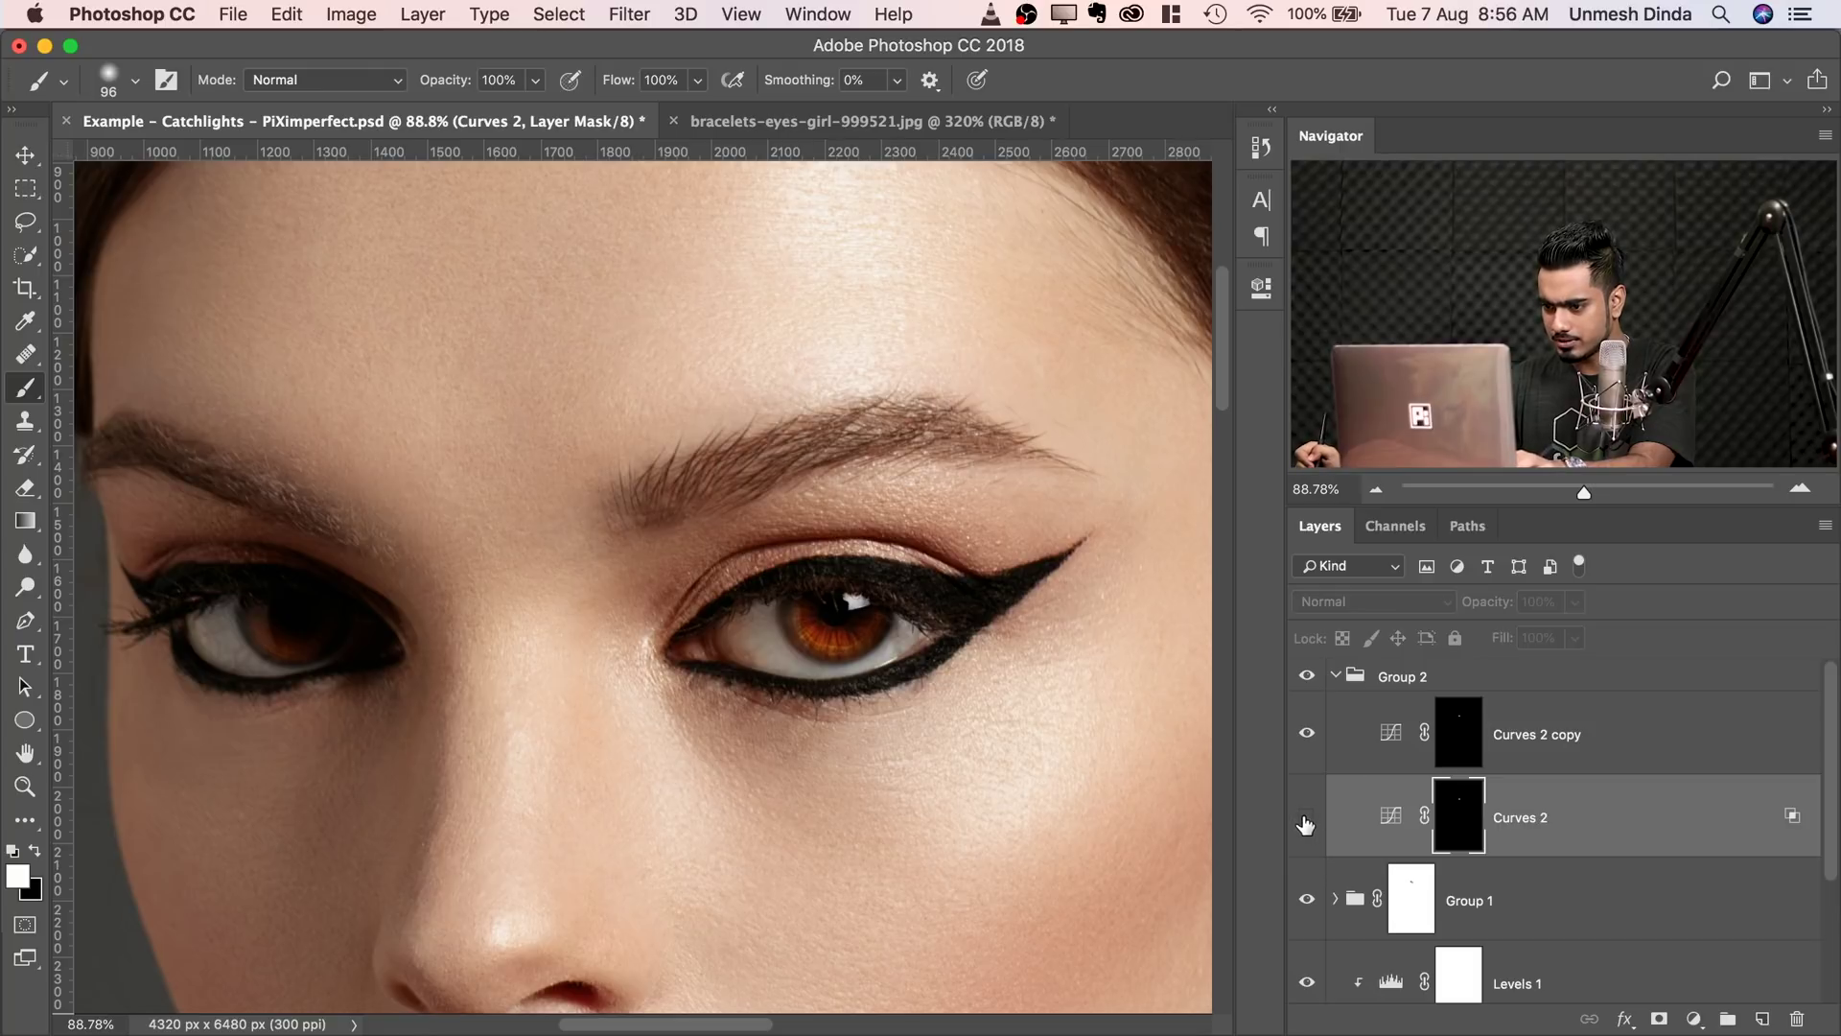
{"action": "left_click", "coordinate": [1305, 818]}
{"action": "scroll", "coordinate": [995, 670], "scroll_direction": "up", "scroll_amount": 5}
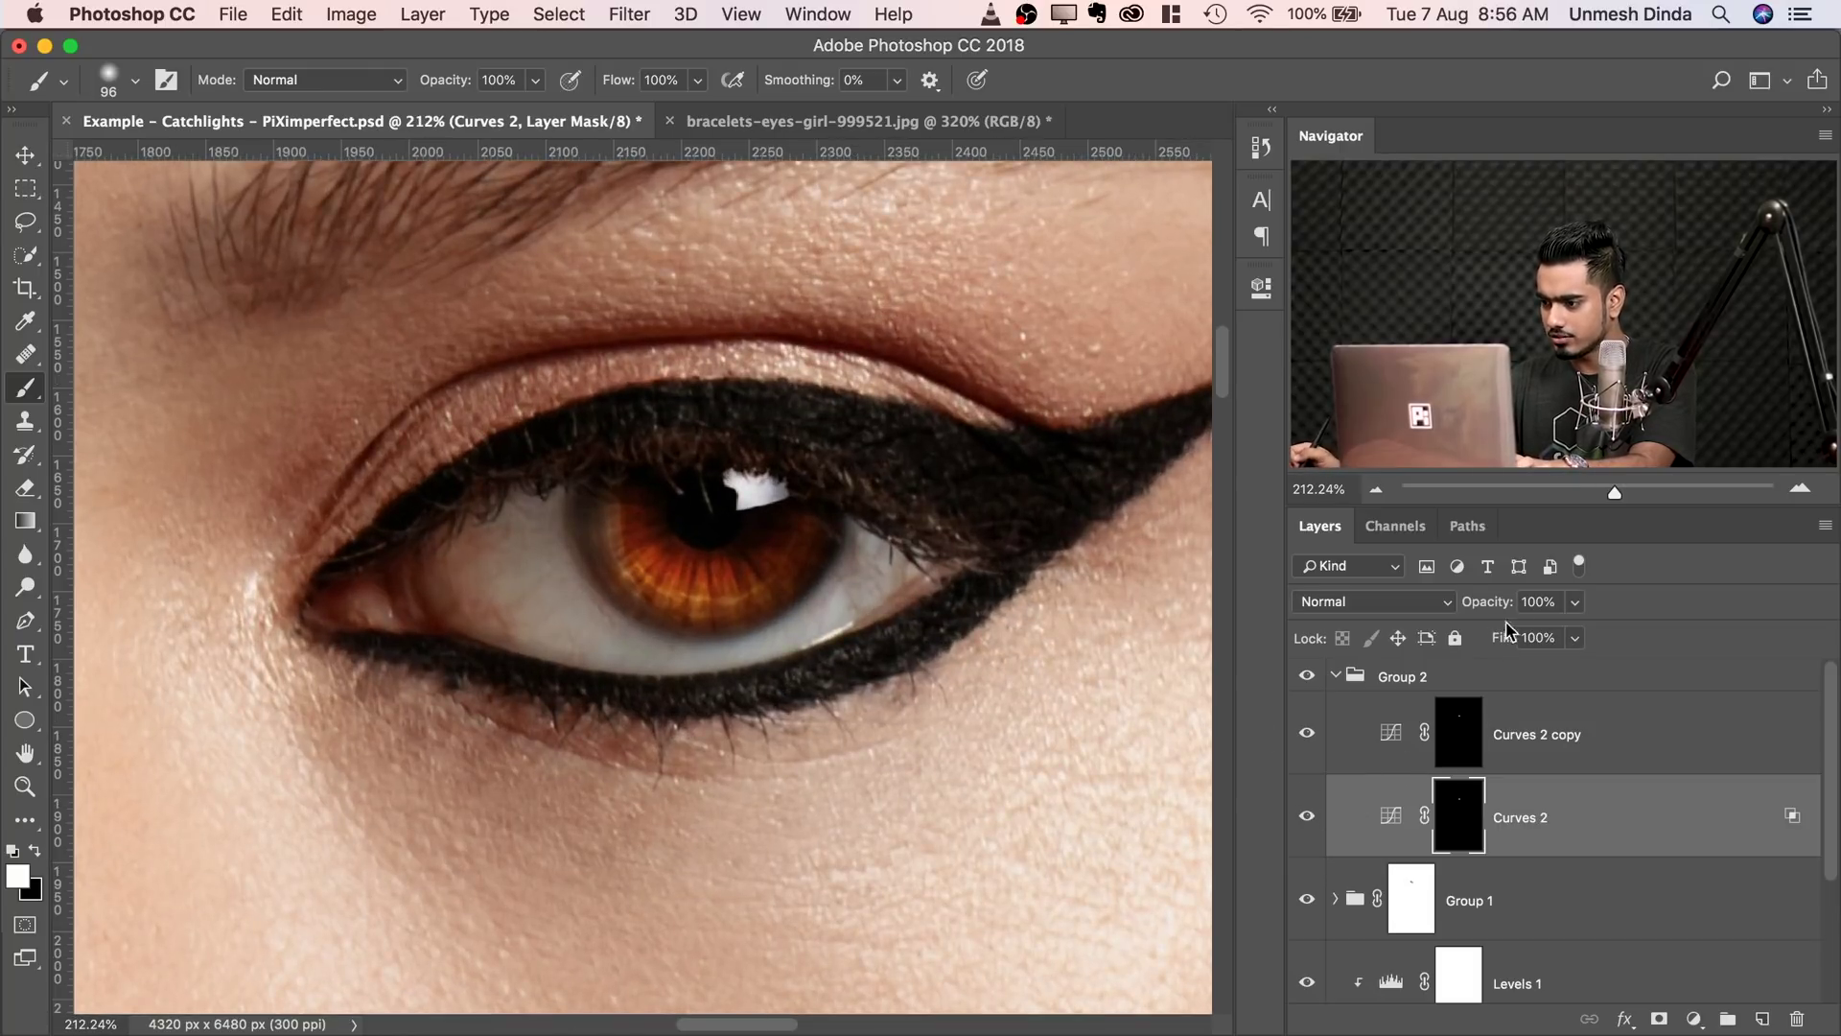
{"action": "left_click", "coordinate": [1573, 603]}
{"action": "left_click", "coordinate": [1521, 728]}
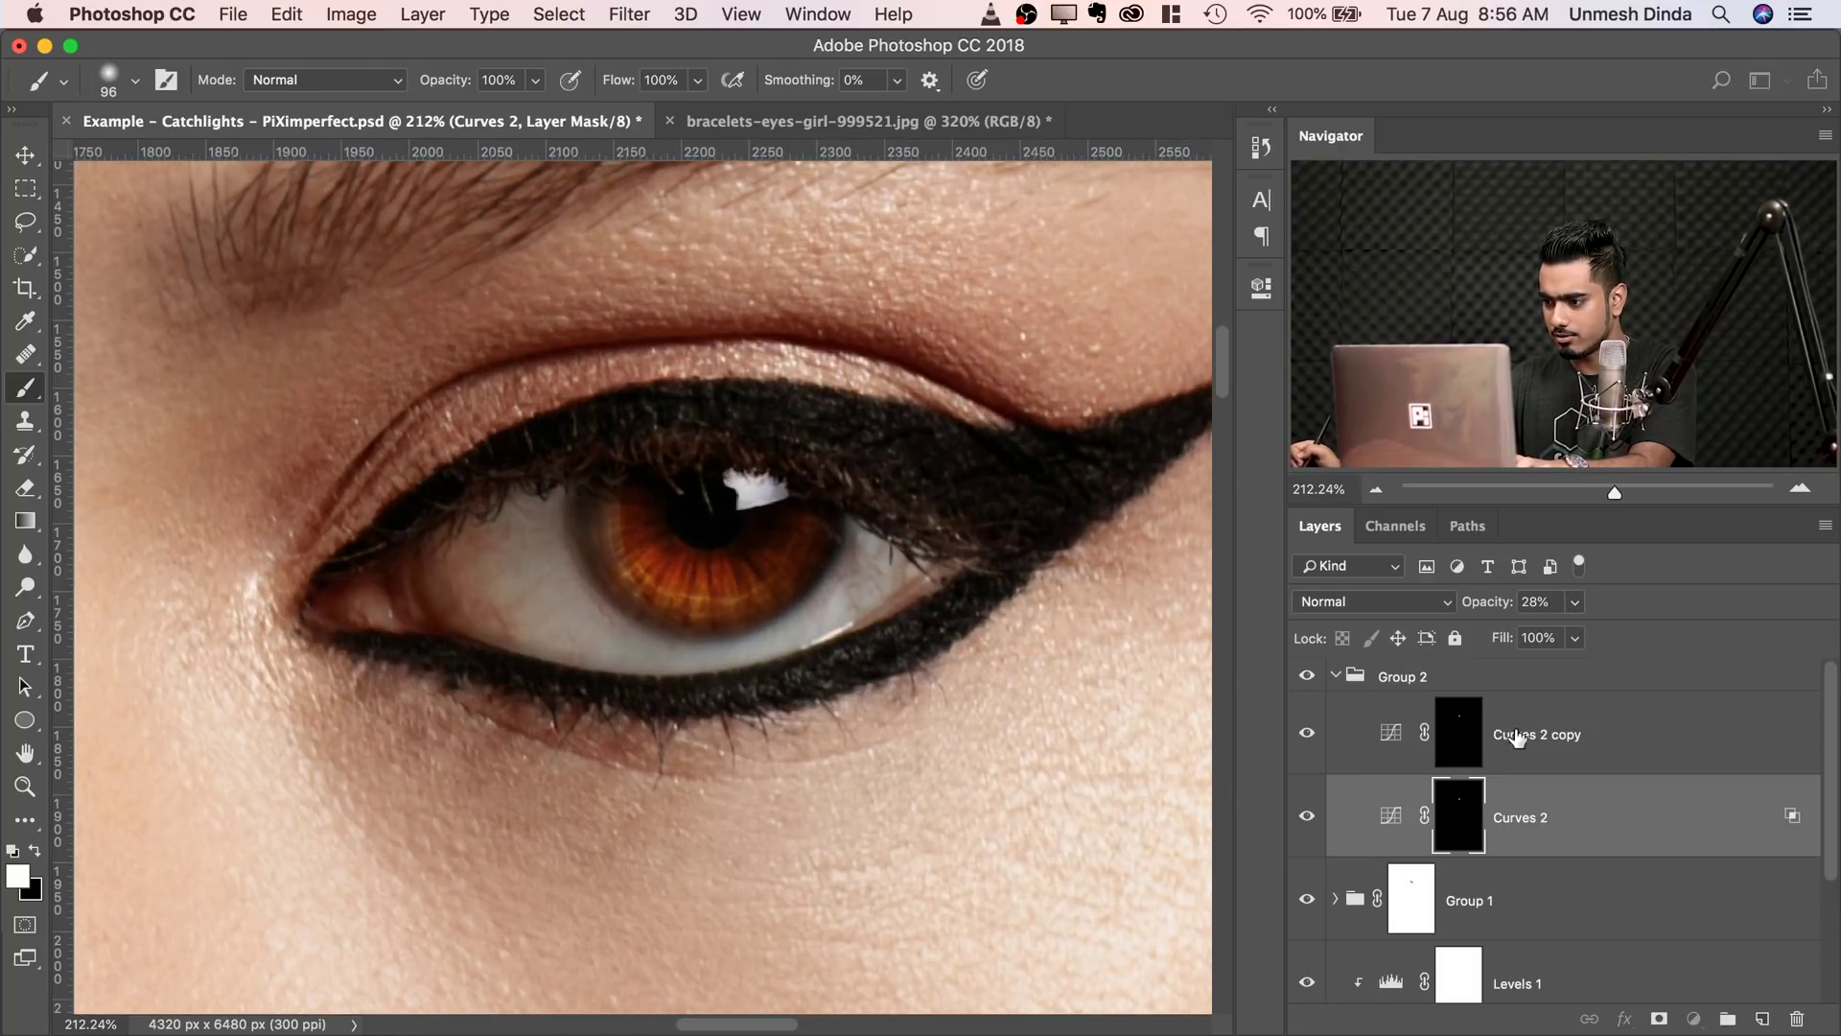
- Set the opacity of Group 2 to 65% and collapse the group
{"action": "left_click", "coordinate": [1521, 728]}
{"action": "left_click", "coordinate": [1574, 602]}
{"action": "left_click_drag", "start_coordinate": [1582, 642], "coordinate": [1542, 641]}
{"action": "left_click", "coordinate": [1475, 686]}
{"action": "left_click", "coordinate": [1573, 602]}
{"action": "left_click", "coordinate": [1484, 602]}
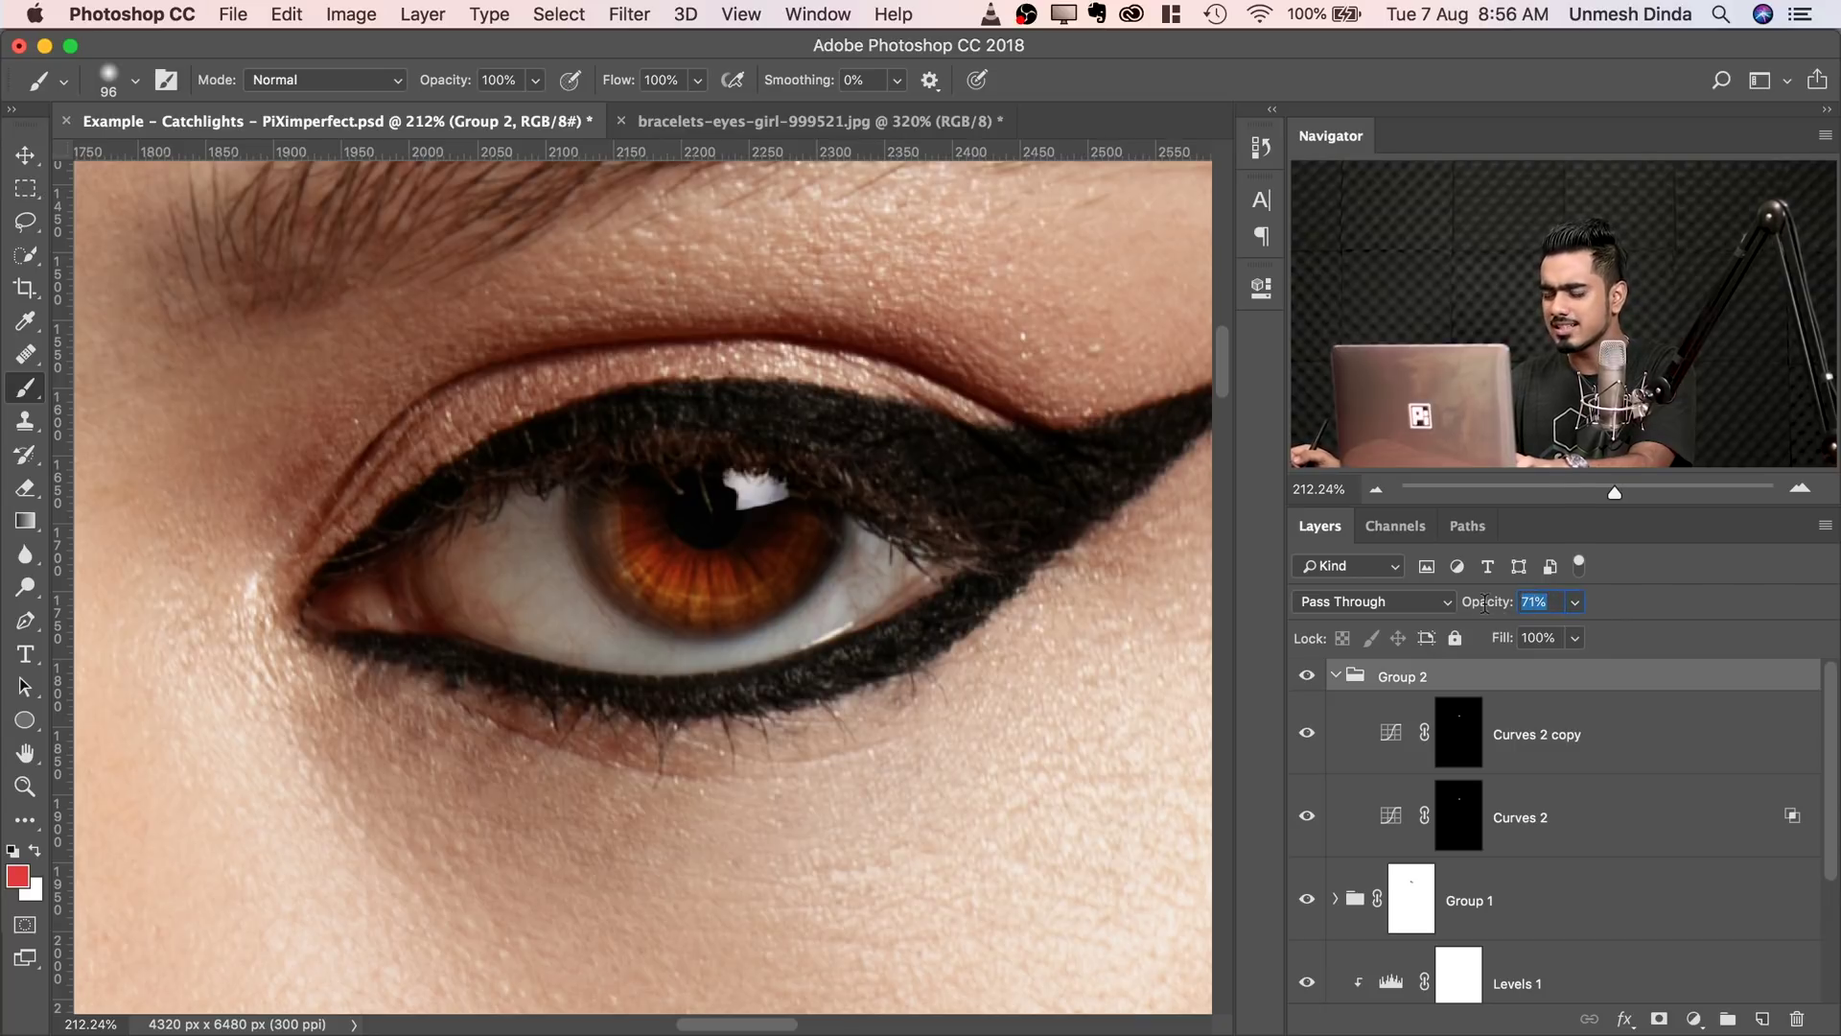
{"action": "type", "text": "65"}
{"action": "key", "text": "Return"}
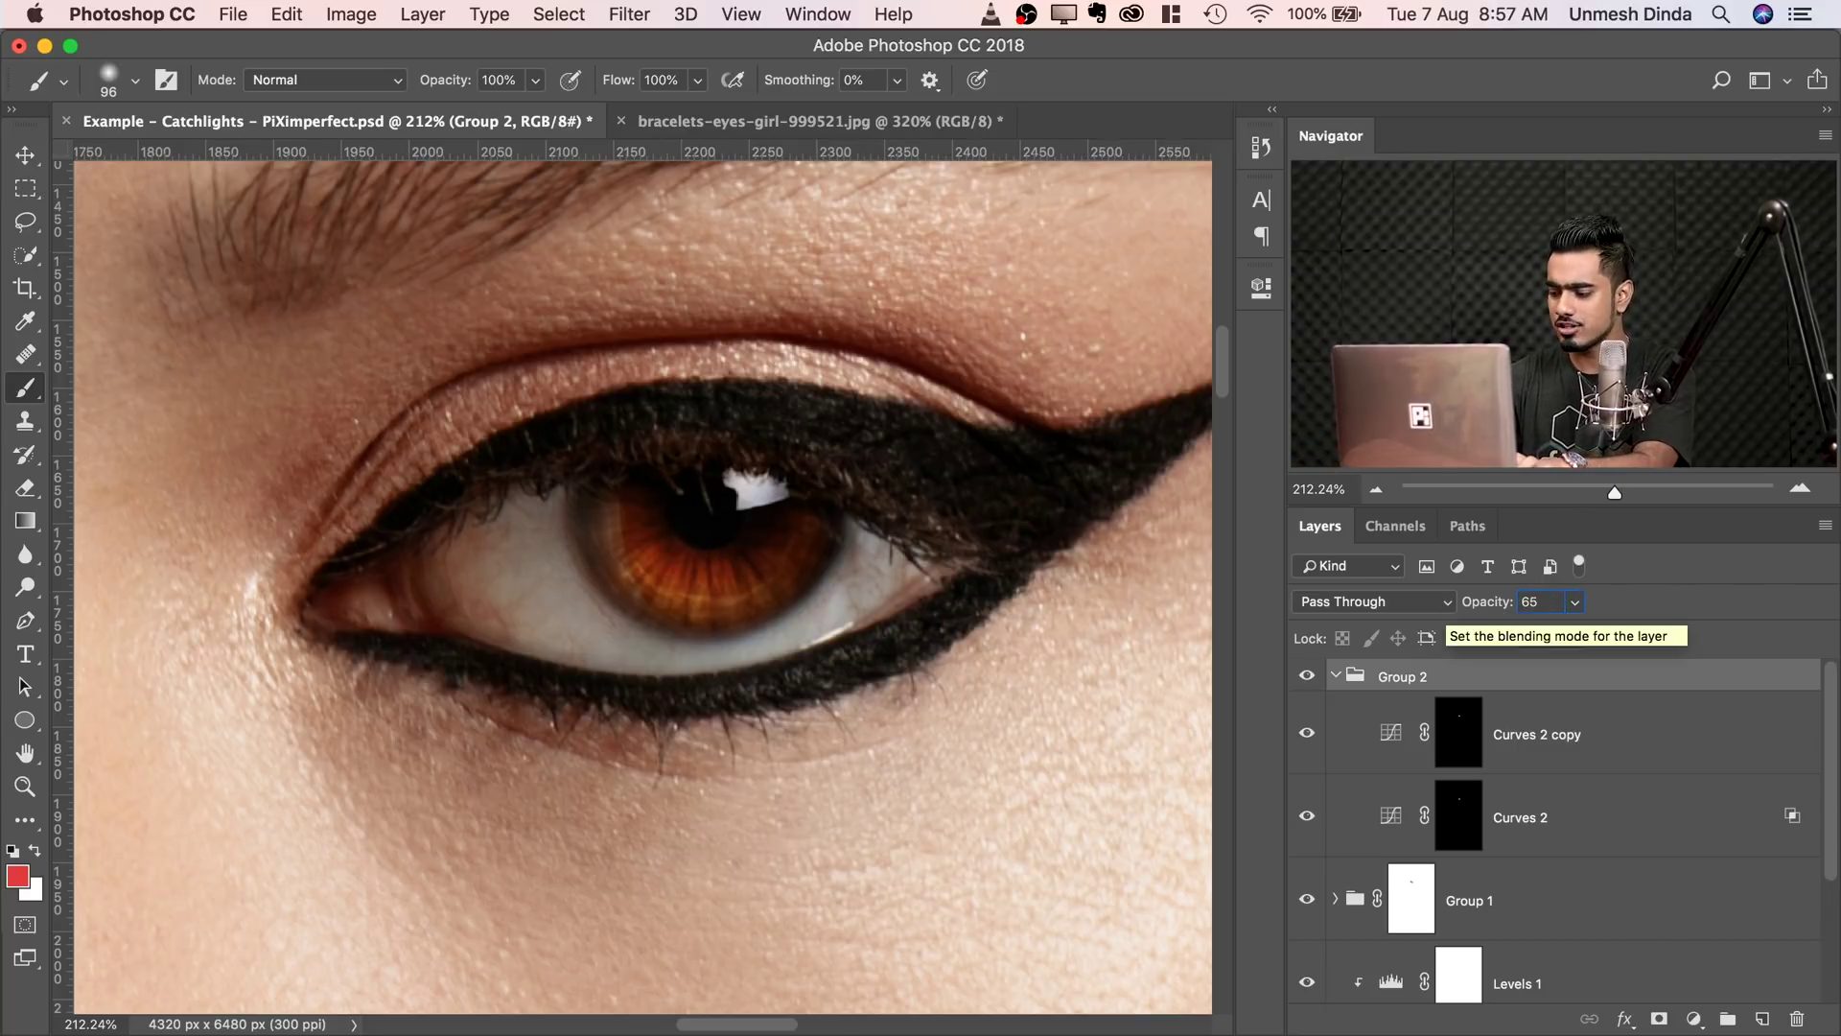
{"action": "left_click_drag", "start_coordinate": [744, 456], "coordinate": [721, 428]}
{"action": "left_click", "coordinate": [1335, 676]}
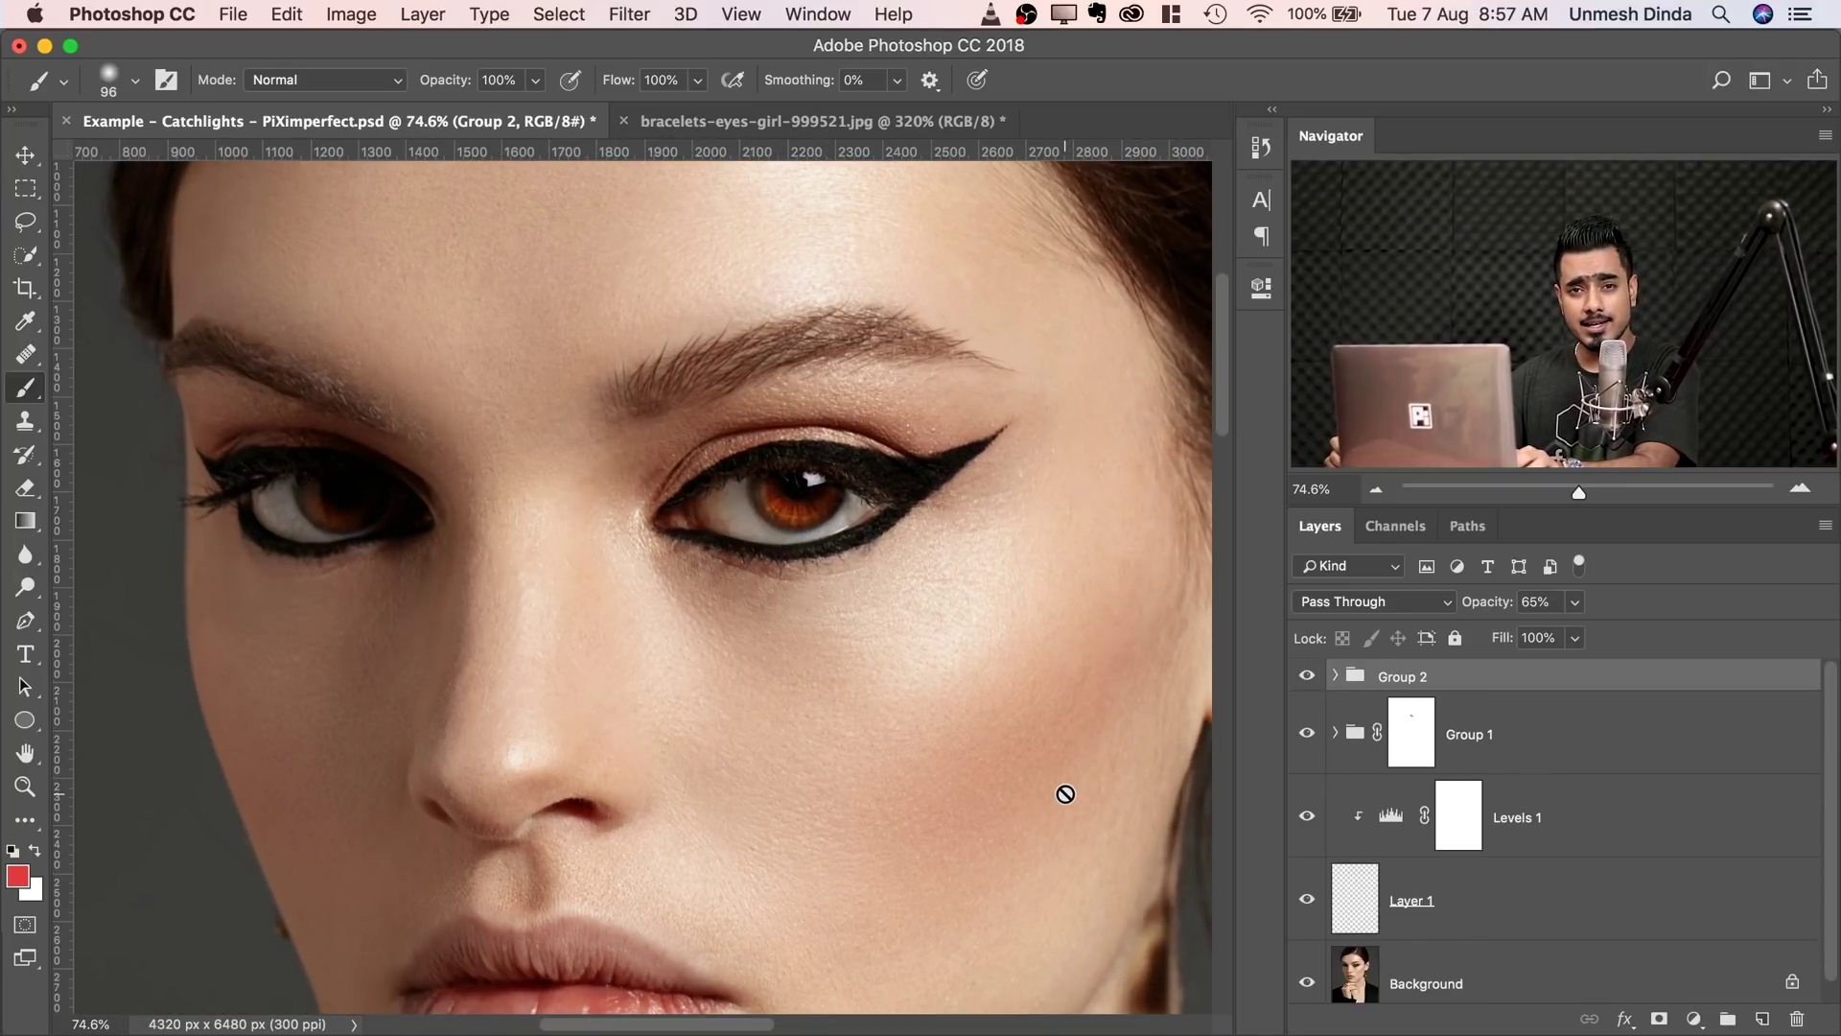
- Put Group 1 and Group 2 into one group and duplicate that group to double the iris brightening
{"action": "left_click", "coordinate": [1531, 742], "text": "shift"}
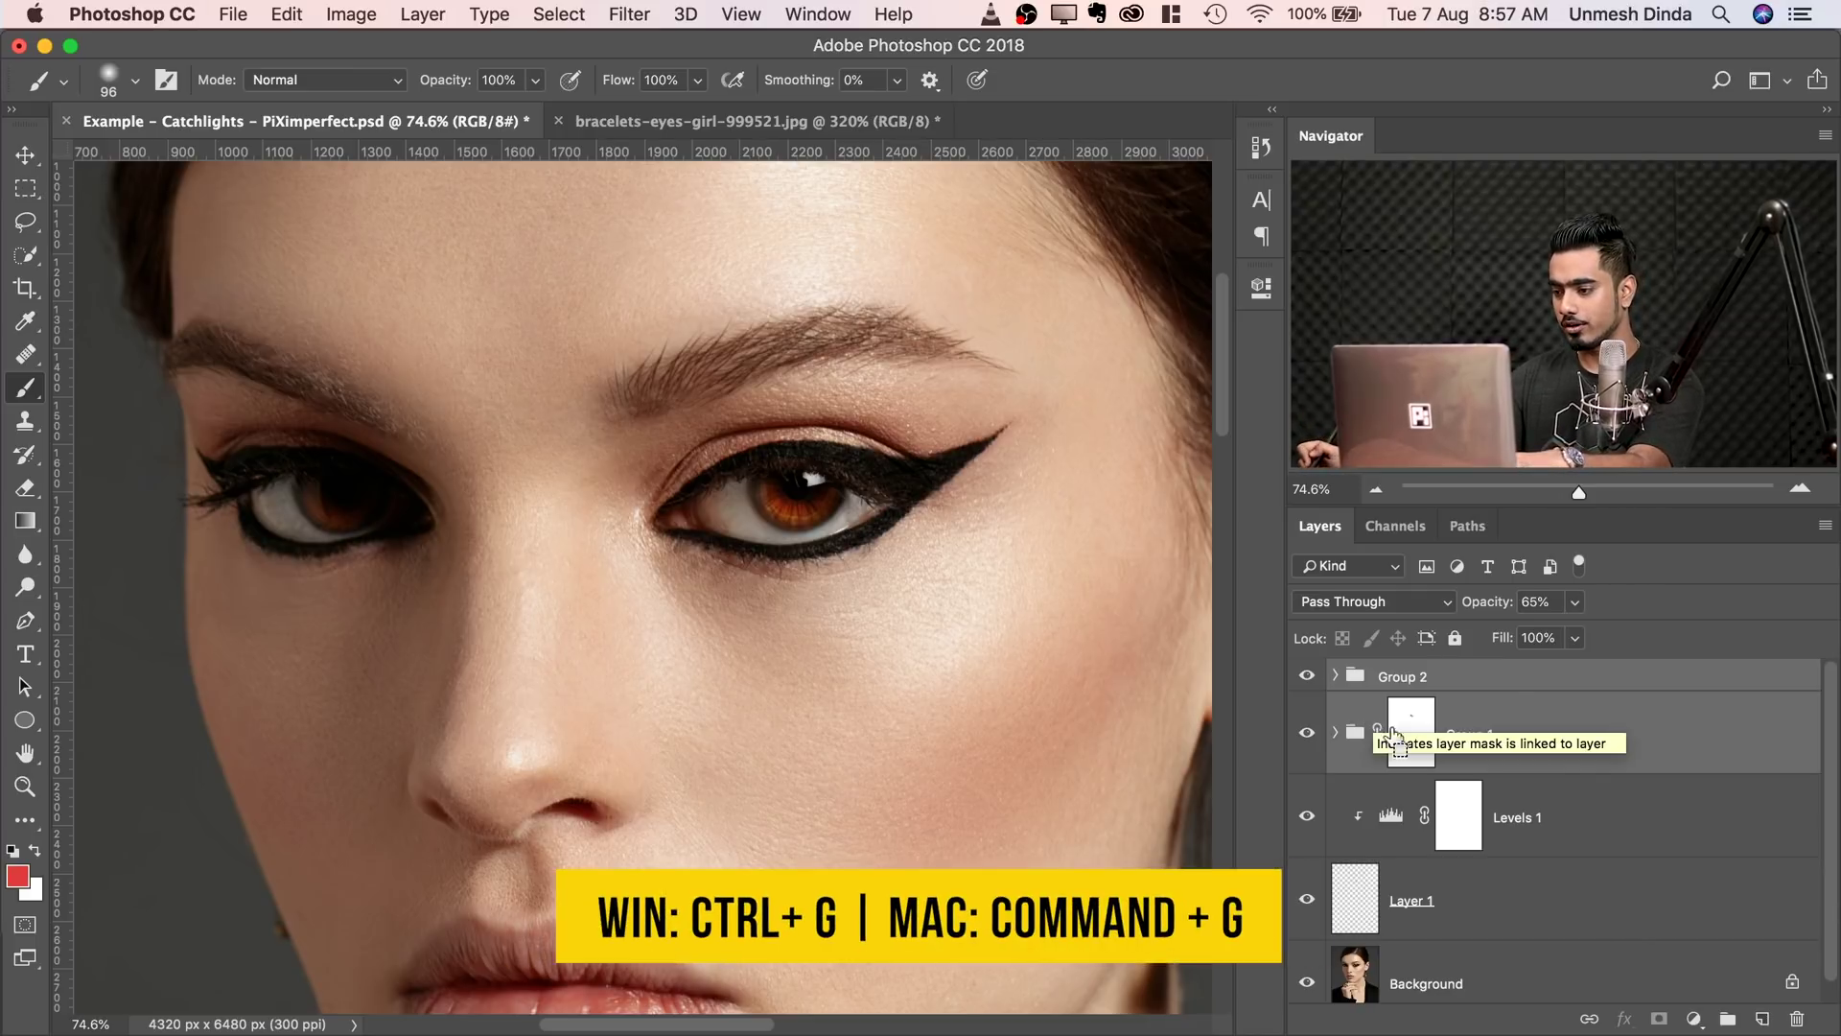
{"action": "key", "text": "super+g"}
{"action": "left_click", "coordinate": [1307, 676]}
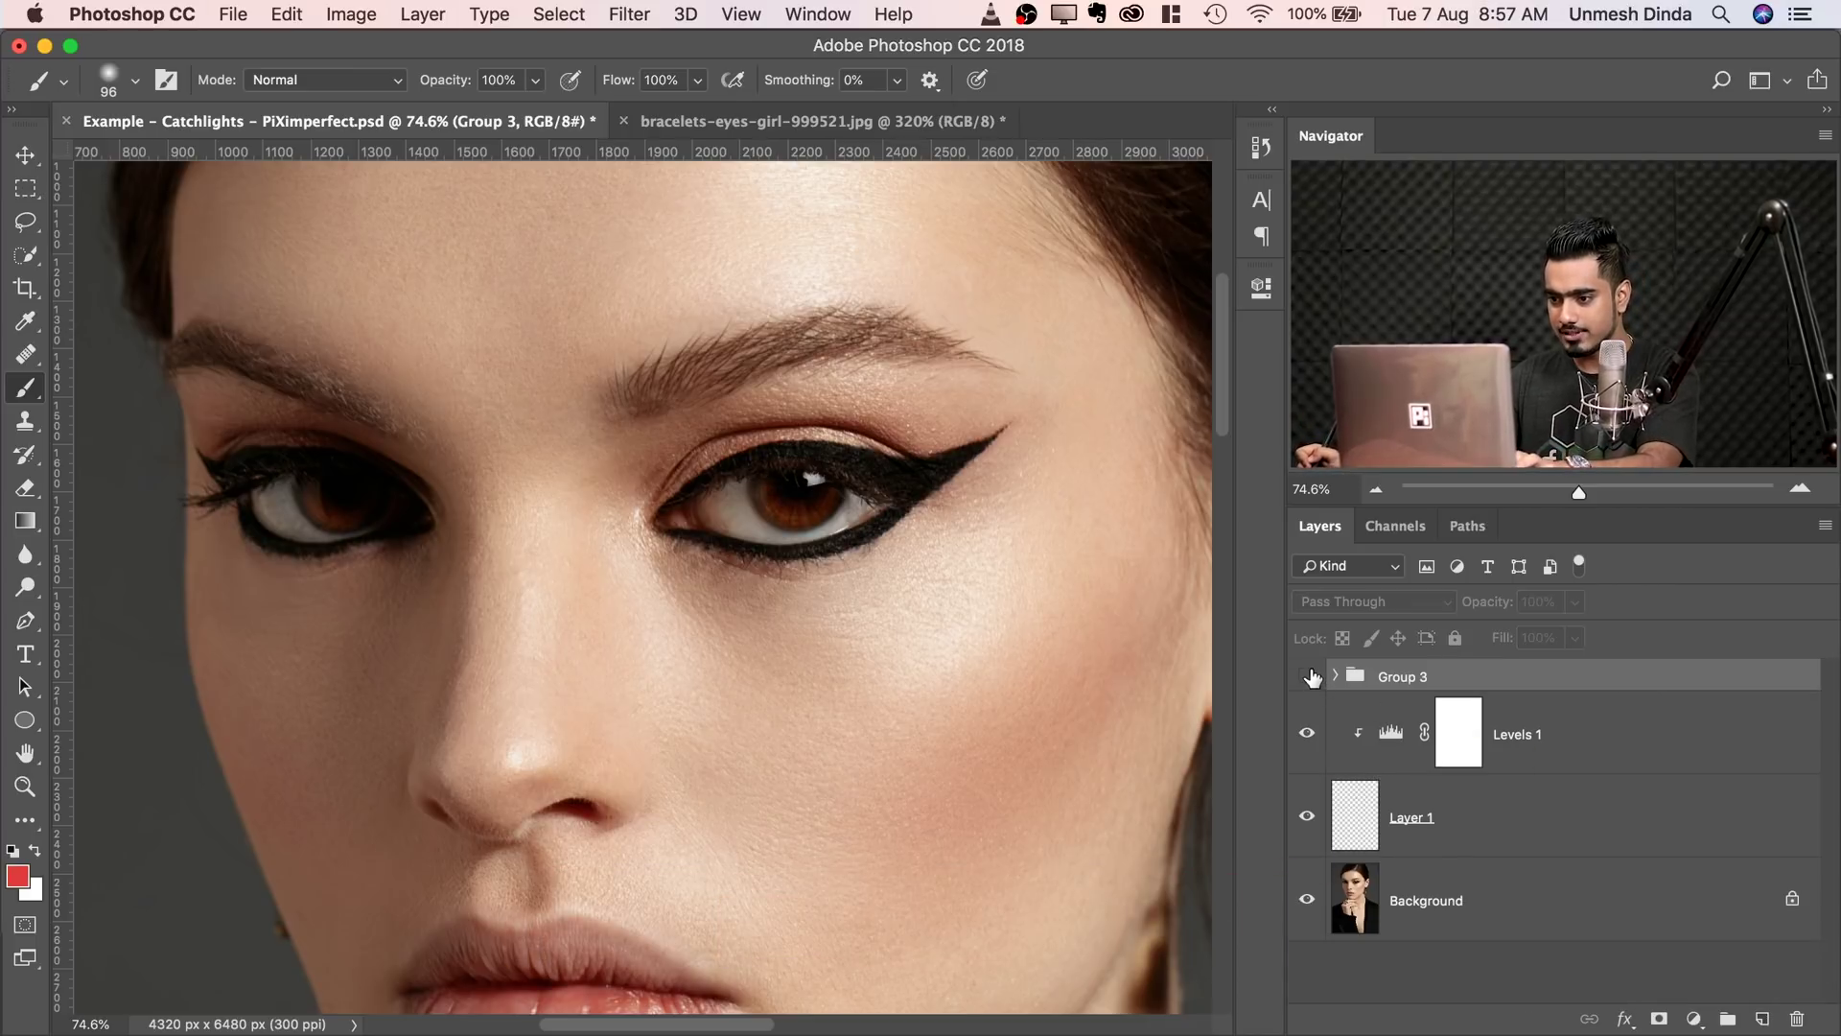
{"action": "left_click", "coordinate": [1308, 676]}
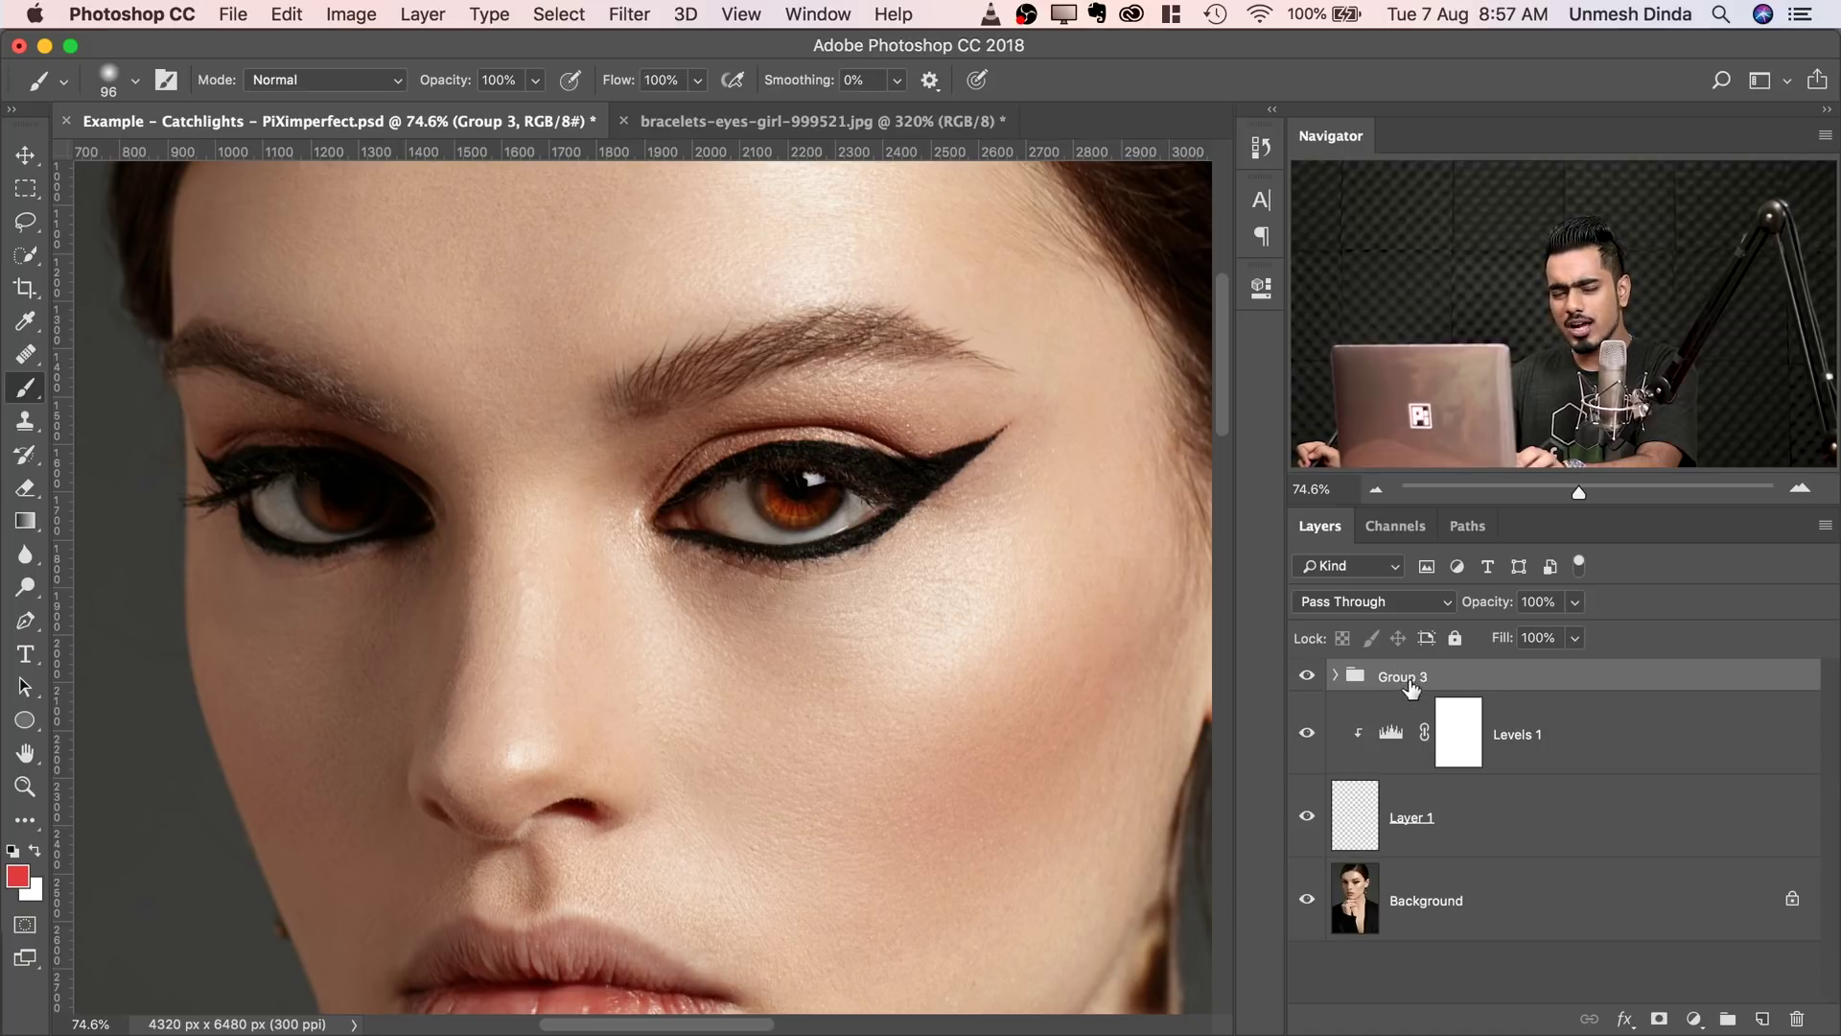
{"action": "key", "text": "super+j"}
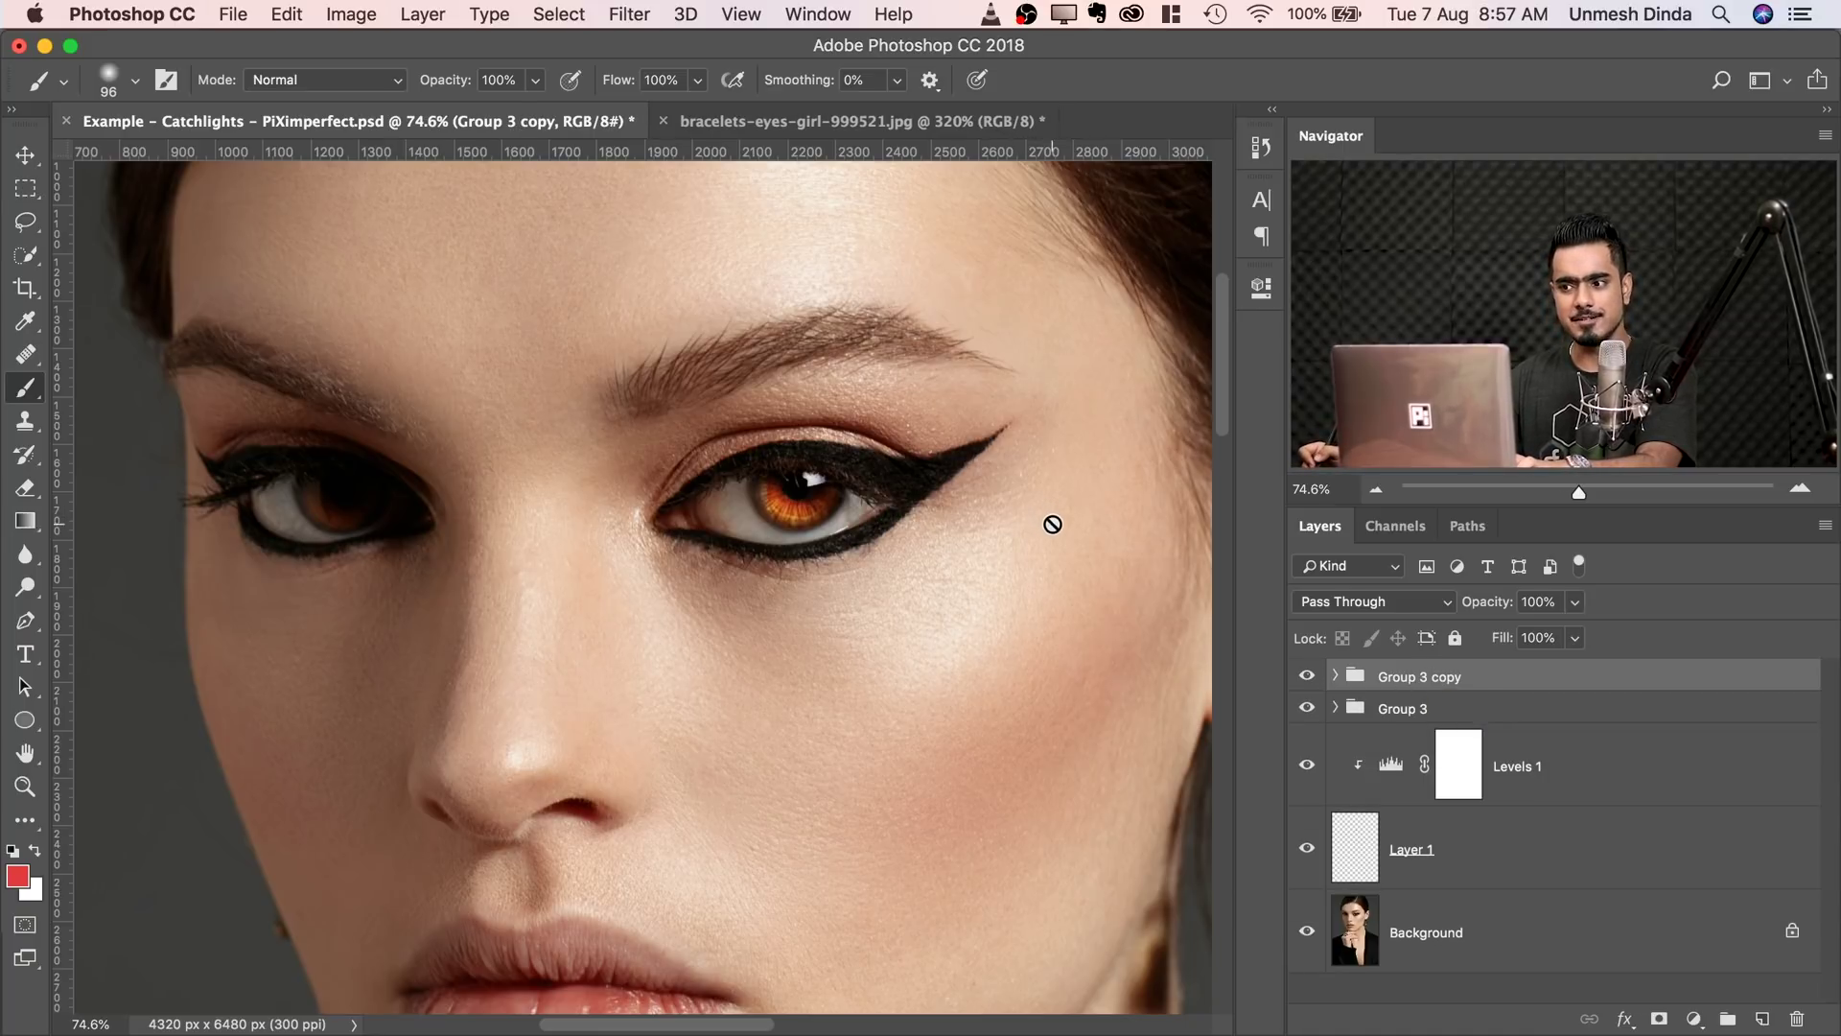
- Put Group 3 and Group 3 copy into one group and set that group's opacity to 52%
{"action": "scroll", "coordinate": [928, 473], "scroll_direction": "up", "scroll_amount": 3}
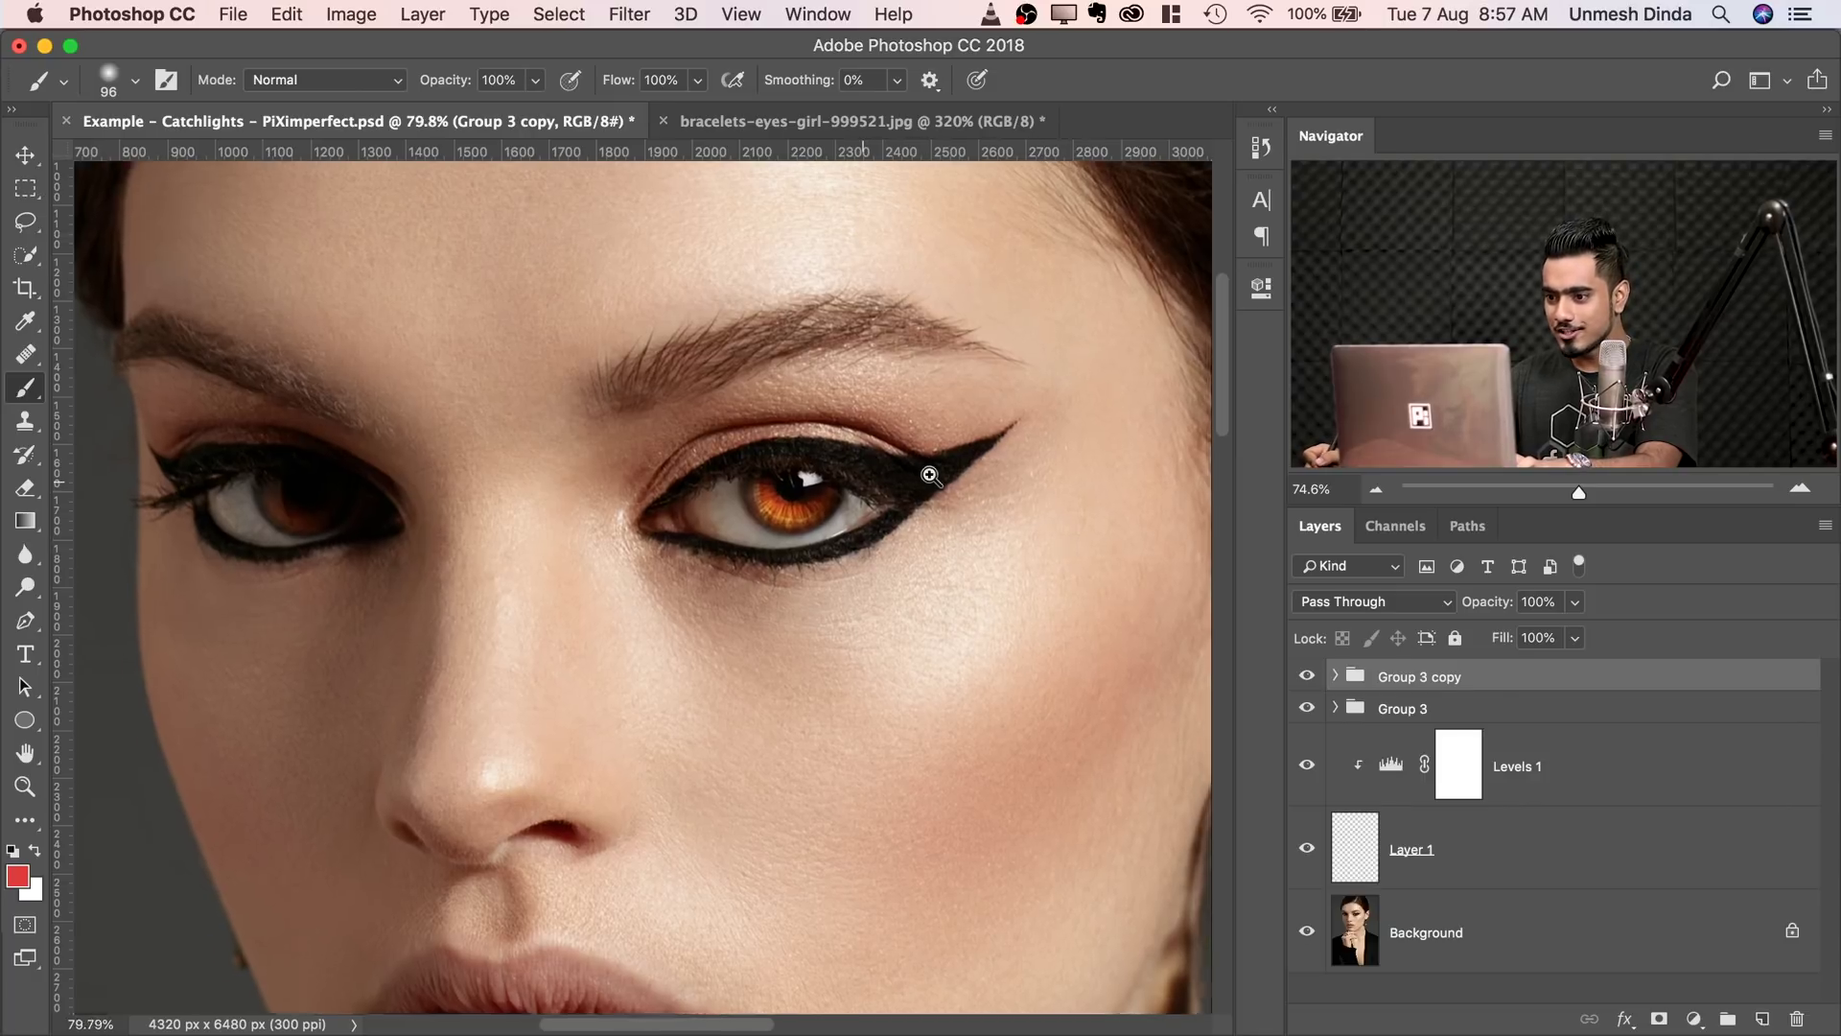
{"action": "left_click", "coordinate": [1453, 709], "text": "shift"}
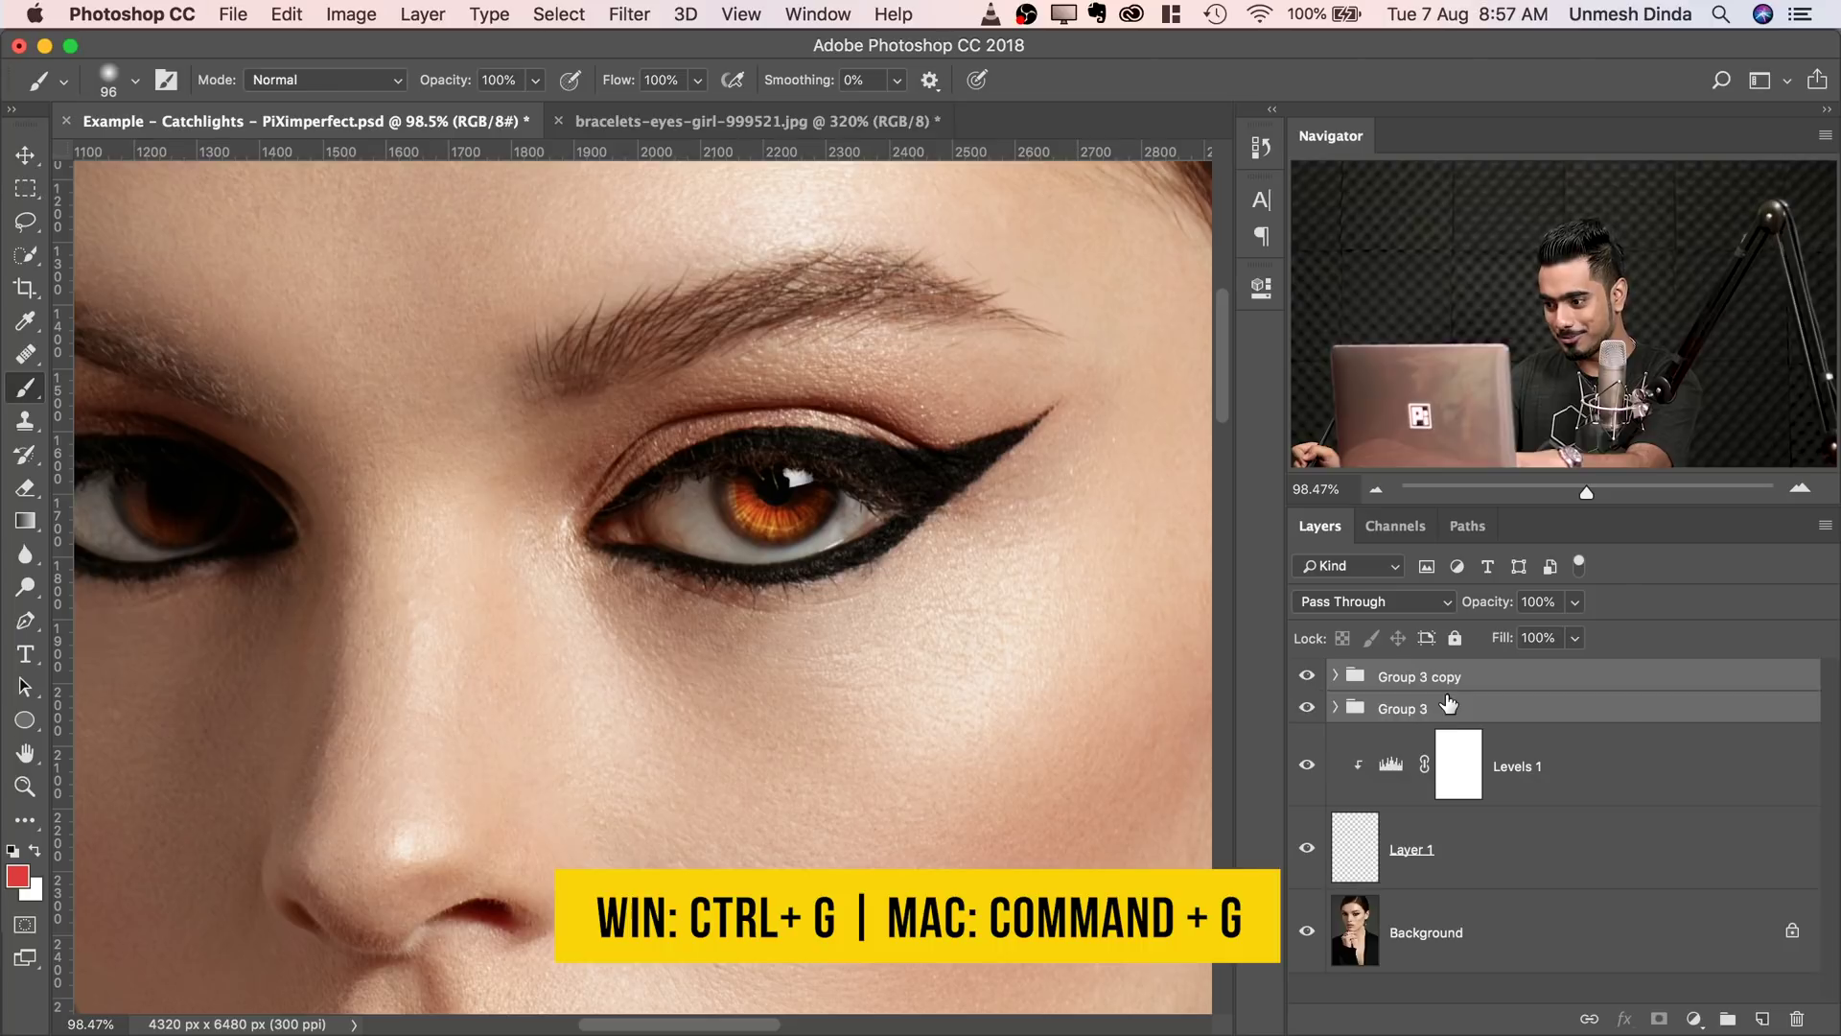
{"action": "key", "text": "super+g"}
{"action": "left_click_drag", "start_coordinate": [1575, 602], "coordinate": [1474, 645]}
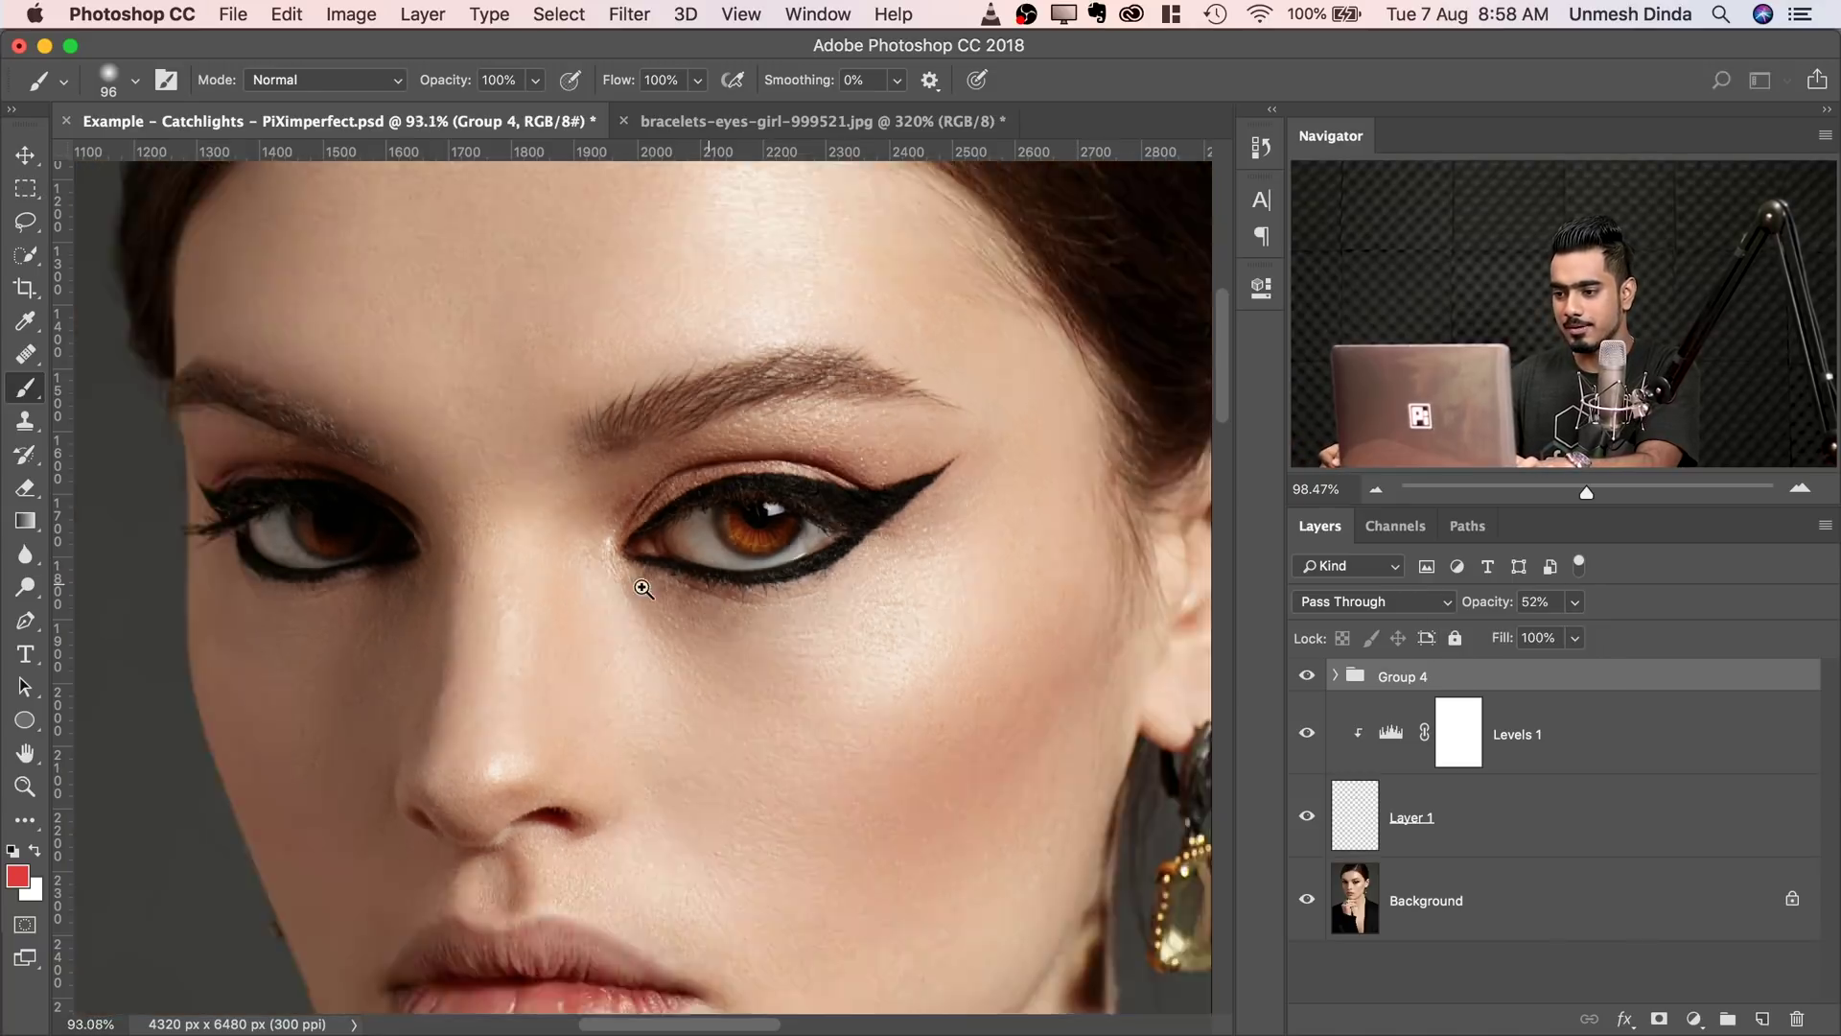
{"action": "mouse_move", "coordinate": [786, 552]}
{"action": "left_mouse_down"}
{"action": "mouse_move", "coordinate": [690, 552]}
{"action": "mouse_move", "coordinate": [774, 548]}
{"action": "left_mouse_up"}
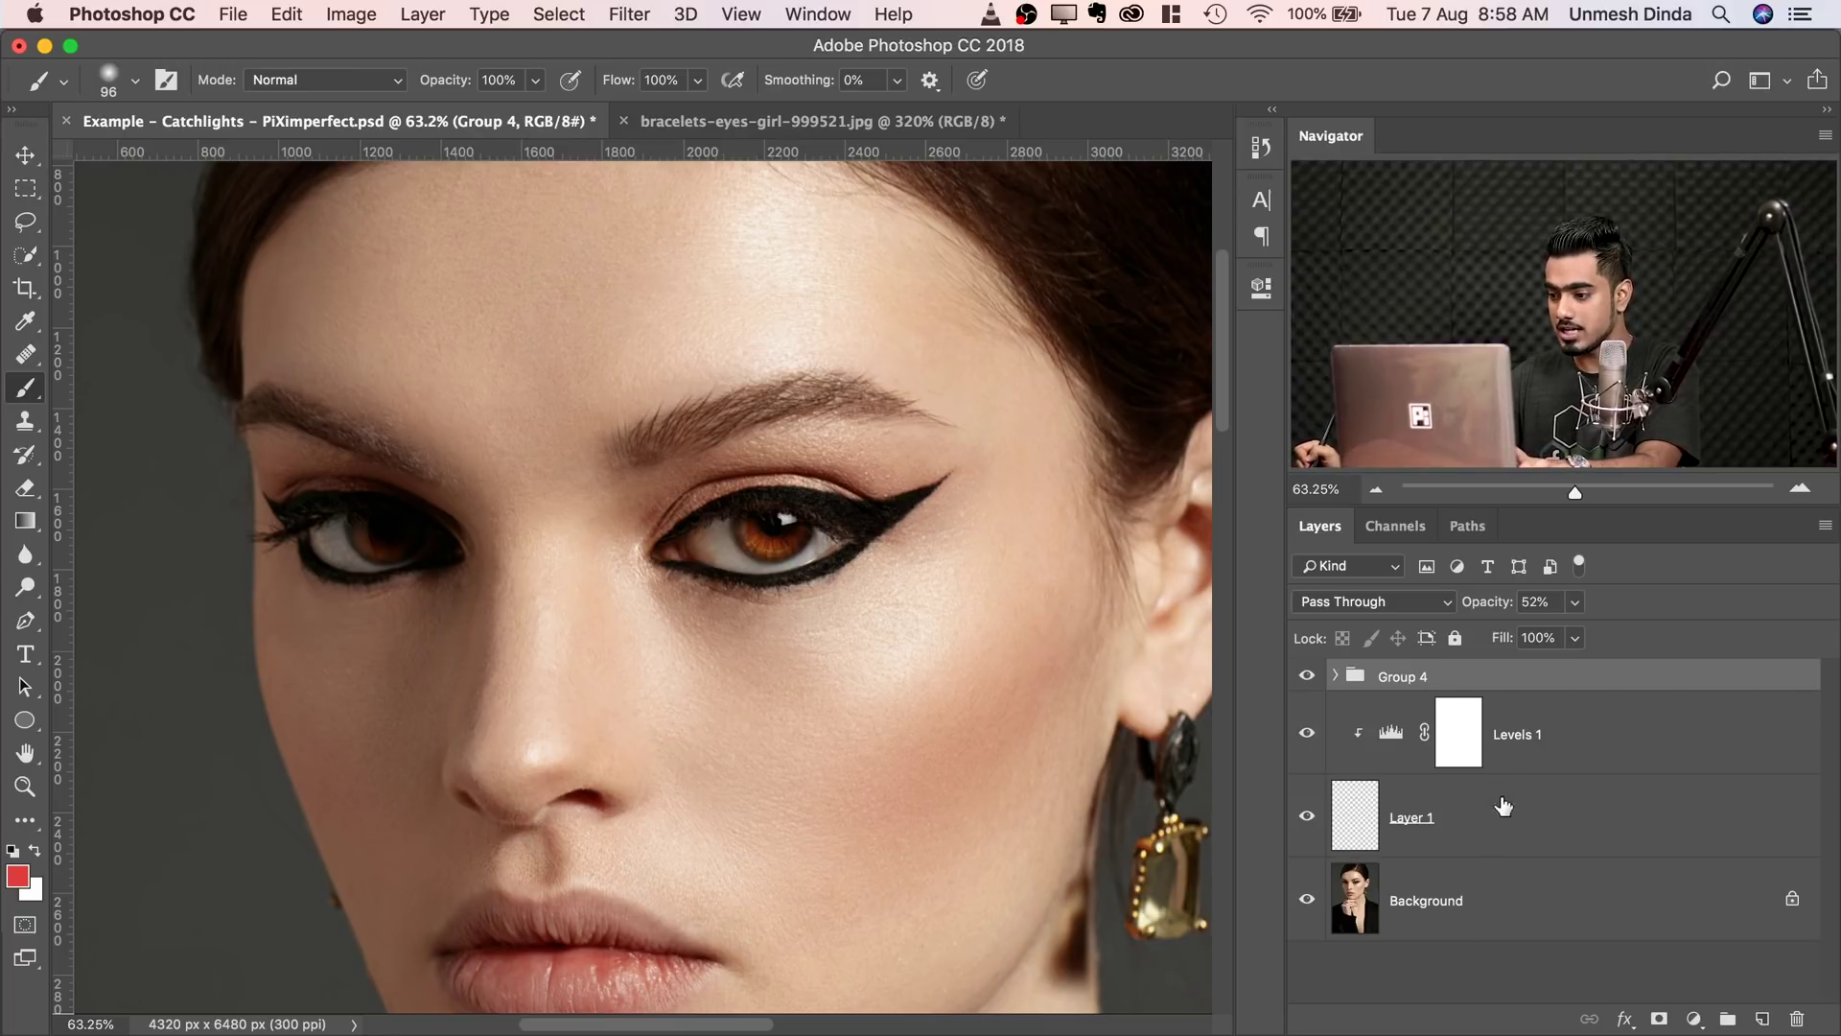
- Group Layer 1, Levels 1 and Group 4 together and name the new group Eye Right
{"action": "left_click", "coordinate": [1482, 817]}
{"action": "left_click", "coordinate": [1402, 701], "text": "shift"}
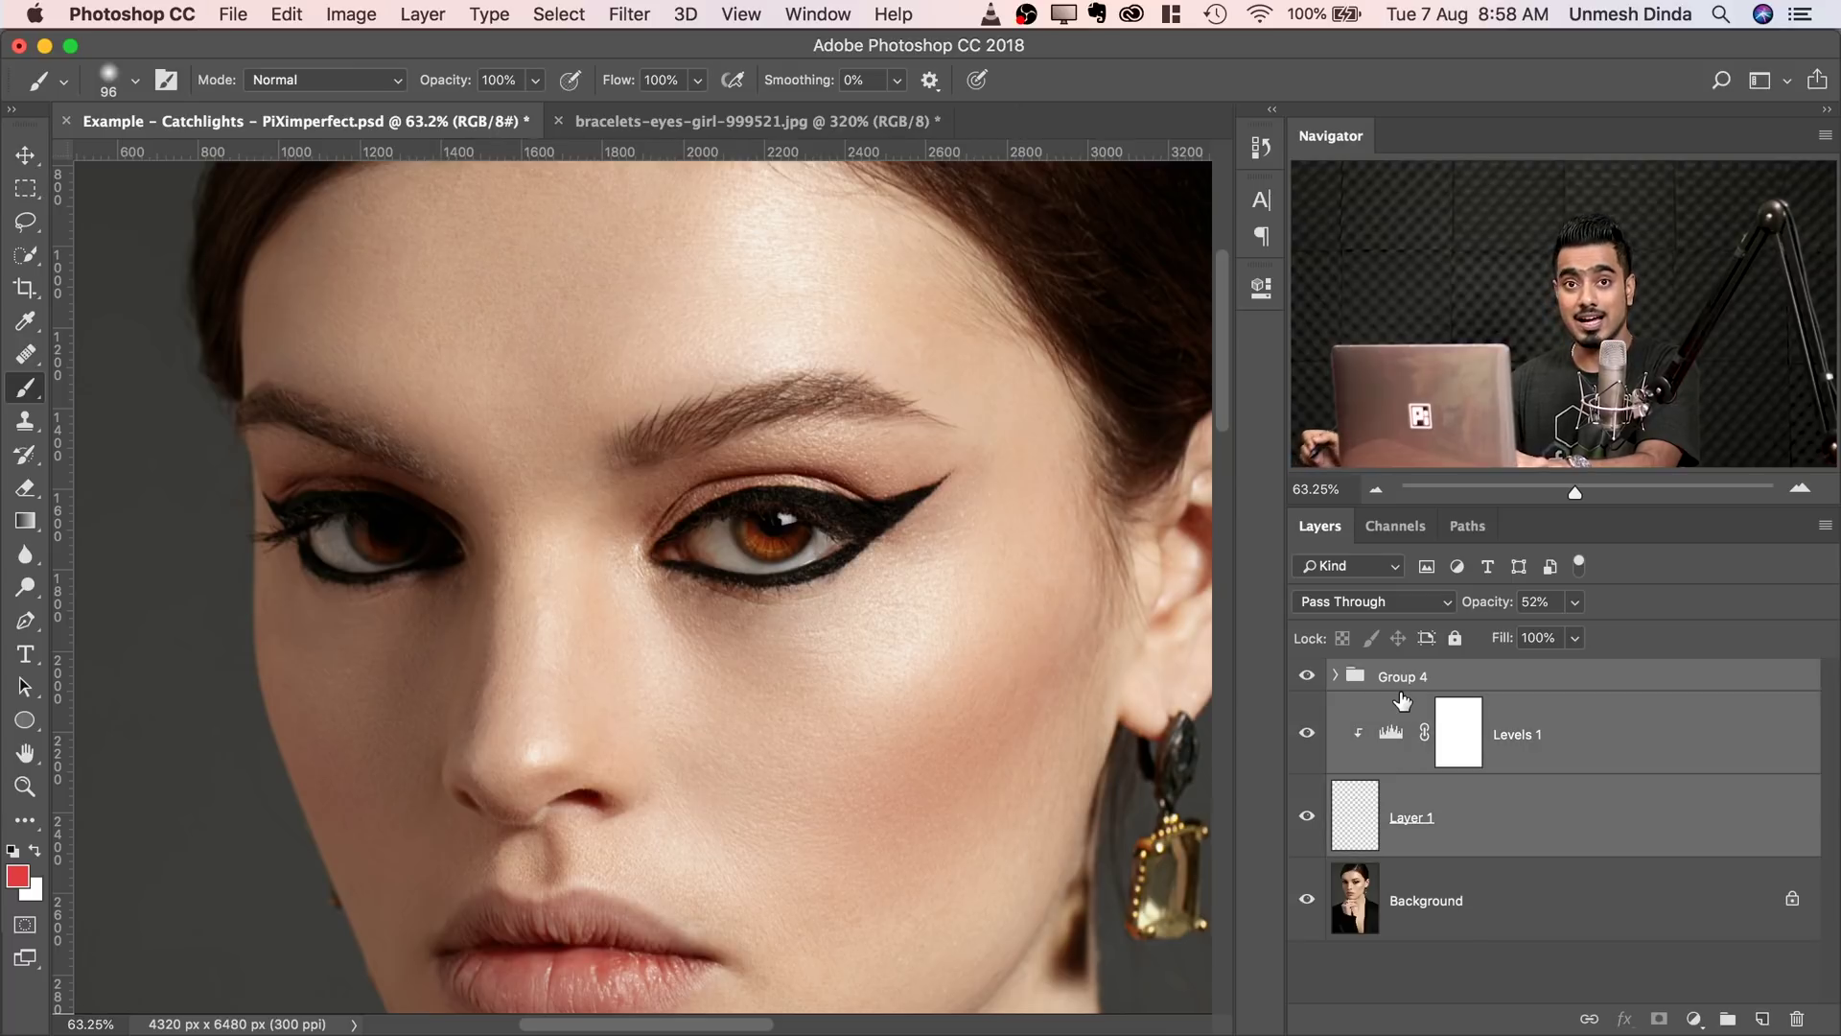
{"action": "key", "text": "super+g"}
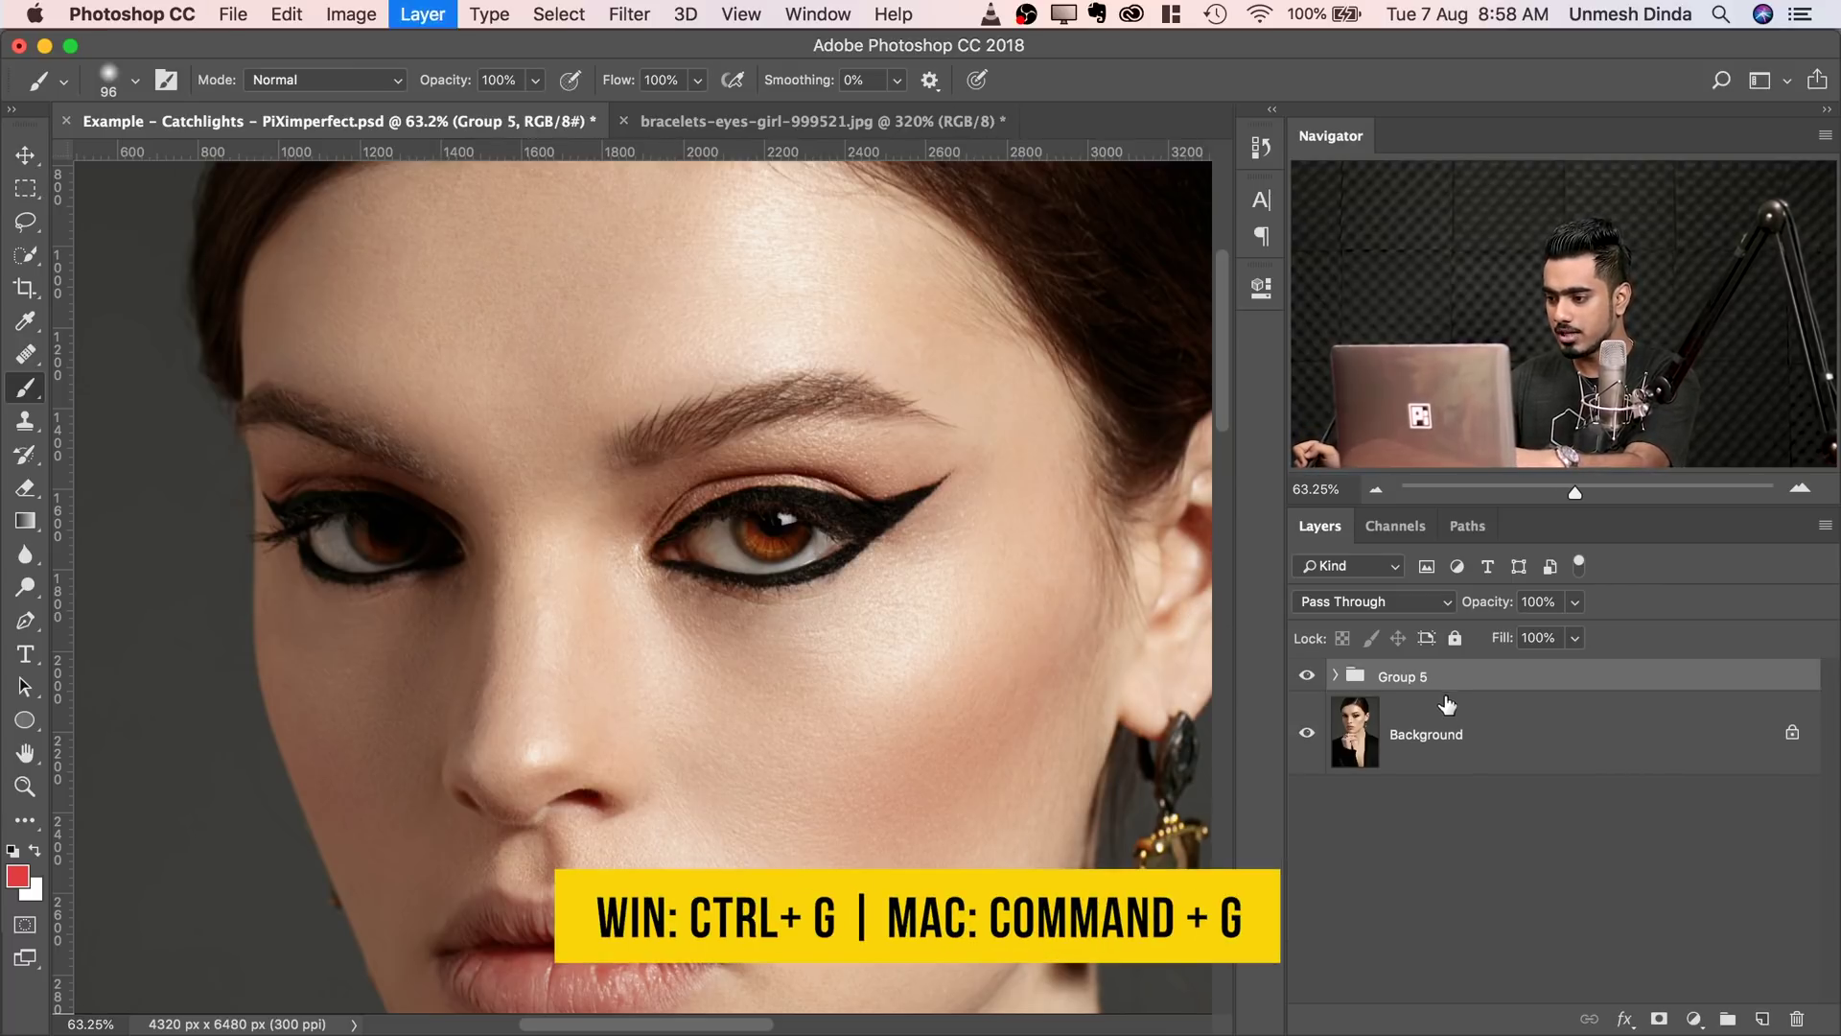
{"action": "double_click", "coordinate": [1419, 677]}
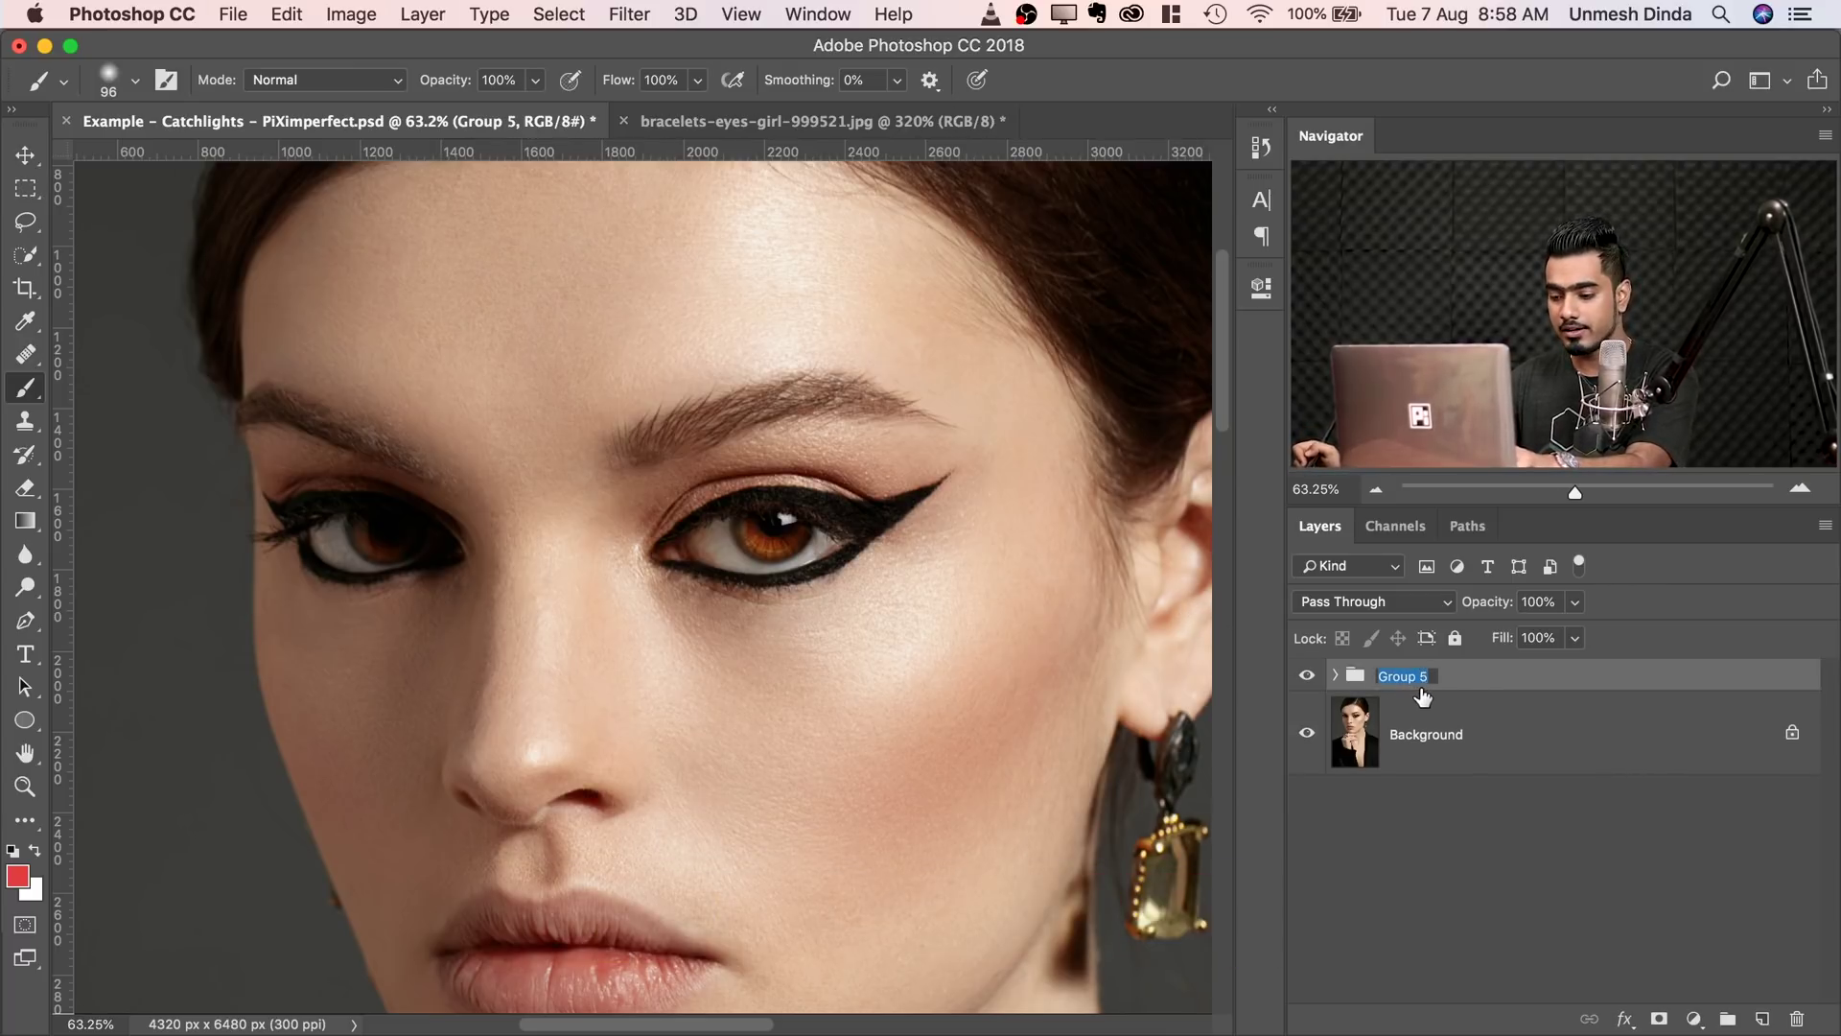
{"action": "type", "text": "Eye Right"}
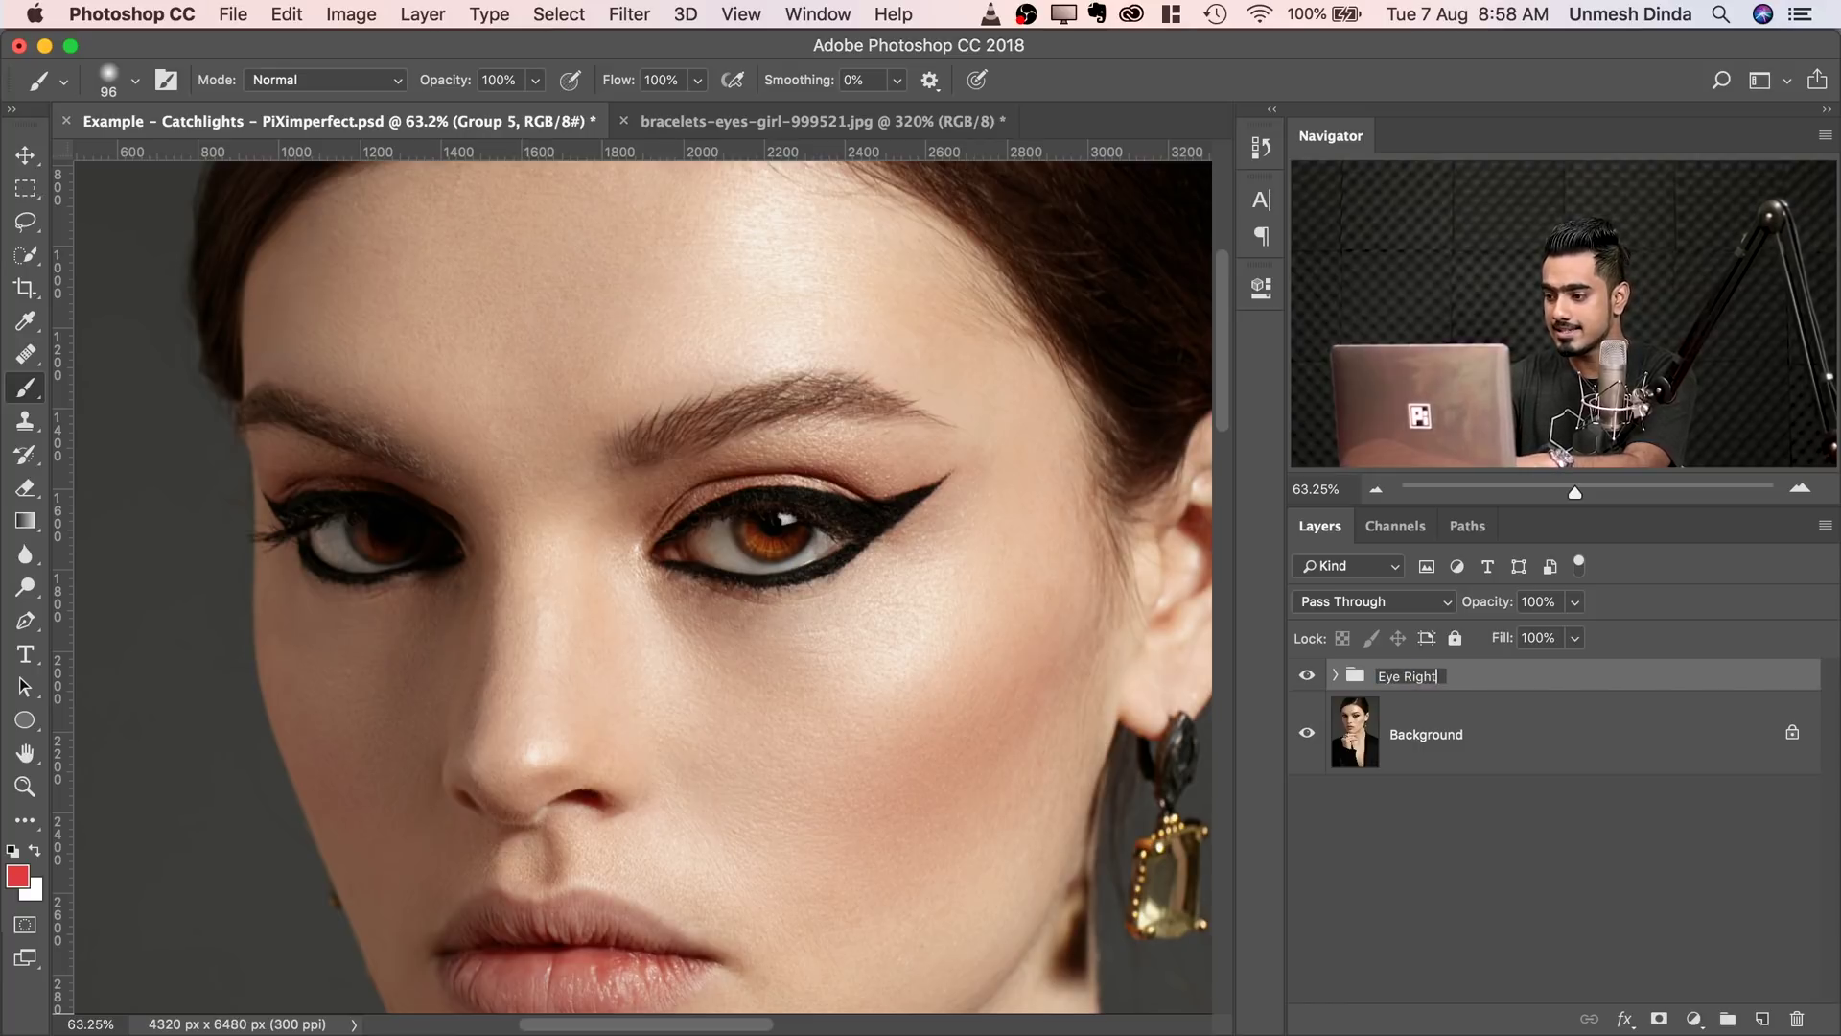
{"action": "key", "text": "Return"}
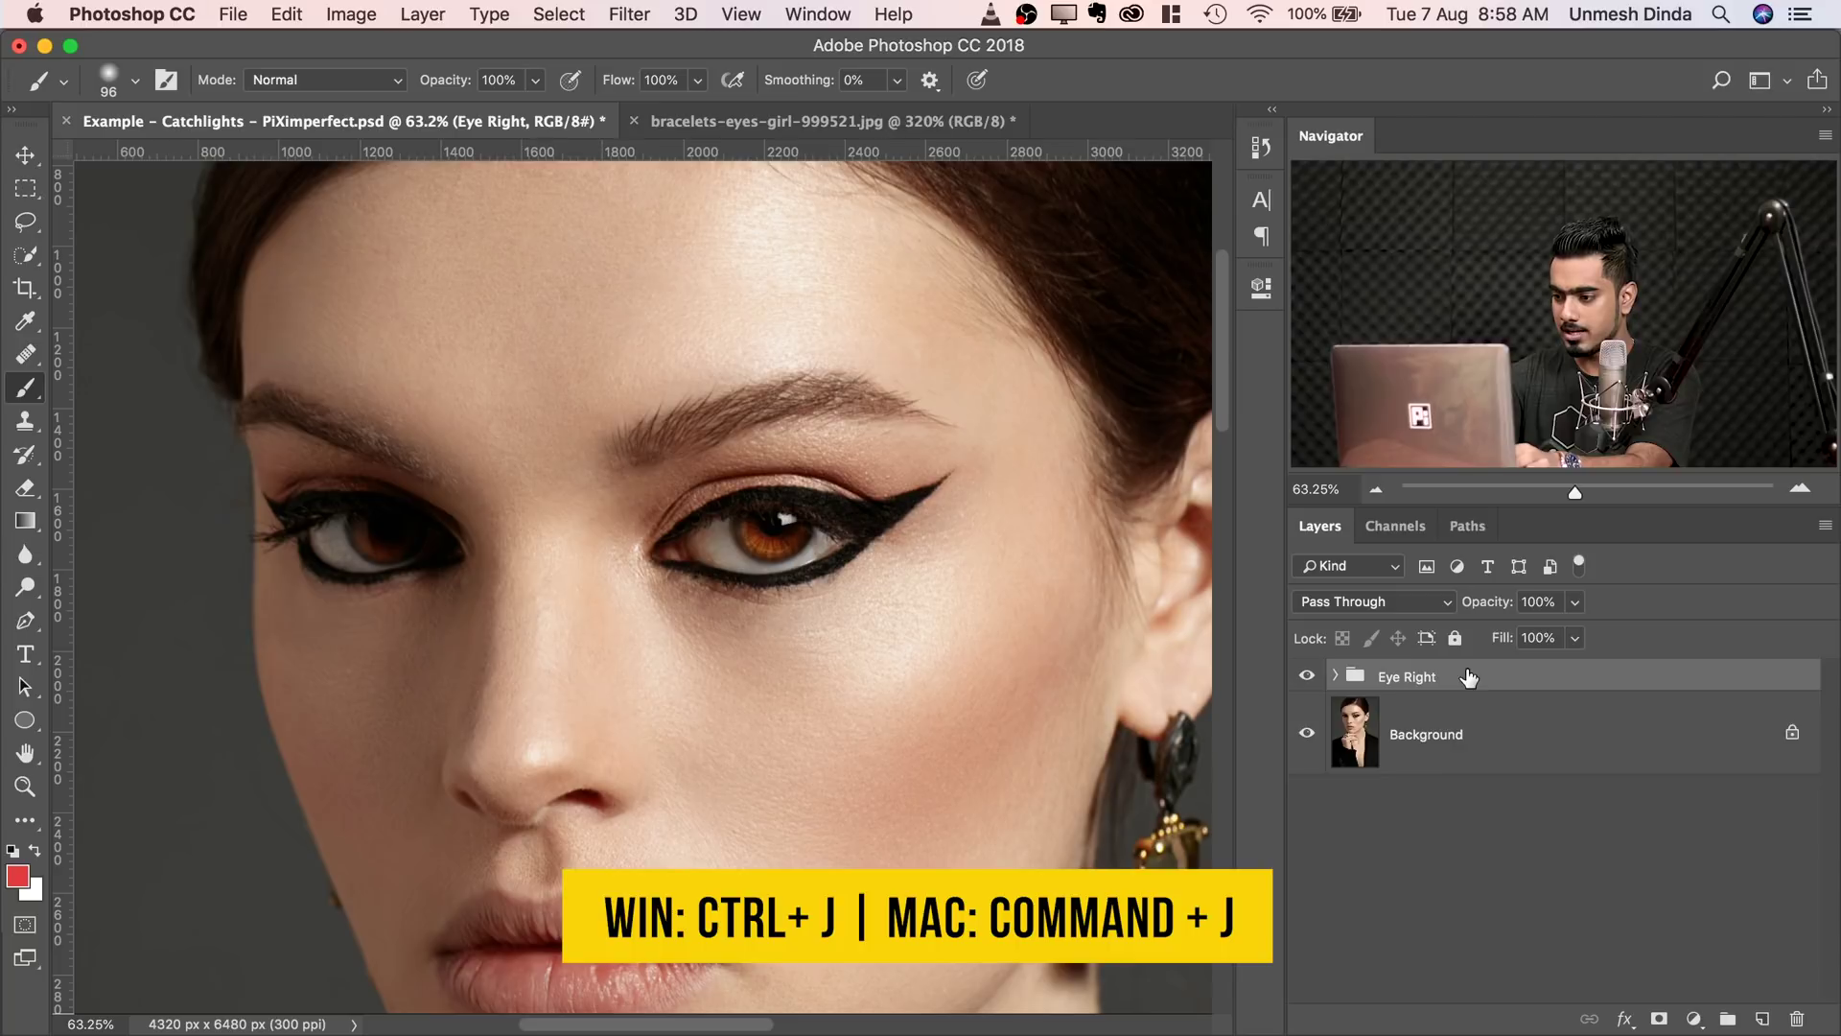
- Duplicate the Eye Right group and move the copy onto the iris of the portrait's other eye
{"action": "key", "text": "super+j"}
{"action": "key", "text": "v"}
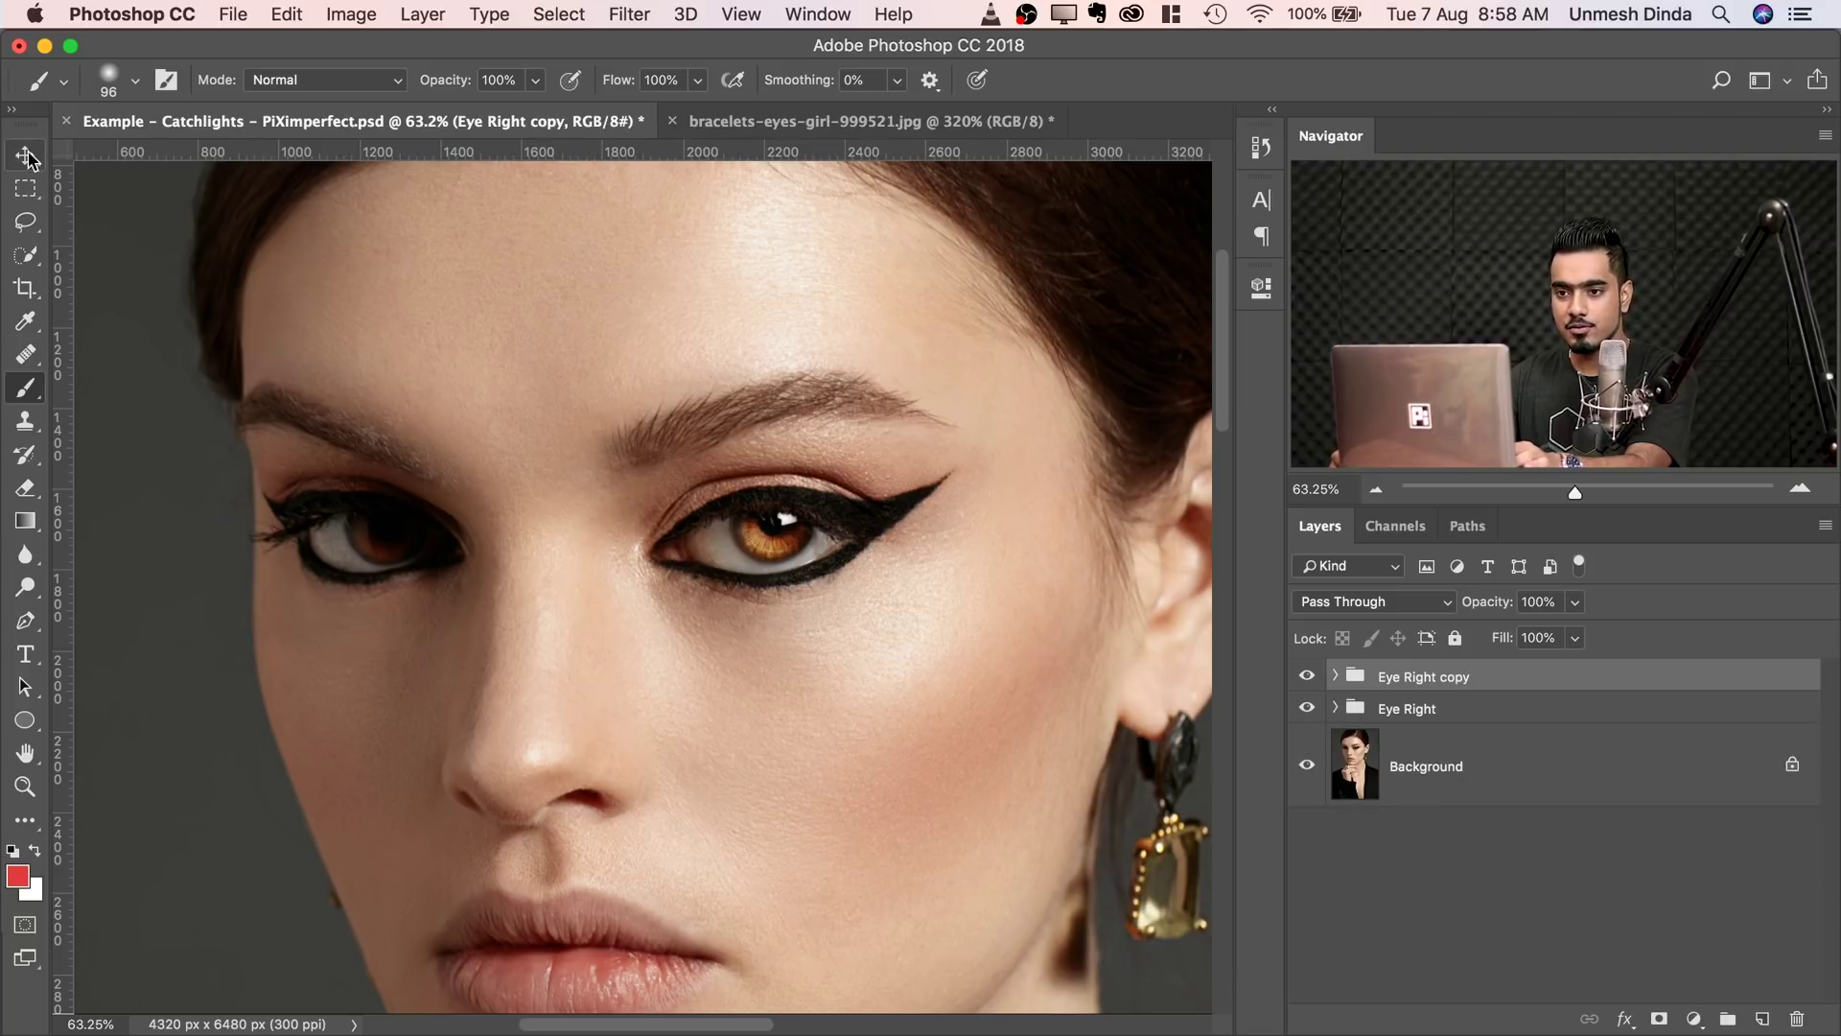
{"action": "mouse_move", "coordinate": [510, 476]}
{"action": "left_mouse_down"}
{"action": "mouse_move", "coordinate": [636, 476]}
{"action": "mouse_move", "coordinate": [537, 474]}
{"action": "left_mouse_up"}
{"action": "left_click_drag", "start_coordinate": [1055, 624], "coordinate": [346, 608]}
{"action": "left_click_drag", "start_coordinate": [542, 534], "coordinate": [604, 572]}
{"action": "left_click_drag", "start_coordinate": [424, 637], "coordinate": [429, 651]}
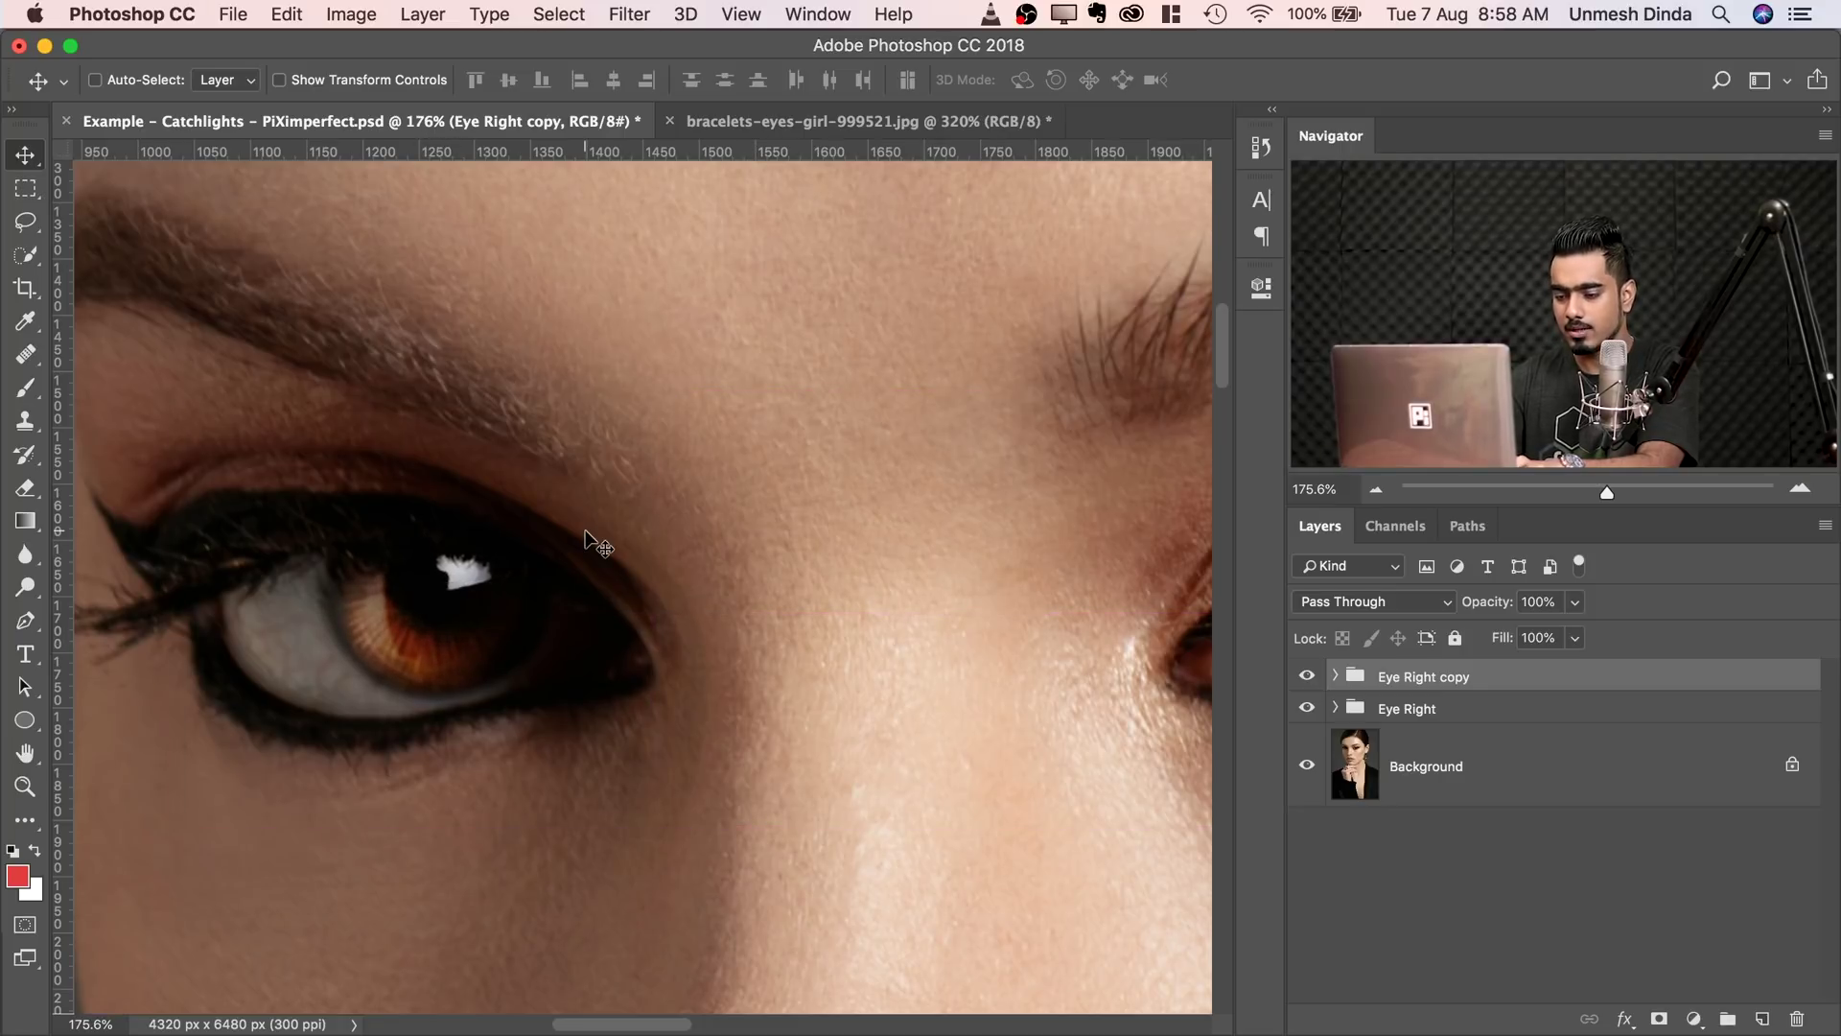
{"action": "left_click_drag", "start_coordinate": [843, 486], "coordinate": [707, 539]}
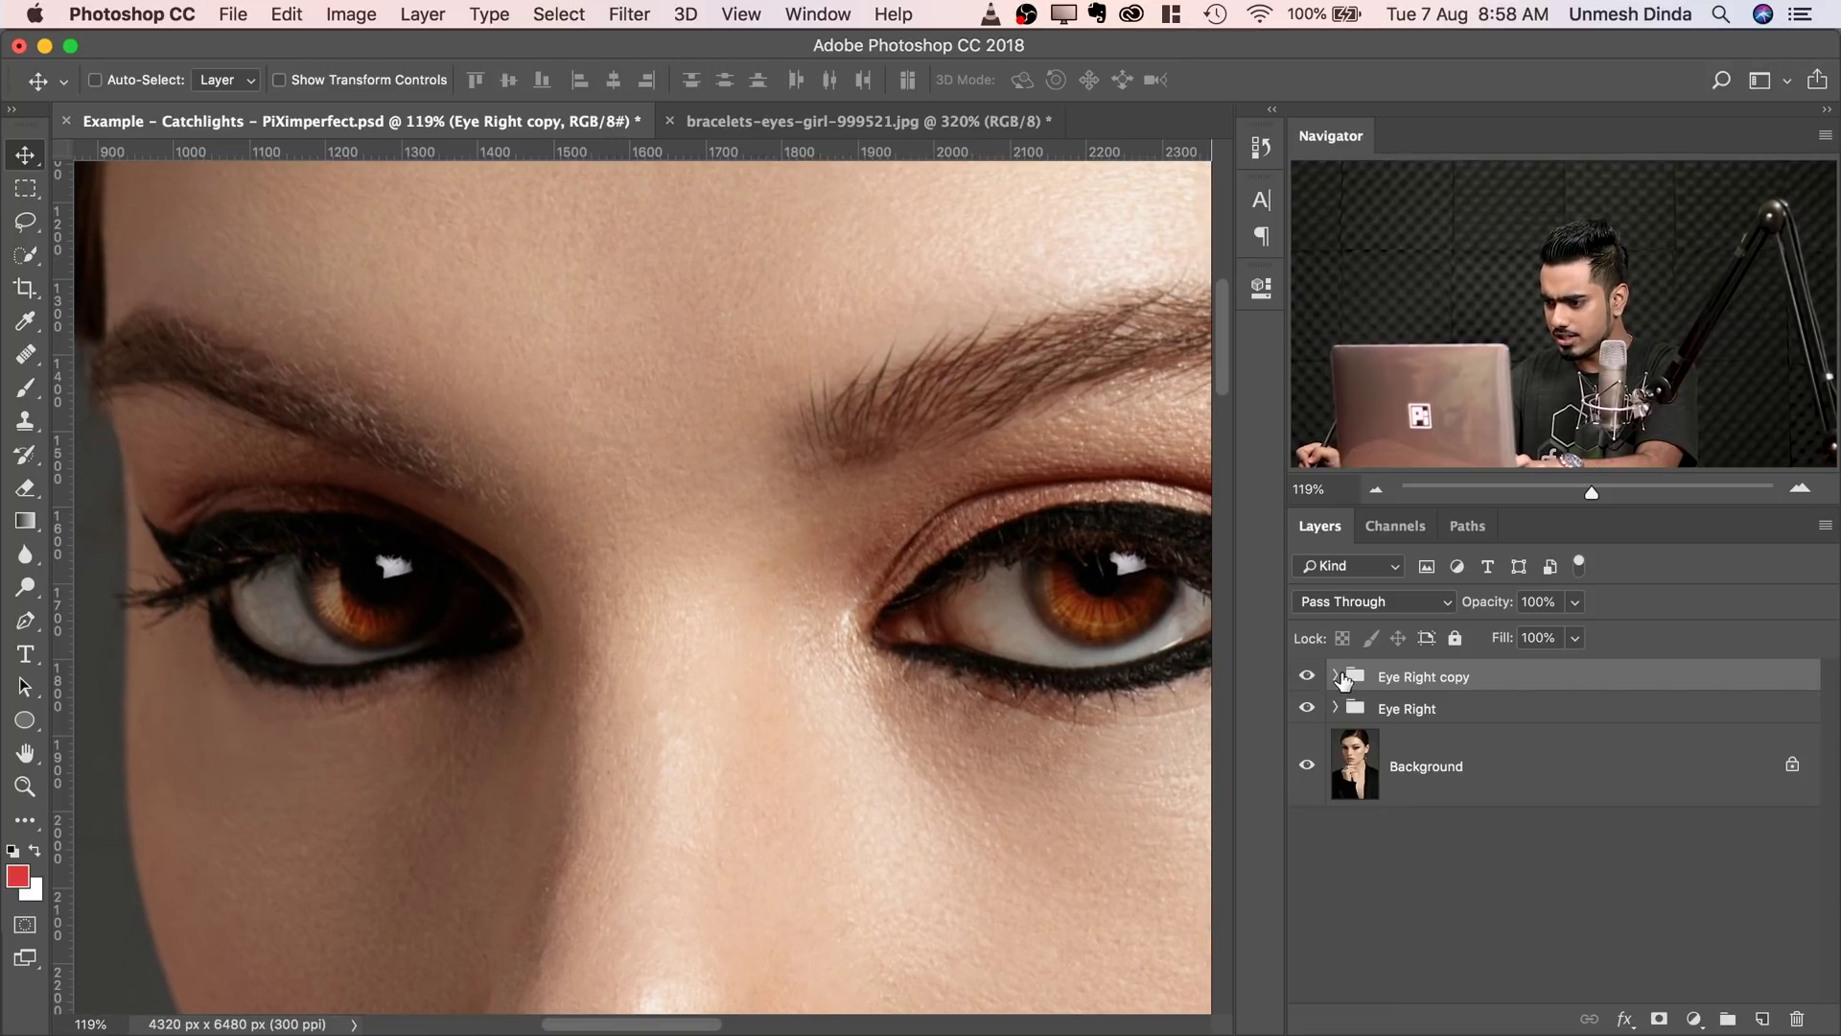
- Expand the Eye Right copy group and shift its Layer 1 catchlight slightly within the pupil of the duplicated eye
{"action": "left_click", "coordinate": [1338, 676]}
{"action": "scroll", "coordinate": [1833, 777], "scroll_direction": "down", "scroll_amount": 1}
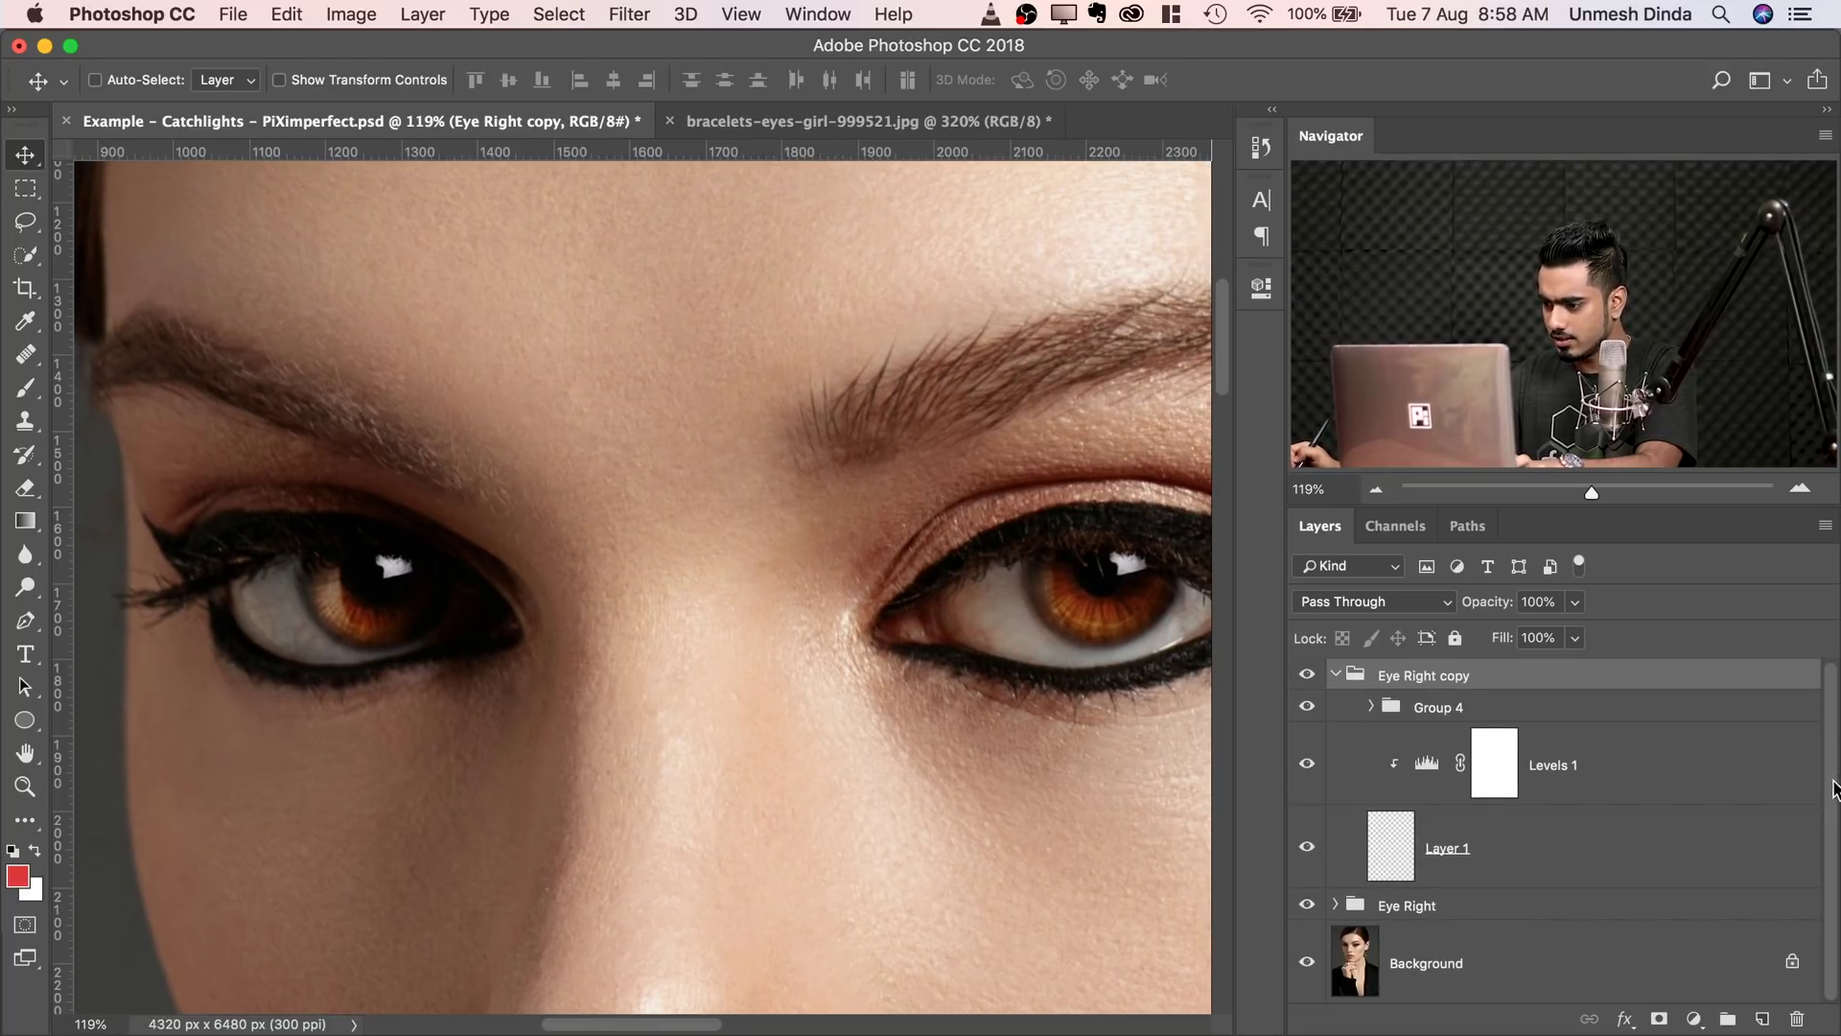
{"action": "left_click", "coordinate": [1582, 847]}
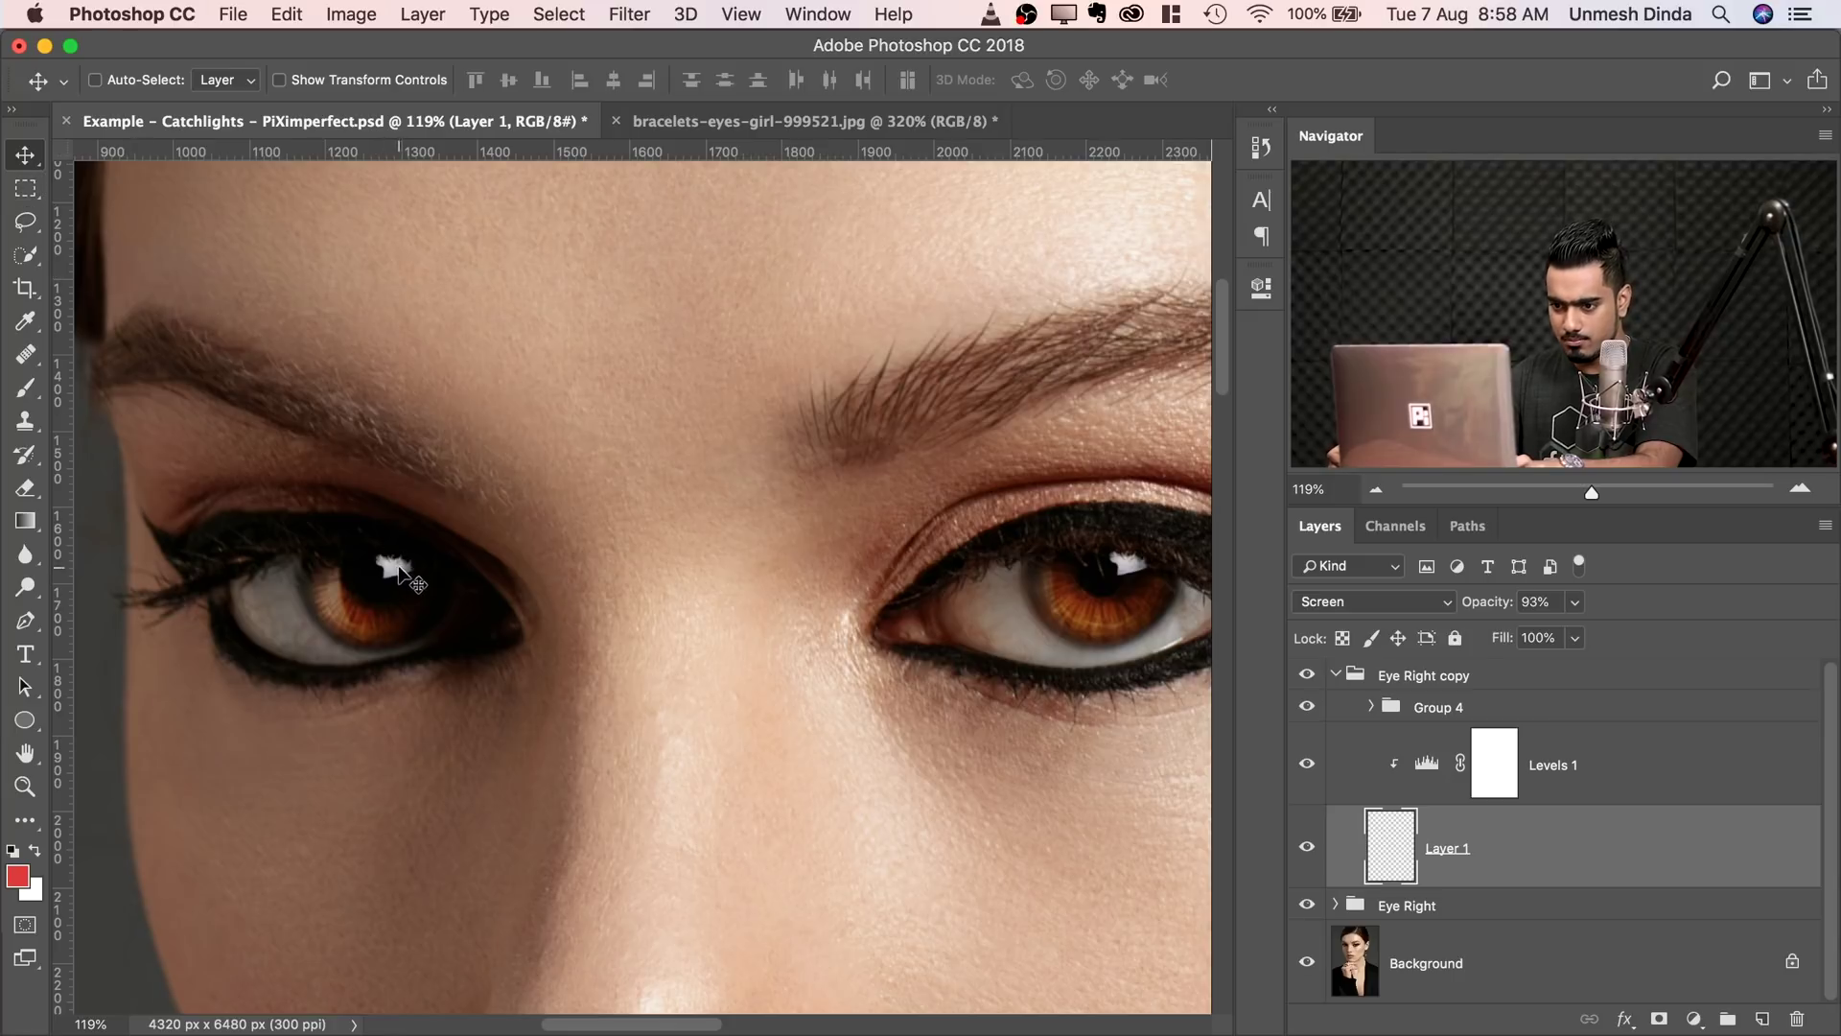
{"action": "left_click_drag", "start_coordinate": [400, 575], "coordinate": [431, 599]}
{"action": "key", "text": "ctrl+t"}
{"action": "key", "text": "Return"}
{"action": "scroll", "coordinate": [526, 436], "scroll_direction": "up", "scroll_amount": 3}
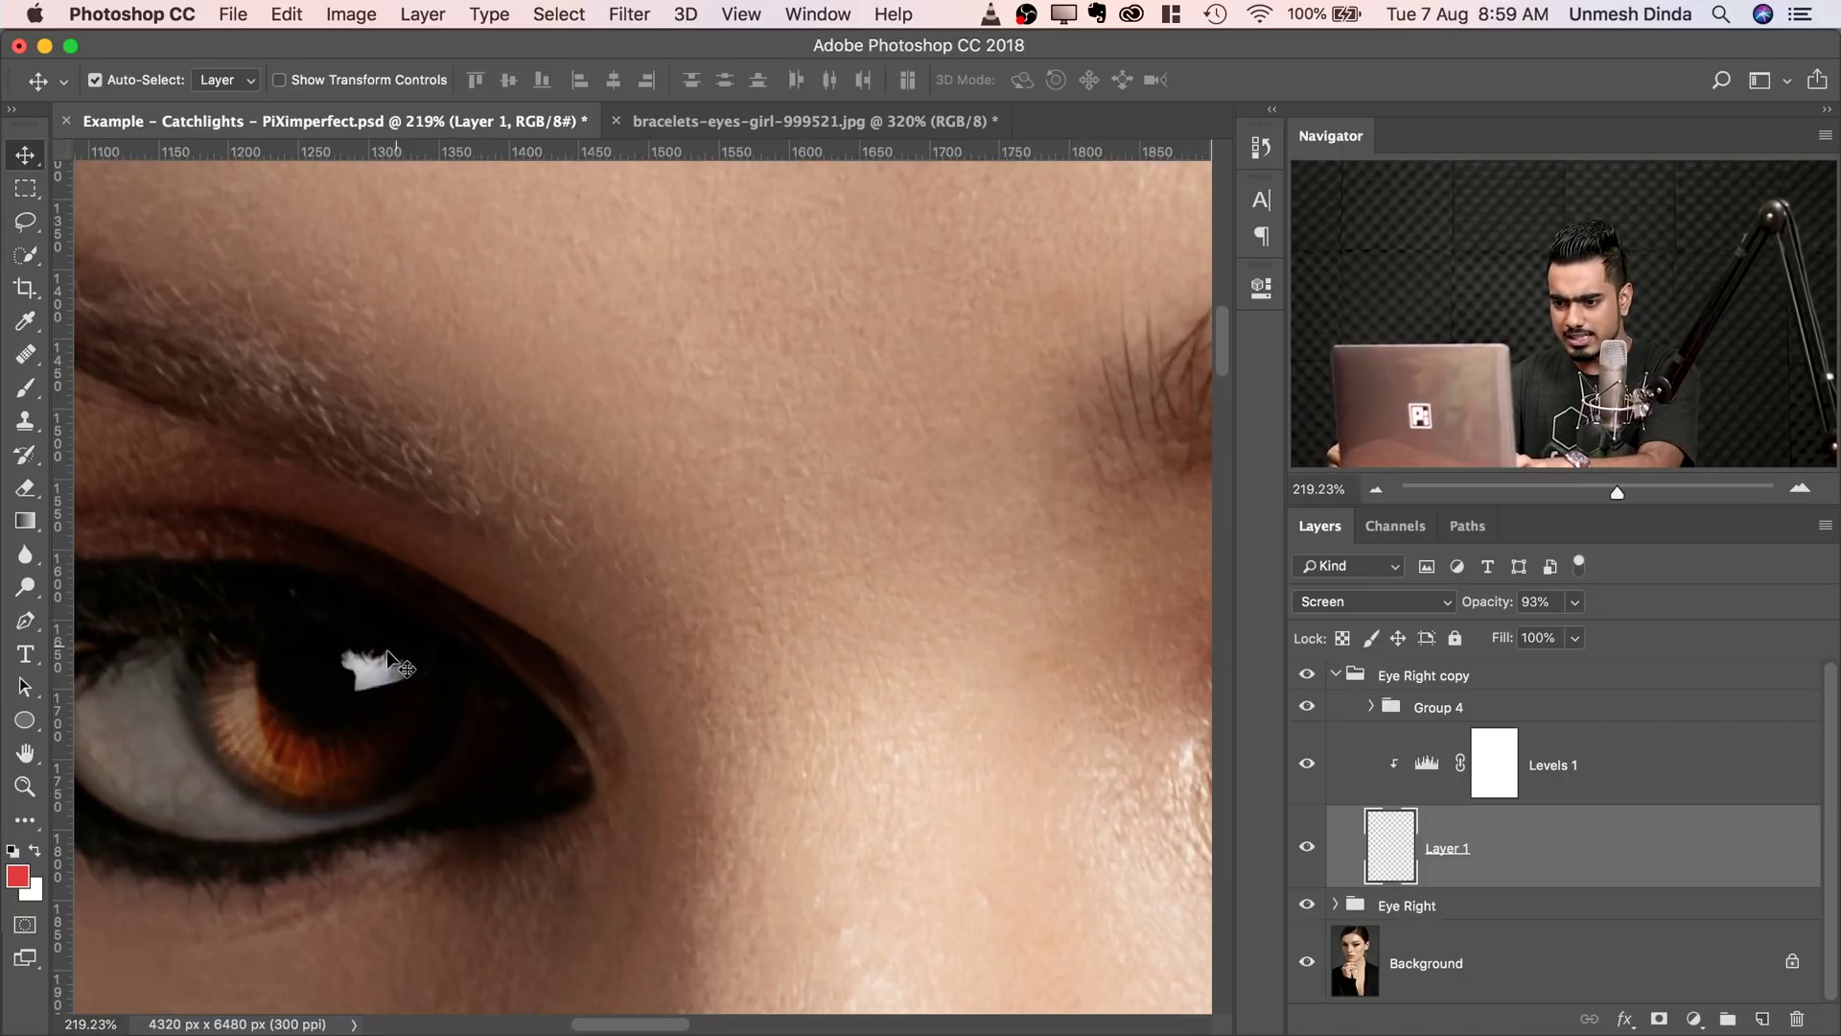
{"action": "left_click_drag", "start_coordinate": [412, 677], "coordinate": [423, 675]}
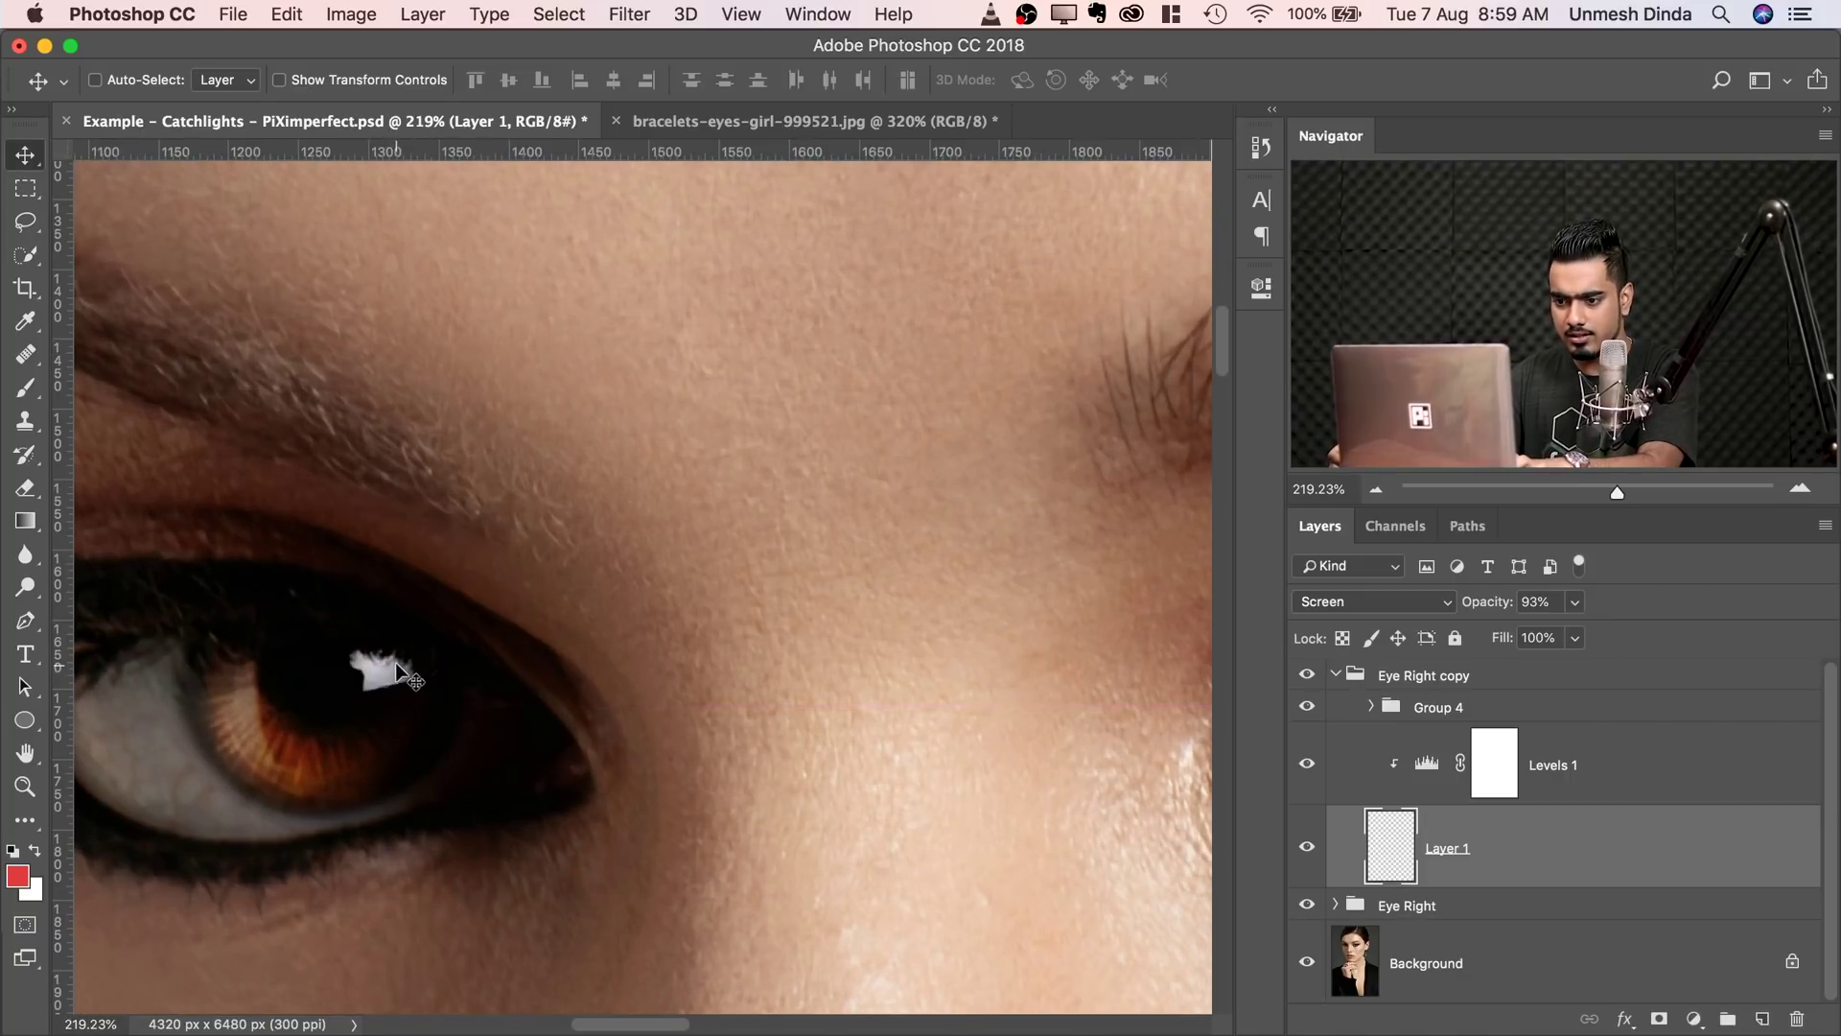
- Trim the edge of the copied catchlight on Layer 1 with a size 20 eraser, undoing the last stroke
{"action": "left_click", "coordinate": [25, 487]}
{"action": "mouse_move", "coordinate": [440, 575]}
{"action": "left_mouse_down"}
{"action": "mouse_move", "coordinate": [511, 579]}
{"action": "mouse_move", "coordinate": [390, 596]}
{"action": "mouse_move", "coordinate": [399, 810]}
{"action": "left_mouse_up"}
{"action": "mouse_move", "coordinate": [465, 615]}
{"action": "left_mouse_down"}
{"action": "mouse_move", "coordinate": [467, 658]}
{"action": "mouse_move", "coordinate": [428, 649]}
{"action": "mouse_move", "coordinate": [411, 657]}
{"action": "mouse_move", "coordinate": [424, 680]}
{"action": "mouse_move", "coordinate": [431, 648]}
{"action": "mouse_move", "coordinate": [403, 637]}
{"action": "left_mouse_up"}
{"action": "key", "text": "super+z"}
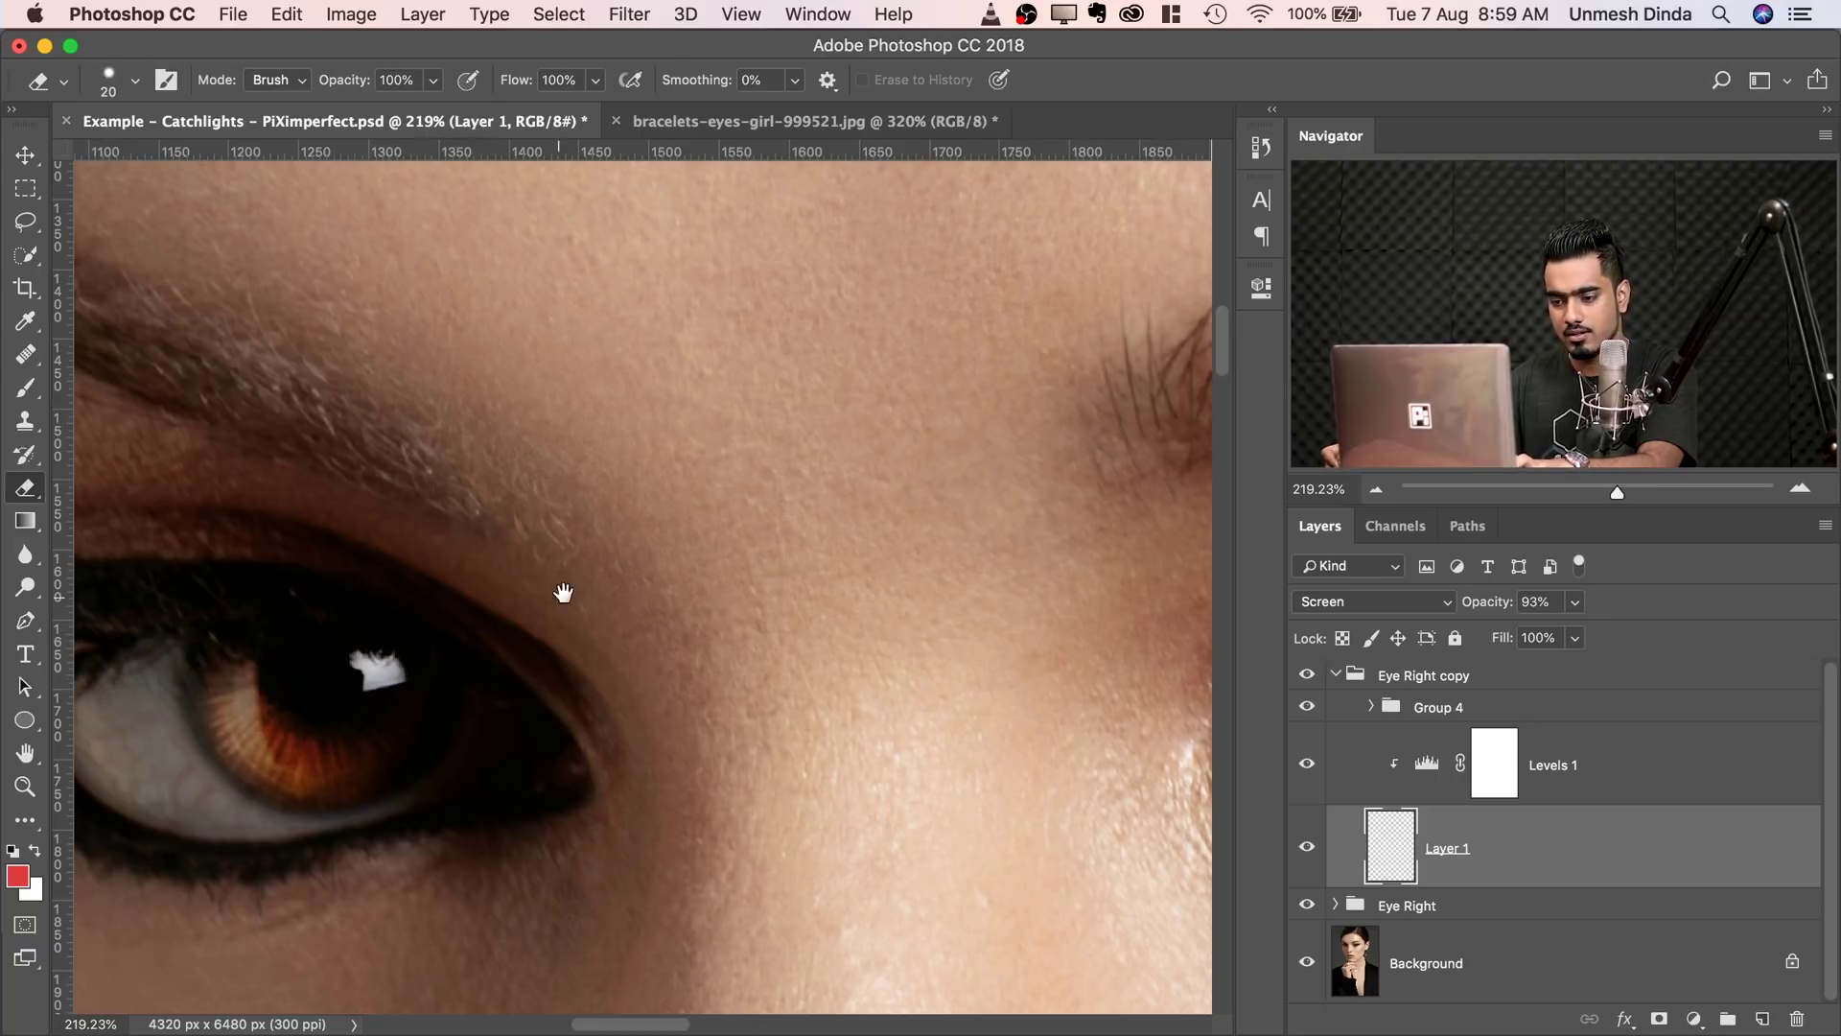
{"action": "left_click_drag", "start_coordinate": [625, 582], "coordinate": [591, 598]}
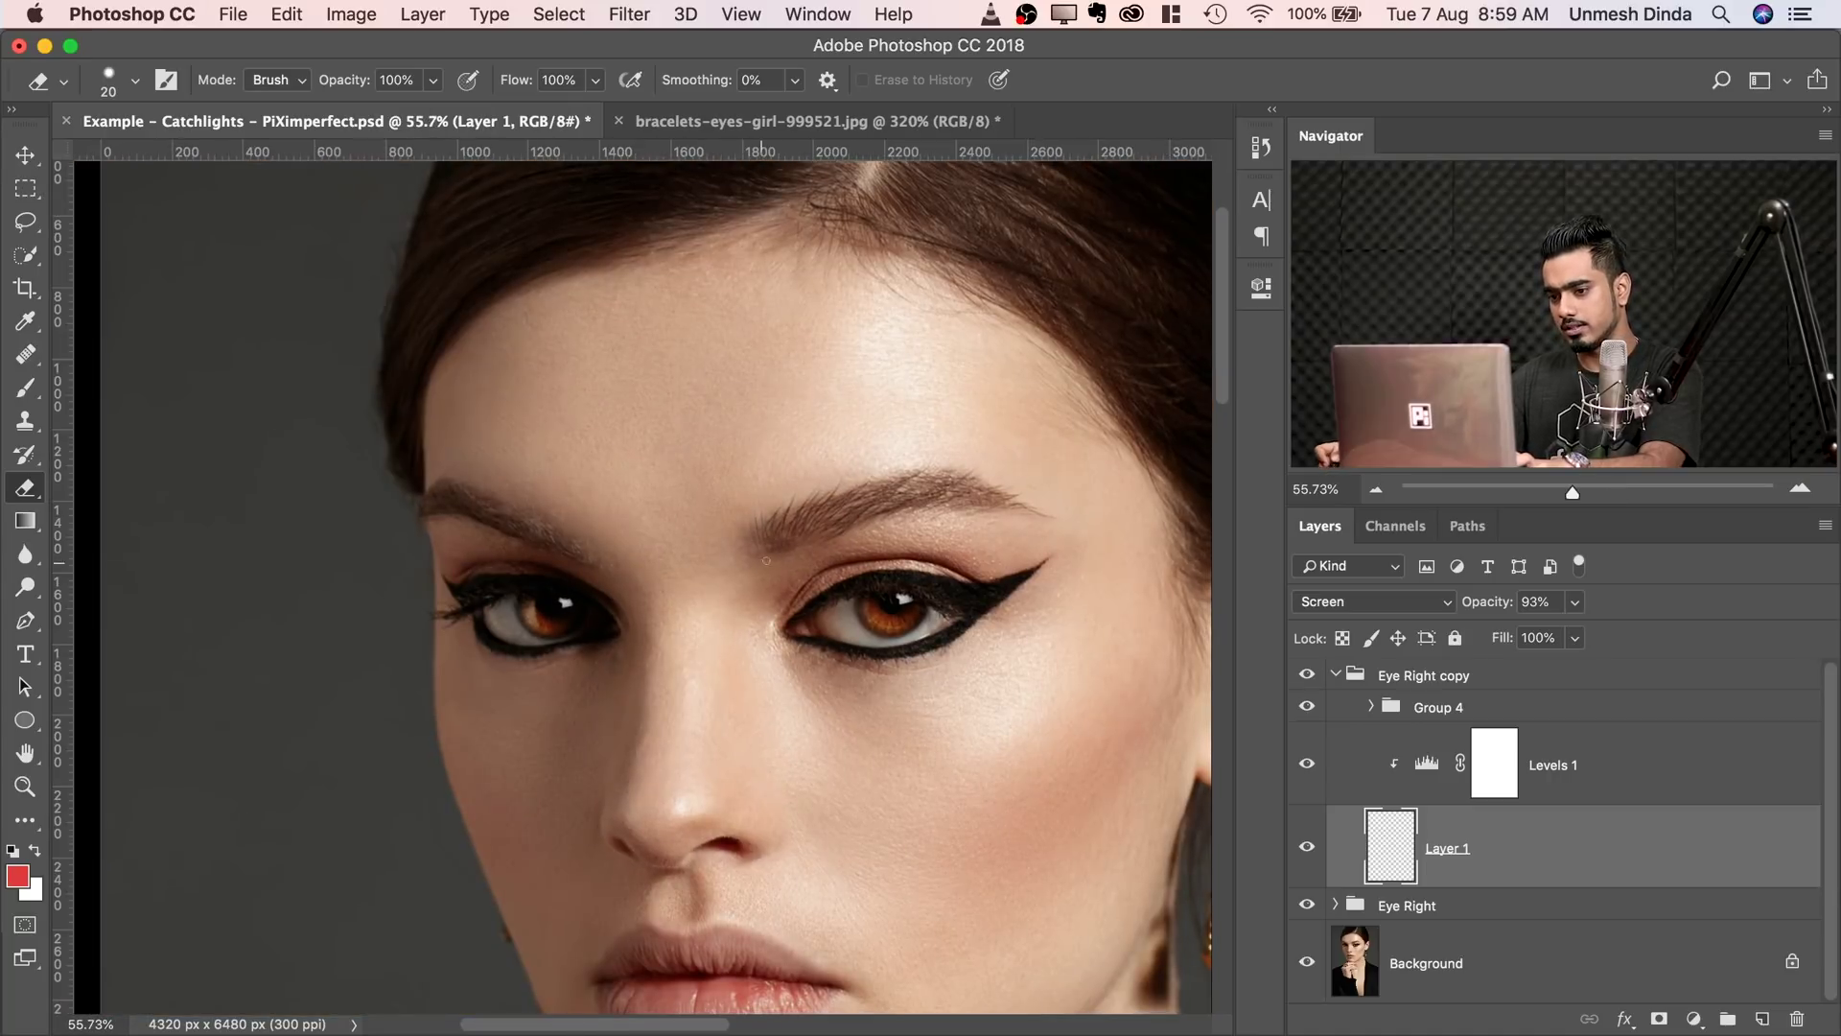
{"action": "left_click_drag", "start_coordinate": [582, 526], "coordinate": [693, 544]}
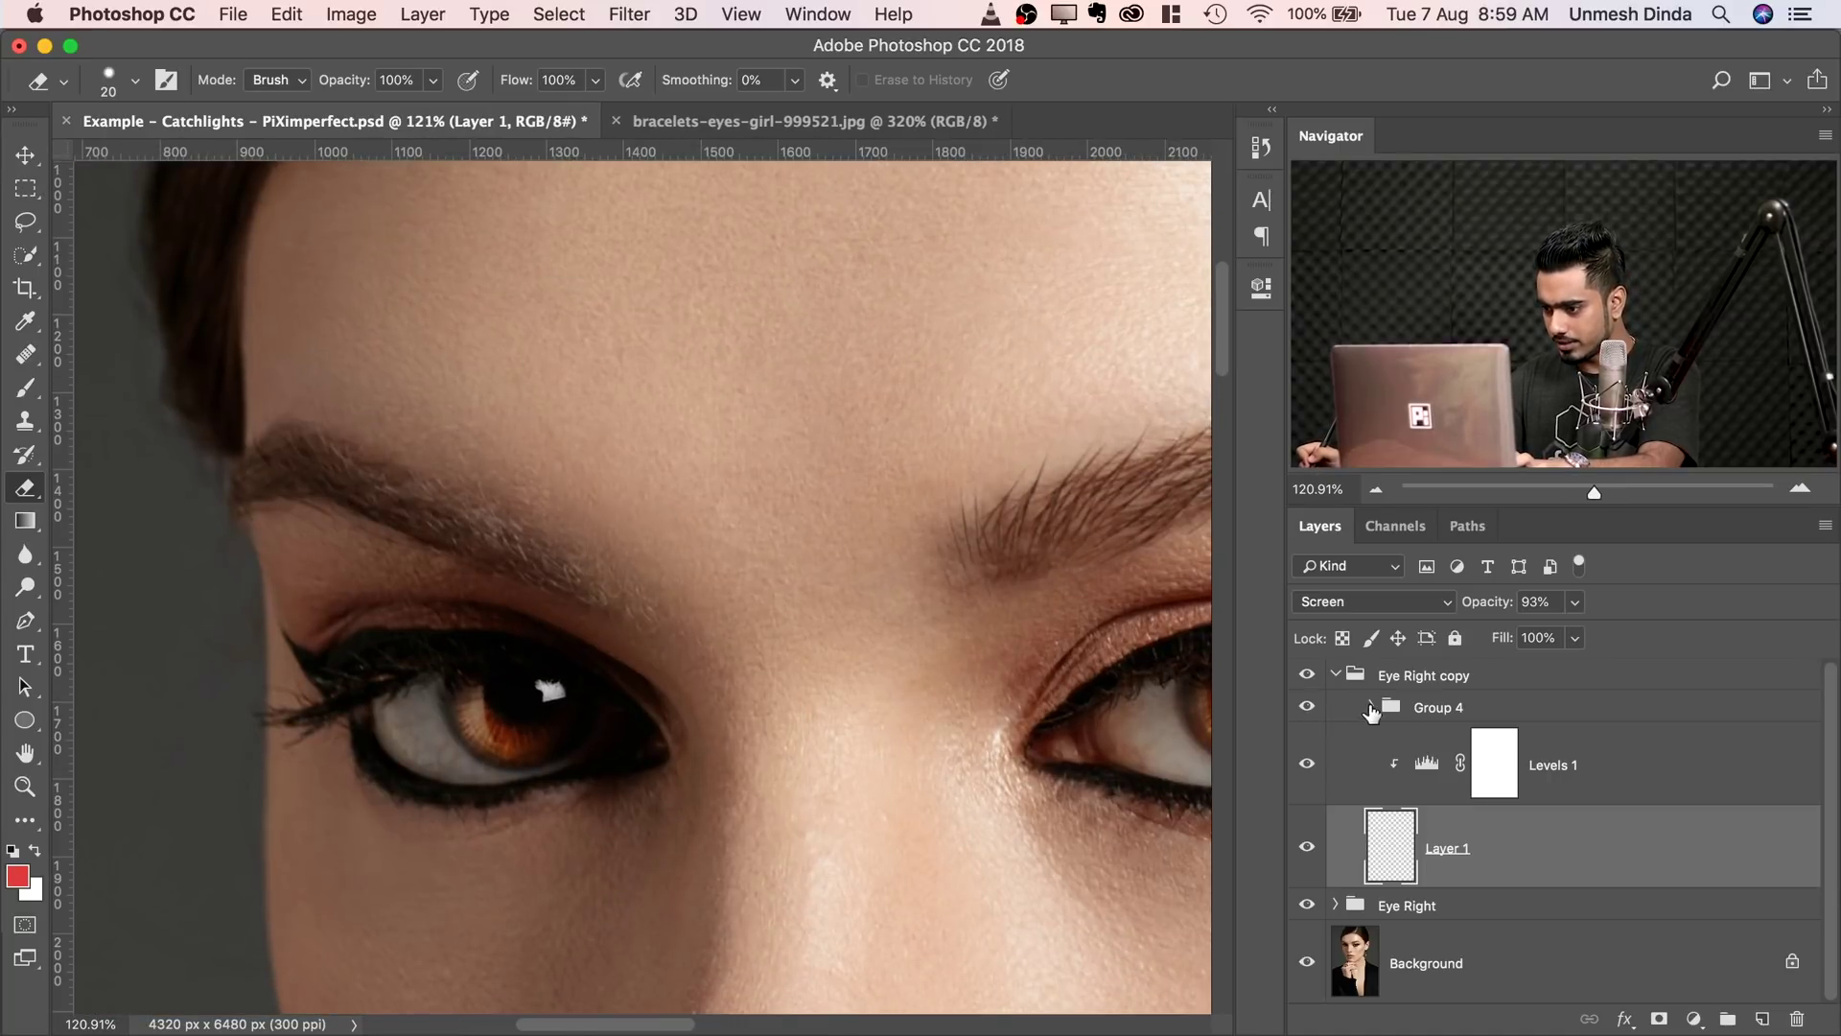
- Rename the Eye Right copy group to Eye Left
{"action": "left_click", "coordinate": [1433, 710]}
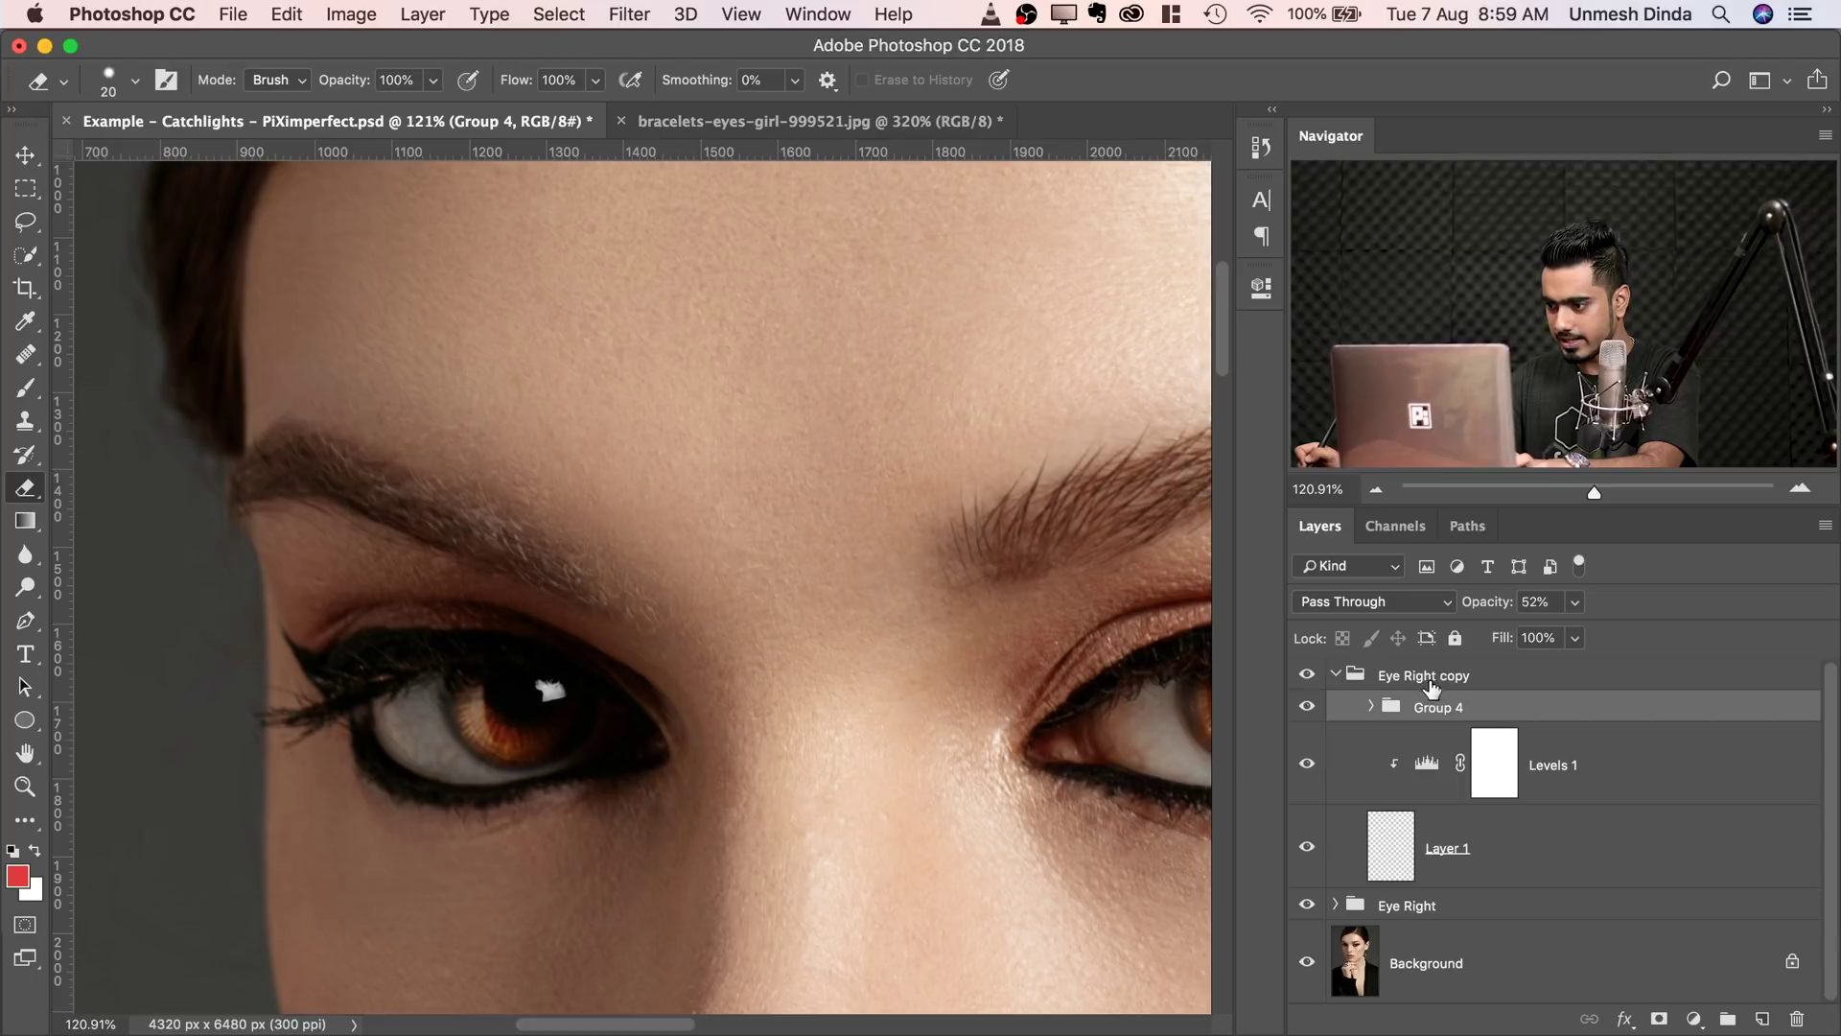
{"action": "double_click", "coordinate": [1429, 677]}
{"action": "type", "text": "Eye Left"}
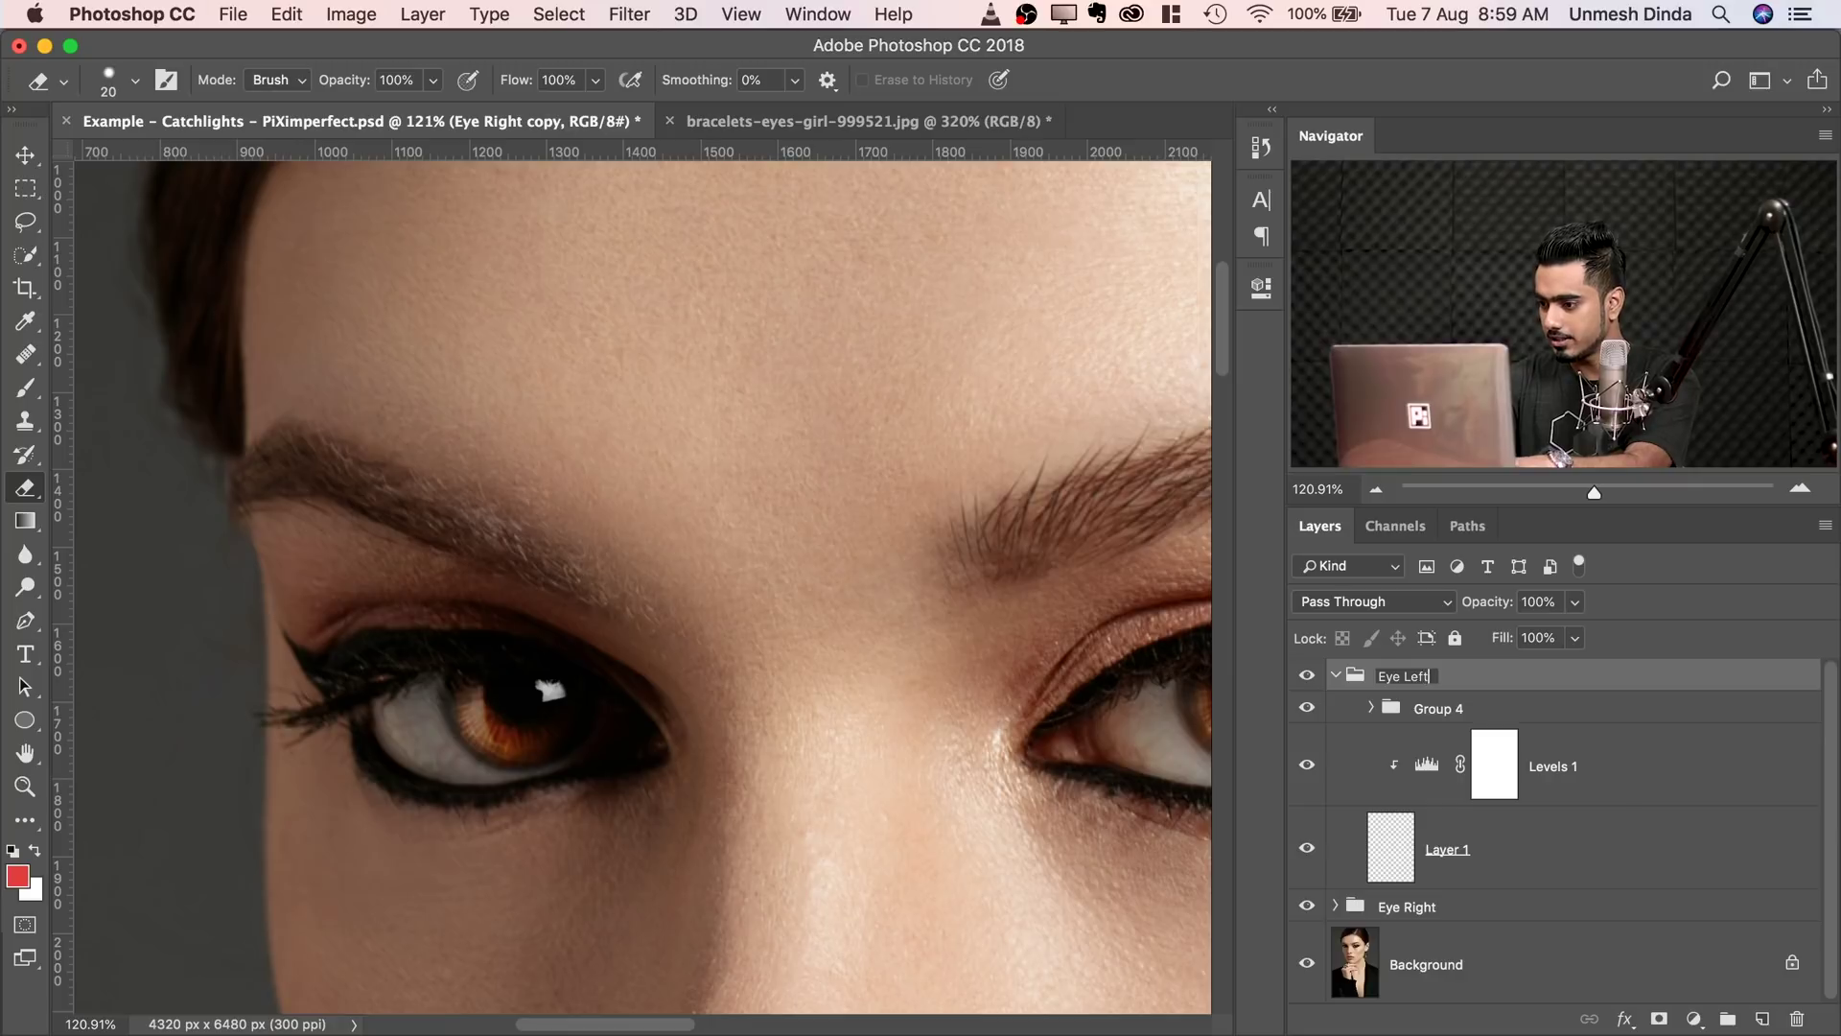
{"action": "key", "text": "Return"}
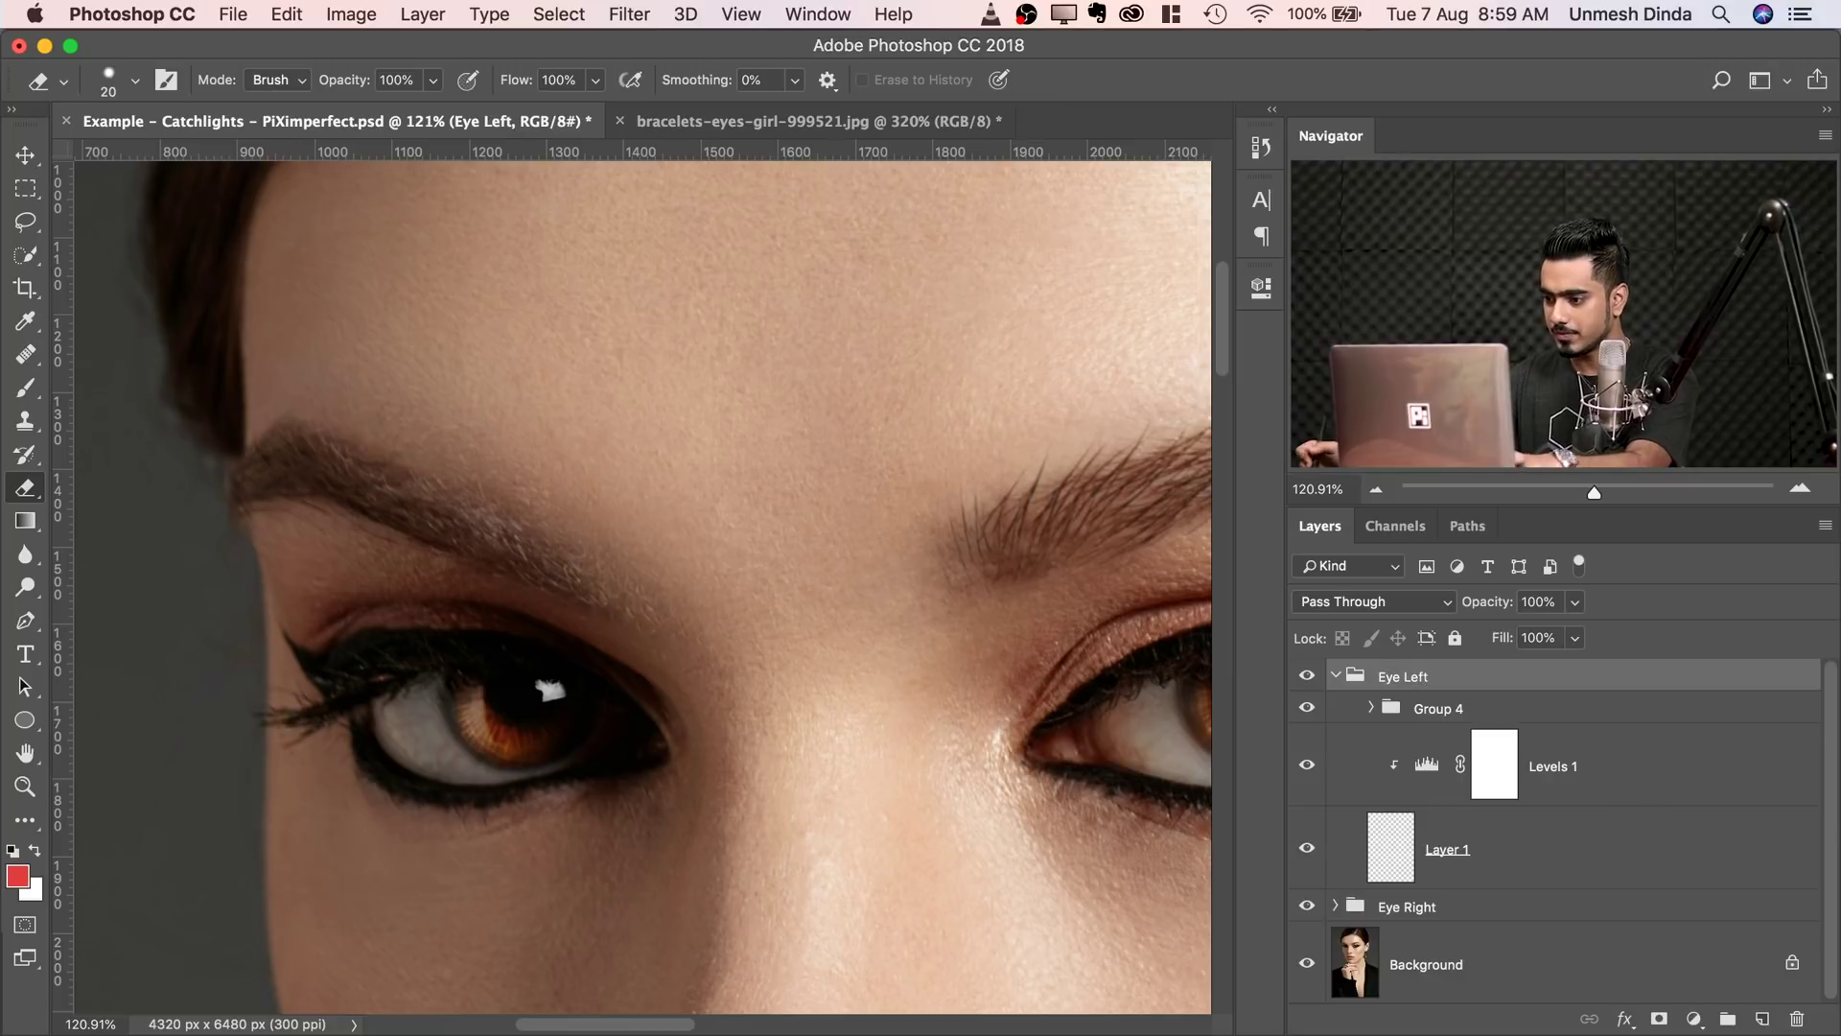
- Reduce the opacity of Group 4 inside the Eye Left group to 35%
{"action": "left_click", "coordinate": [1463, 711]}
{"action": "left_click", "coordinate": [1574, 601]}
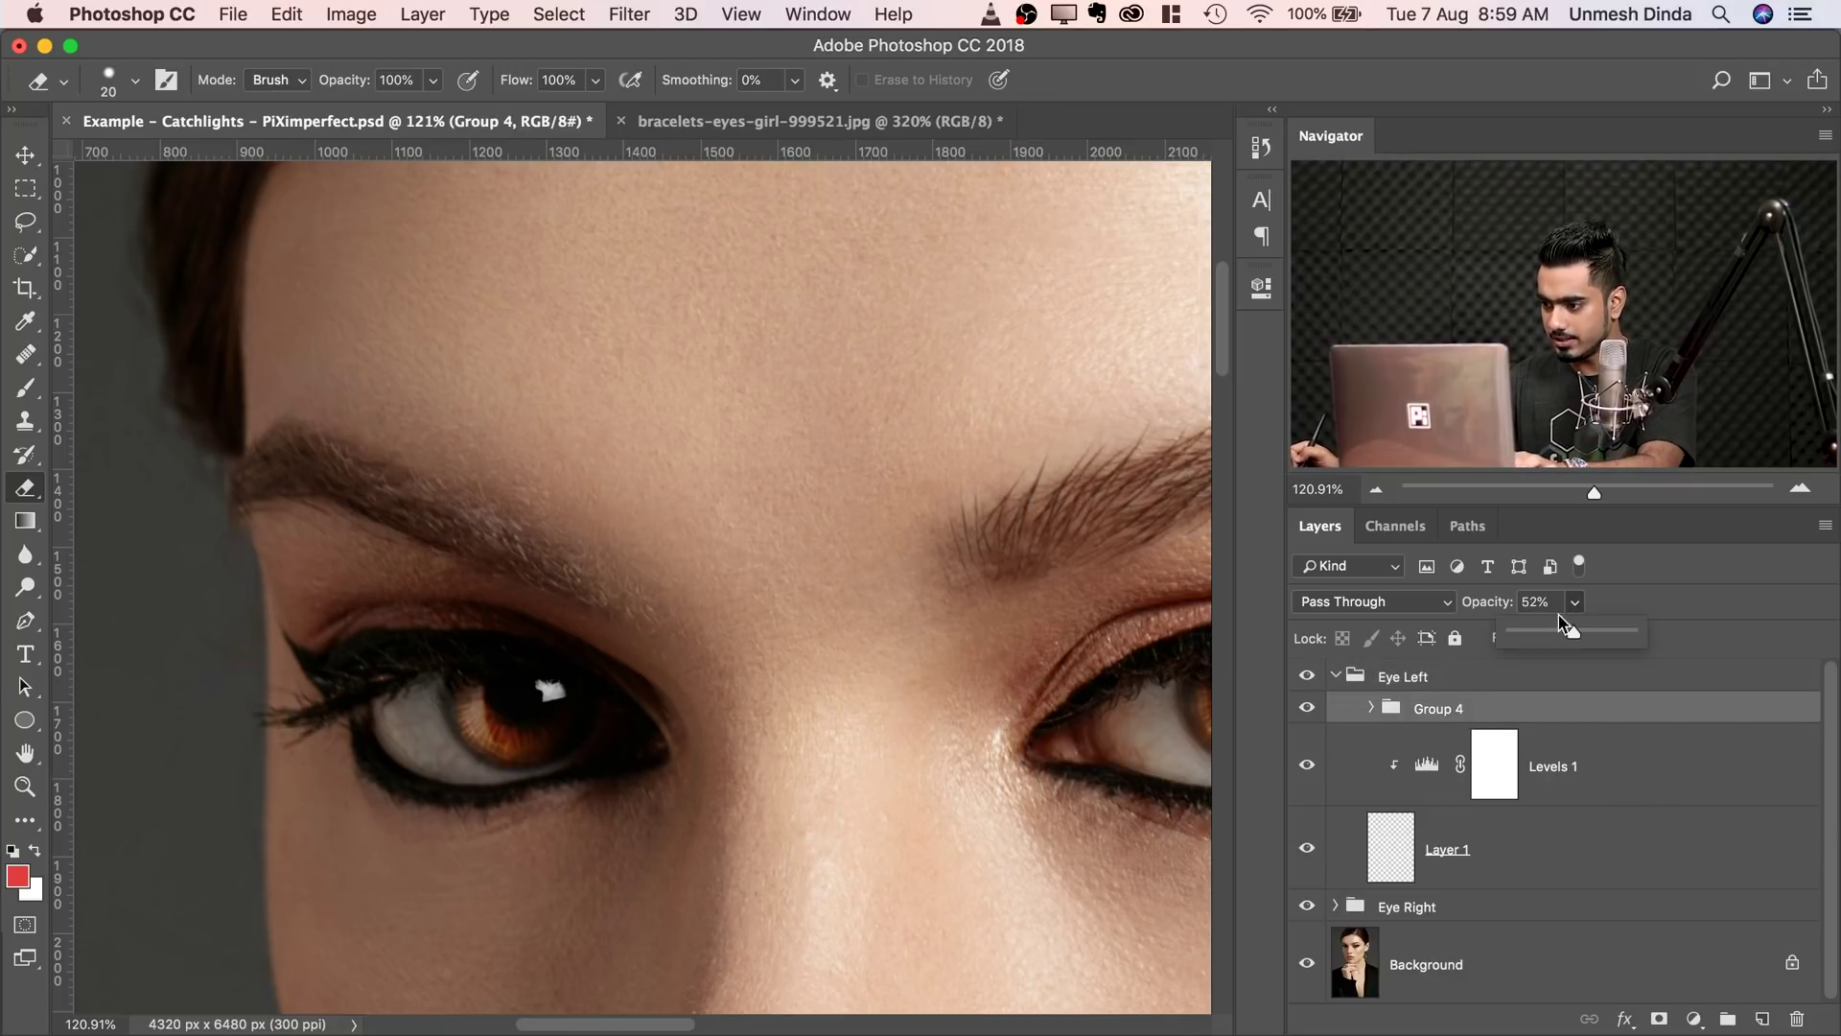
{"action": "left_click_drag", "start_coordinate": [1570, 633], "coordinate": [1557, 641]}
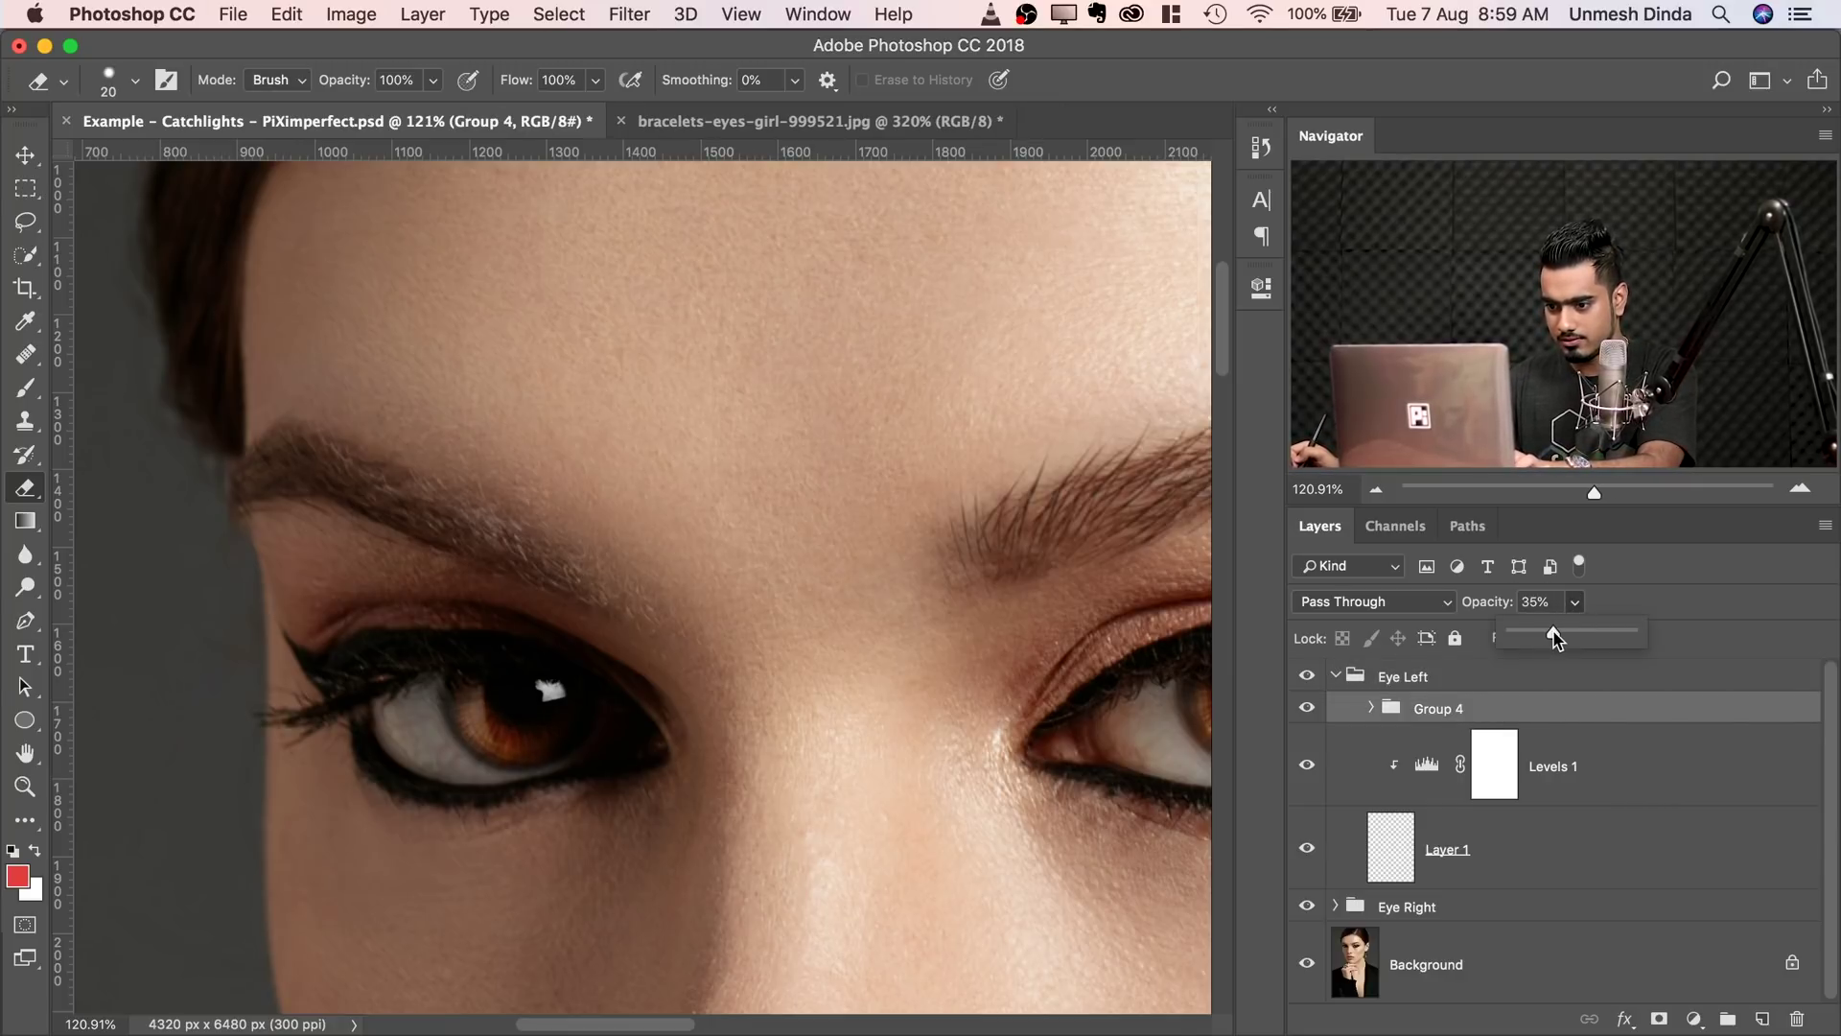
{"action": "left_click", "coordinate": [1428, 694]}
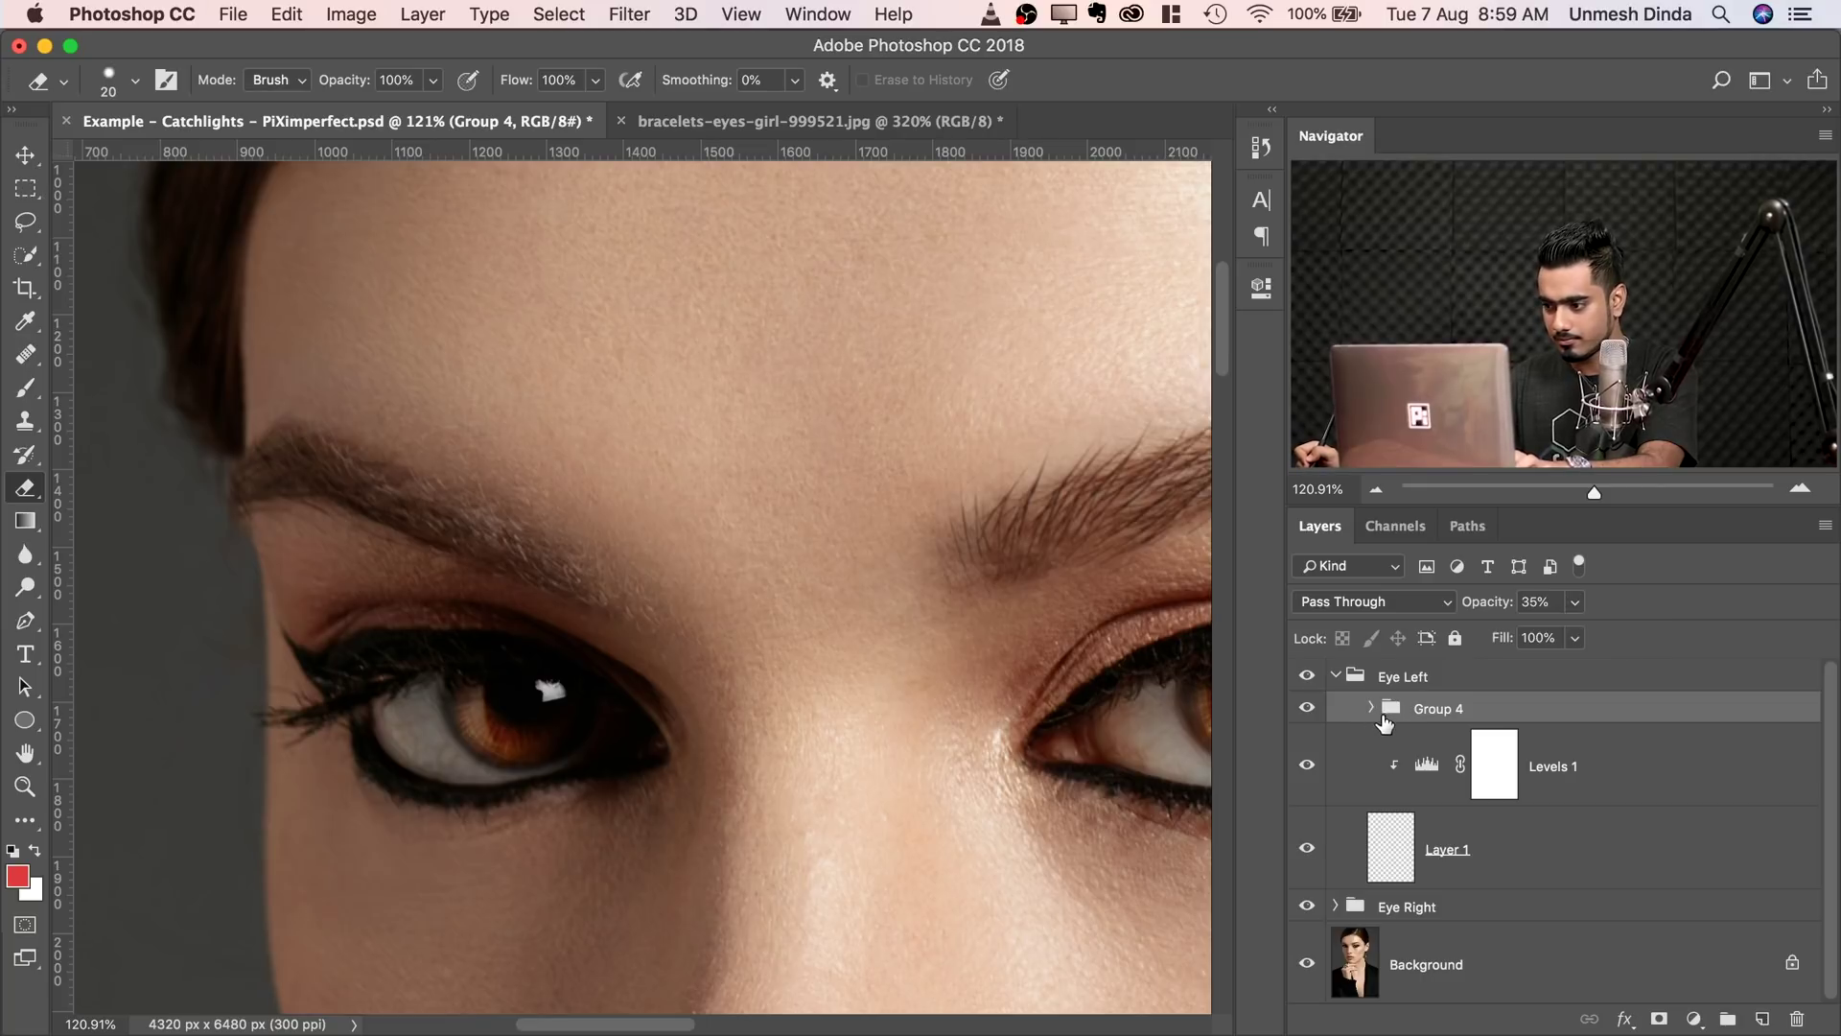
- Move Group 4 of Eye Left slightly so the brightening lines up with the iris
{"action": "left_click", "coordinate": [25, 154]}
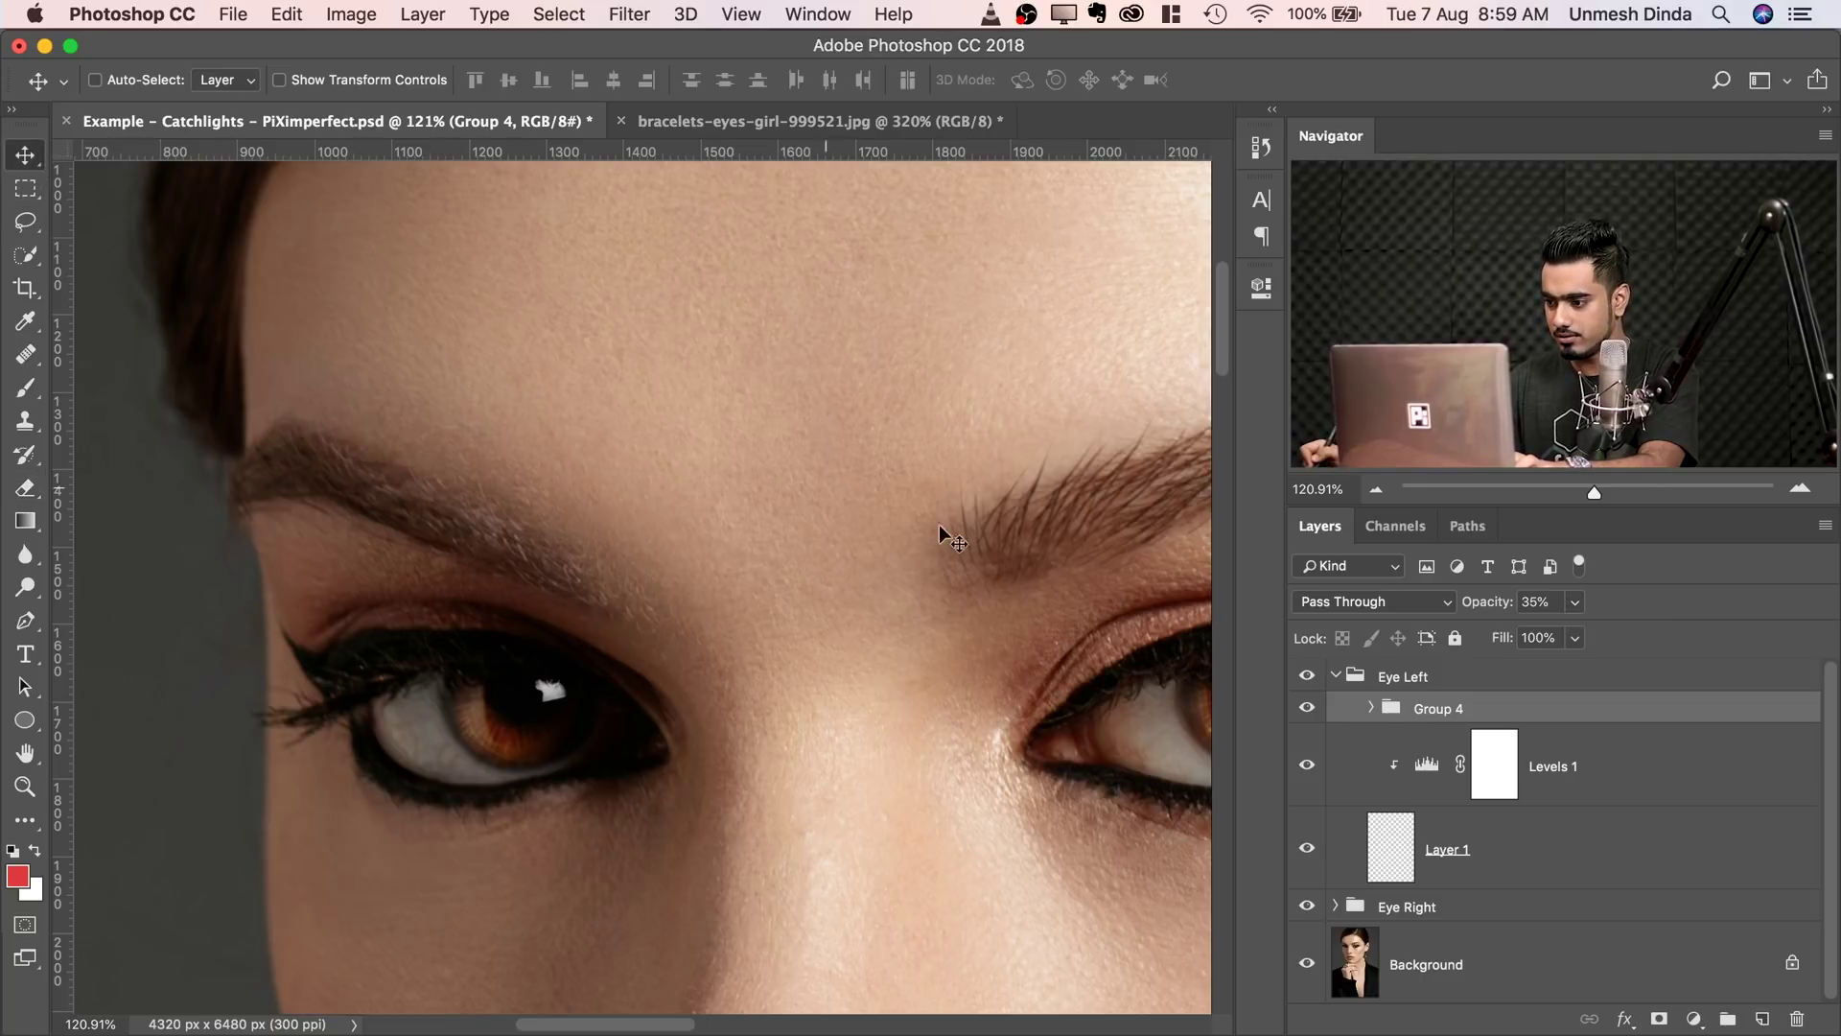
{"action": "left_click_drag", "start_coordinate": [488, 729], "coordinate": [514, 710]}
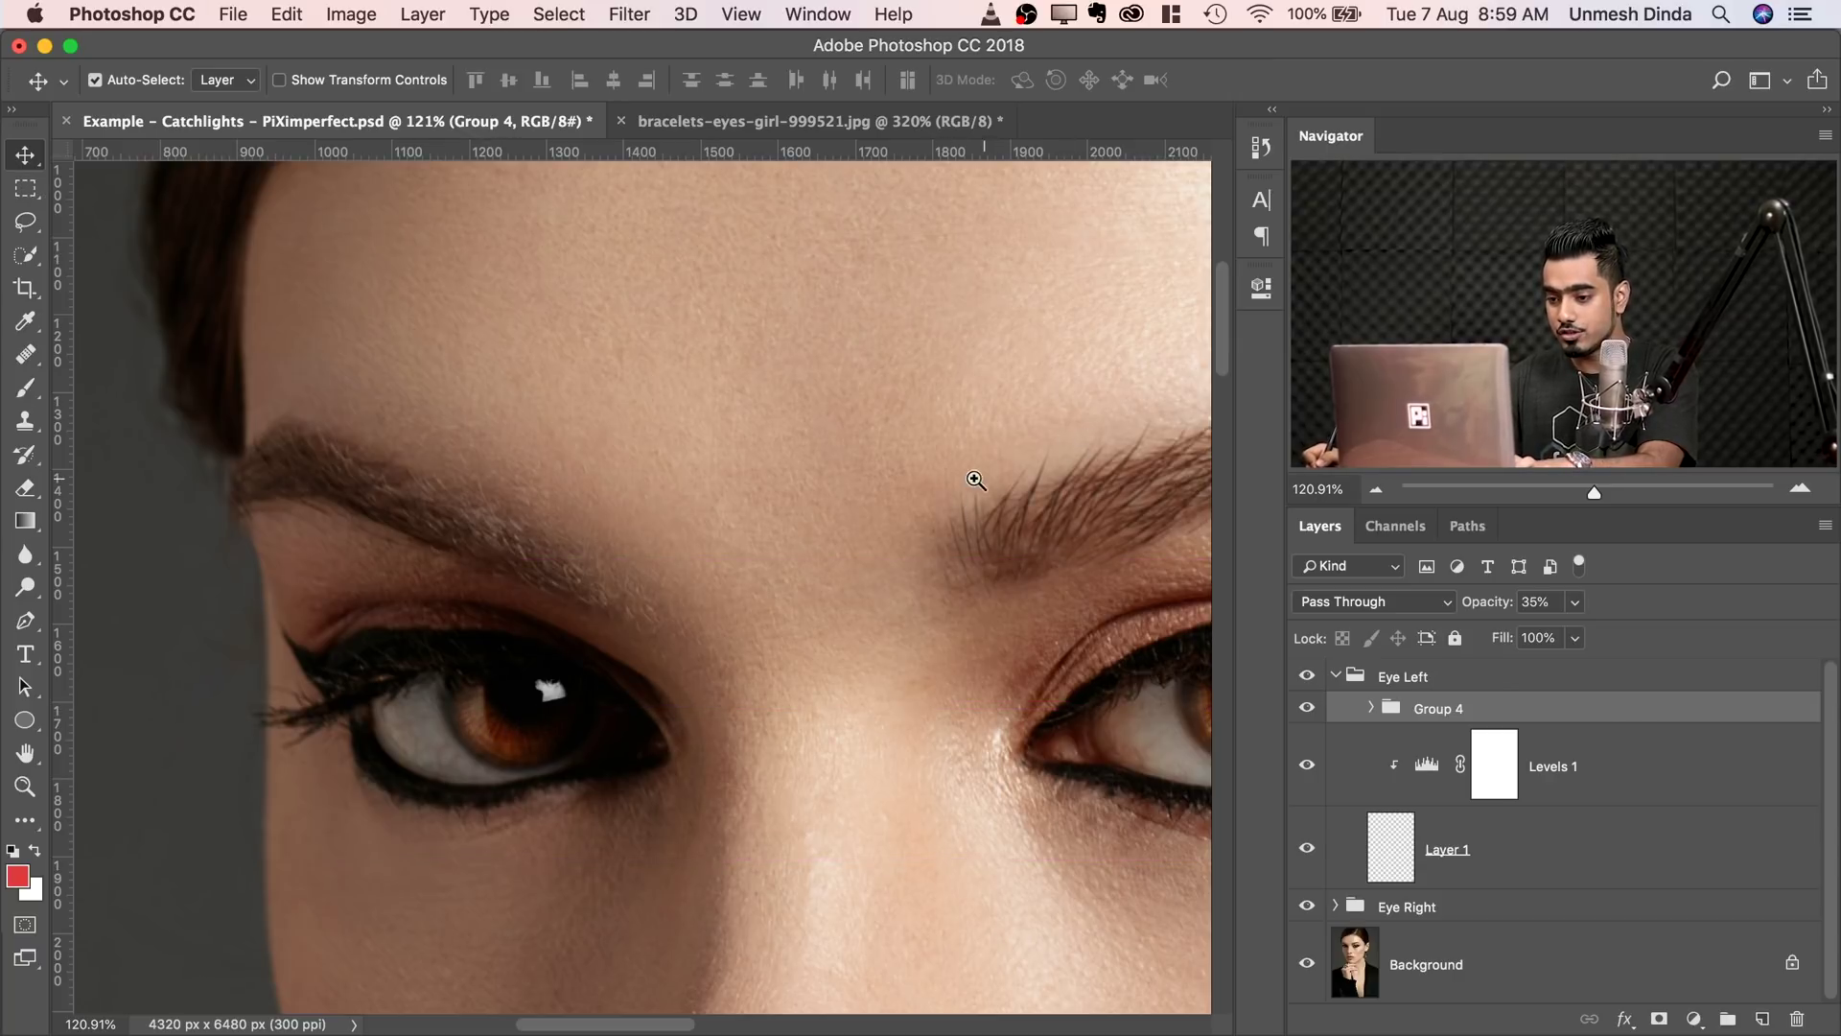
{"action": "left_click_drag", "start_coordinate": [974, 485], "coordinate": [901, 480]}
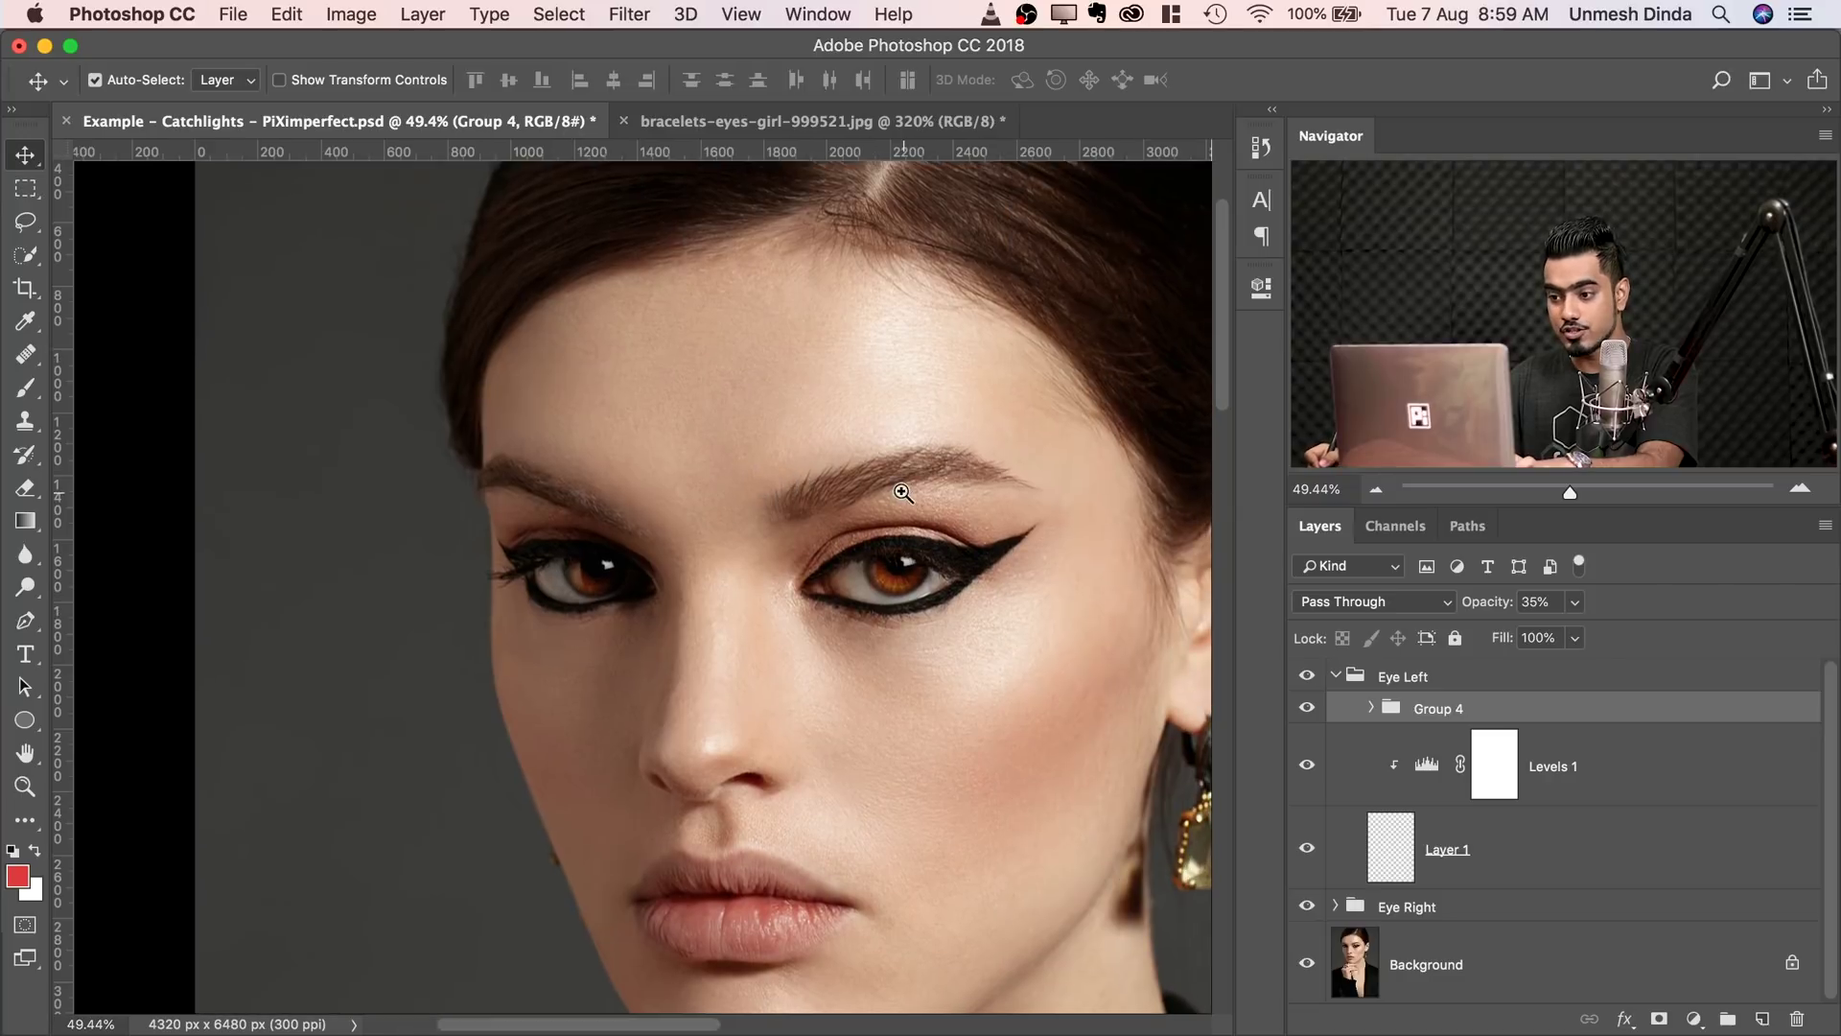
- Collapse the Eye Left group and compare both eyes with and without the edits by showing only the Background layer
{"action": "left_click", "coordinate": [1336, 676]}
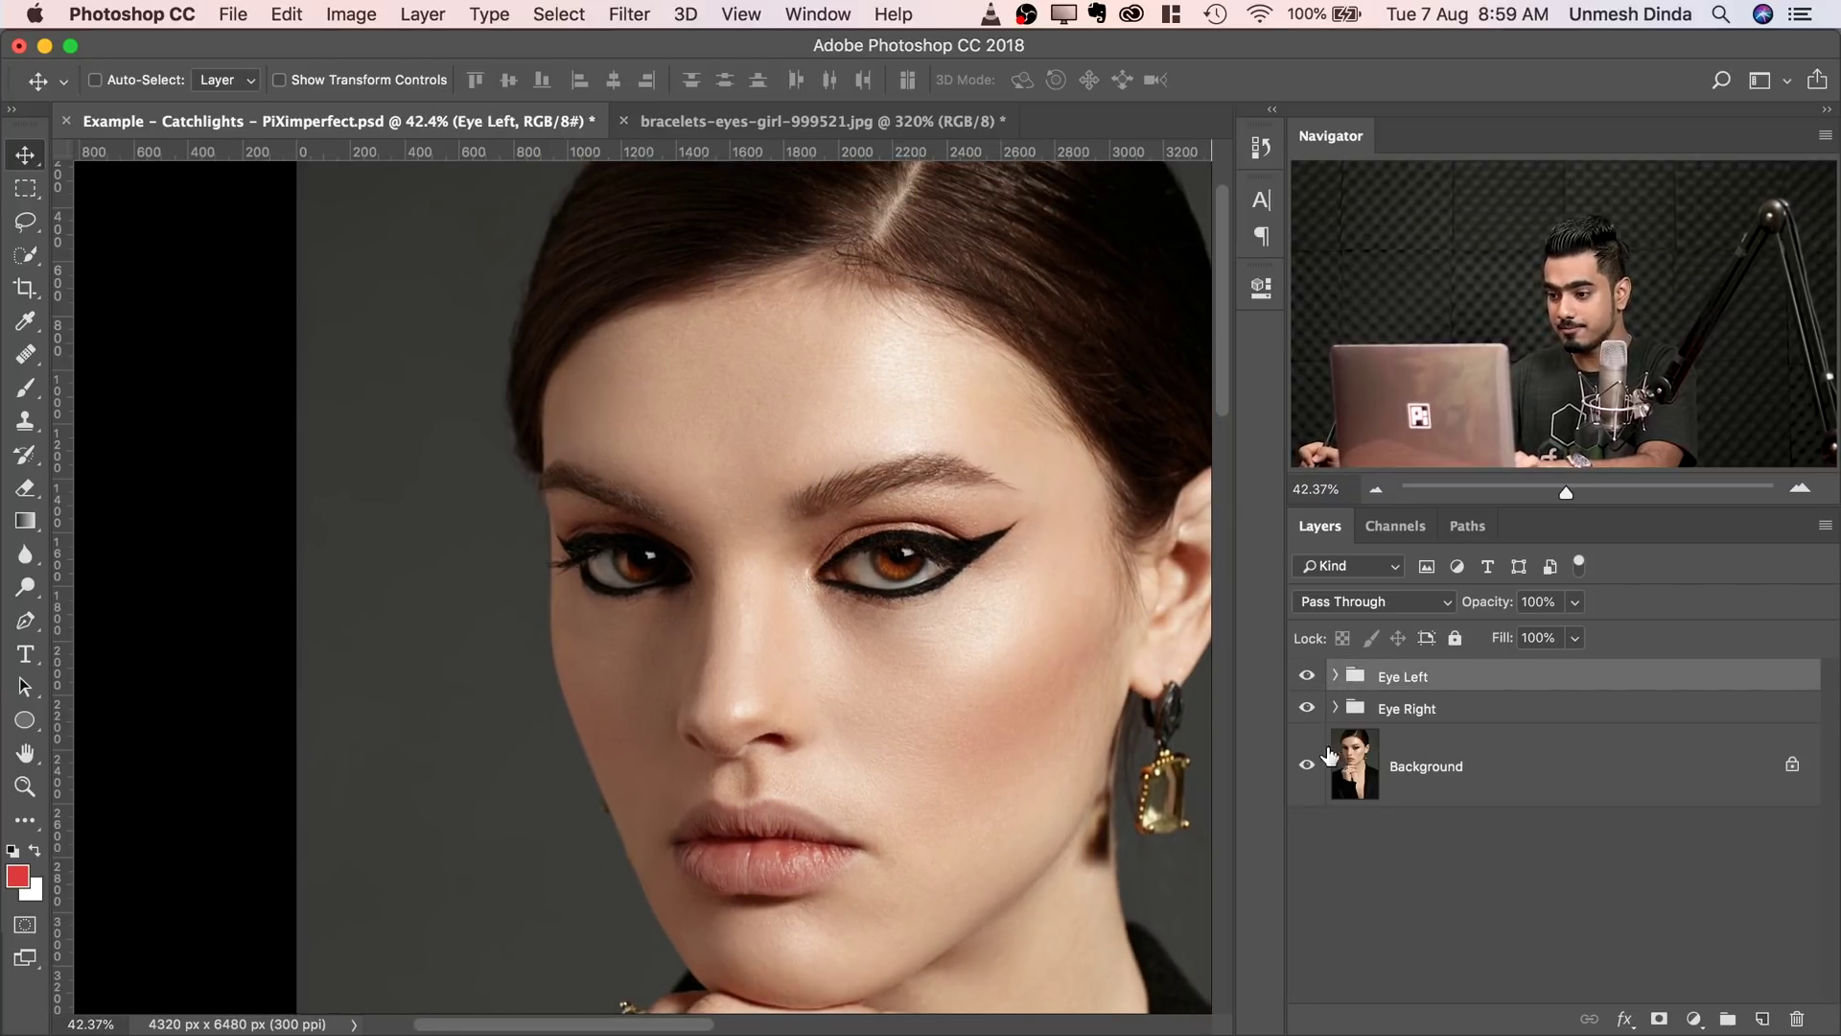
{"action": "scroll", "coordinate": [810, 531], "scroll_direction": "up", "scroll_amount": 4}
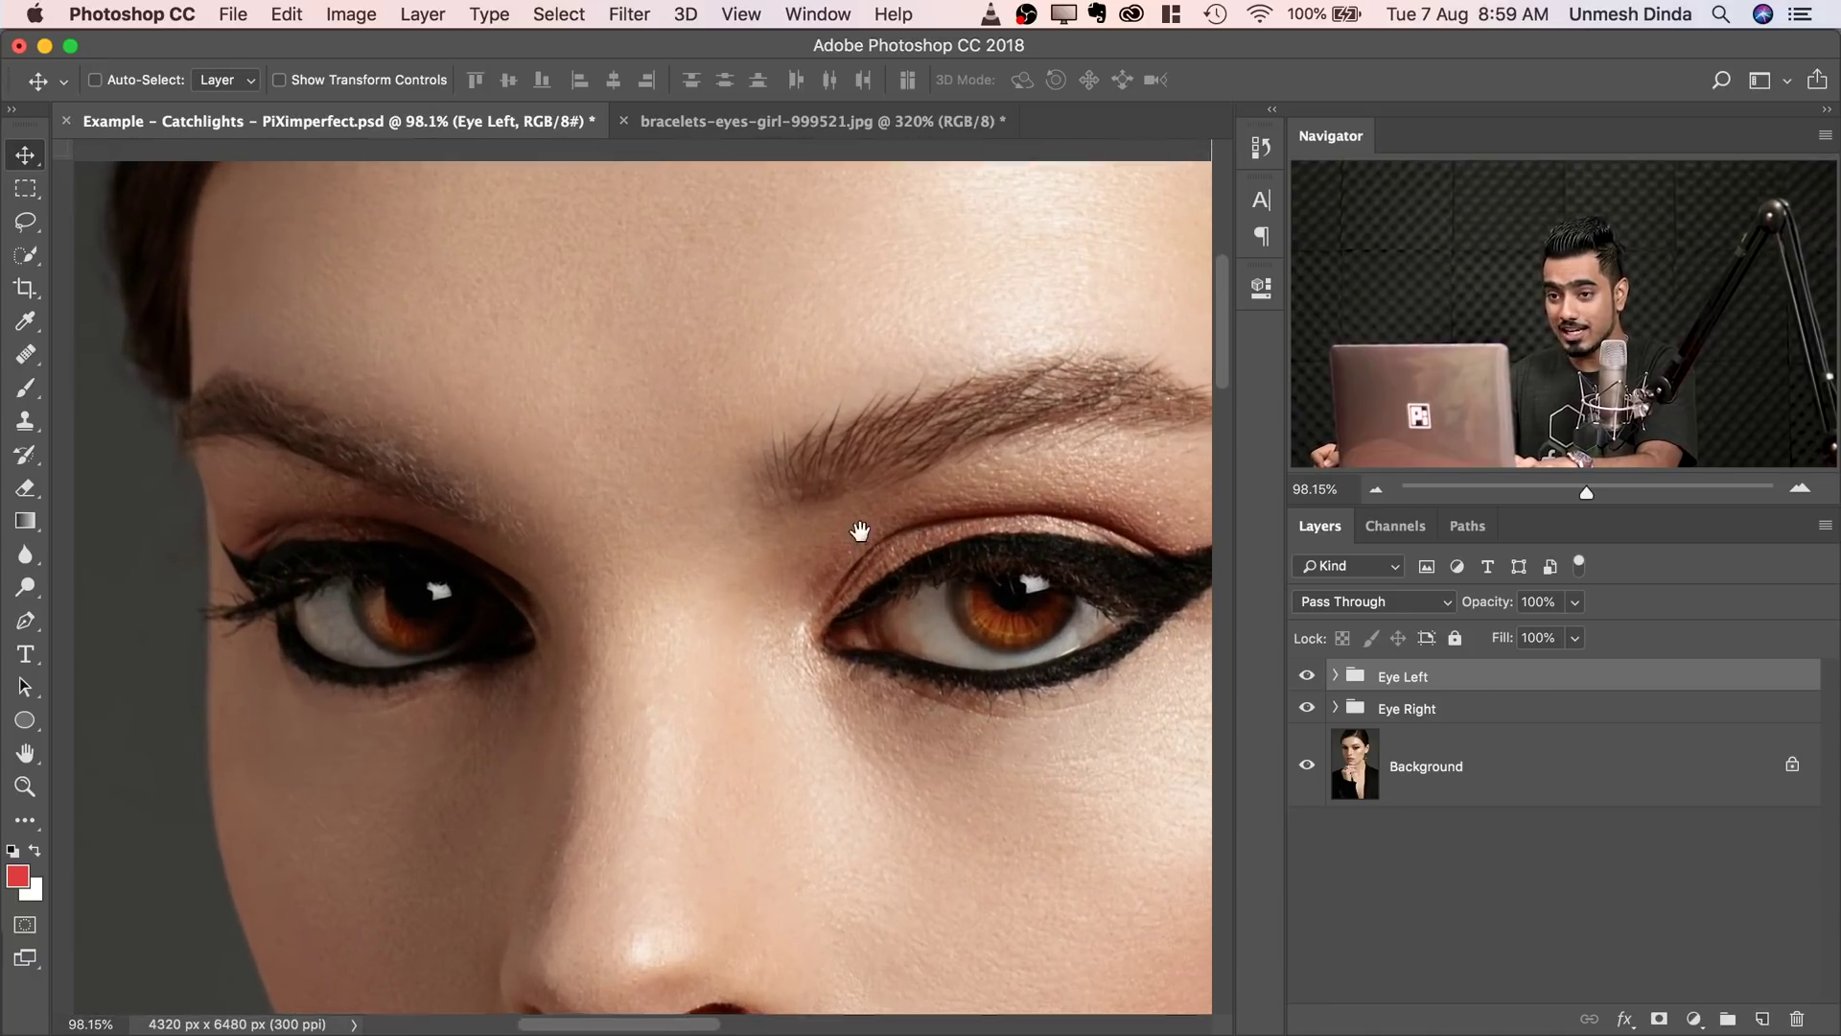
{"action": "left_click_drag", "start_coordinate": [859, 530], "coordinate": [785, 587]}
{"action": "key", "text": "ctrl+r"}
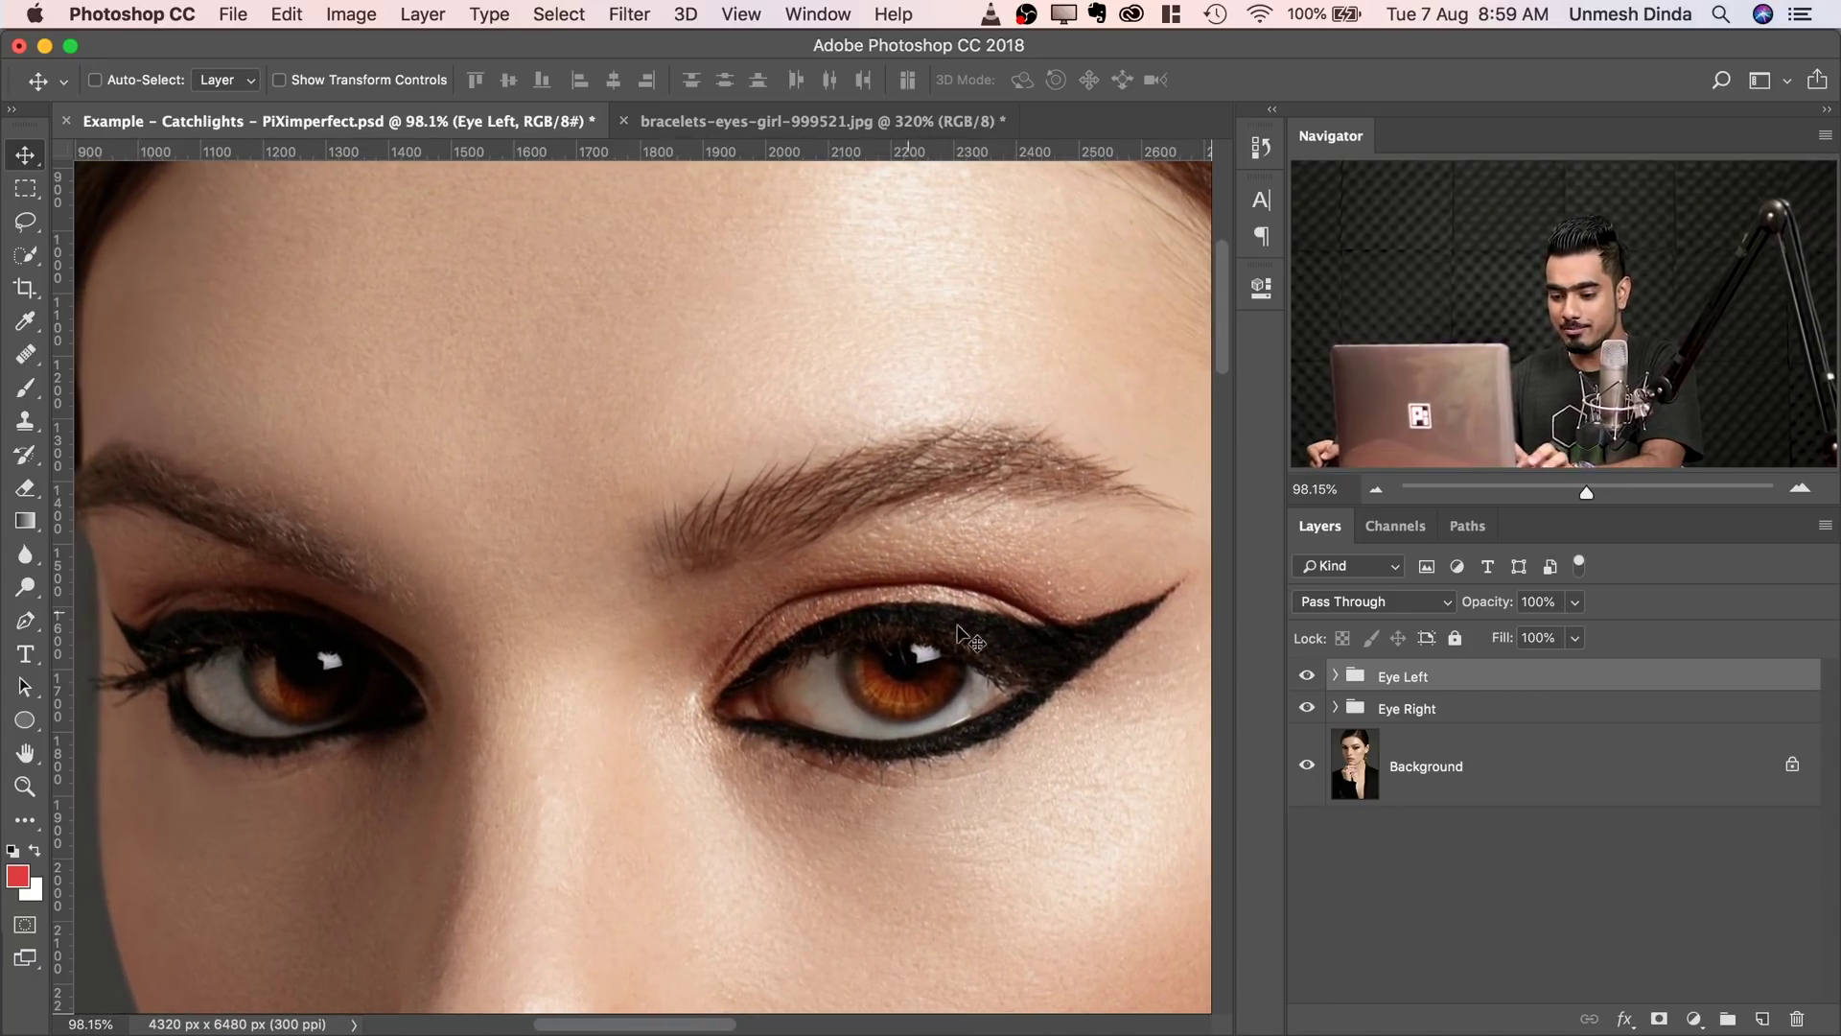
{"action": "left_click", "coordinate": [1306, 764], "text": "alt"}
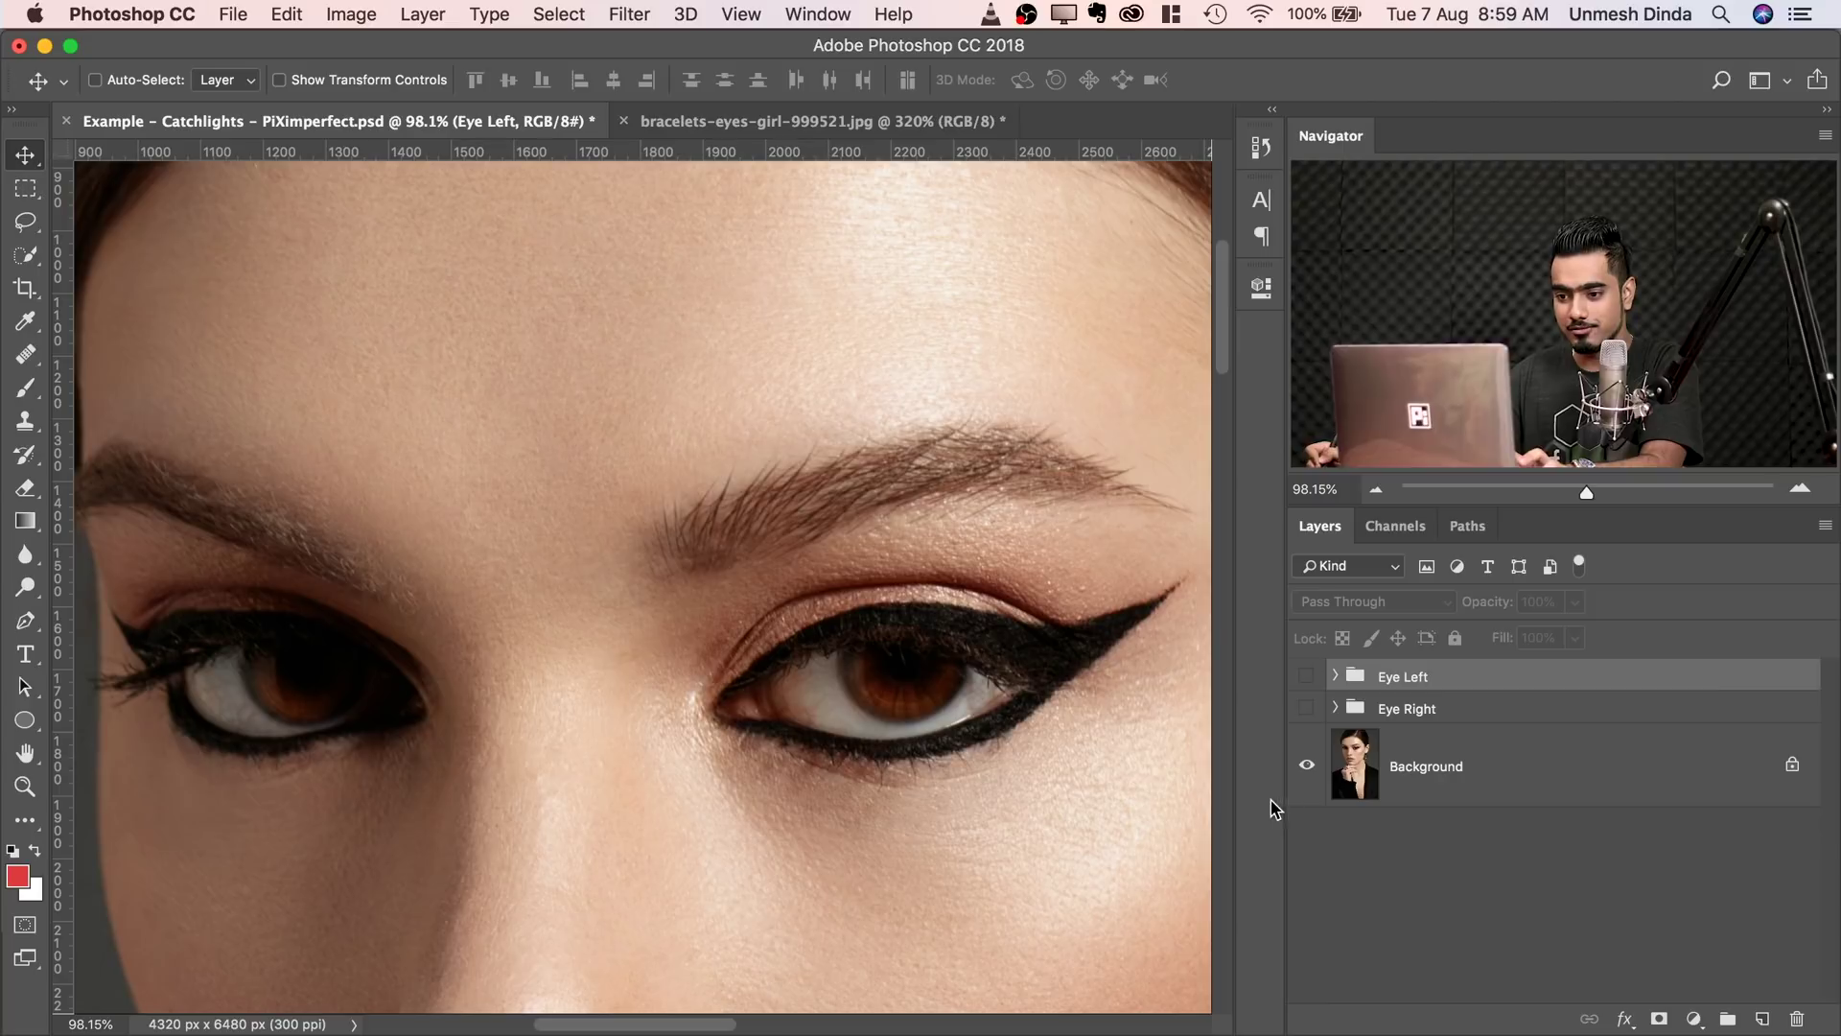
{"action": "left_click", "coordinate": [1307, 766], "text": "alt"}
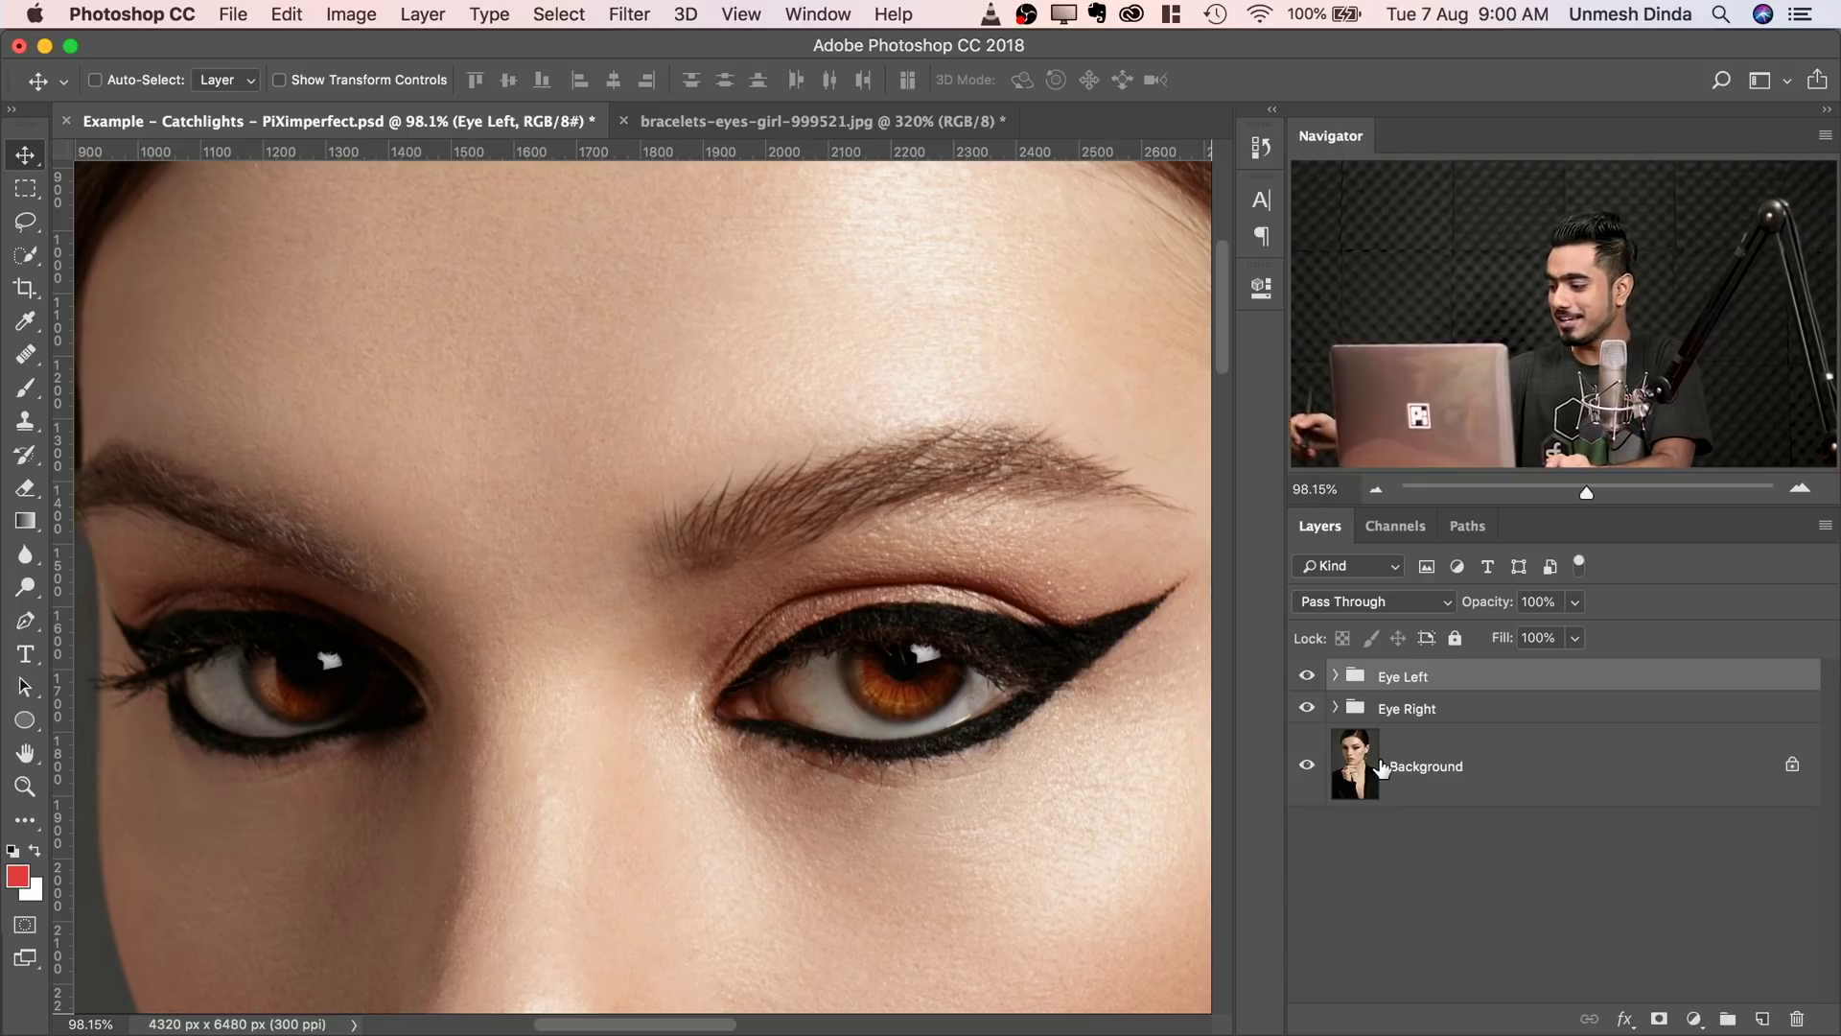